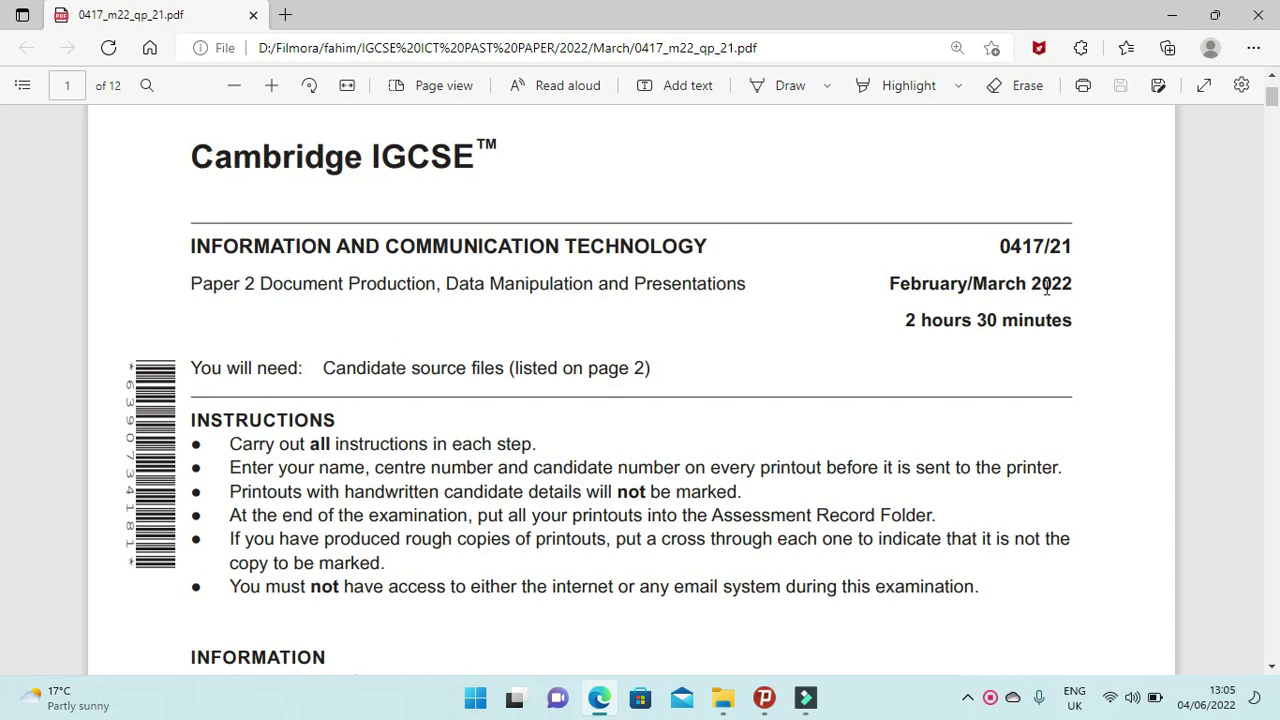
# Highlight the exam date, paper code, 'Document Production' and 'Candidate source files', then scroll to page 2.
pyautogui.moveTo(1073, 286); pyautogui.dragTo(895, 284)
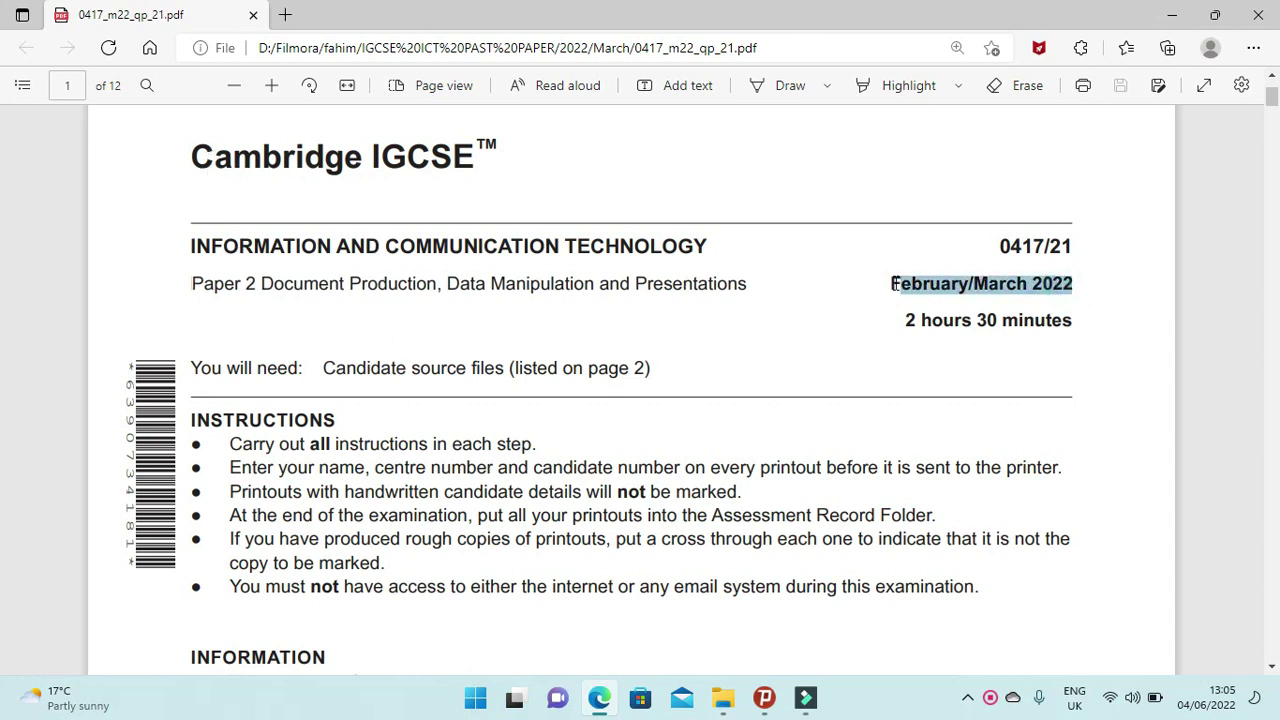
pyautogui.moveTo(1073, 246); pyautogui.dragTo(1000, 246)
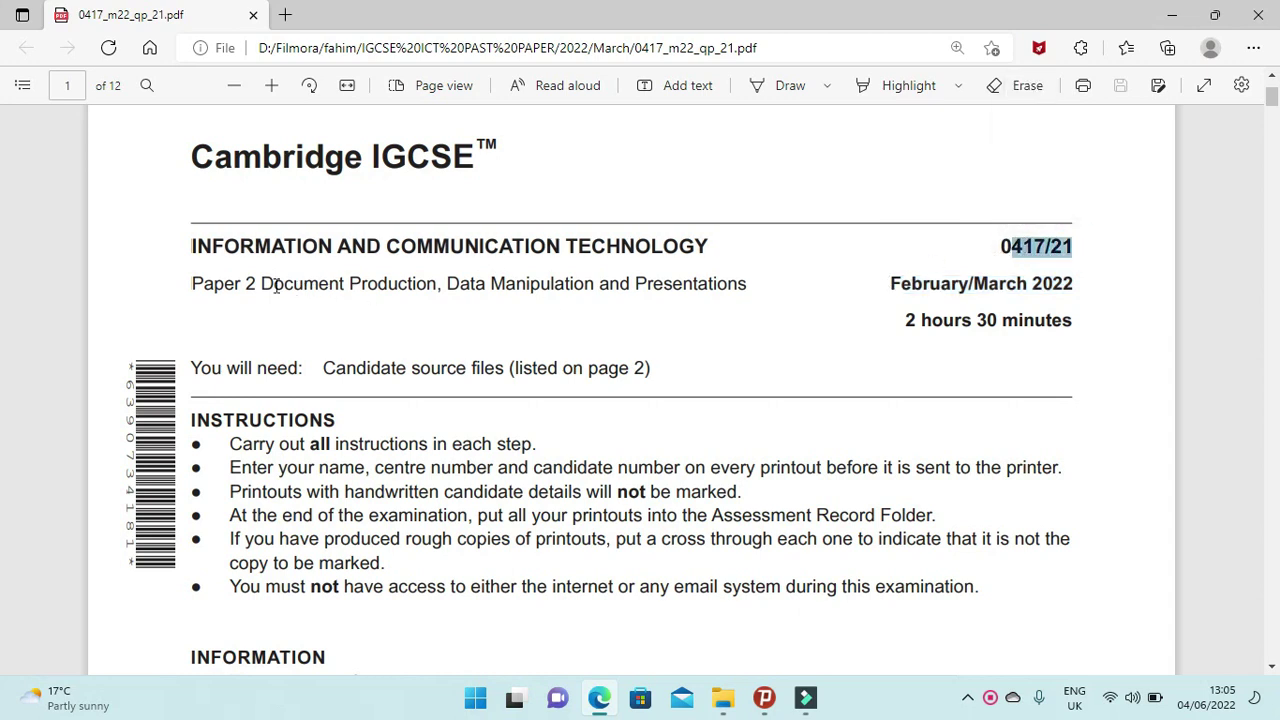
pyautogui.moveTo(263, 280); pyautogui.dragTo(437, 285)
pyautogui.scroll(-3, 462, 405)
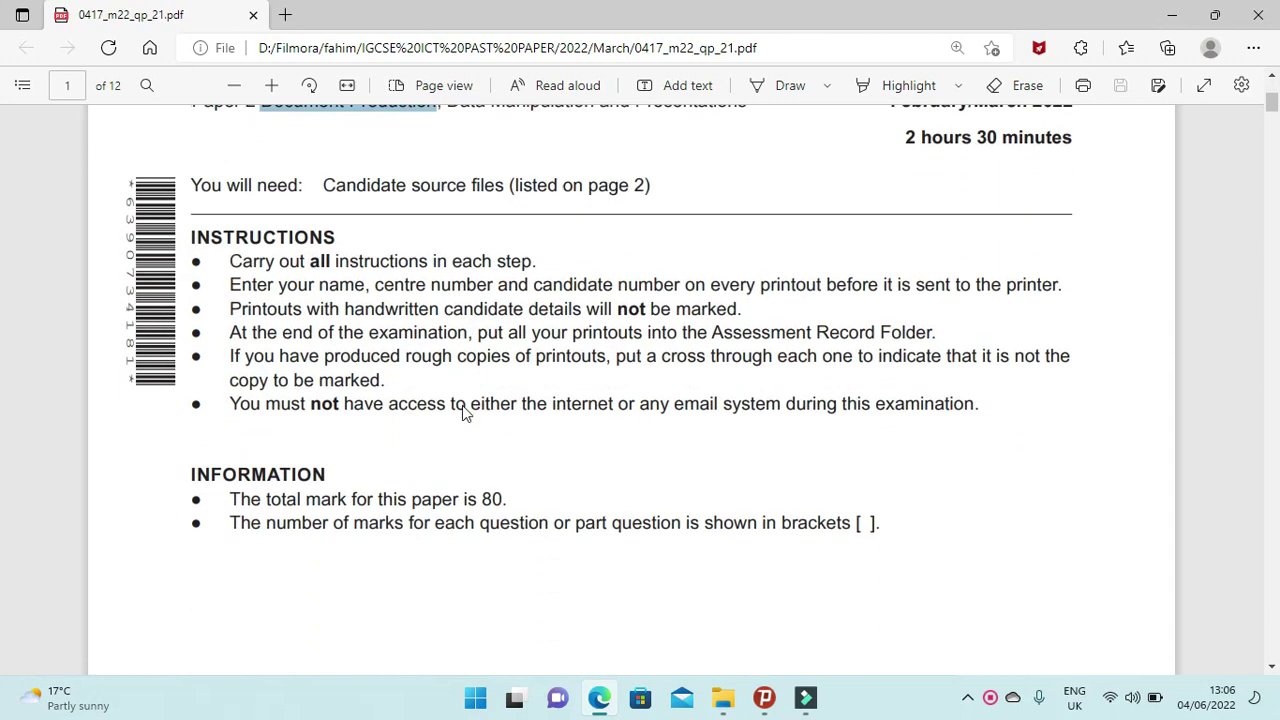
pyautogui.scroll(1, 457, 420)
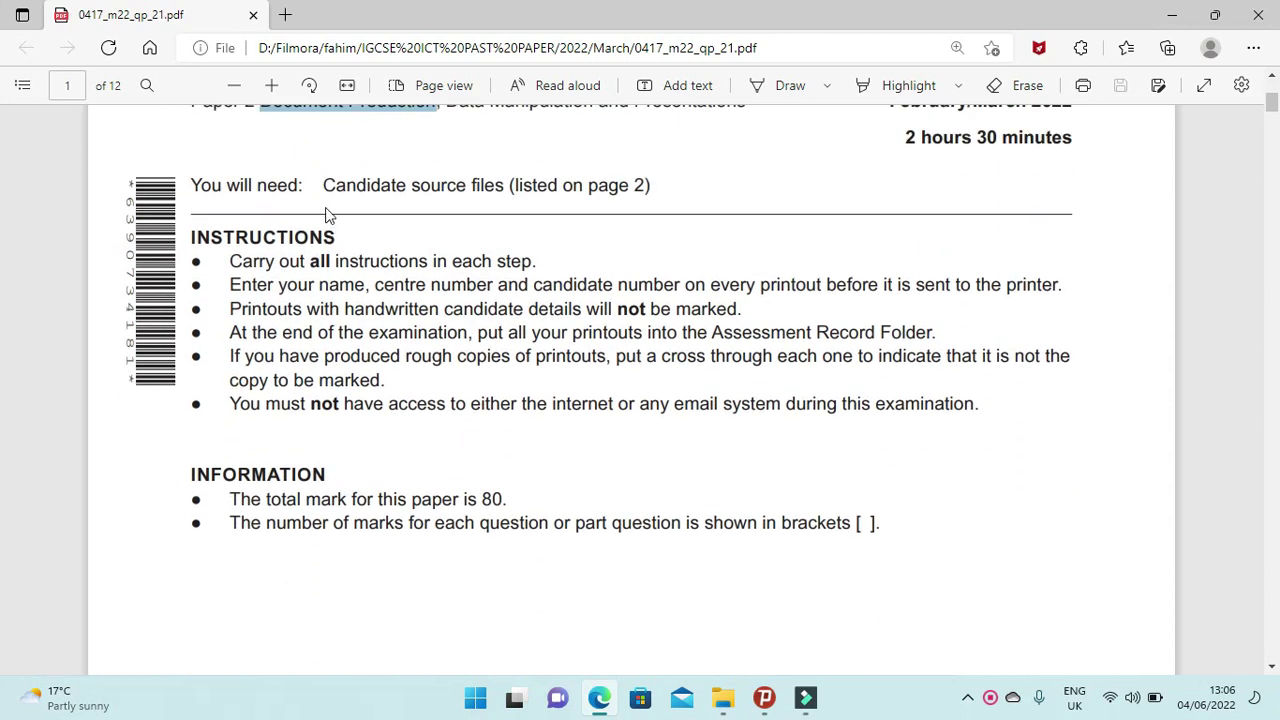
pyautogui.moveTo(318, 187); pyautogui.dragTo(500, 190)
pyautogui.click(519, 200)
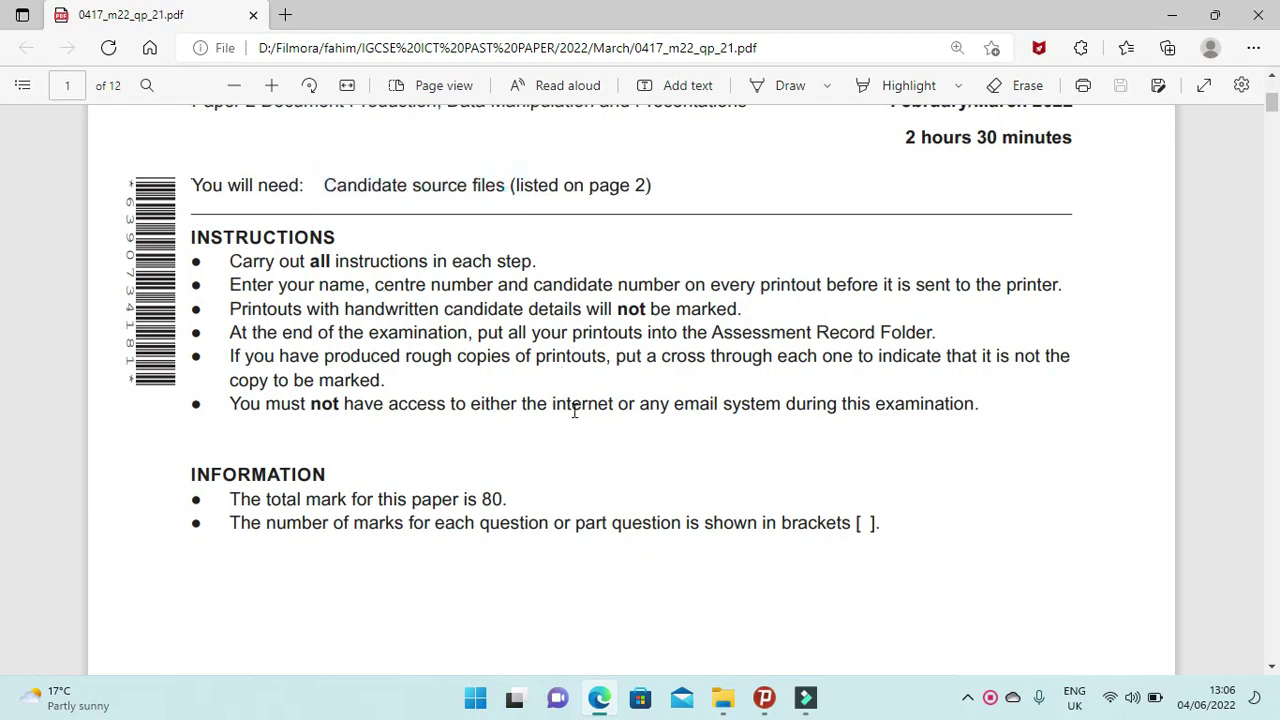
pyautogui.scroll(-12, 575, 410)
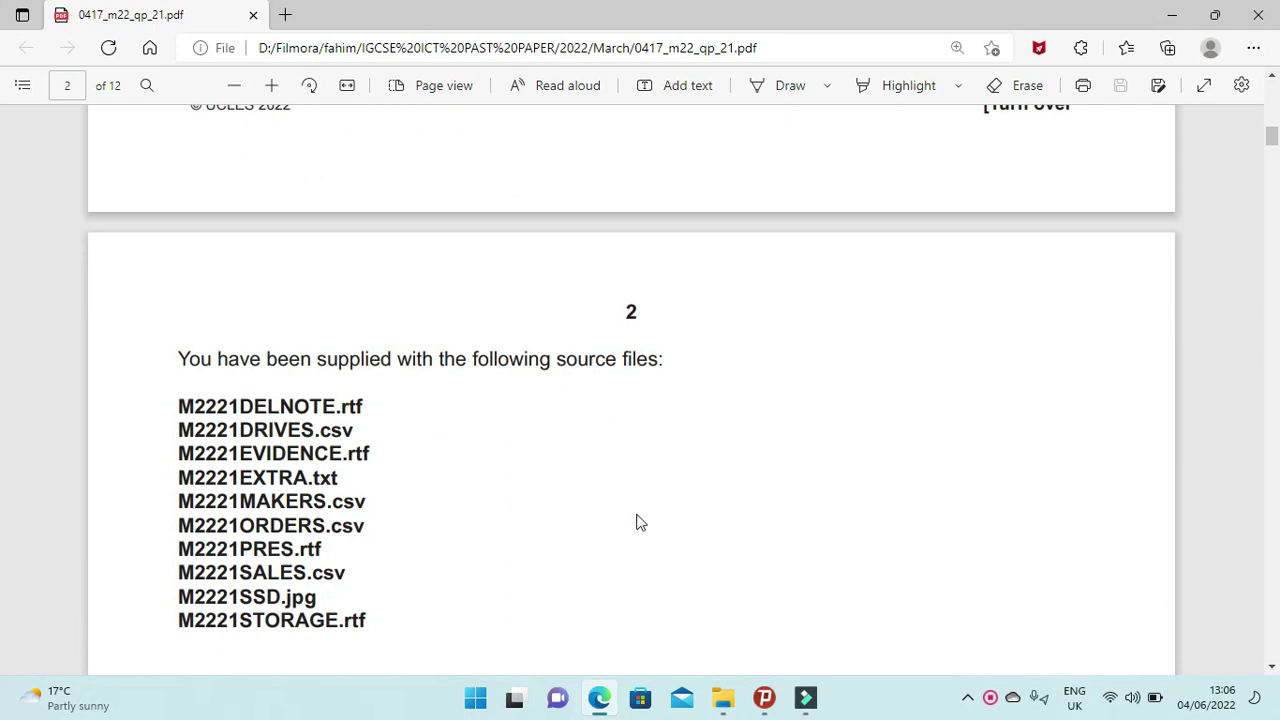
# Open the March 2022 source-files folder from the desktop, then return to the paper at Task 1.
pyautogui.click(722, 697)
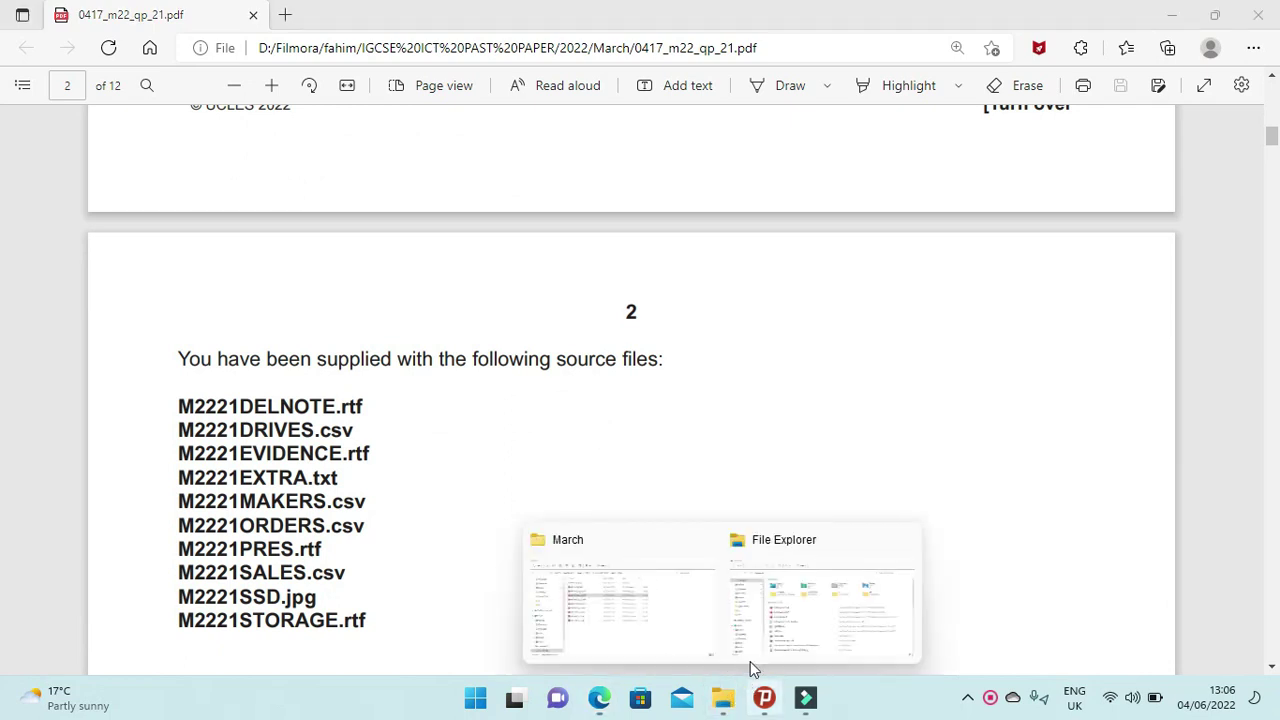
pyautogui.click(903, 542)
pyautogui.click(700, 580)
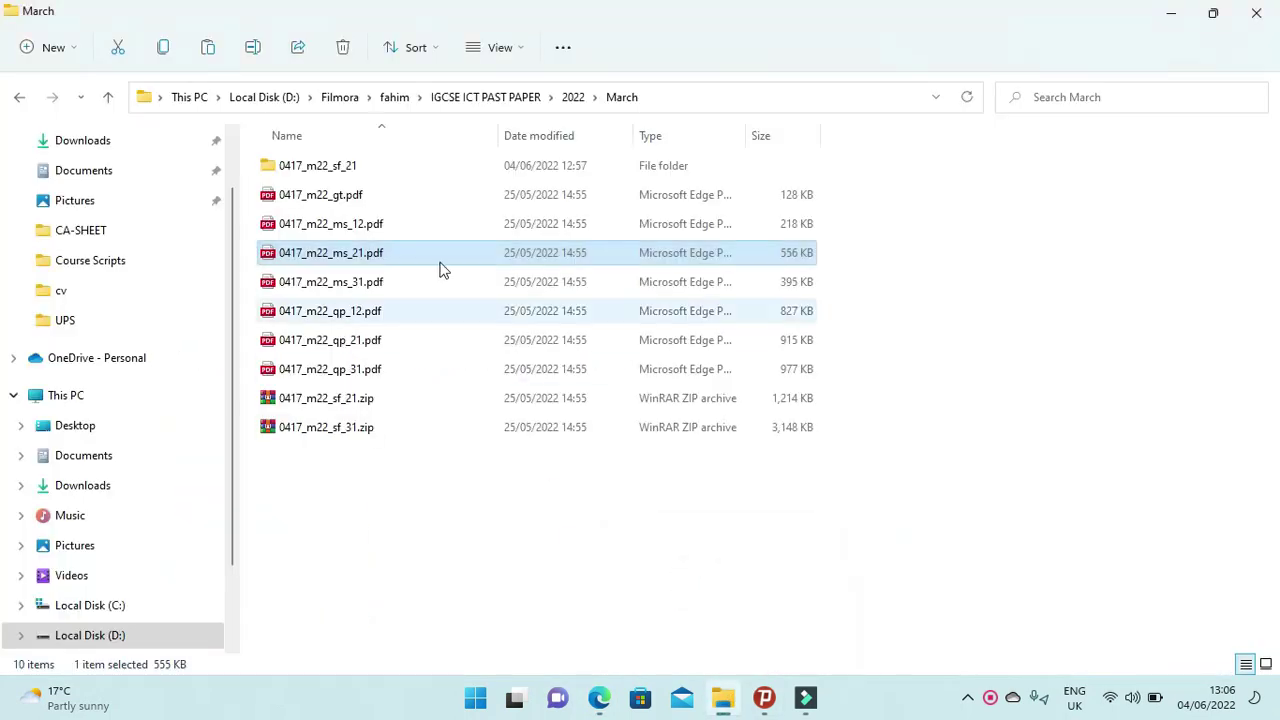
pyautogui.click(1256, 13)
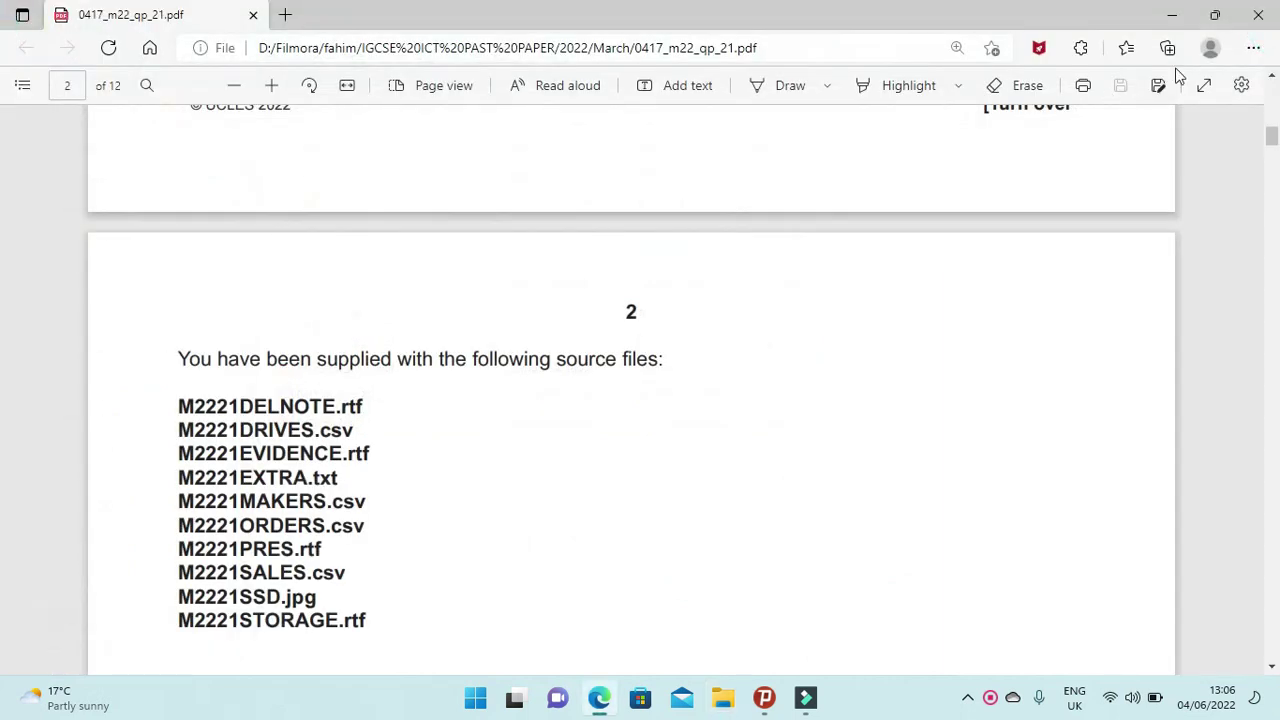
pyautogui.click(1172, 14)
pyautogui.click(1031, 171)
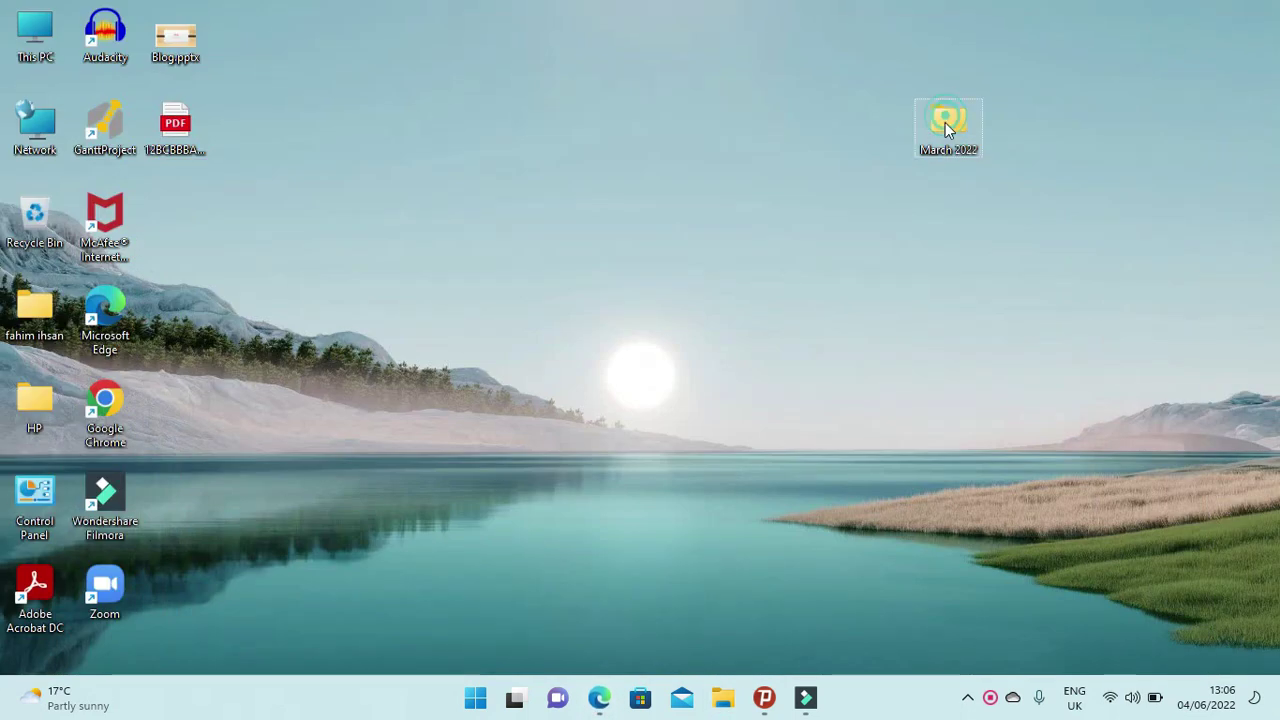
pyautogui.click(723, 697)
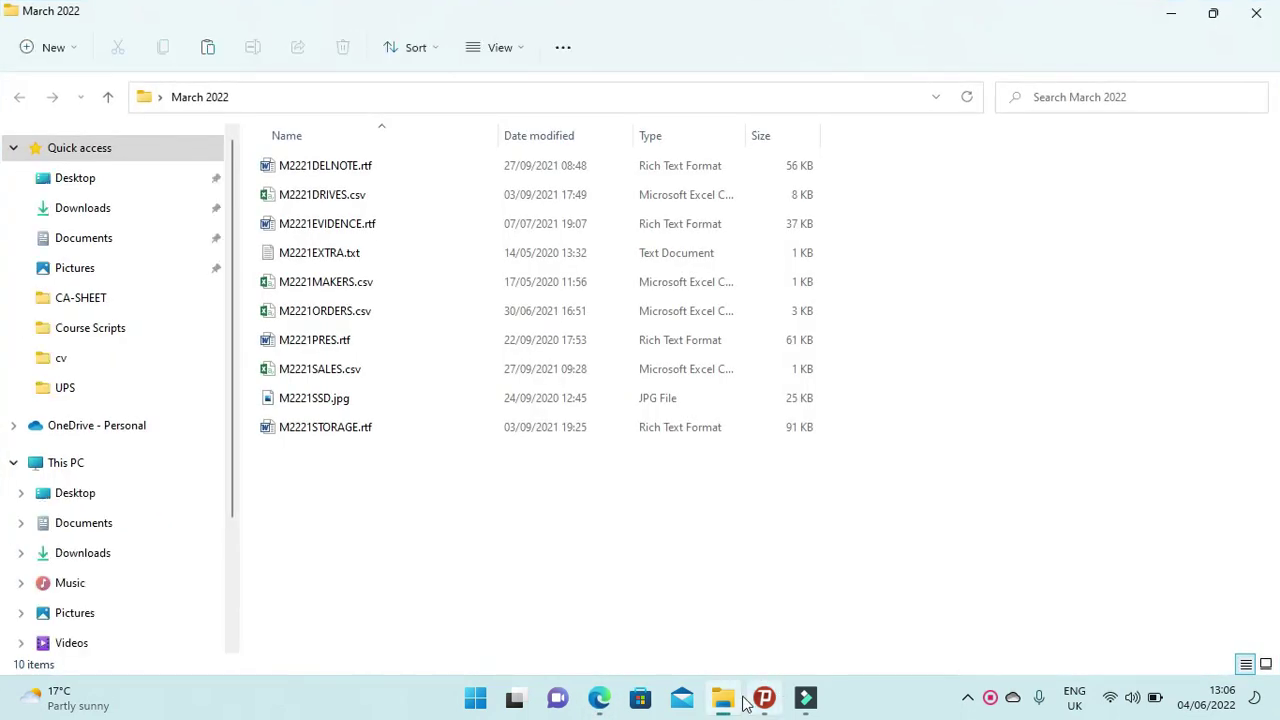
pyautogui.click(599, 697)
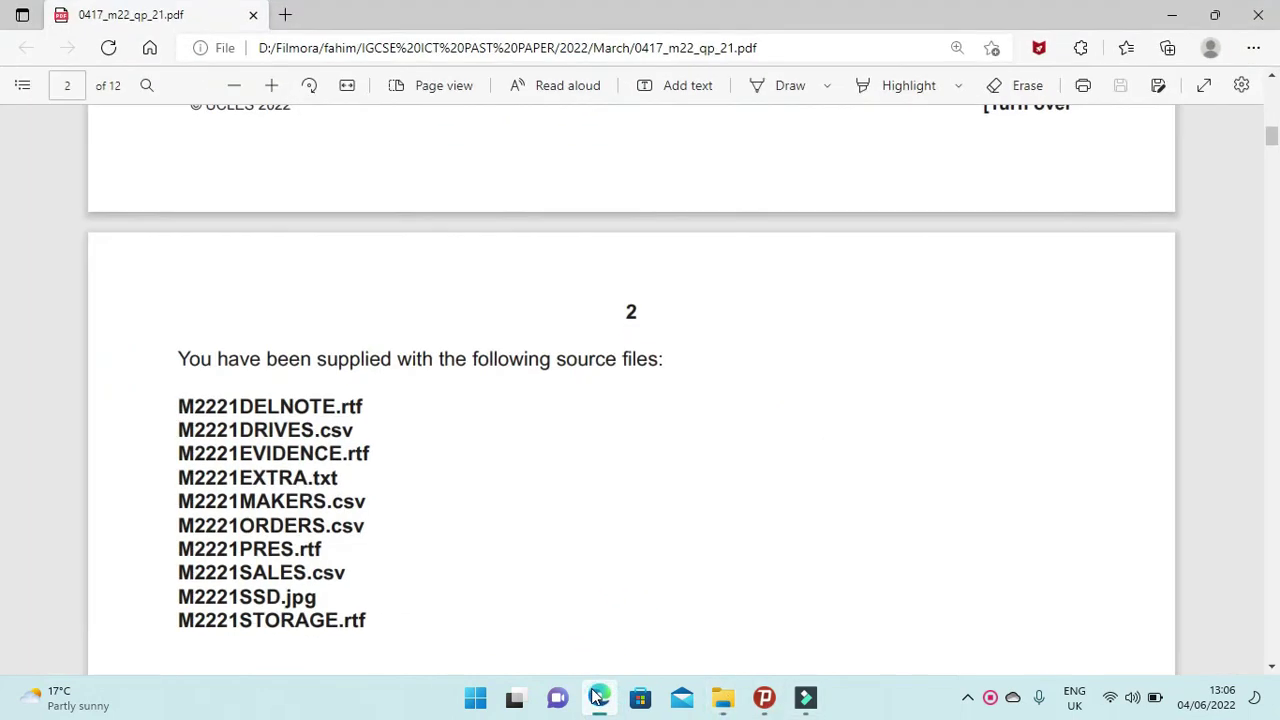
pyautogui.scroll(-5, 425, 388)
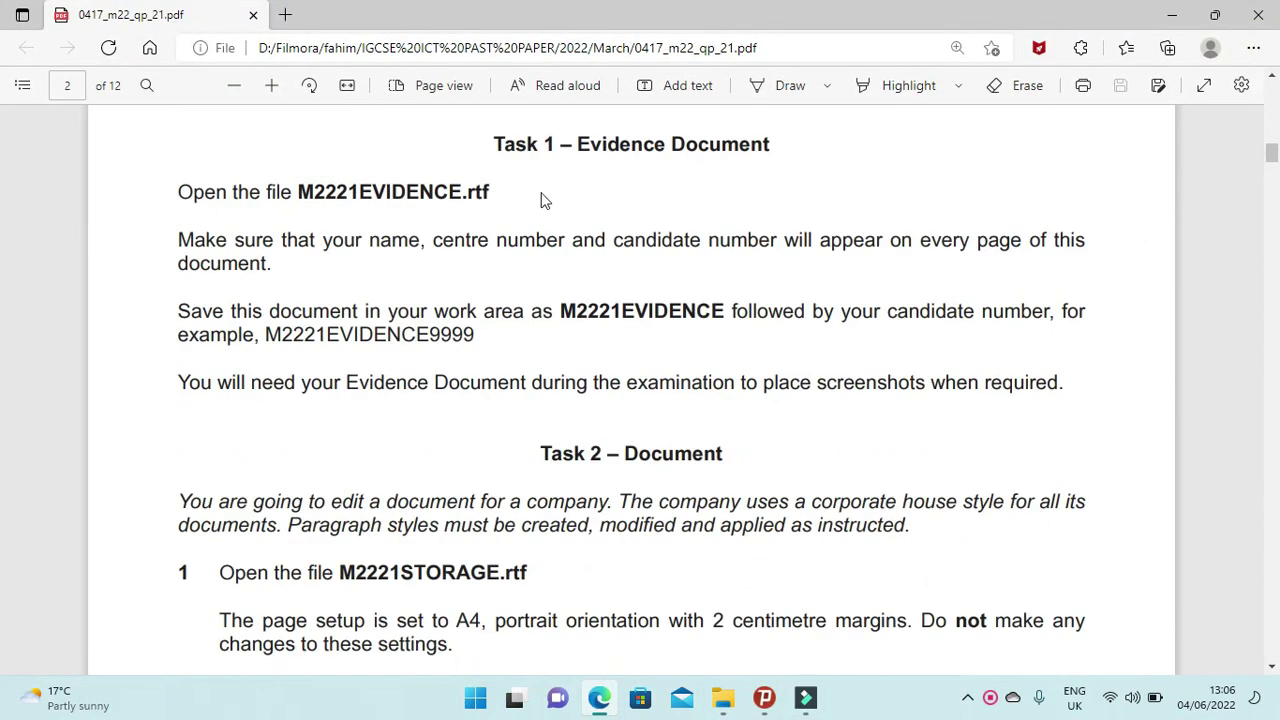
# Highlight the Task 1 – Evidence Document heading and M2221EVIDENCE.rtf, then switch to the March 2022 folder.
pyautogui.moveTo(493, 148); pyautogui.dragTo(785, 150)
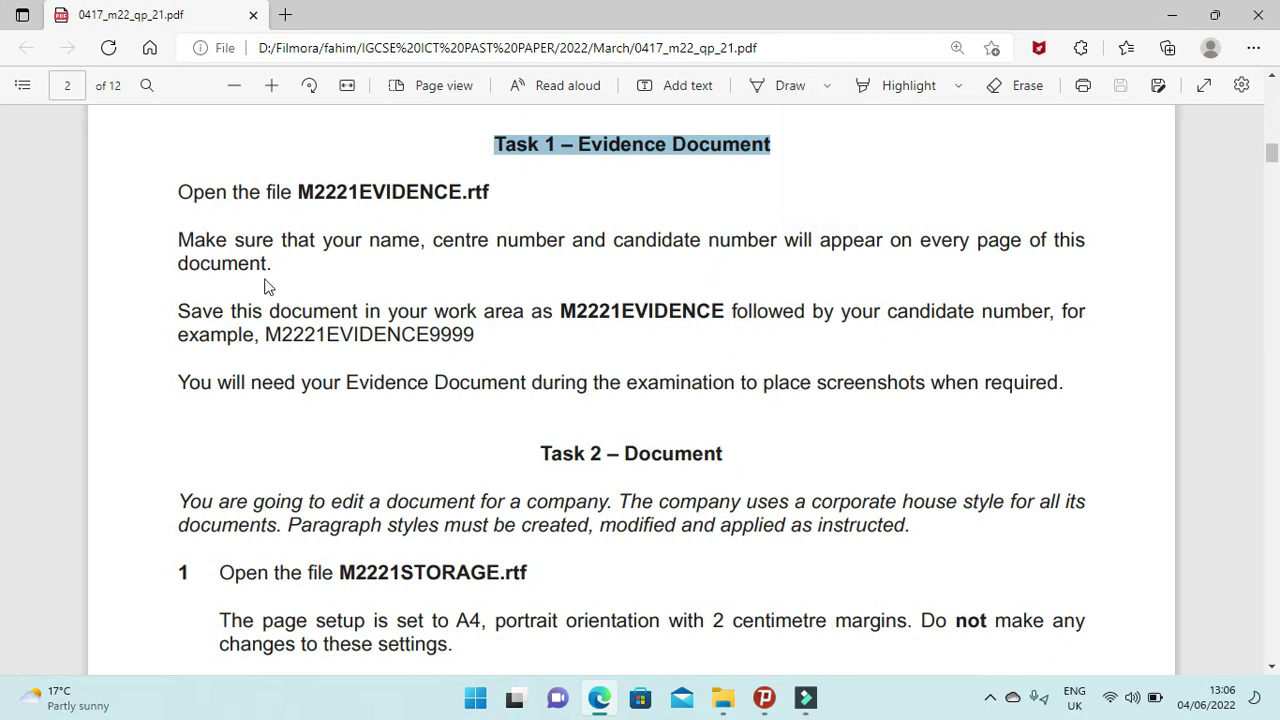
pyautogui.moveTo(298, 197); pyautogui.dragTo(495, 197)
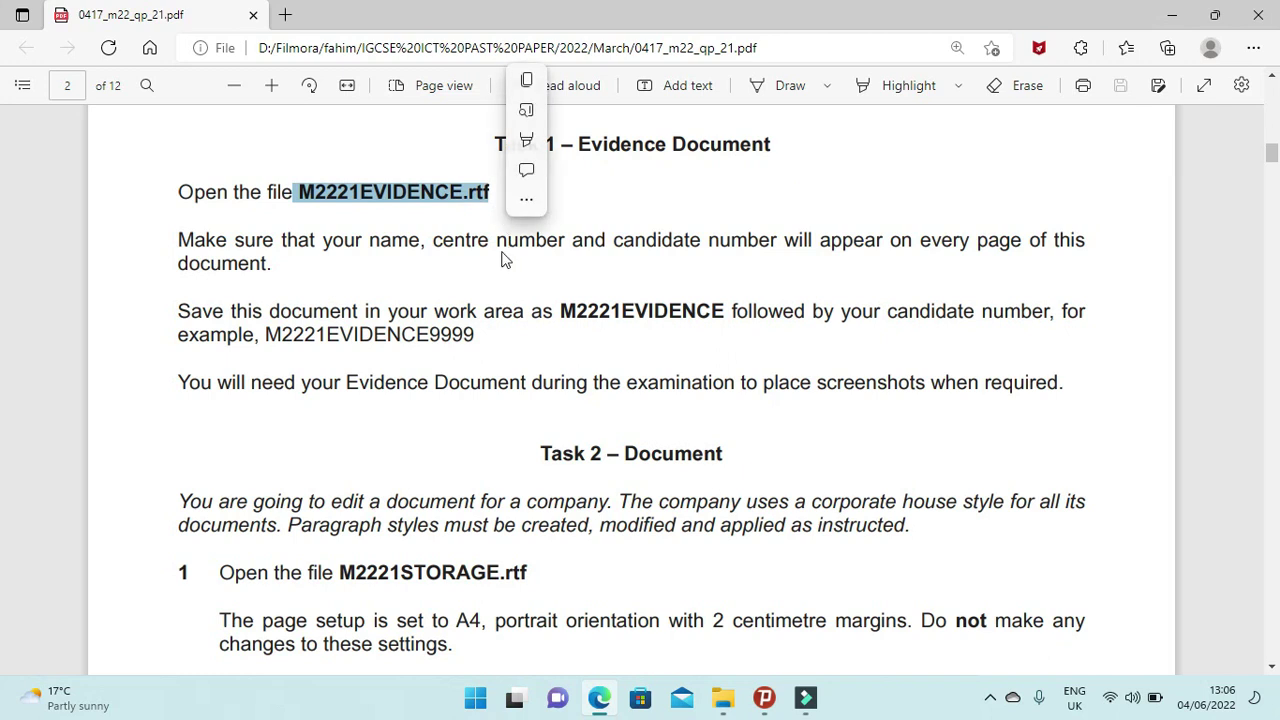
pyautogui.click(723, 697)
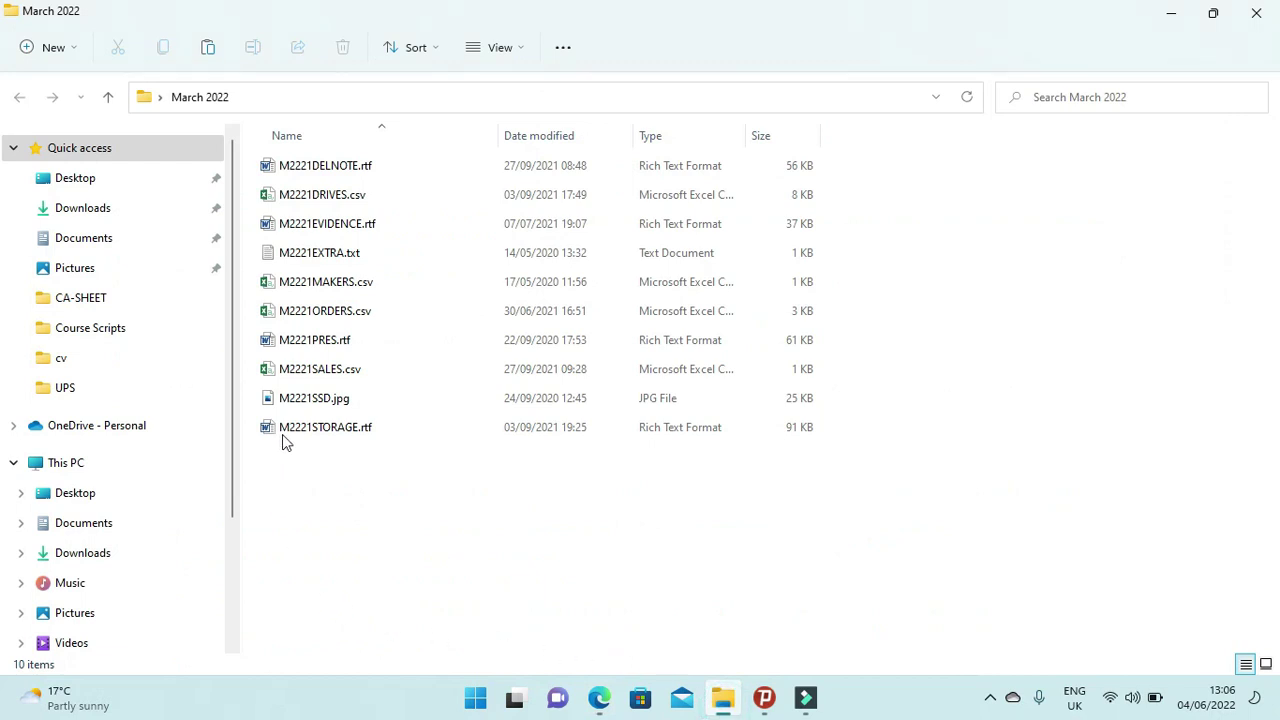
# Open M2221EVIDENCE.rtf in Word and dismiss the activation prompt.
pyautogui.click(333, 226)
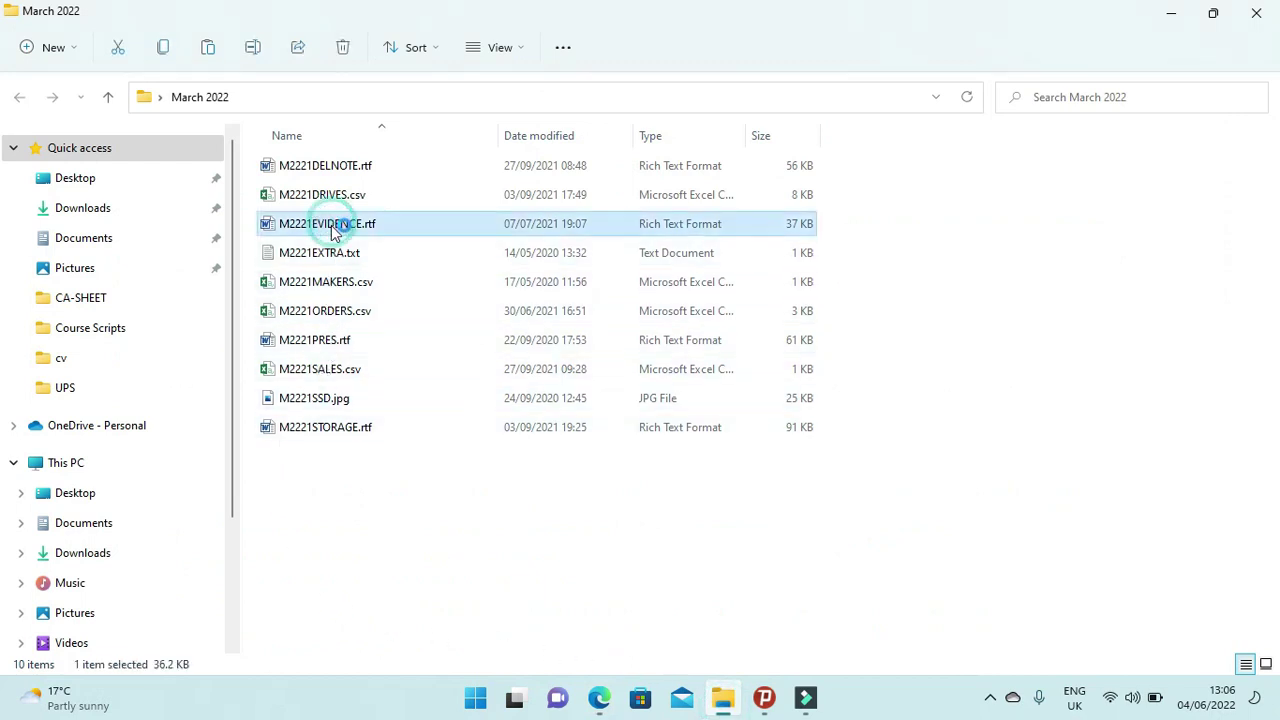
pyautogui.doubleClick(334, 229)
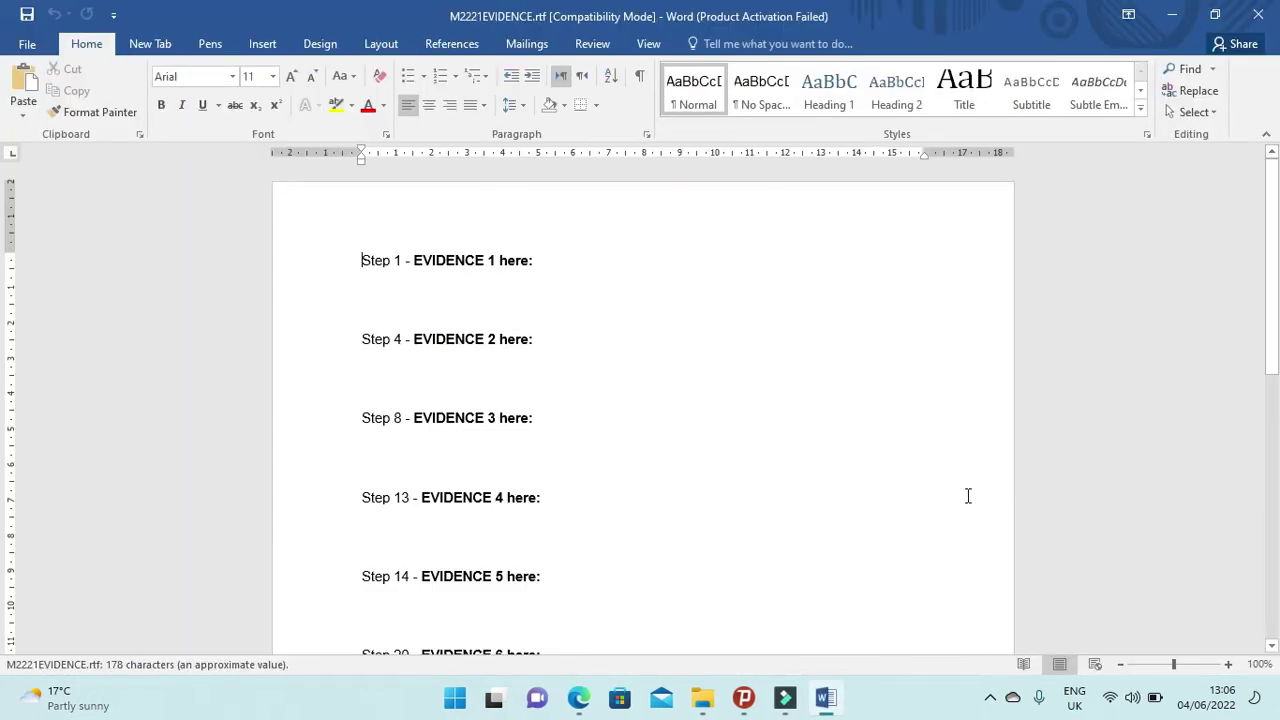
pyautogui.click(826, 530)
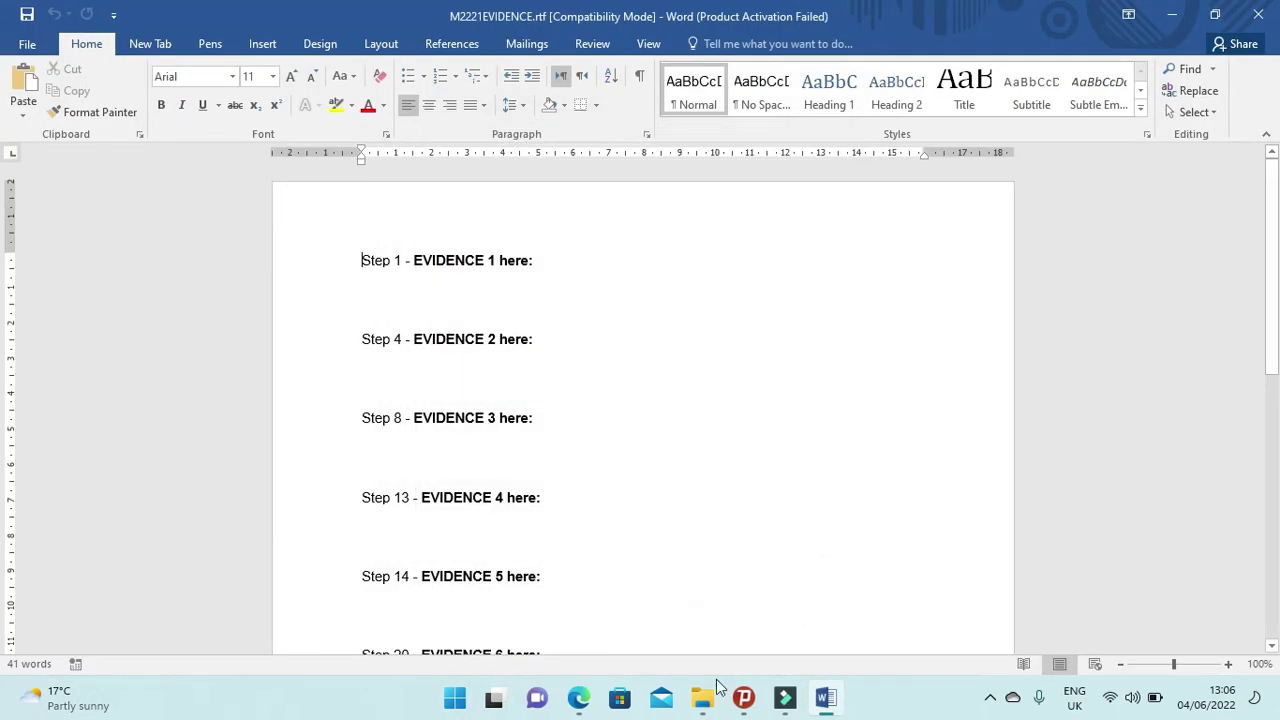
# Review the paper's instruction about details on every page, then return to the evidence document's Insert tab.
pyautogui.click(702, 697)
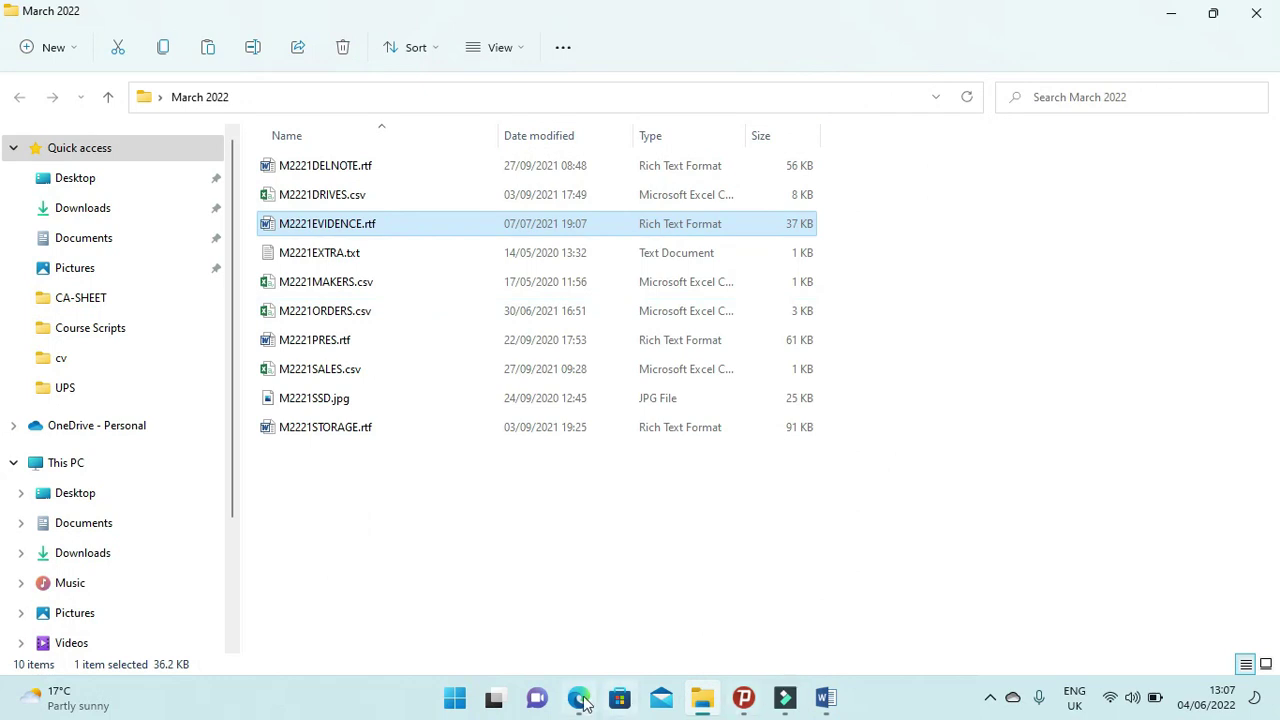
pyautogui.click(578, 697)
pyautogui.moveTo(180, 242); pyautogui.dragTo(1092, 245)
pyautogui.click(228, 252)
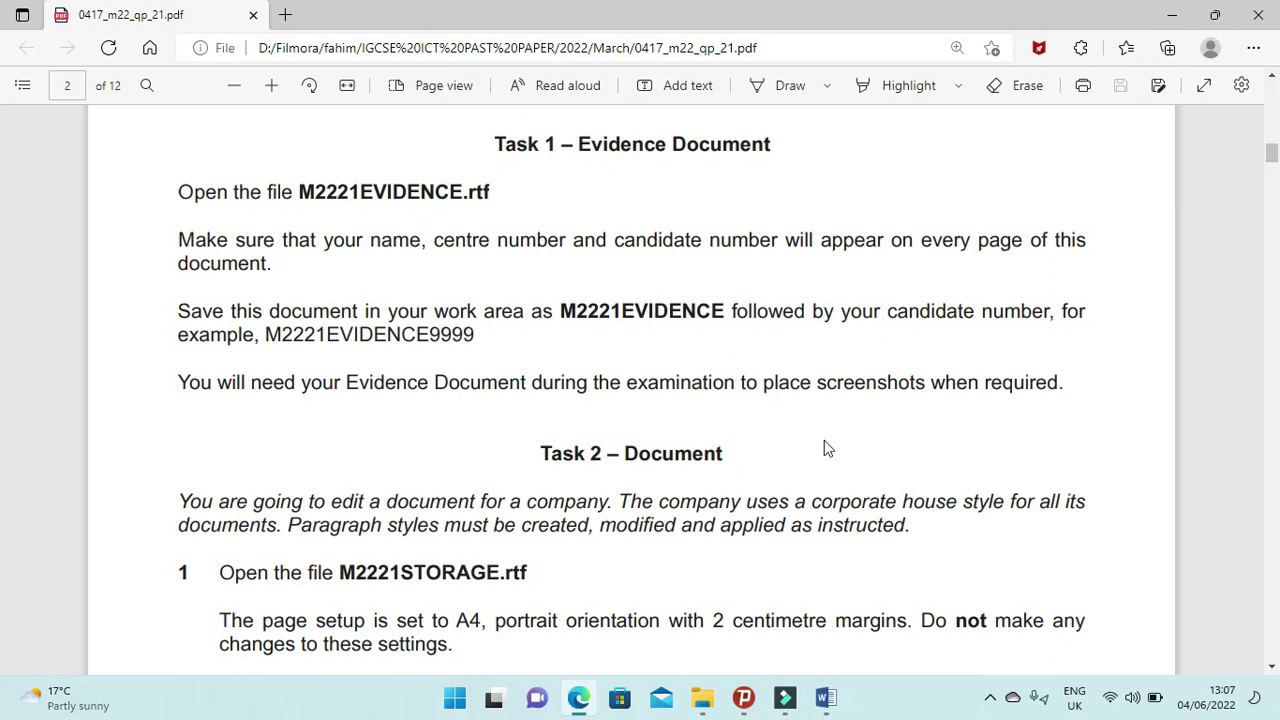
pyautogui.click(826, 698)
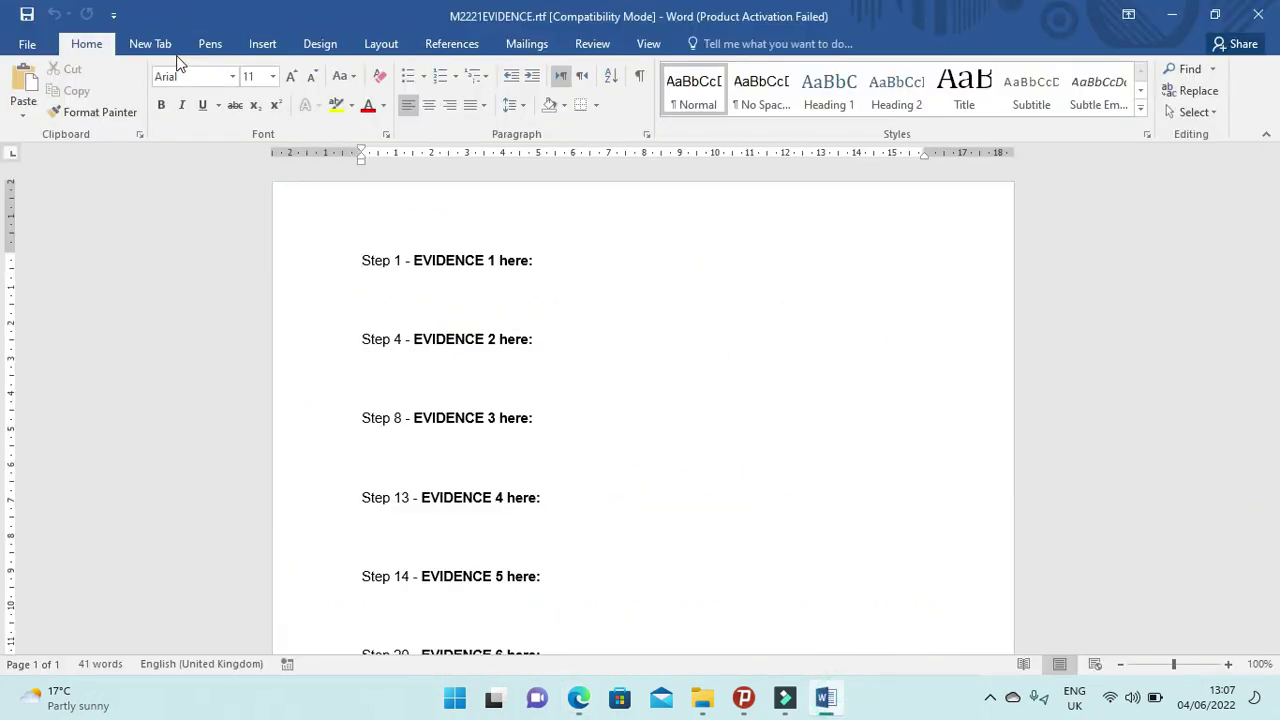
pyautogui.click(265, 46)
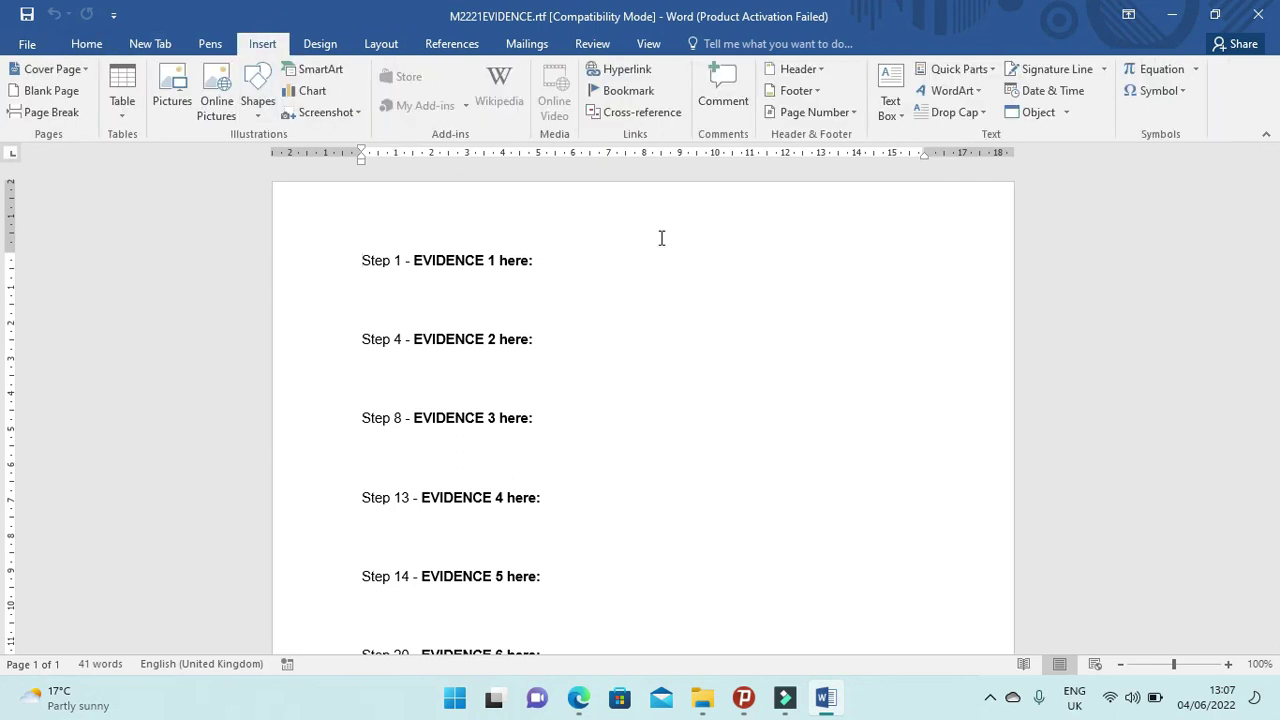
# Add a blank three-part header holding the candidate's name, centre number and candidate number, then close it.
pyautogui.click(819, 70)
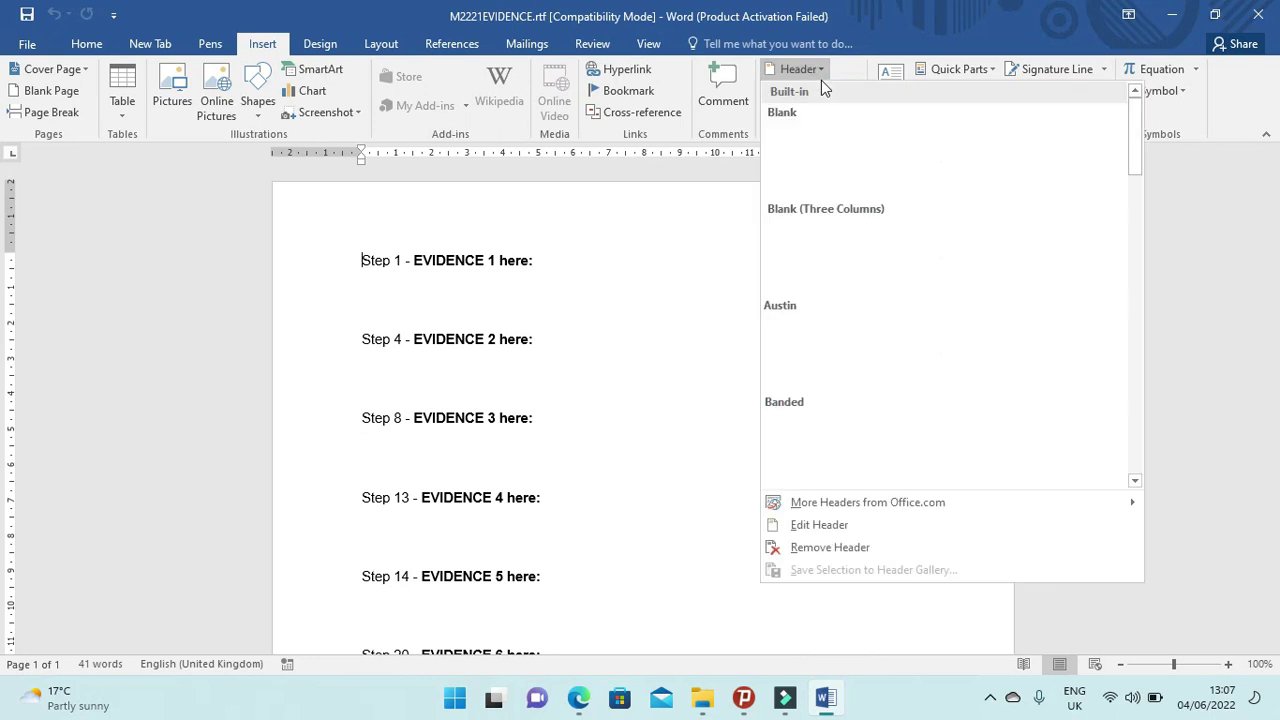
pyautogui.click(835, 260)
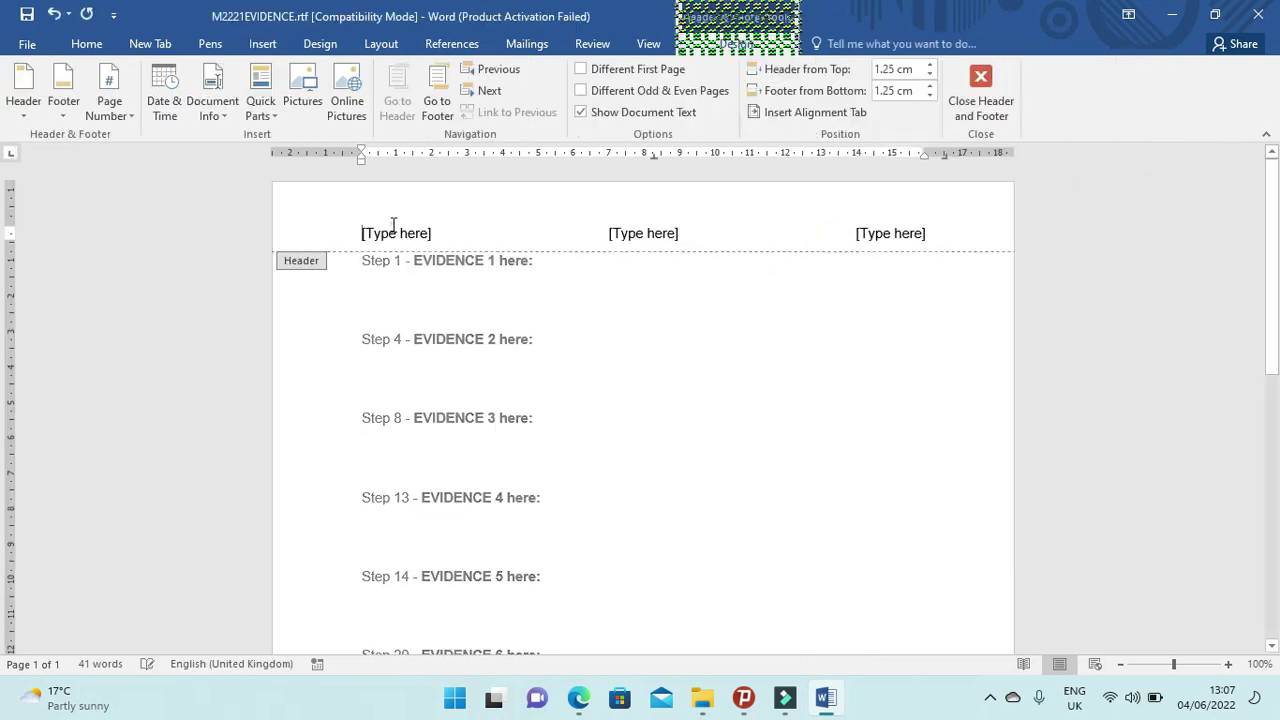
pyautogui.write('Fahim')
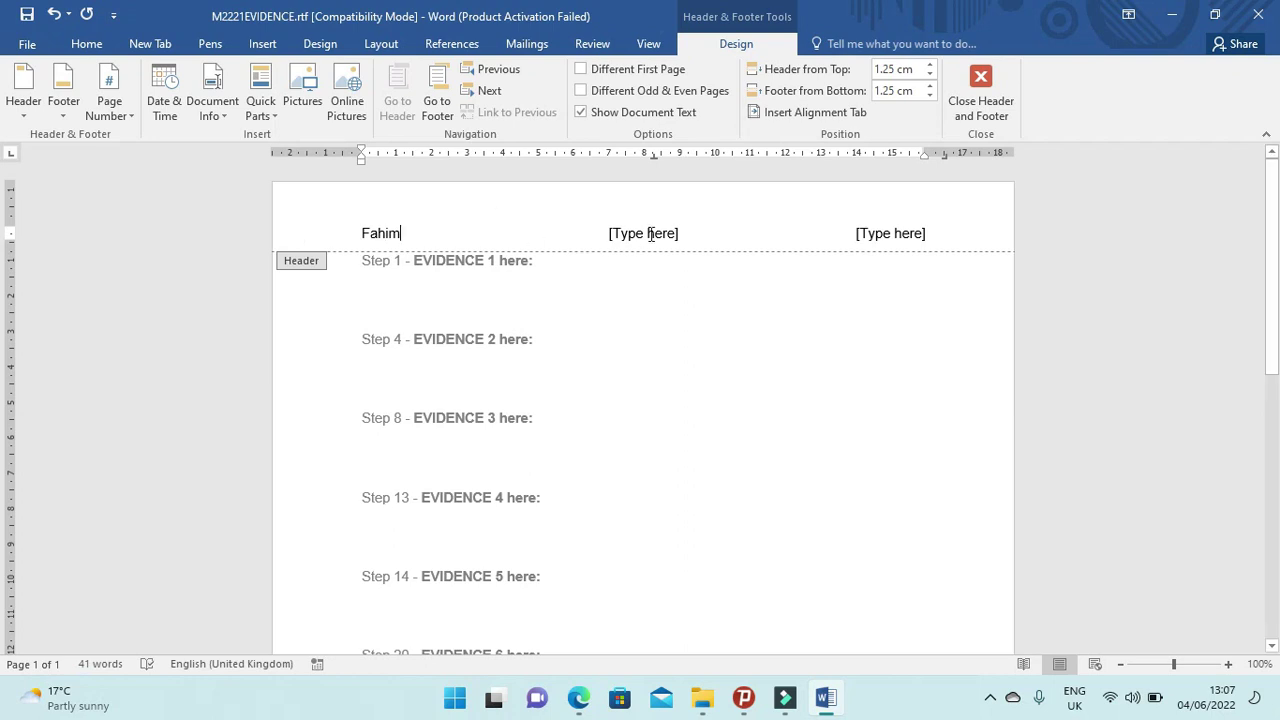
pyautogui.click(651, 234)
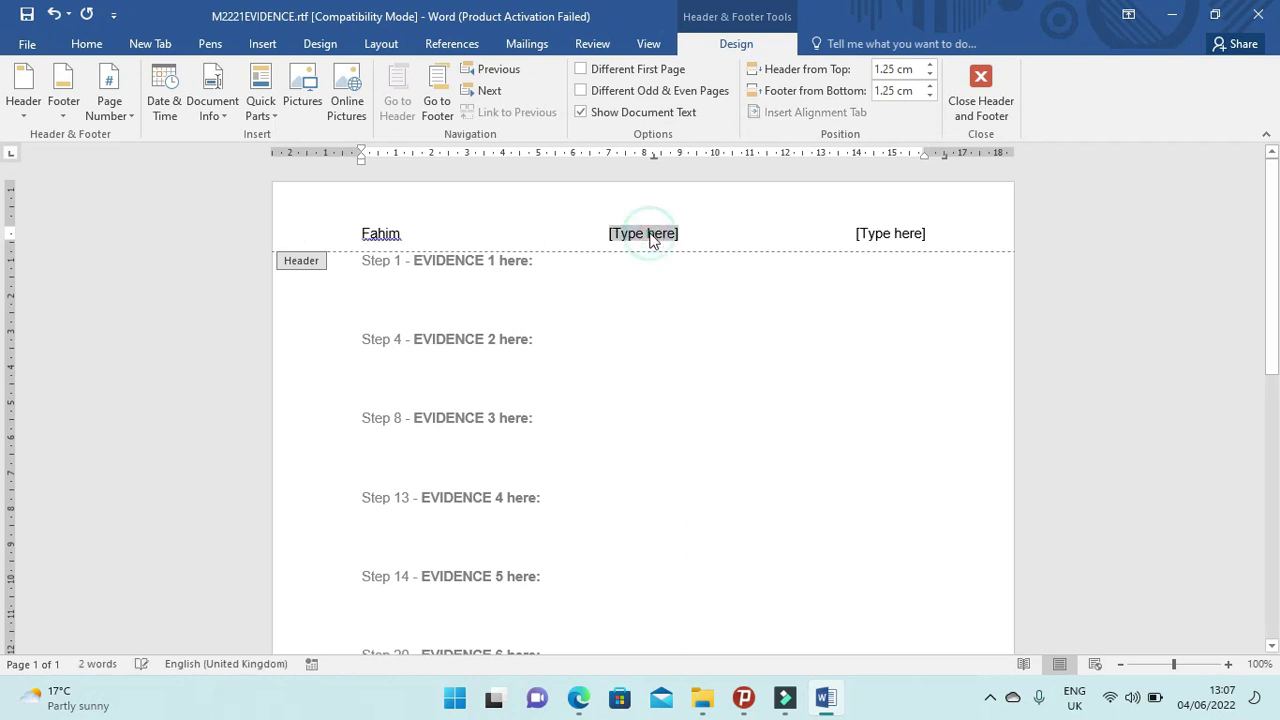
pyautogui.write('OM030')
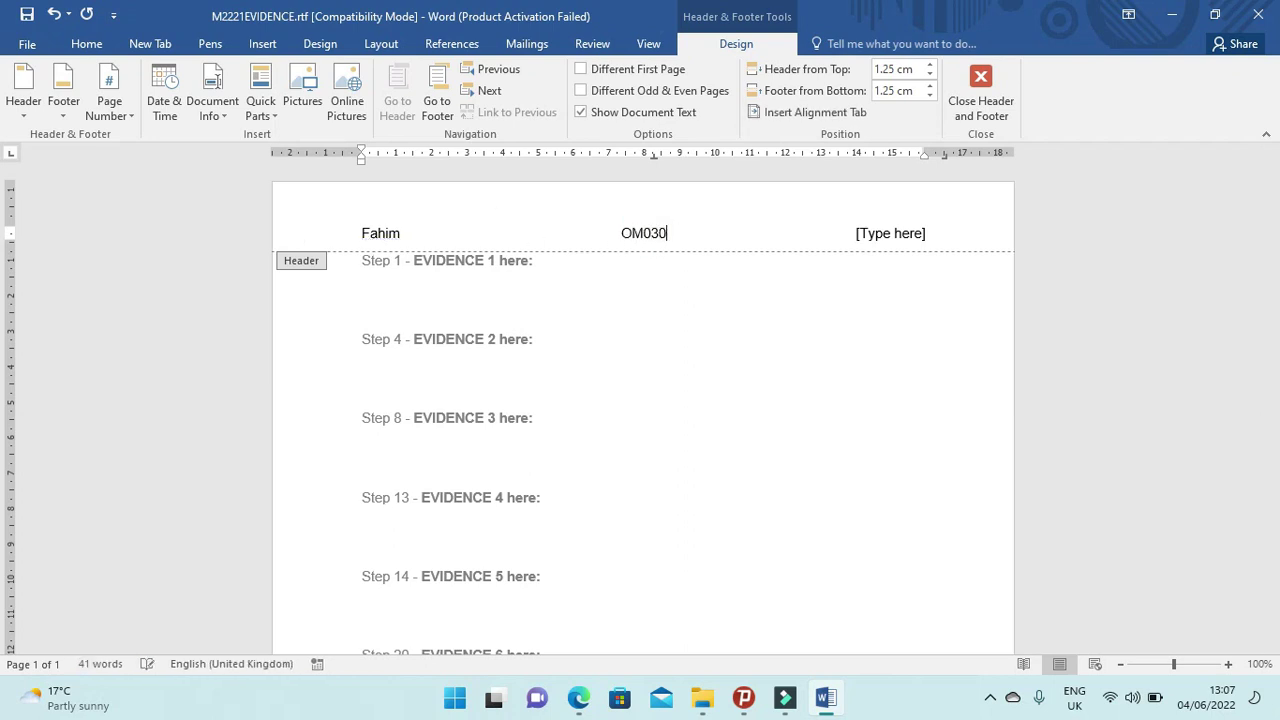
pyautogui.click(889, 236)
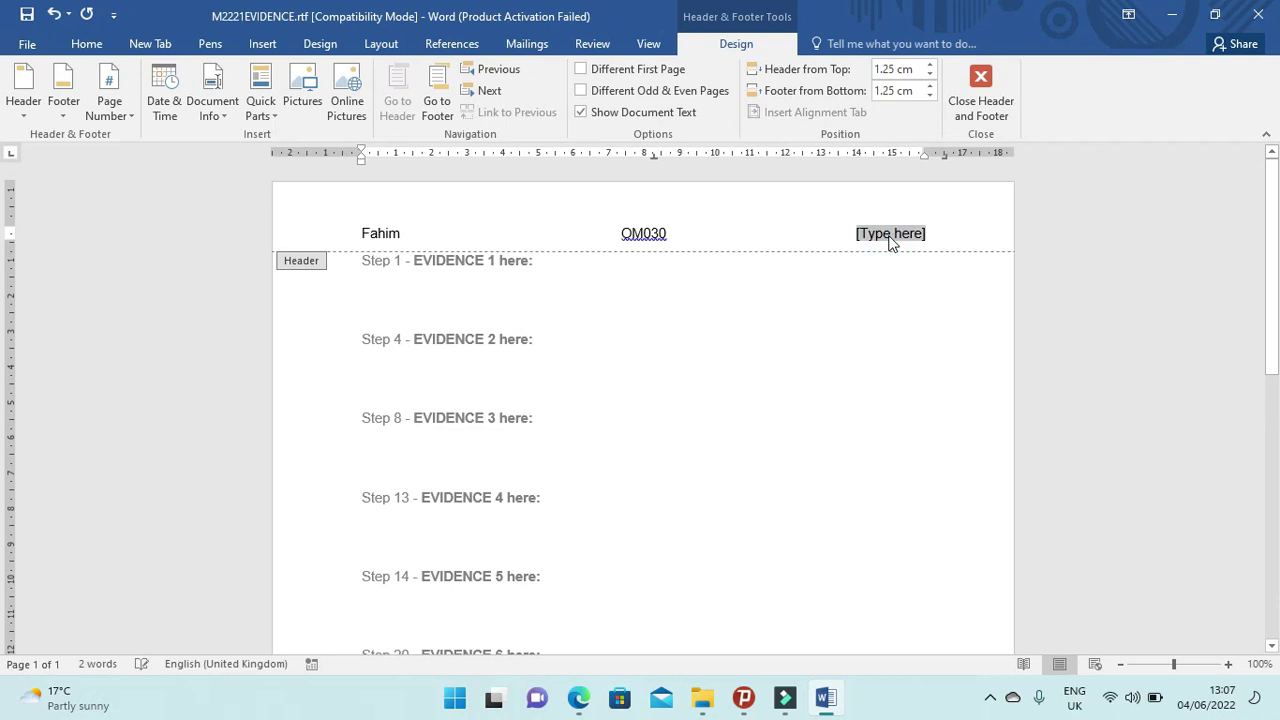
pyautogui.write('1234')
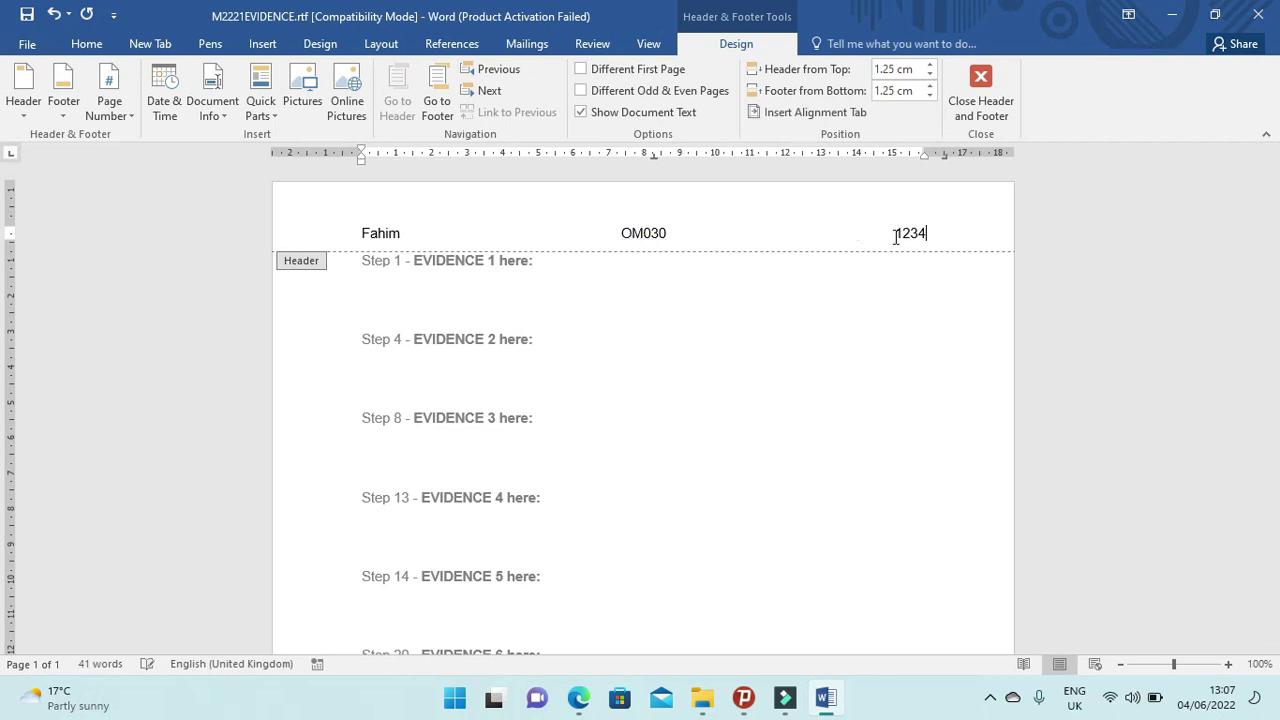
pyautogui.click(985, 71)
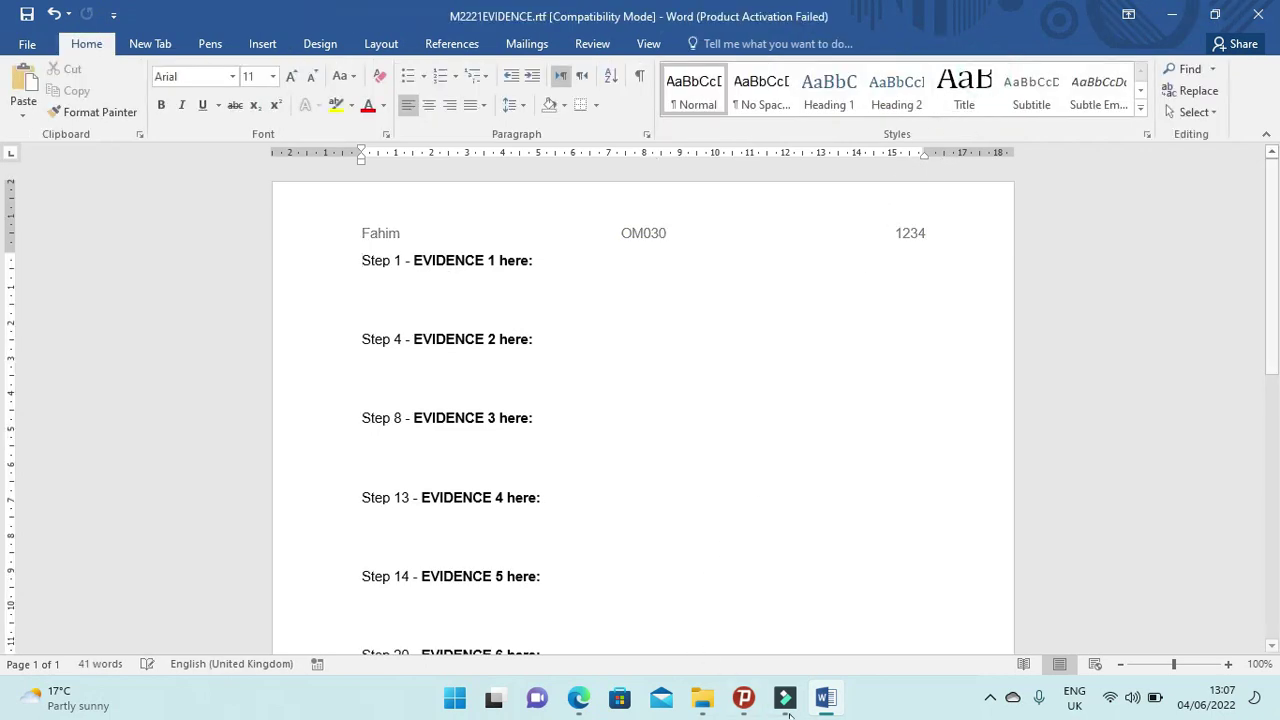
pyautogui.click(578, 698)
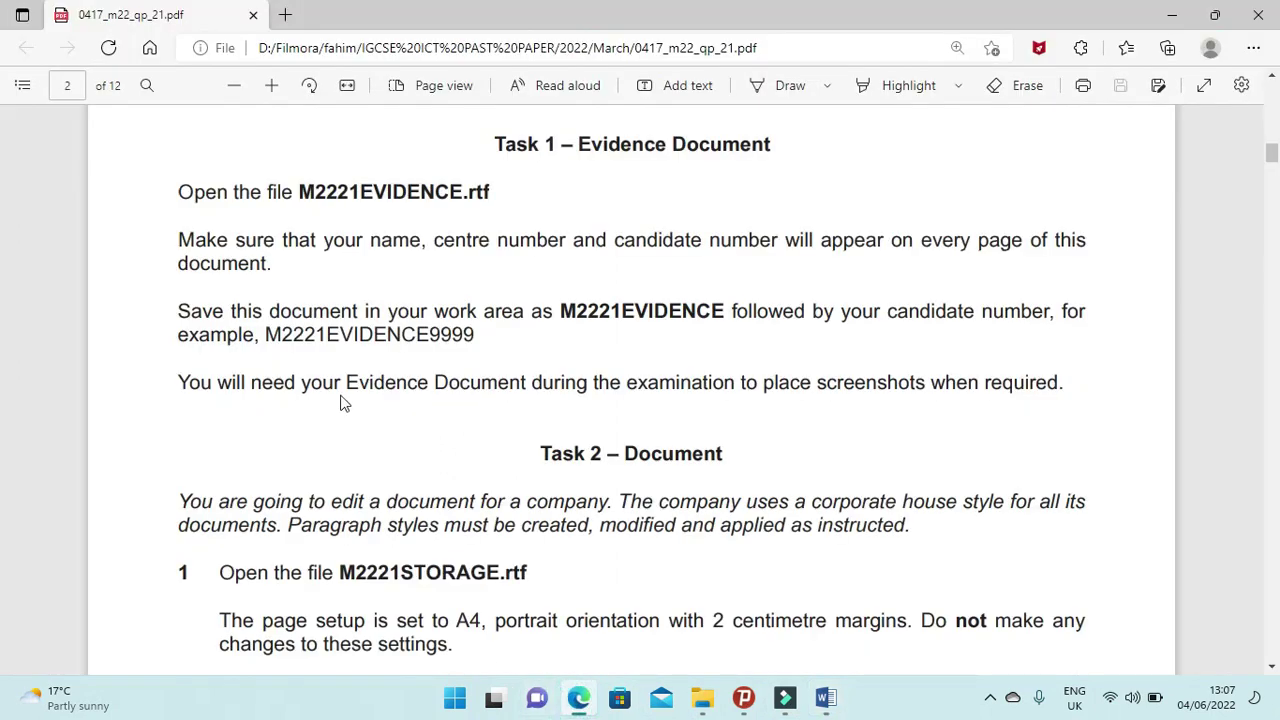
pyautogui.moveTo(182, 318); pyautogui.dragTo(556, 312)
pyautogui.click(578, 338)
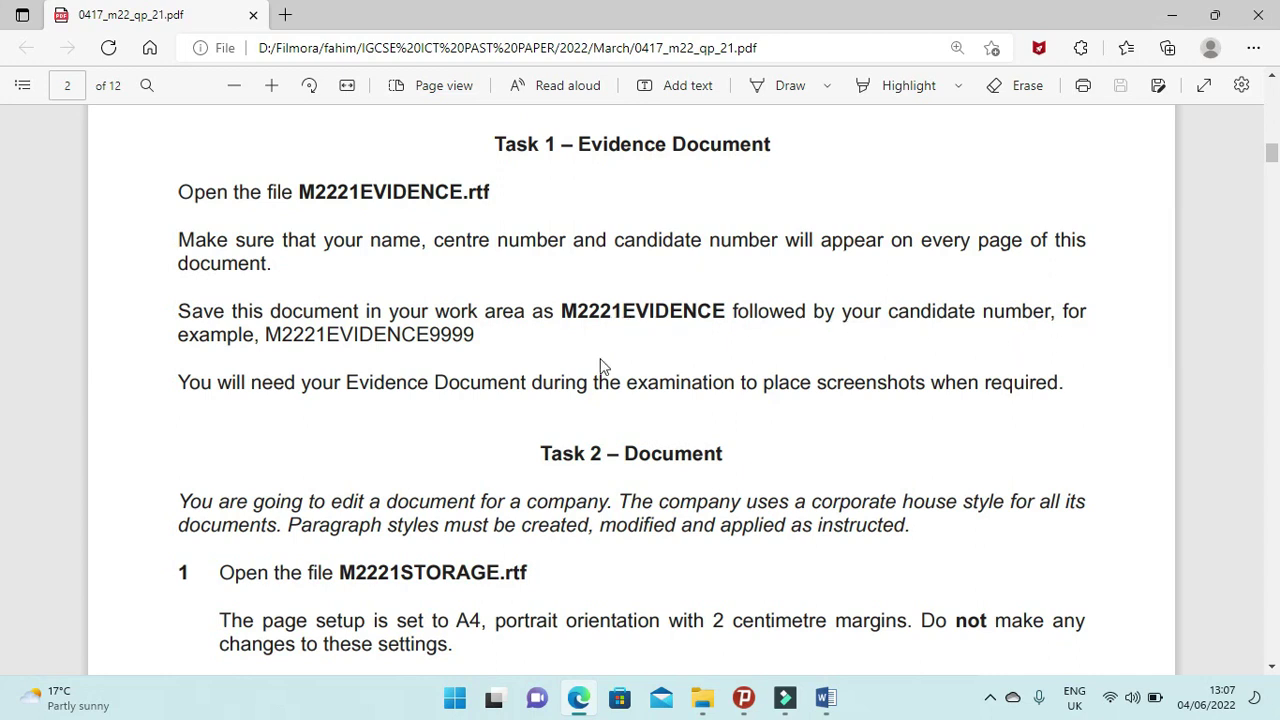
pyautogui.moveTo(268, 330); pyautogui.dragTo(466, 335)
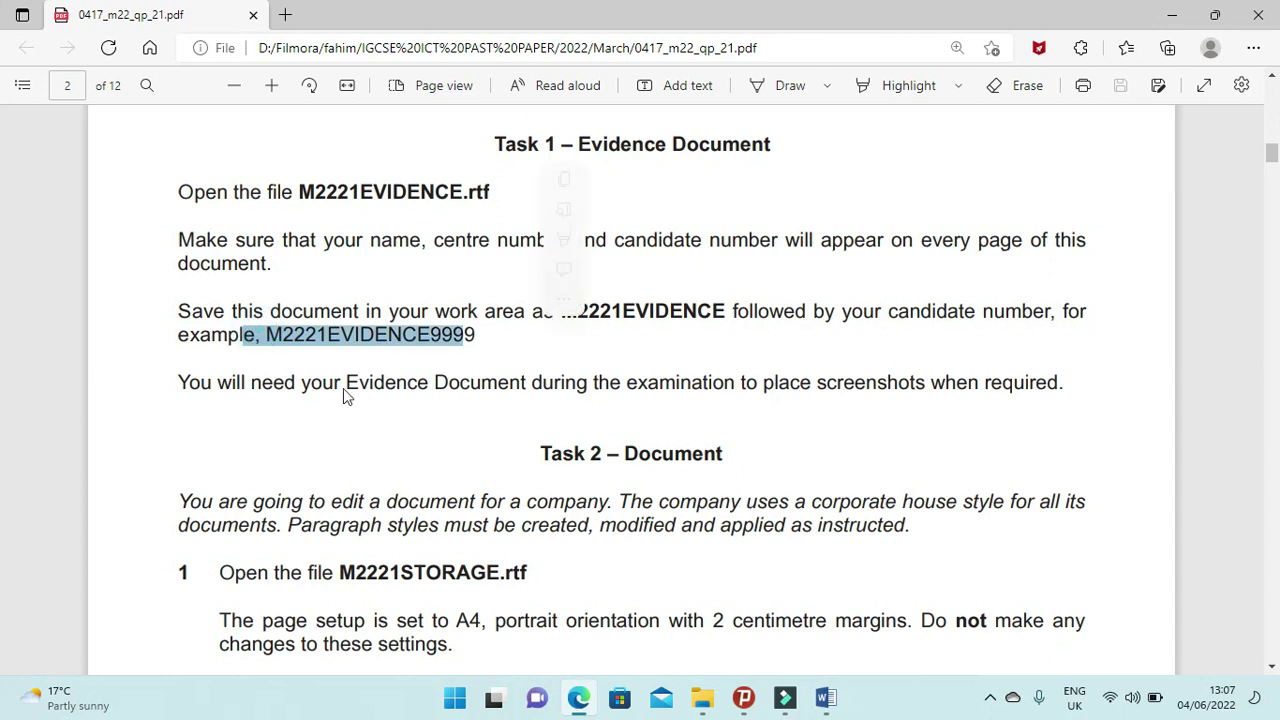
pyautogui.click(184, 385)
pyautogui.moveTo(184, 385); pyautogui.dragTo(1070, 383)
pyautogui.hotkey('ctrl', 'c')
# Start Save As for the evidence document and browse to Desktop > March 2022.
pyautogui.click(825, 697)
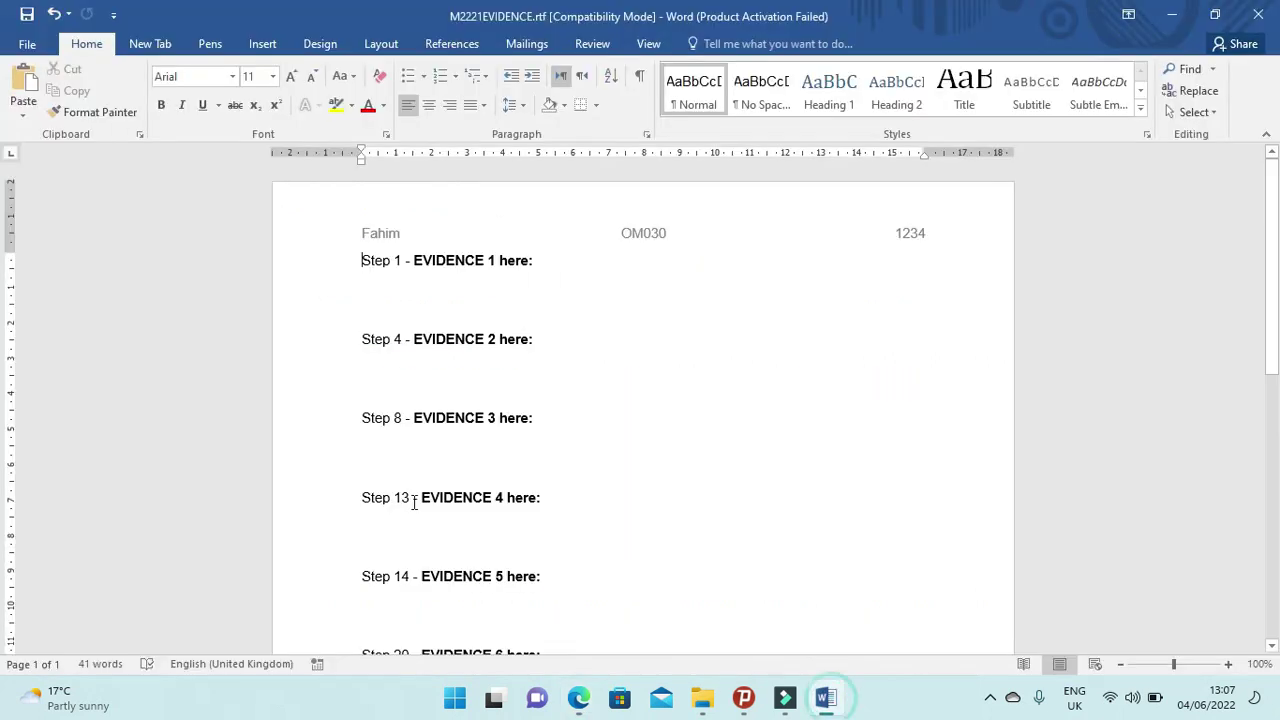
pyautogui.click(28, 44)
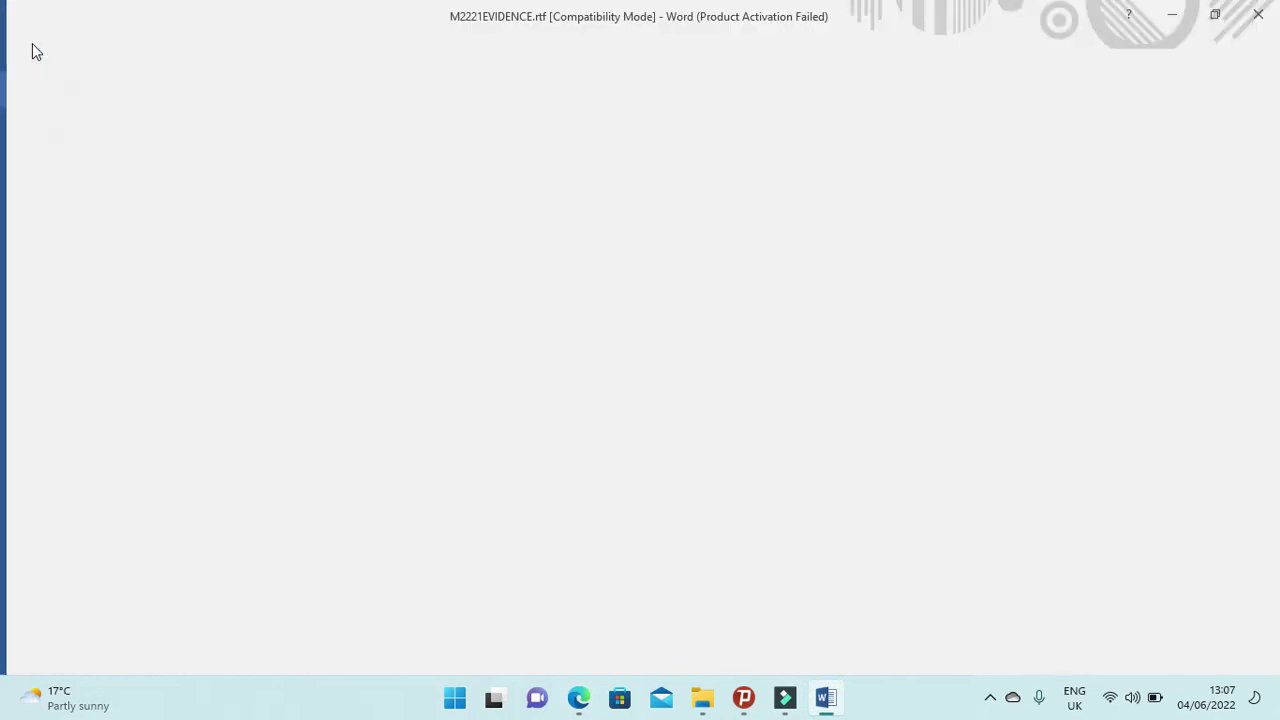
pyautogui.click(40, 235)
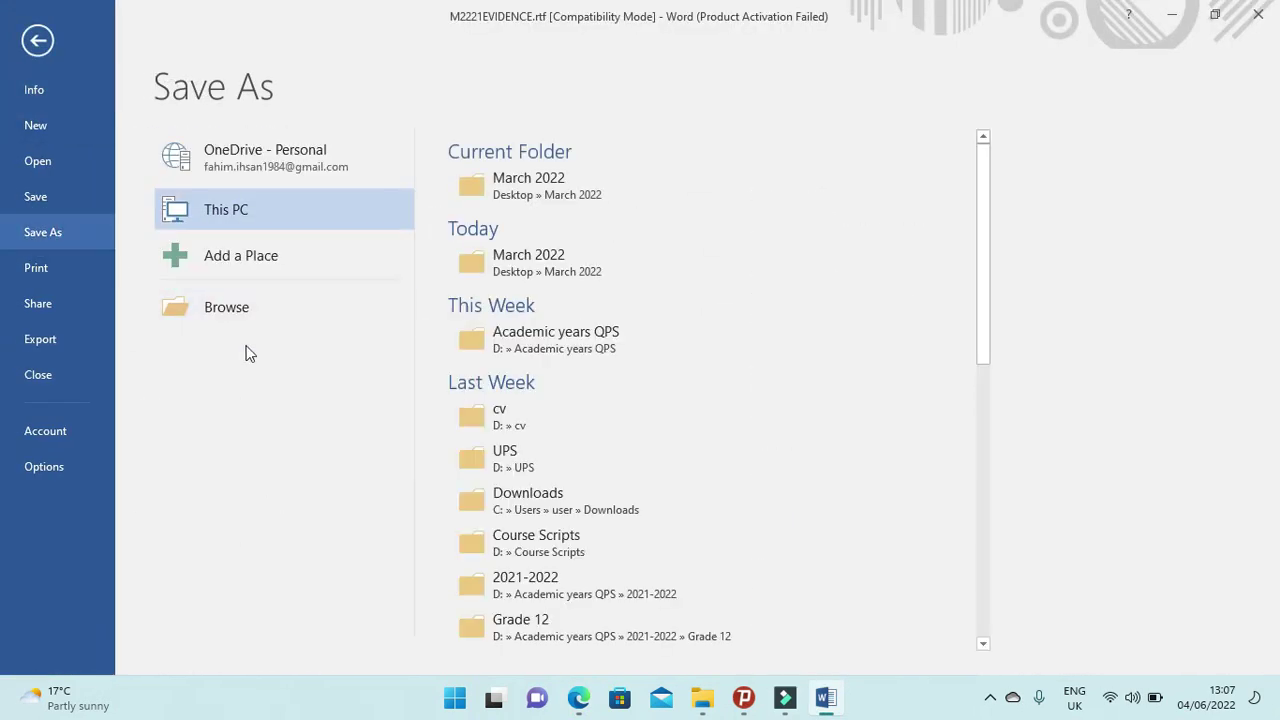
pyautogui.click(238, 316)
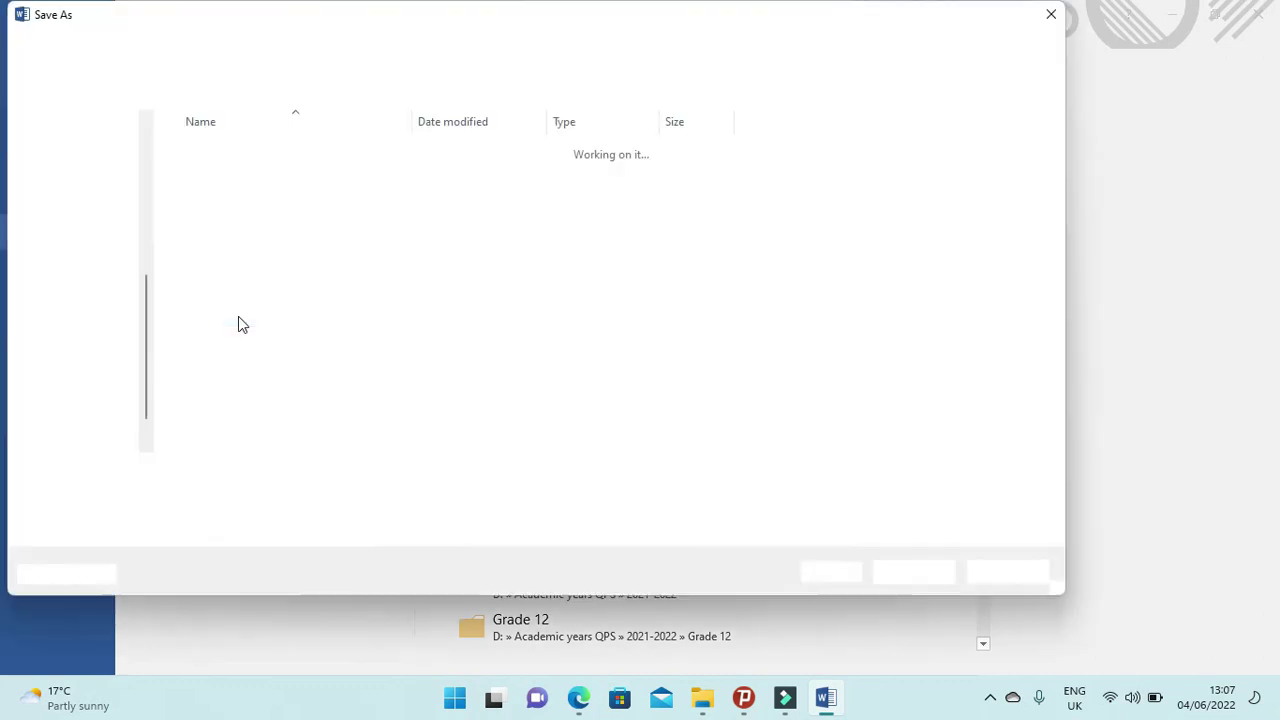
pyautogui.click(85, 166)
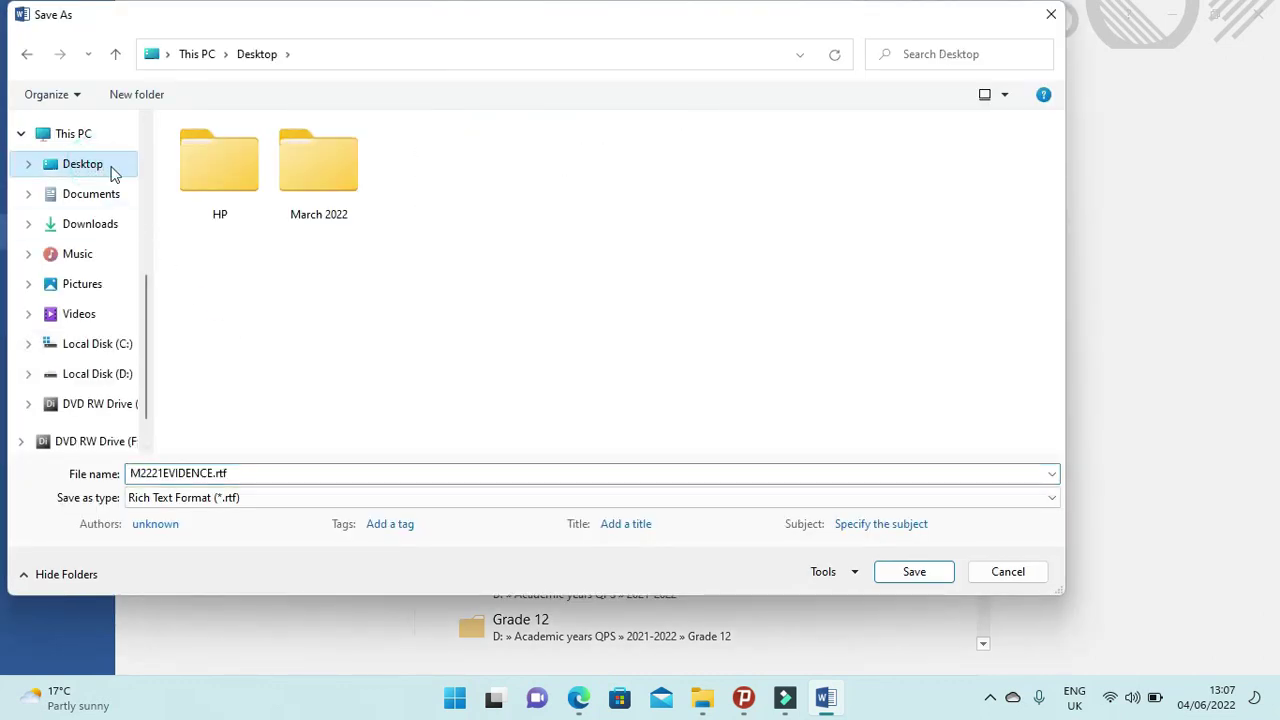
pyautogui.doubleClick(324, 179)
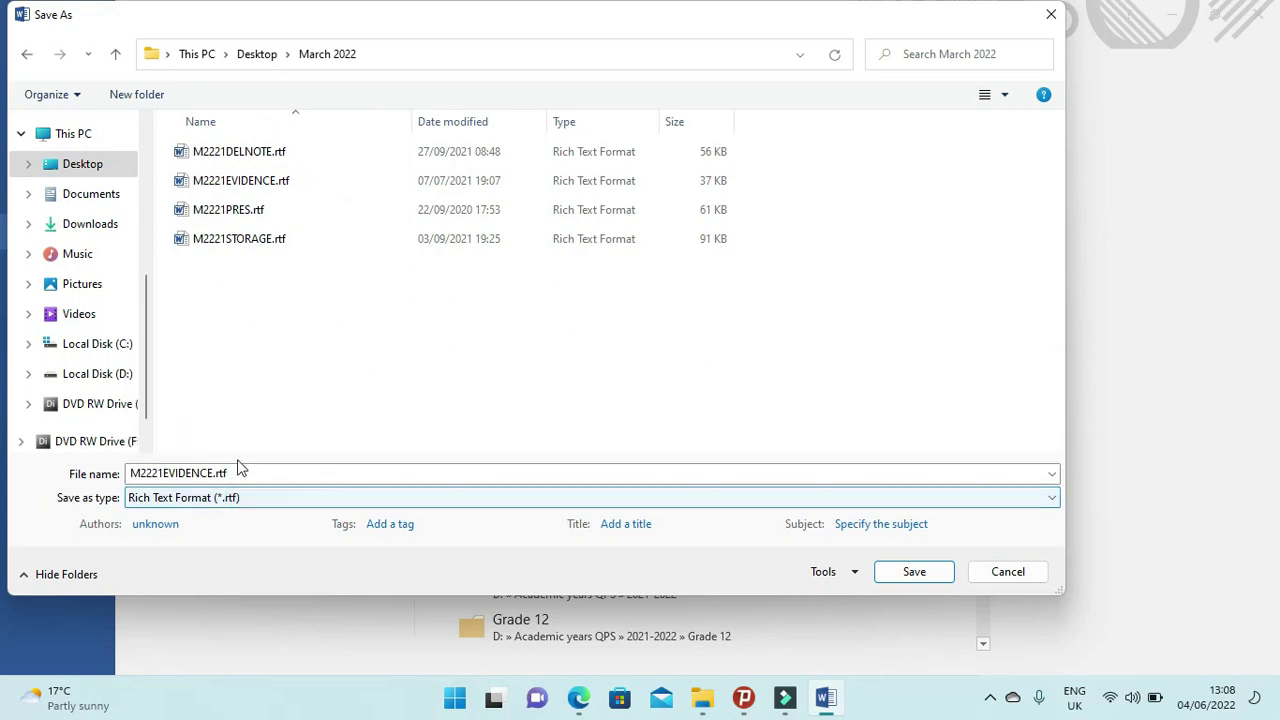
# Save it as a Word Document (*.docx) named M2221EVIDENCE followed by the candidate number.
pyautogui.click(246, 504)
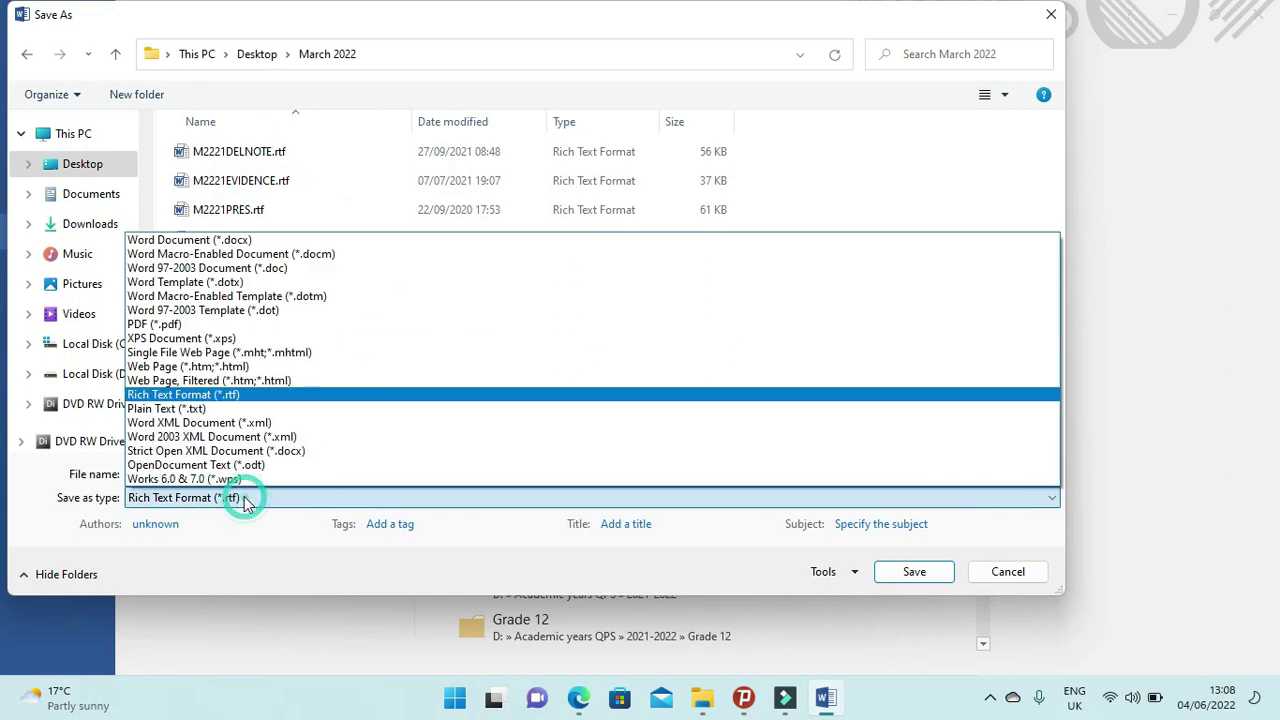
pyautogui.click(205, 241)
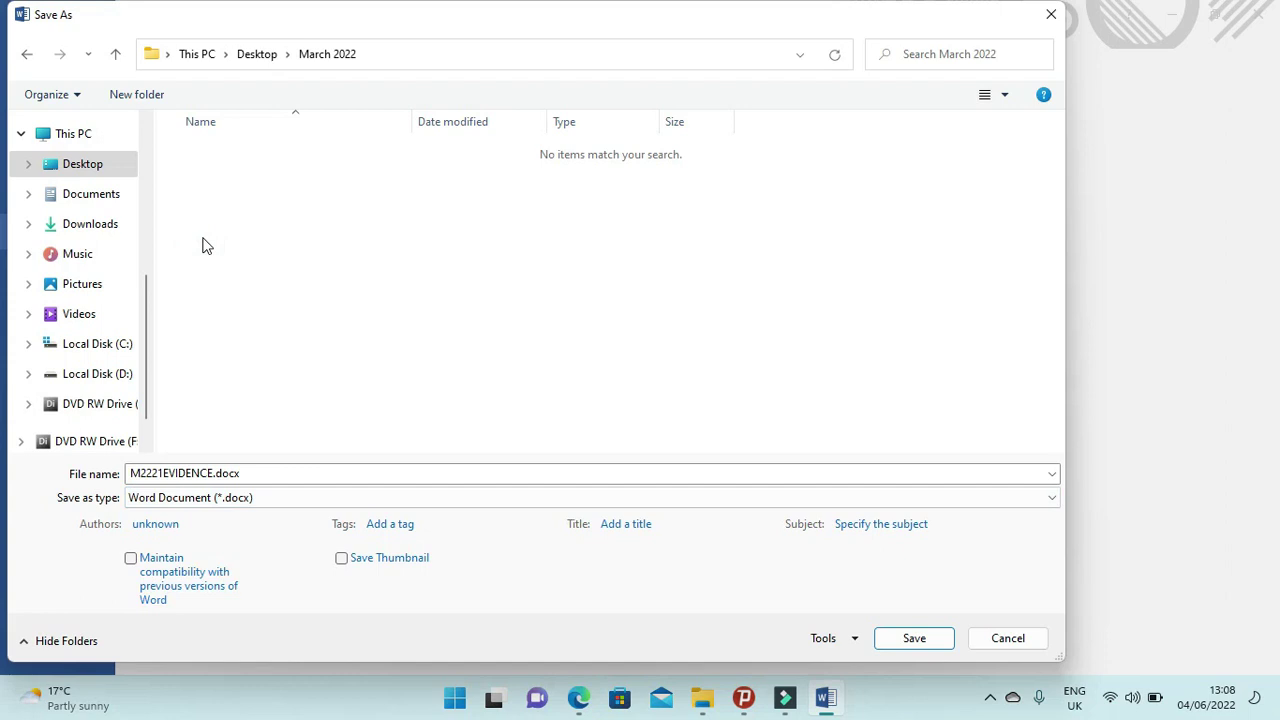
pyautogui.click(211, 473)
pyautogui.click(211, 473)
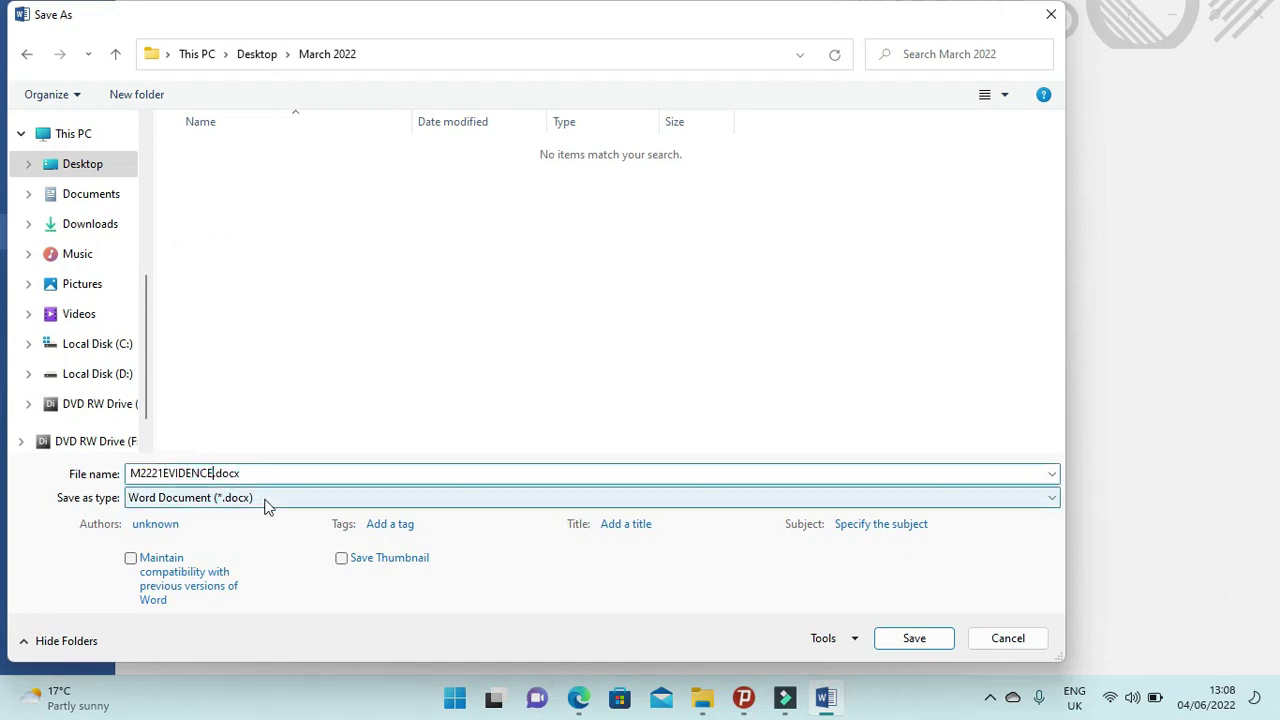
pyautogui.write('1234')
pyautogui.click(578, 697)
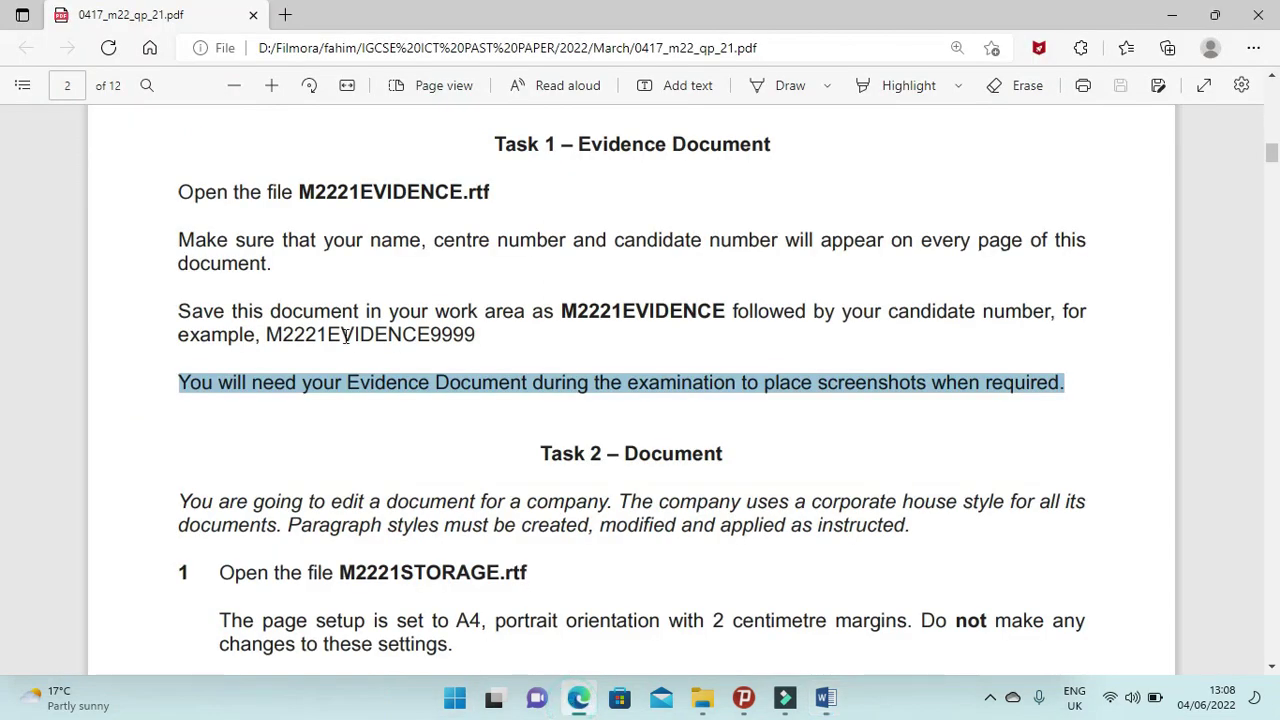
pyautogui.click(580, 697)
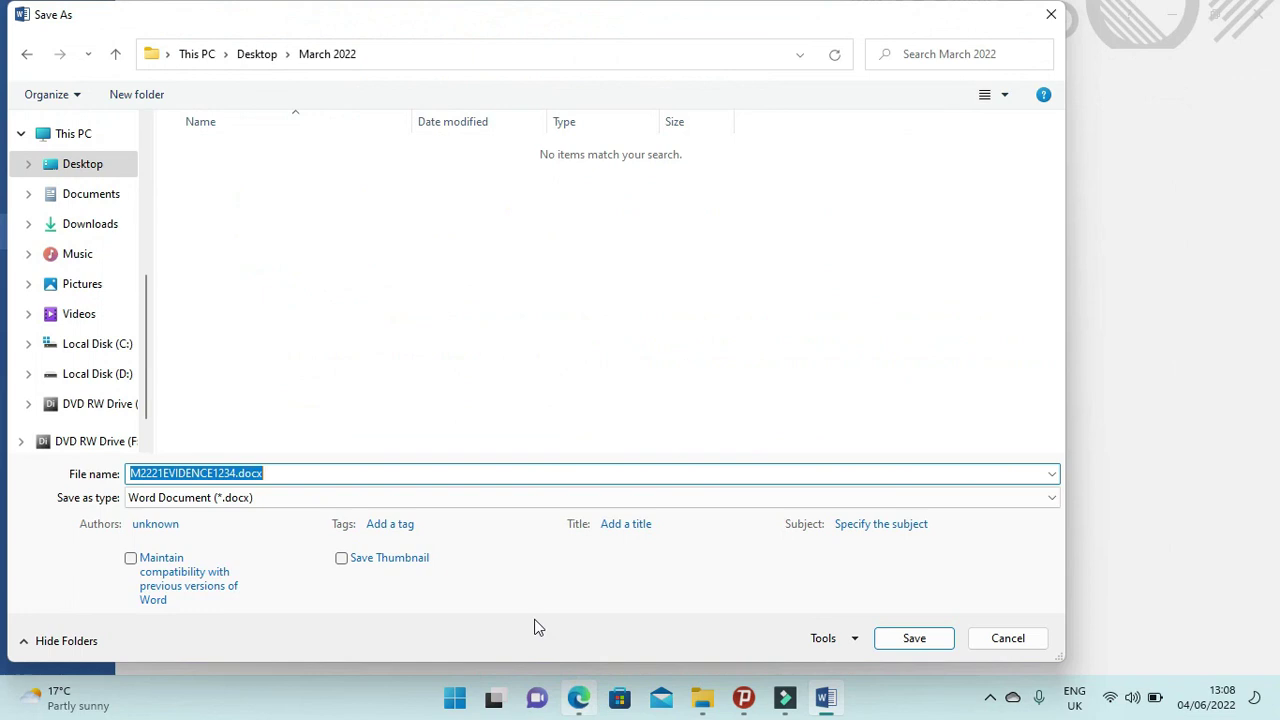
pyautogui.click(905, 640)
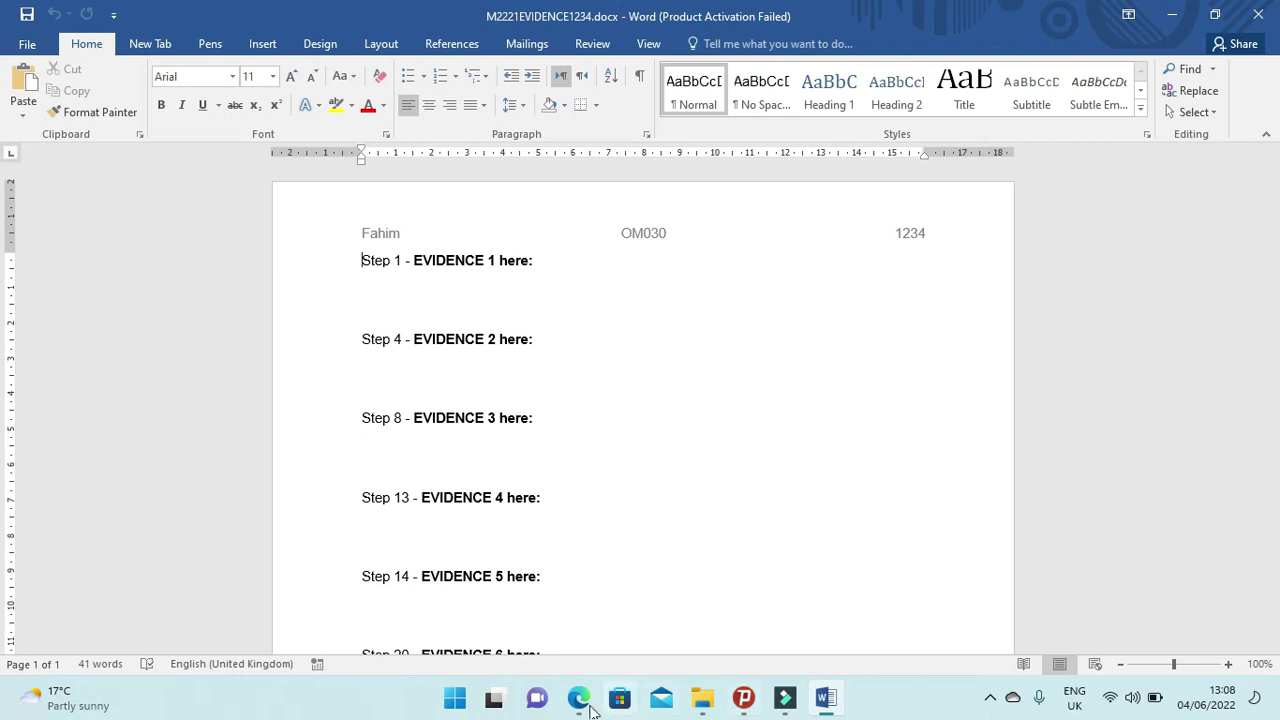
# Read the Task 2 introduction and the sentence about paragraph styles in the exam paper.
pyautogui.click(578, 697)
pyautogui.scroll(-2, 600, 443)
pyautogui.scroll(-2, 600, 443)
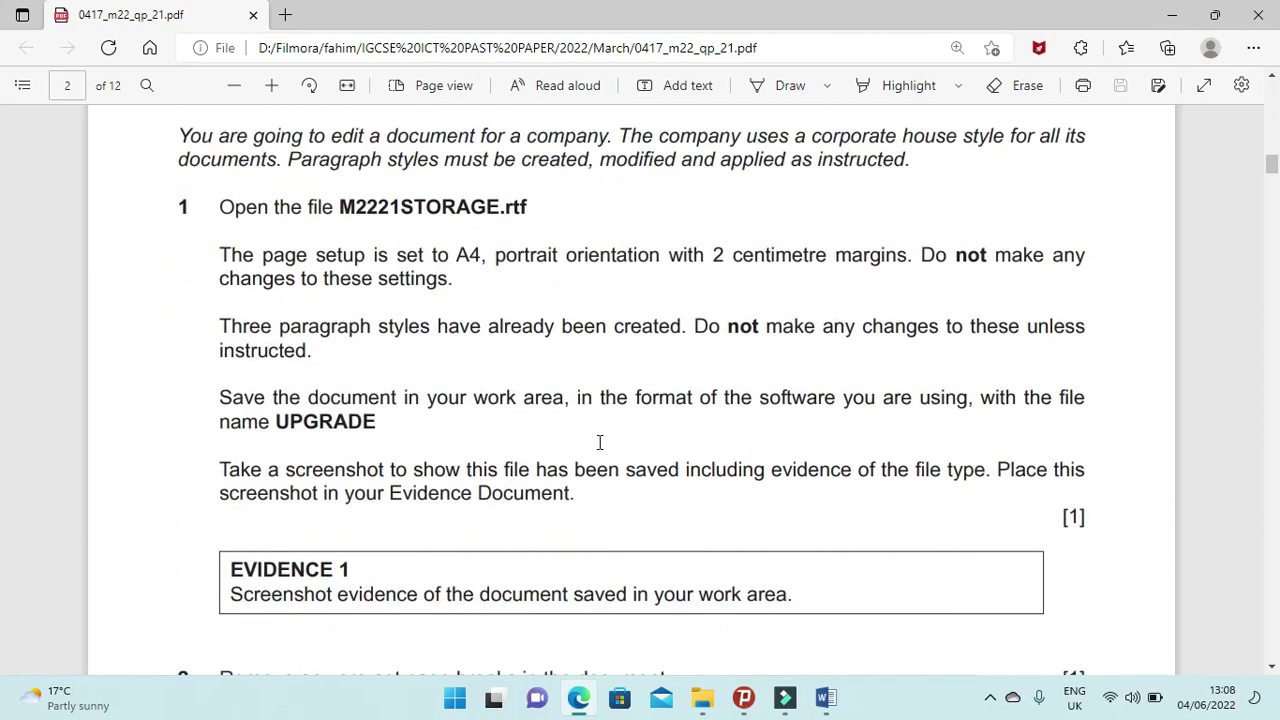
pyautogui.moveTo(173, 134); pyautogui.dragTo(850, 145)
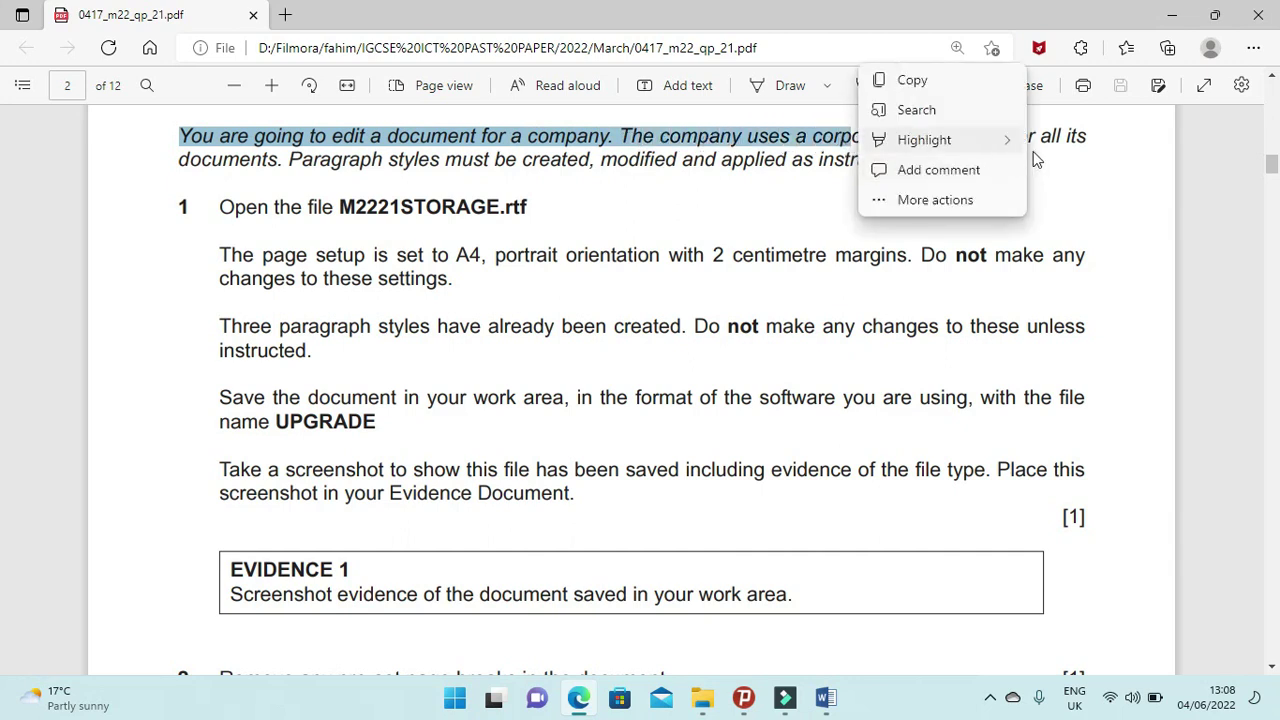
pyautogui.click(295, 220)
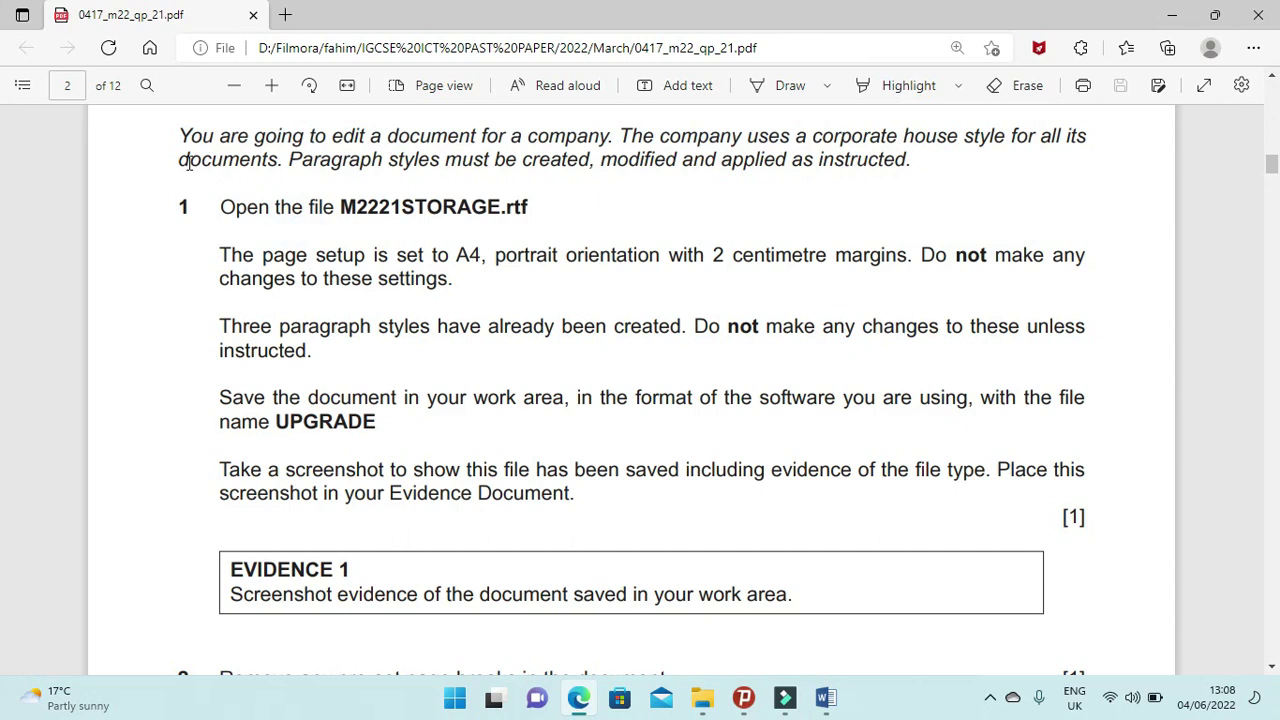
pyautogui.moveTo(179, 158); pyautogui.dragTo(914, 172)
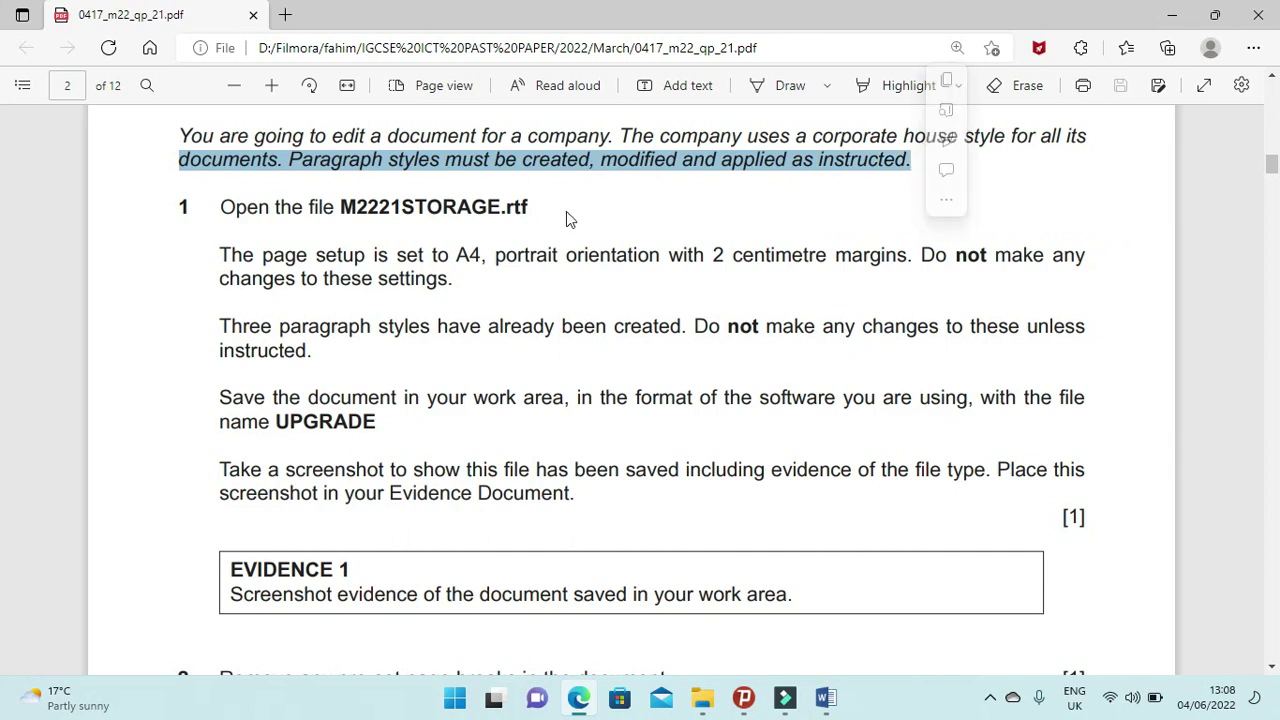
pyautogui.click(365, 233)
# Mark the file name M2221STORAGE.rtf and open it from the March 2022 folder.
pyautogui.moveTo(345, 210); pyautogui.dragTo(546, 212)
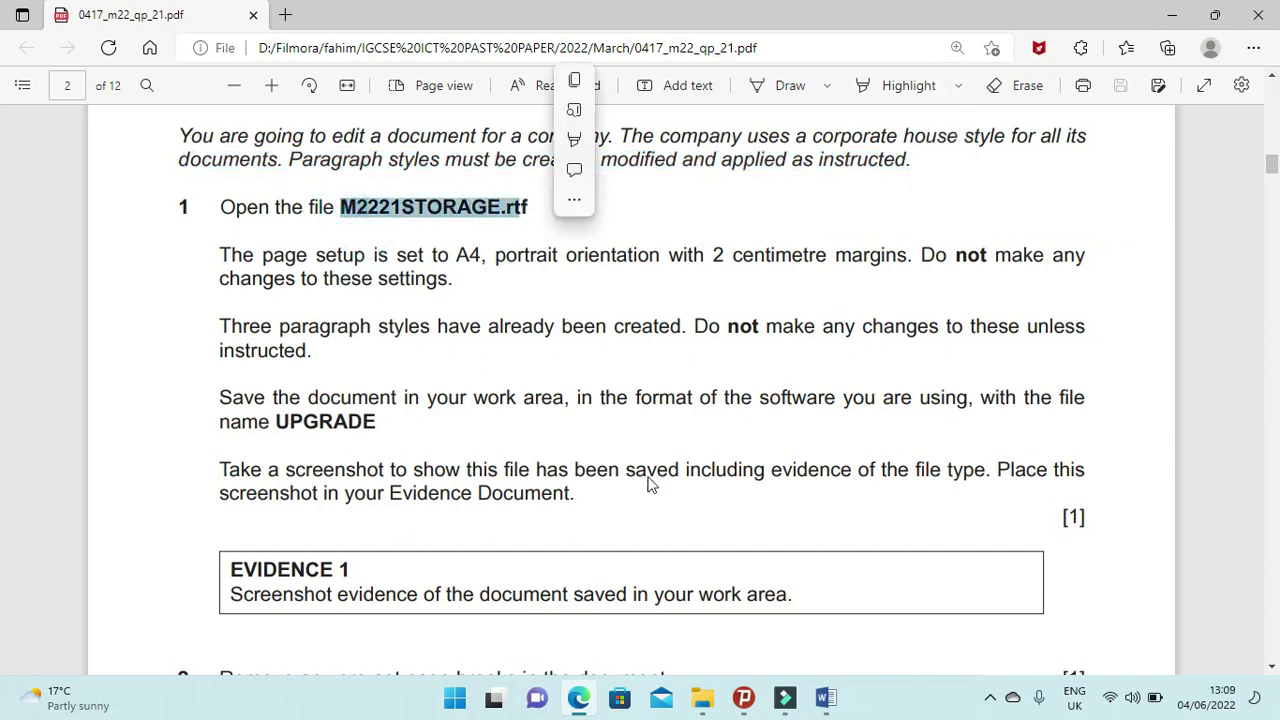
pyautogui.click(702, 697)
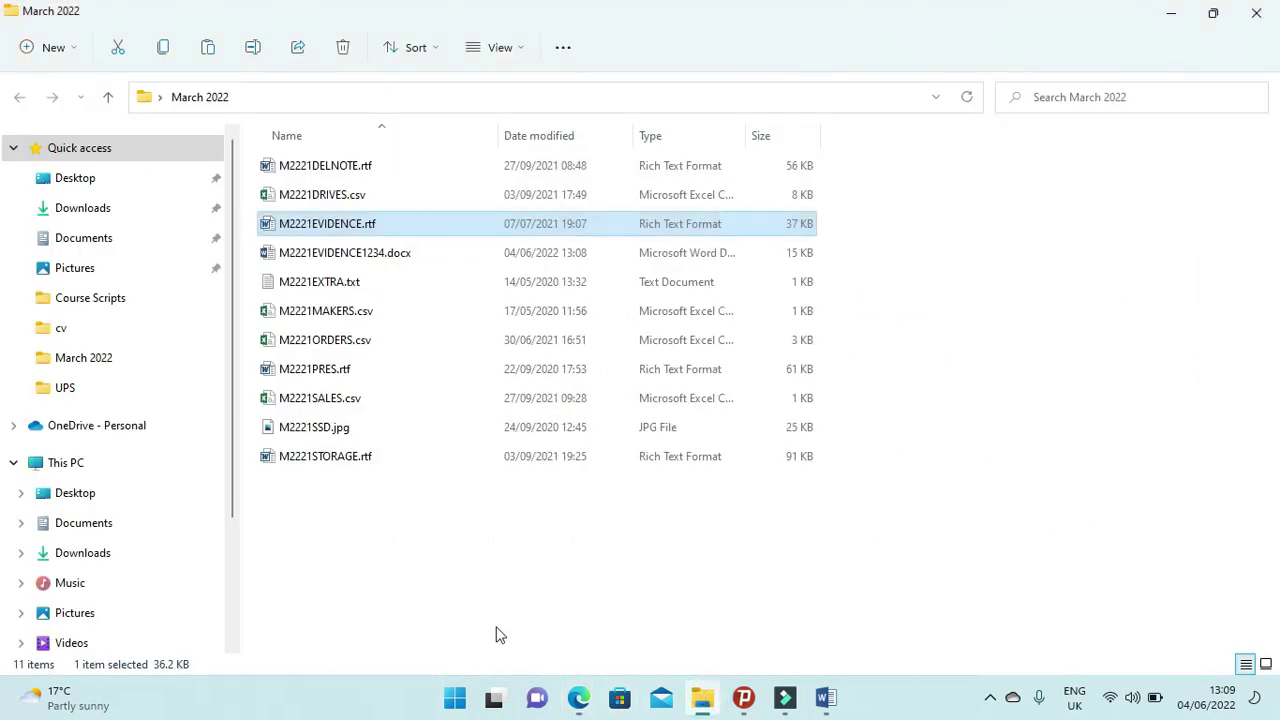
pyautogui.doubleClick(321, 458)
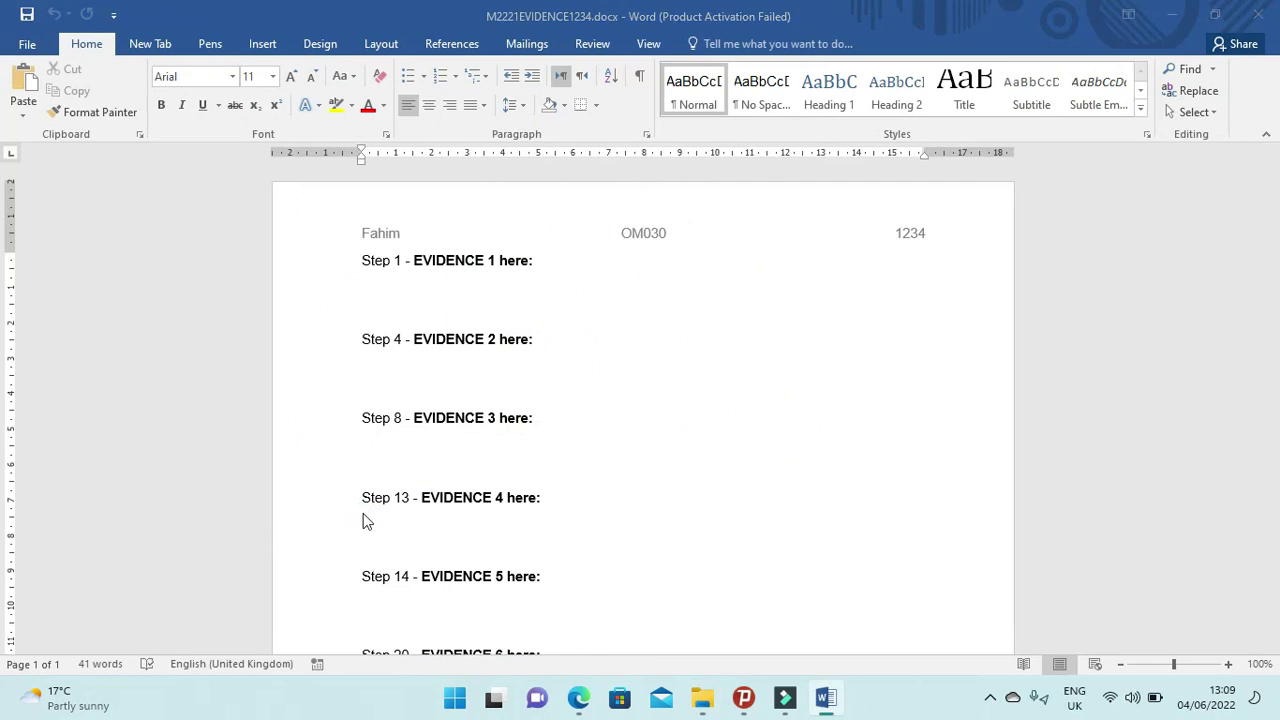
# Read the paper's page setup requirement, then bring M2221STORAGE.rtf to the front.
pyautogui.click(578, 698)
pyautogui.moveTo(222, 256); pyautogui.dragTo(931, 269)
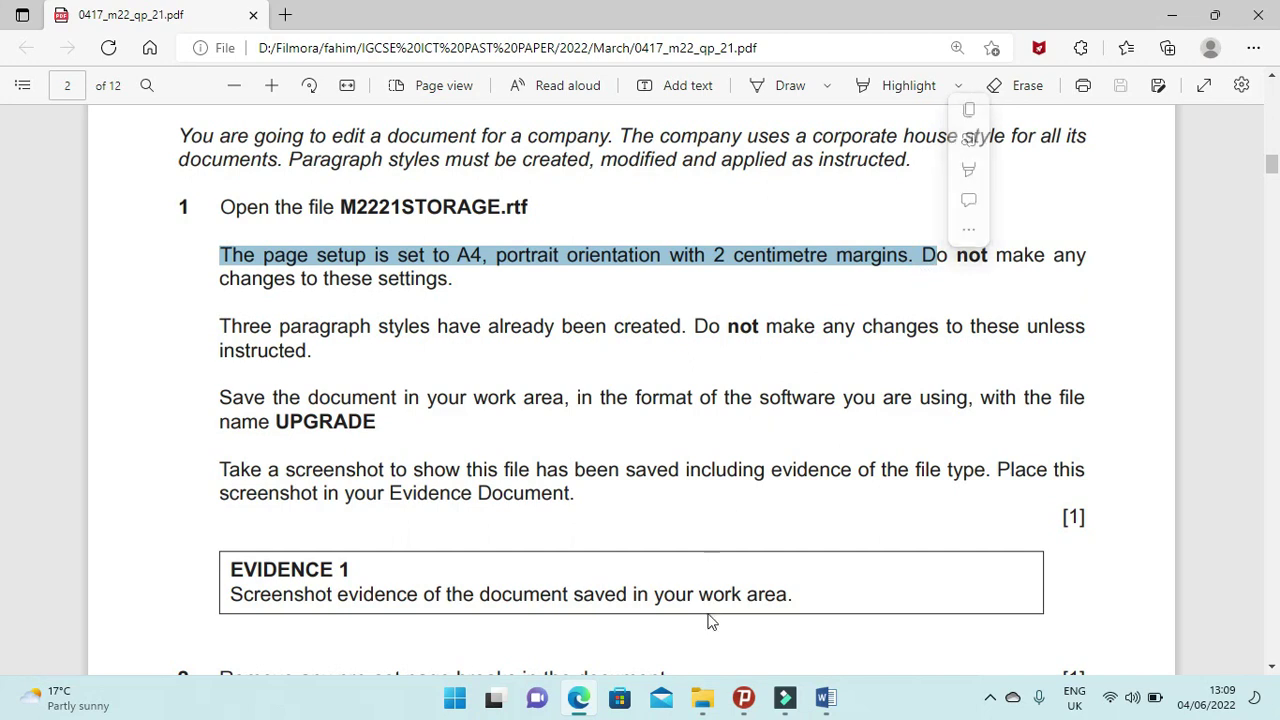
pyautogui.moveTo(826, 703)
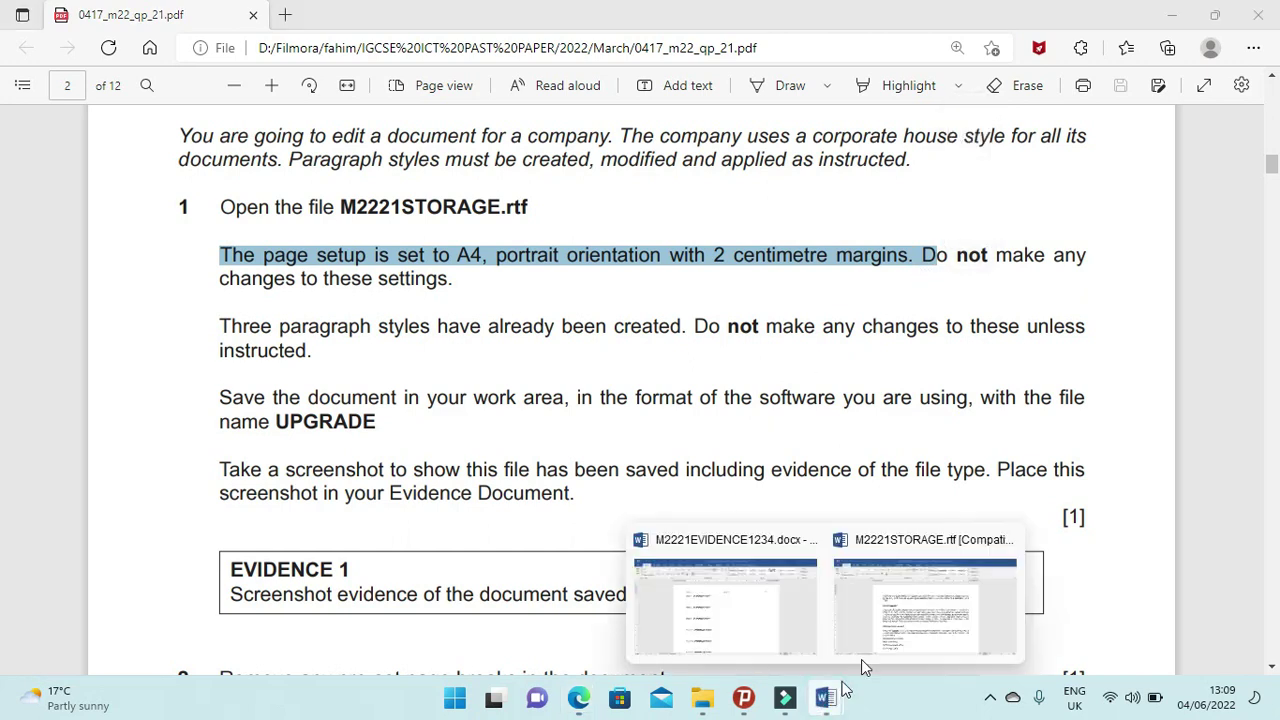
pyautogui.click(920, 580)
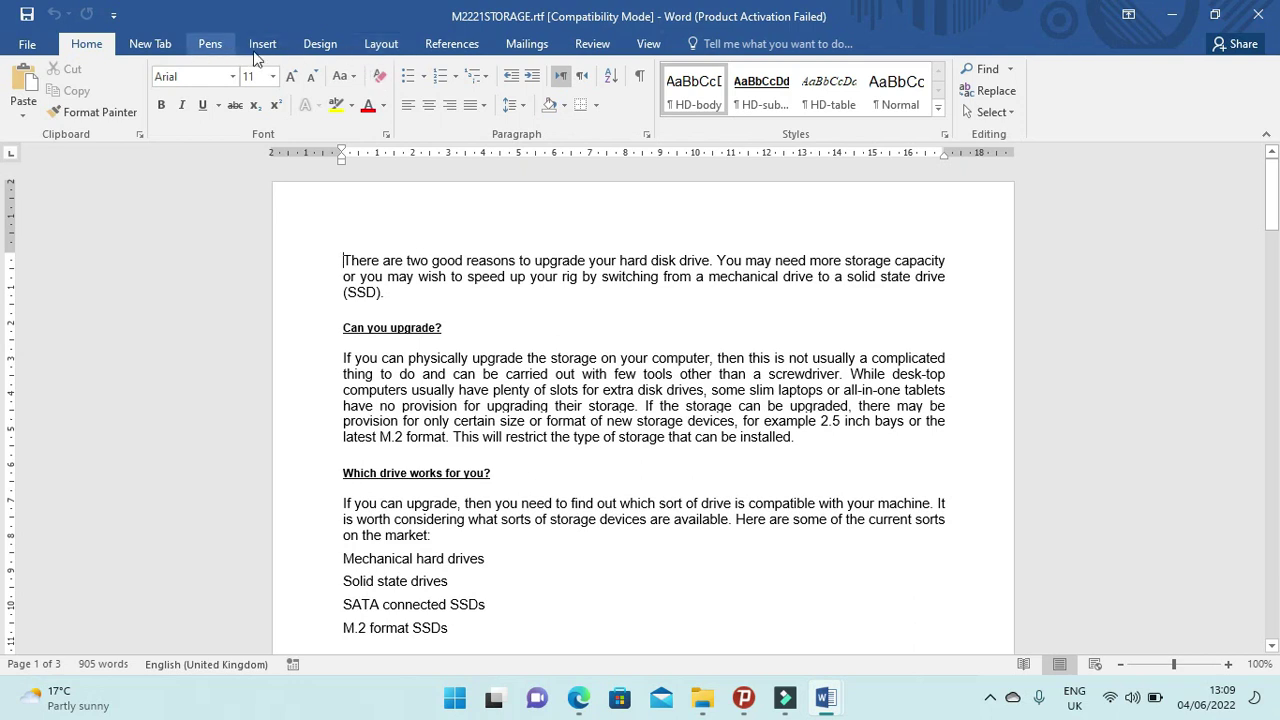
# Confirm in Page Setup that margins are 2 cm and portrait, cancel, and return to the paper.
pyautogui.click(381, 44)
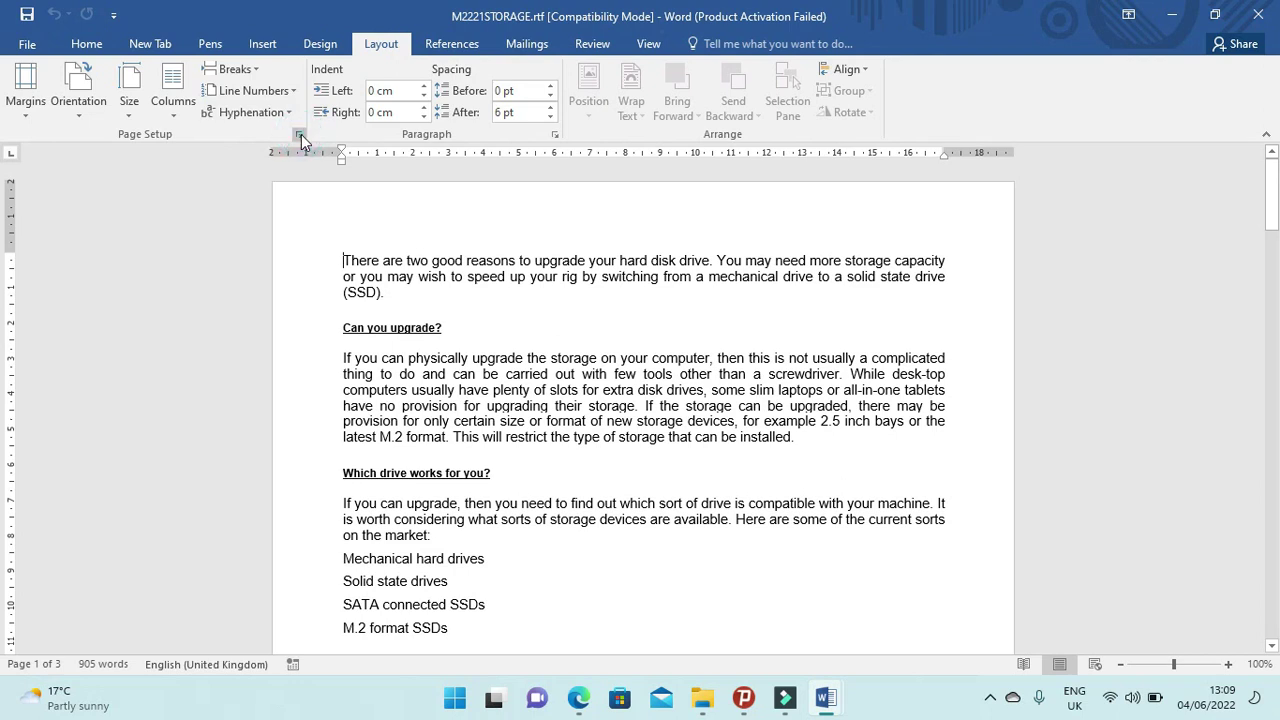
pyautogui.click(300, 135)
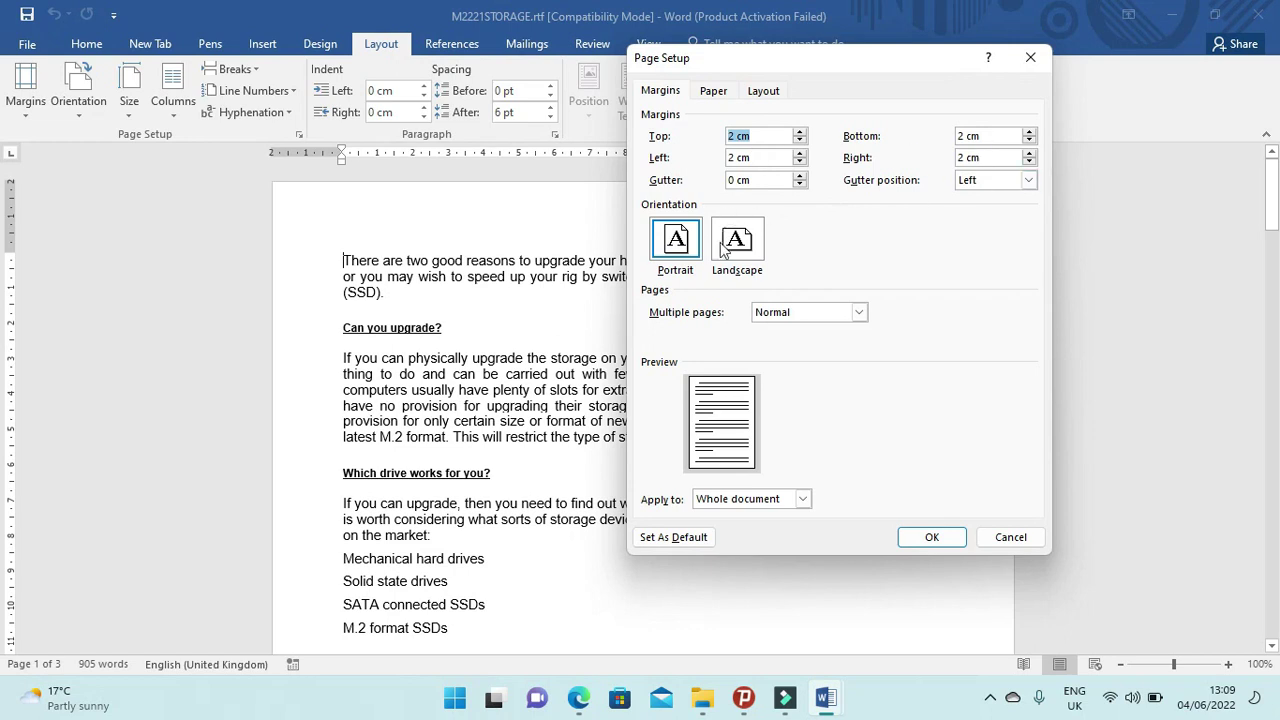
pyautogui.click(1008, 537)
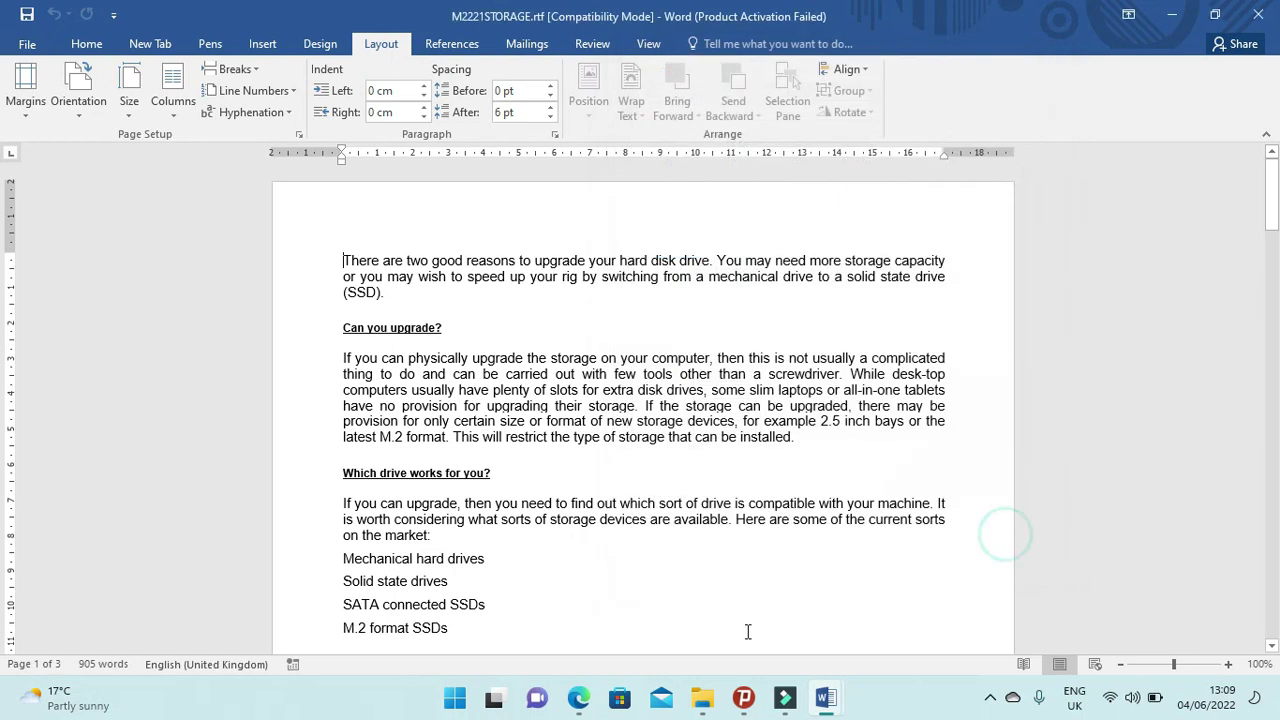
pyautogui.click(582, 700)
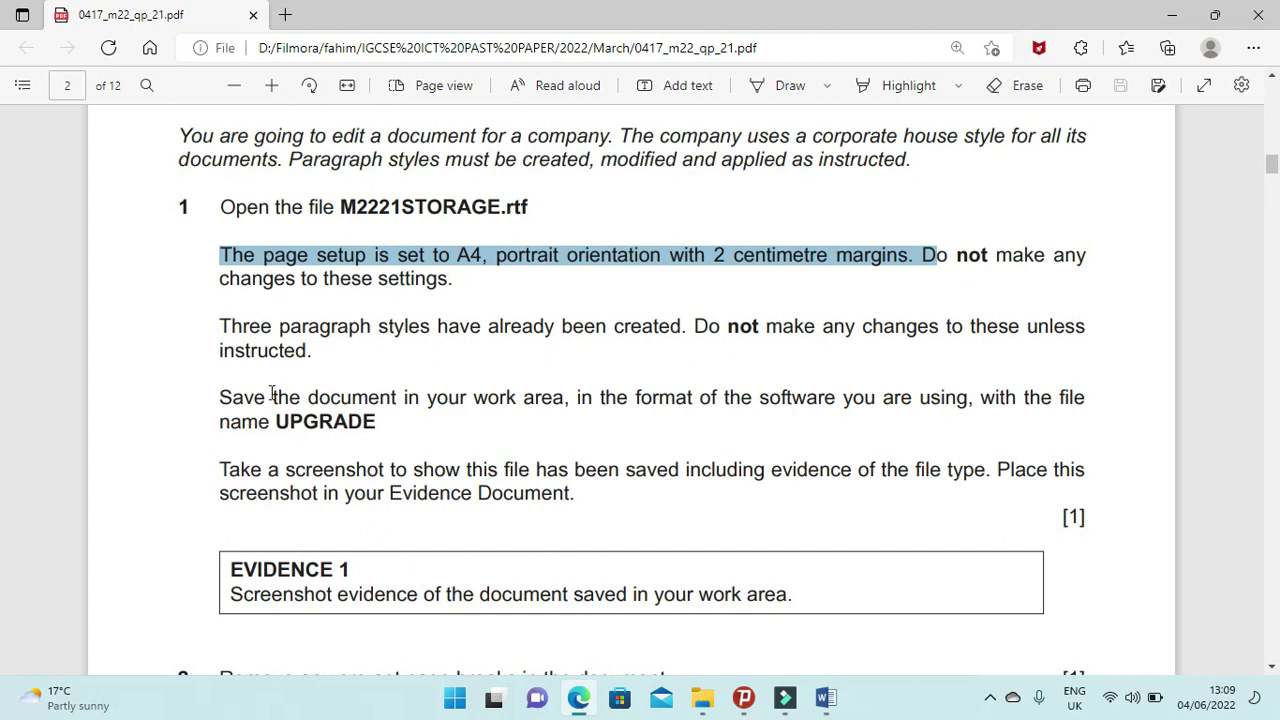
# Highlight the paragraph-styles sentence, the save instruction and the file name UPGRADE.
pyautogui.moveTo(219, 328); pyautogui.dragTo(689, 345)
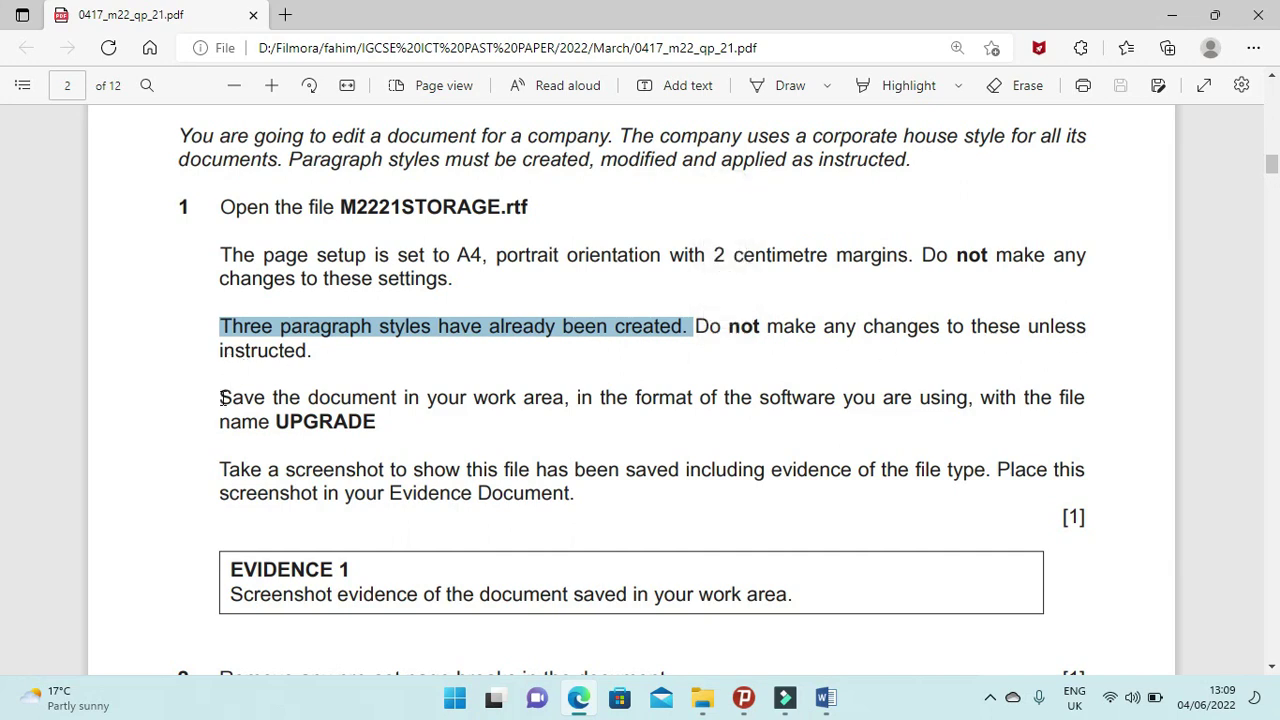
pyautogui.moveTo(221, 398); pyautogui.dragTo(963, 419)
pyautogui.moveTo(376, 426); pyautogui.dragTo(271, 421)
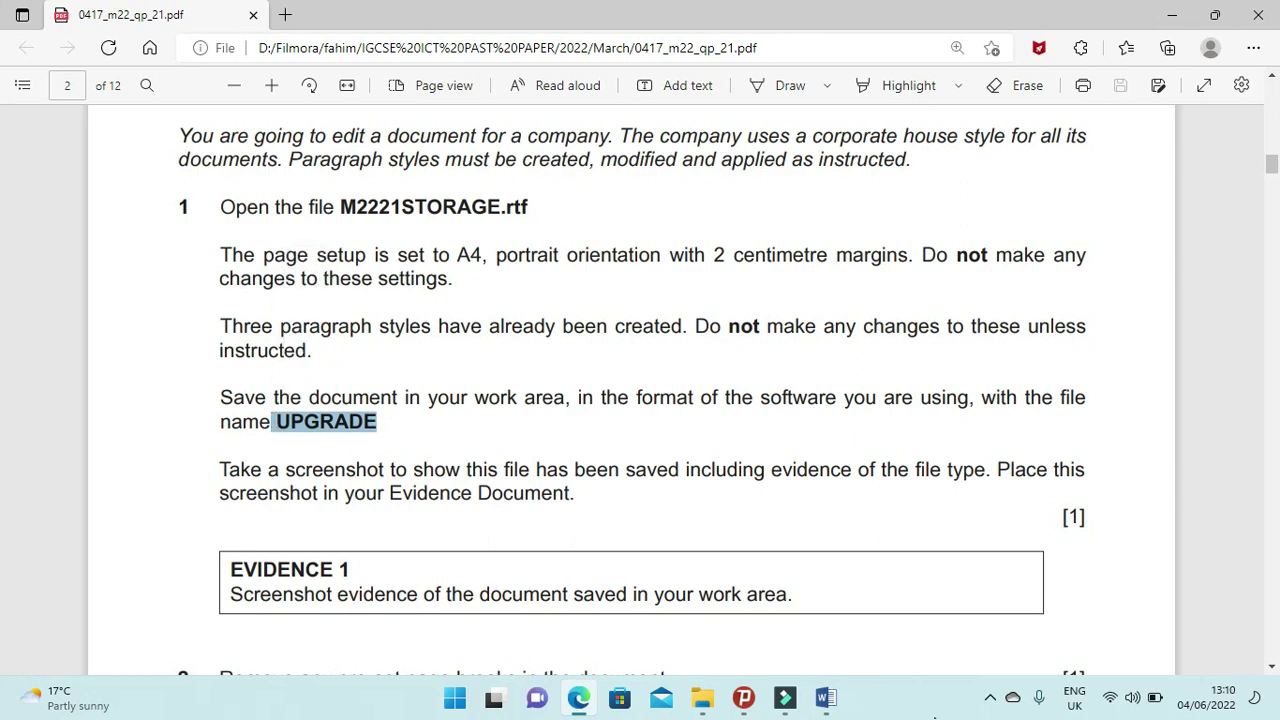
# Save the storage article as UPGRADE in Word Document (*.docx) format, then view Evidence 1 in the paper.
pyautogui.click(825, 697)
pyautogui.click(863, 670)
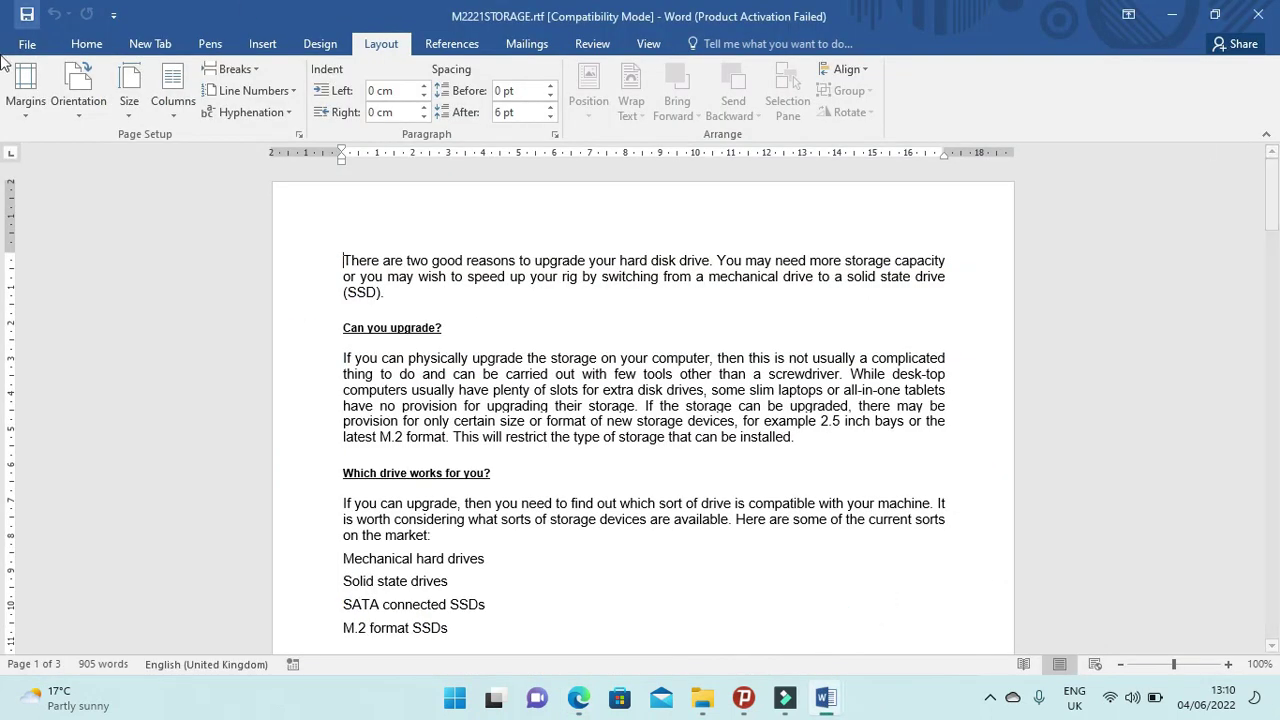
pyautogui.click(26, 44)
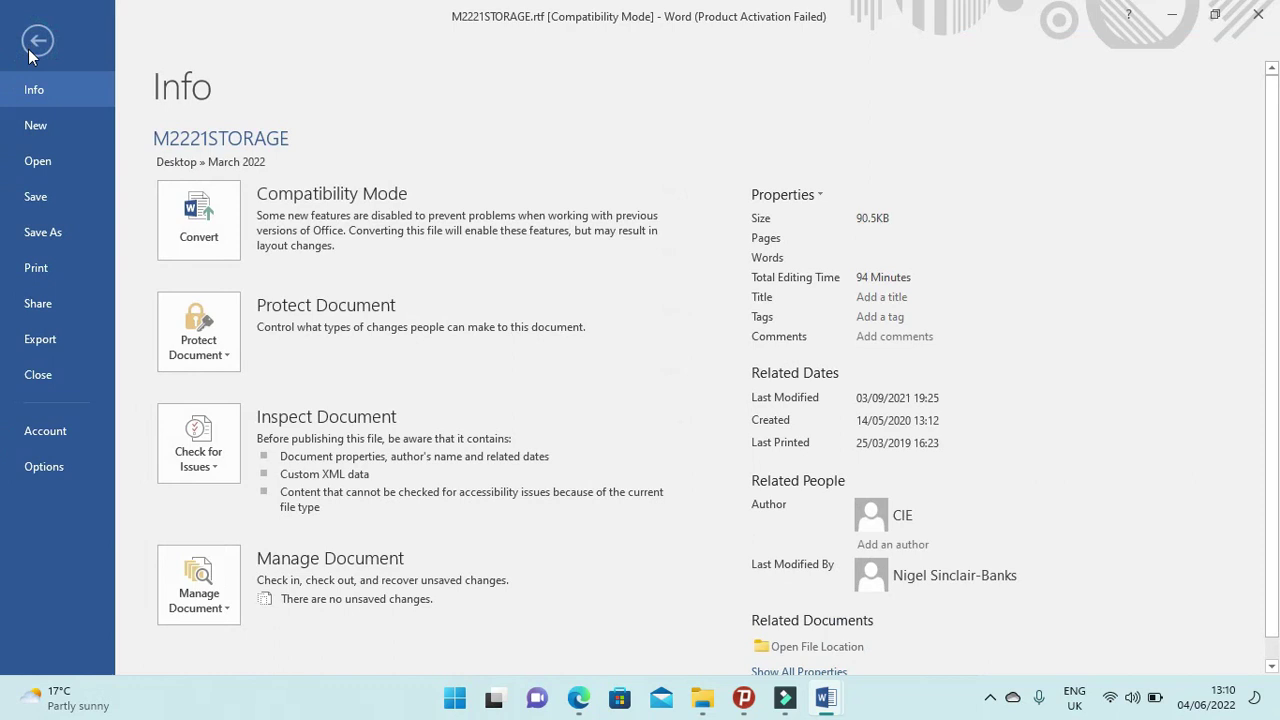
pyautogui.click(46, 235)
pyautogui.click(188, 301)
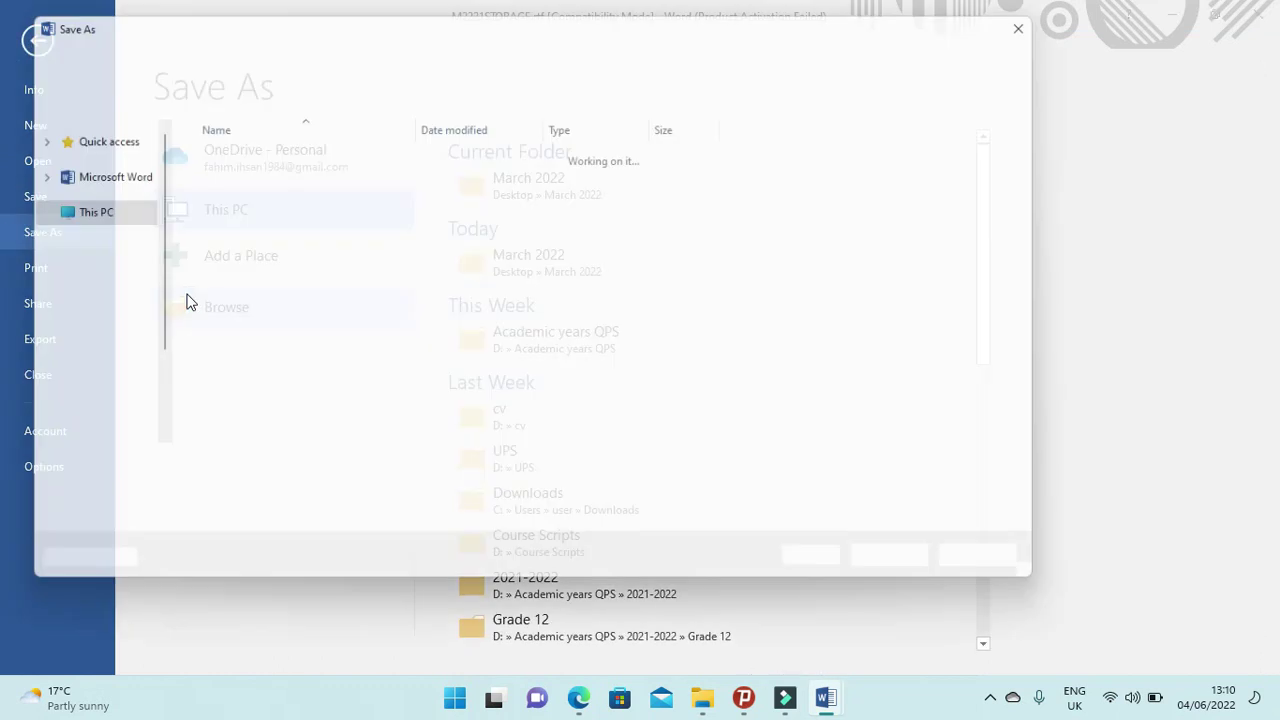
pyautogui.write('UPGRADE')
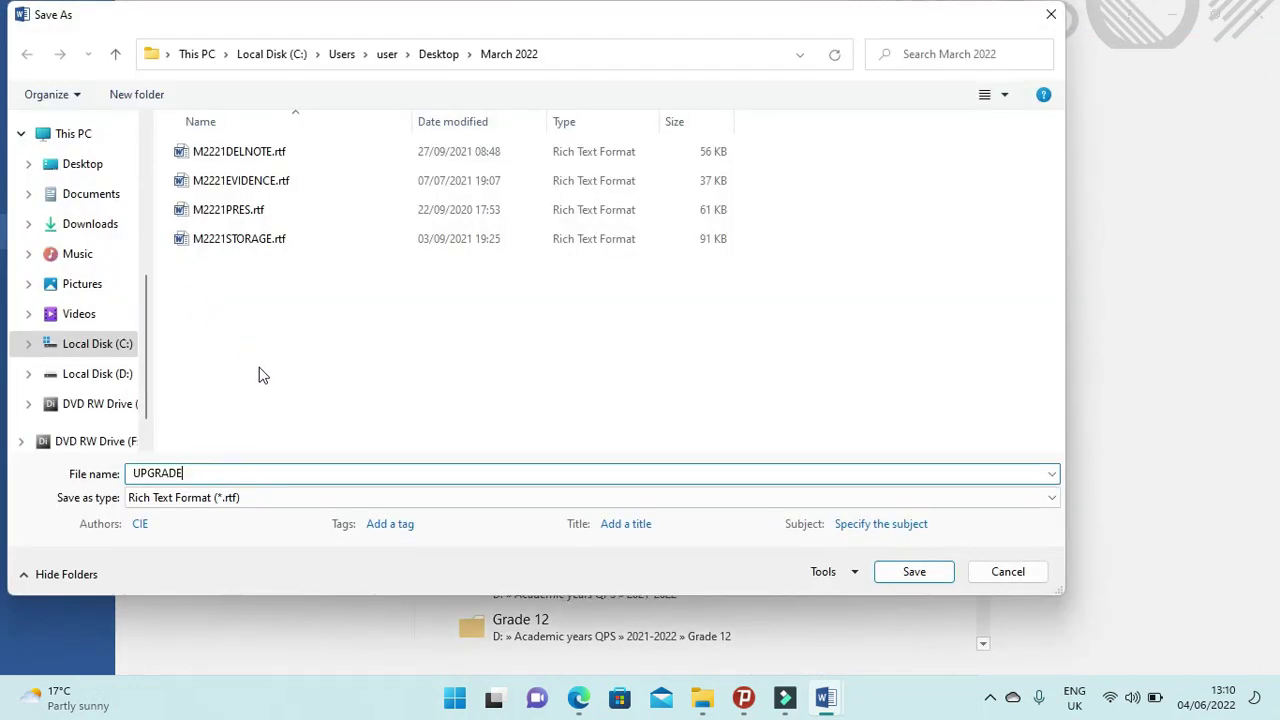
pyautogui.click(234, 497)
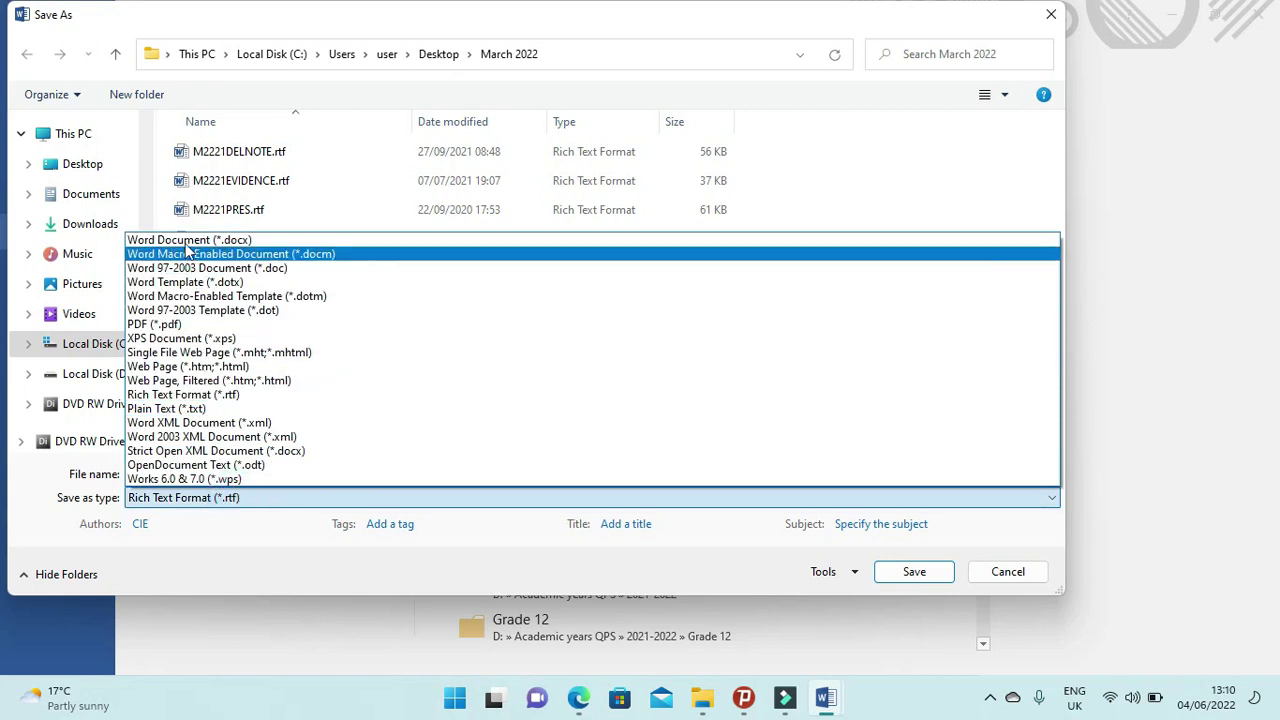
pyautogui.click(185, 241)
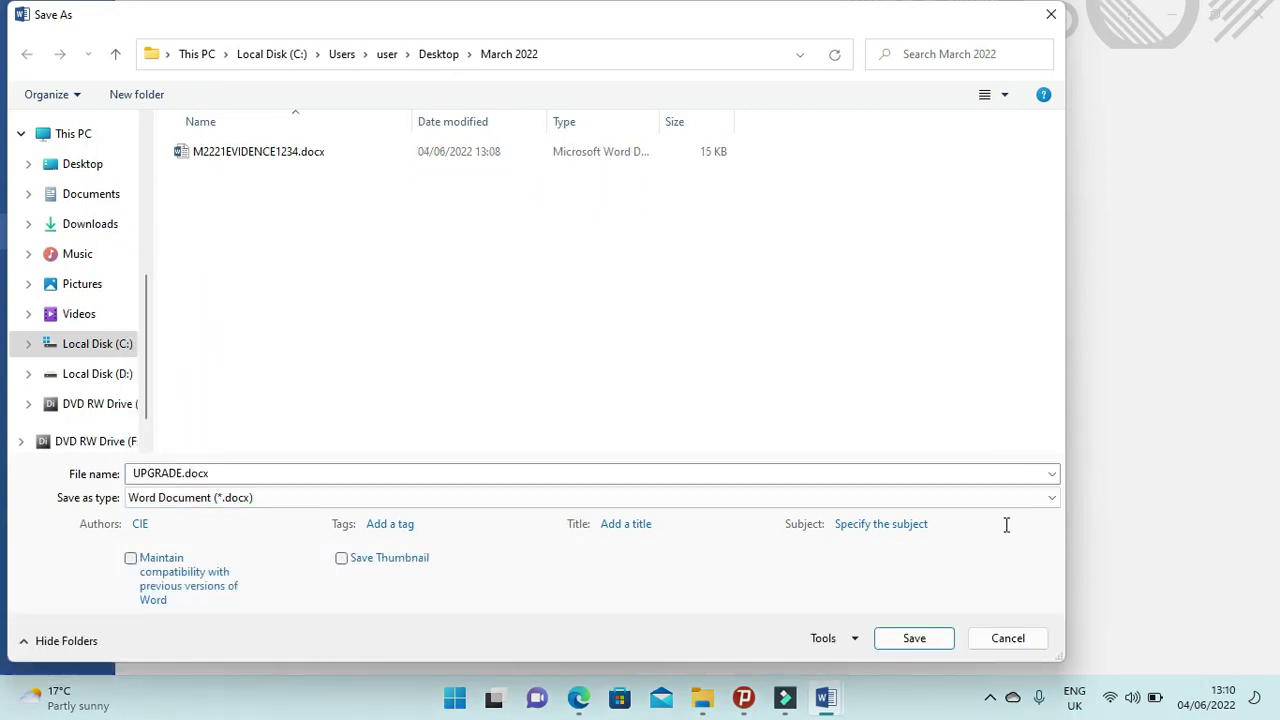
pyautogui.click(929, 638)
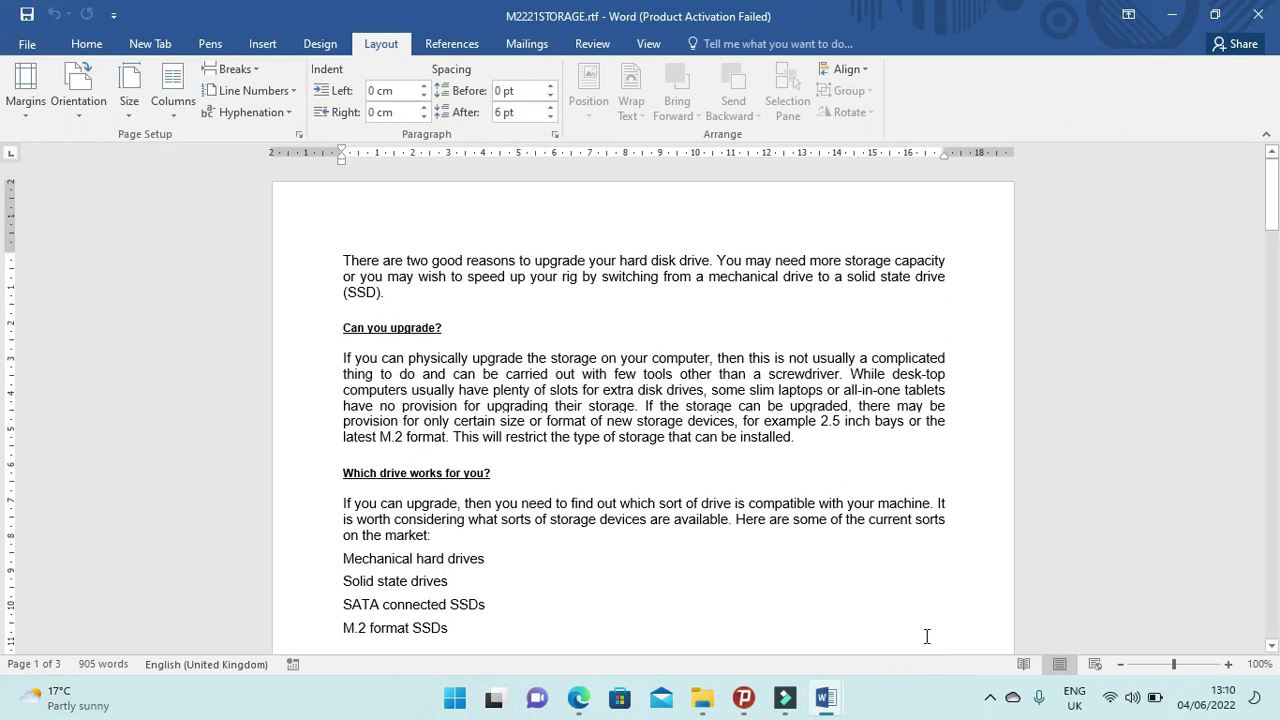
pyautogui.click(578, 697)
pyautogui.scroll(-2, 252, 459)
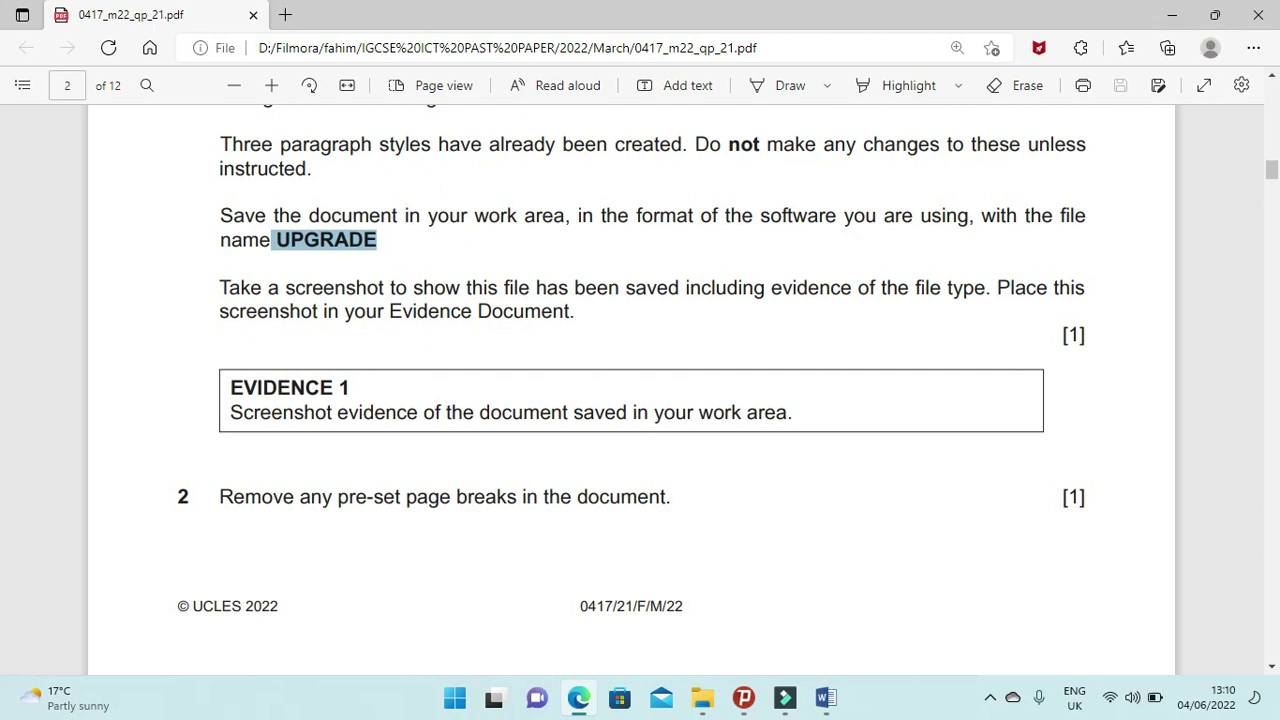
# Show UPGRADE.docx with its full Microsoft Word Document type, then place the cursor under Step 1 in the evidence document.
pyautogui.click(702, 697)
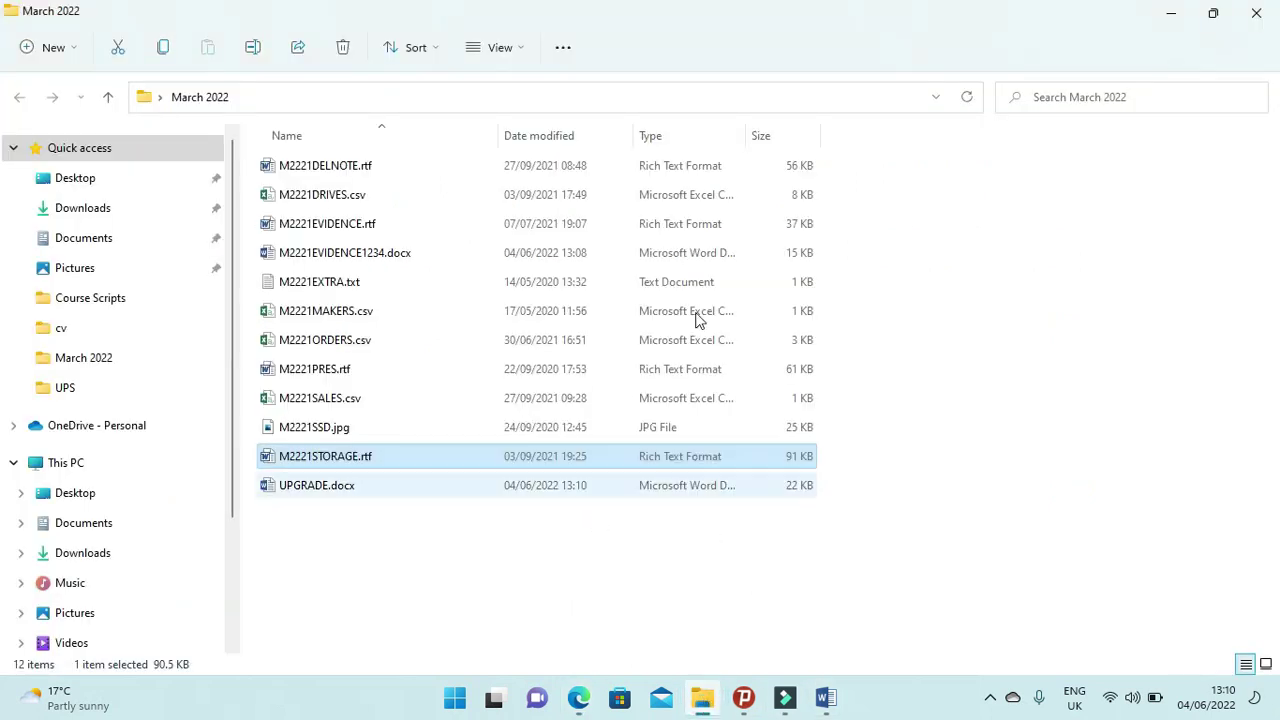
pyautogui.doubleClick(746, 134)
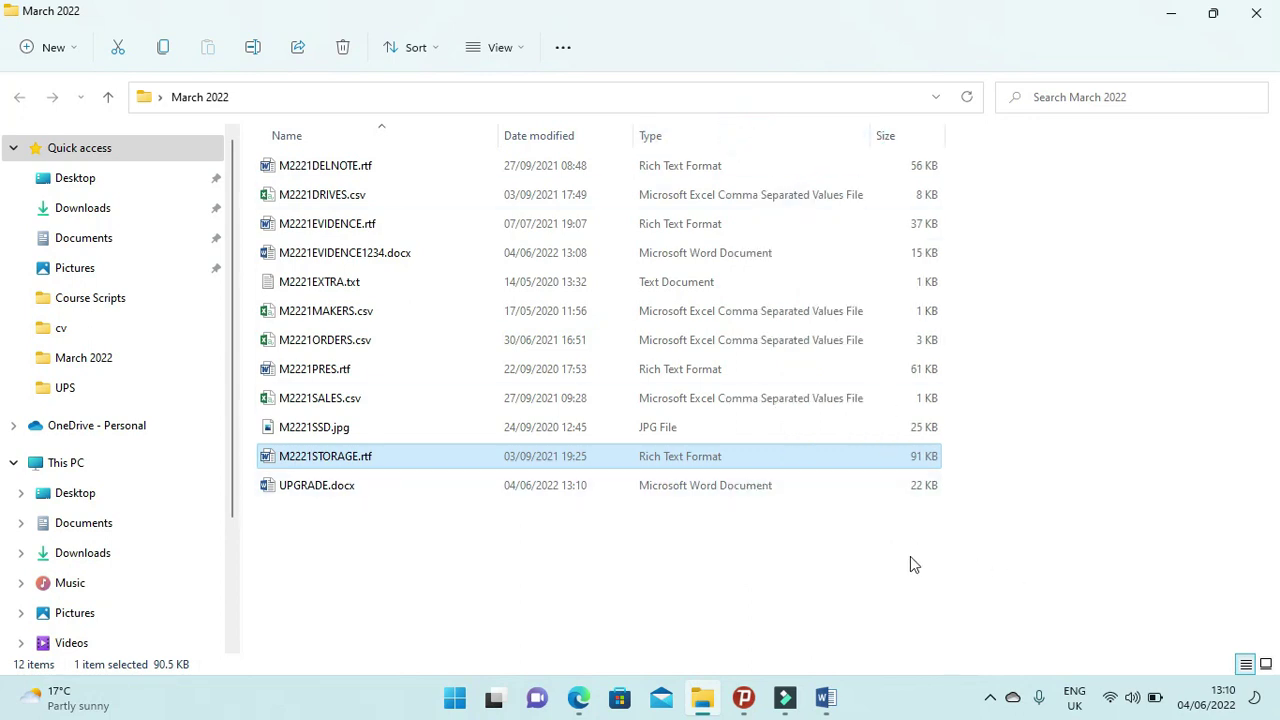
pyautogui.click(362, 488)
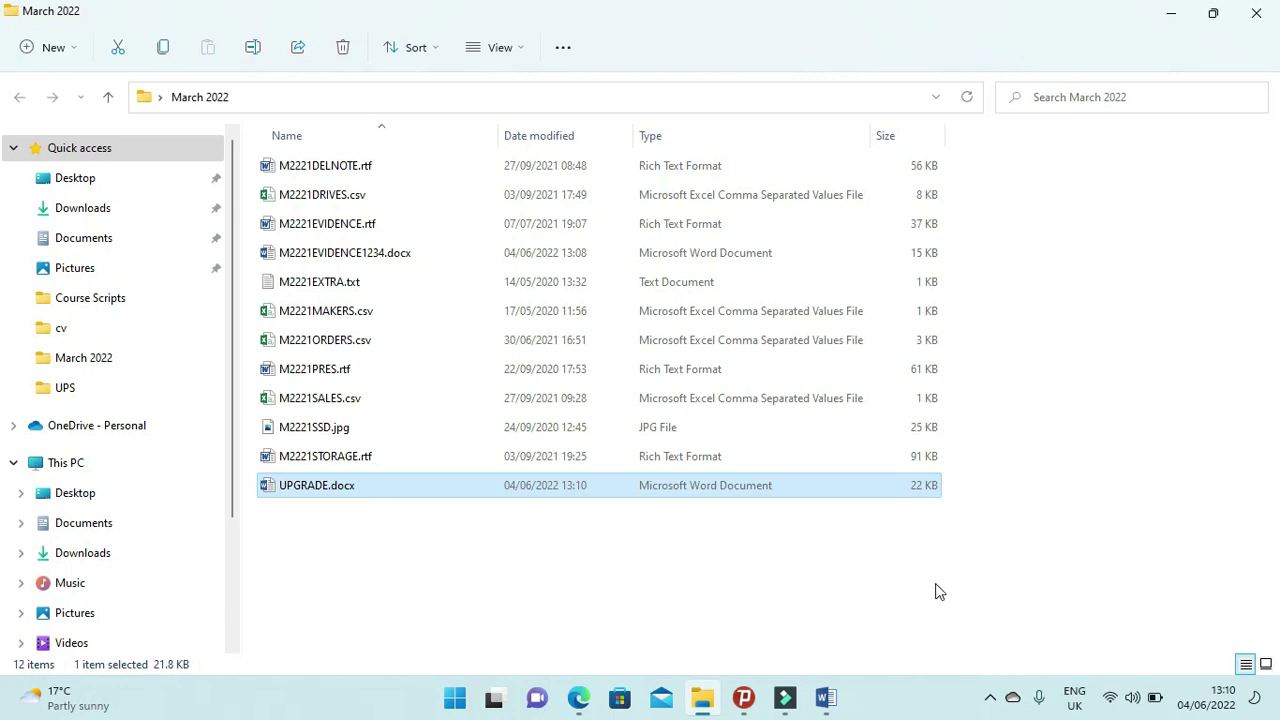
pyautogui.click(825, 697)
pyautogui.click(472, 287)
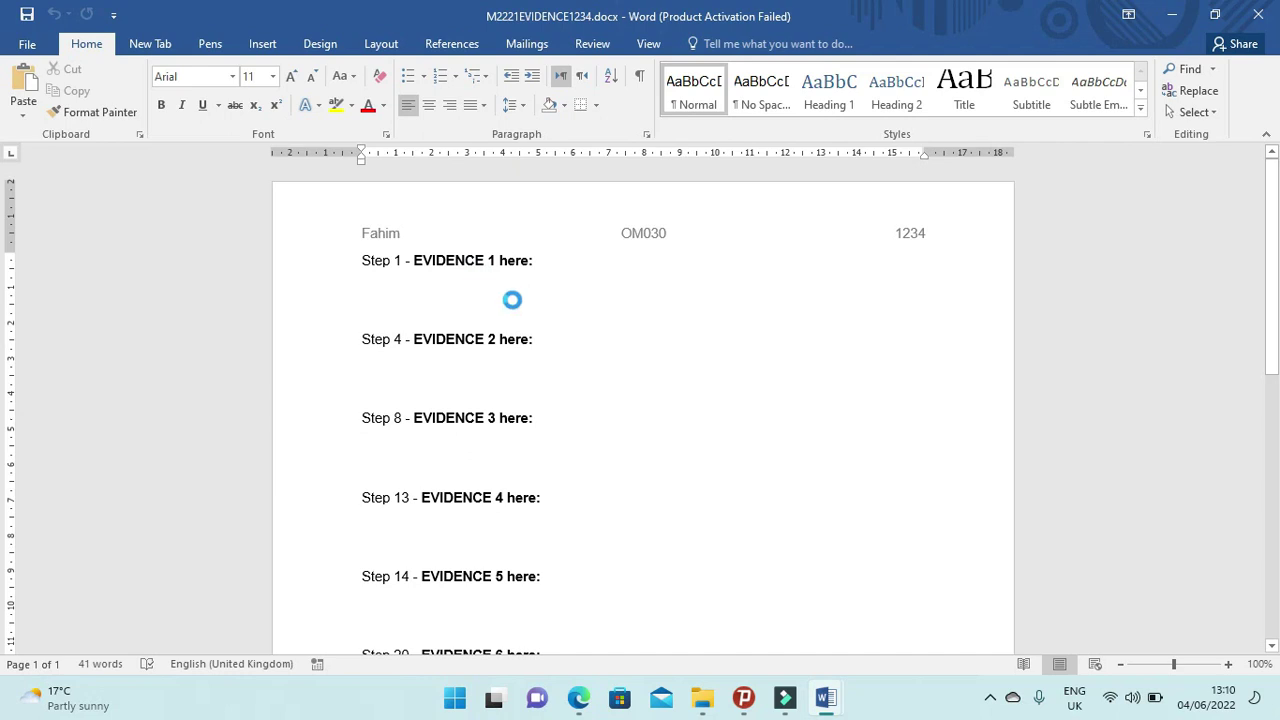
# Paste the folder screenshot under Step 1, crop it to the UPGRADE.docx row and enlarge it.
pyautogui.hotkey('ctrl', 'v')
pyautogui.click(713, 43)
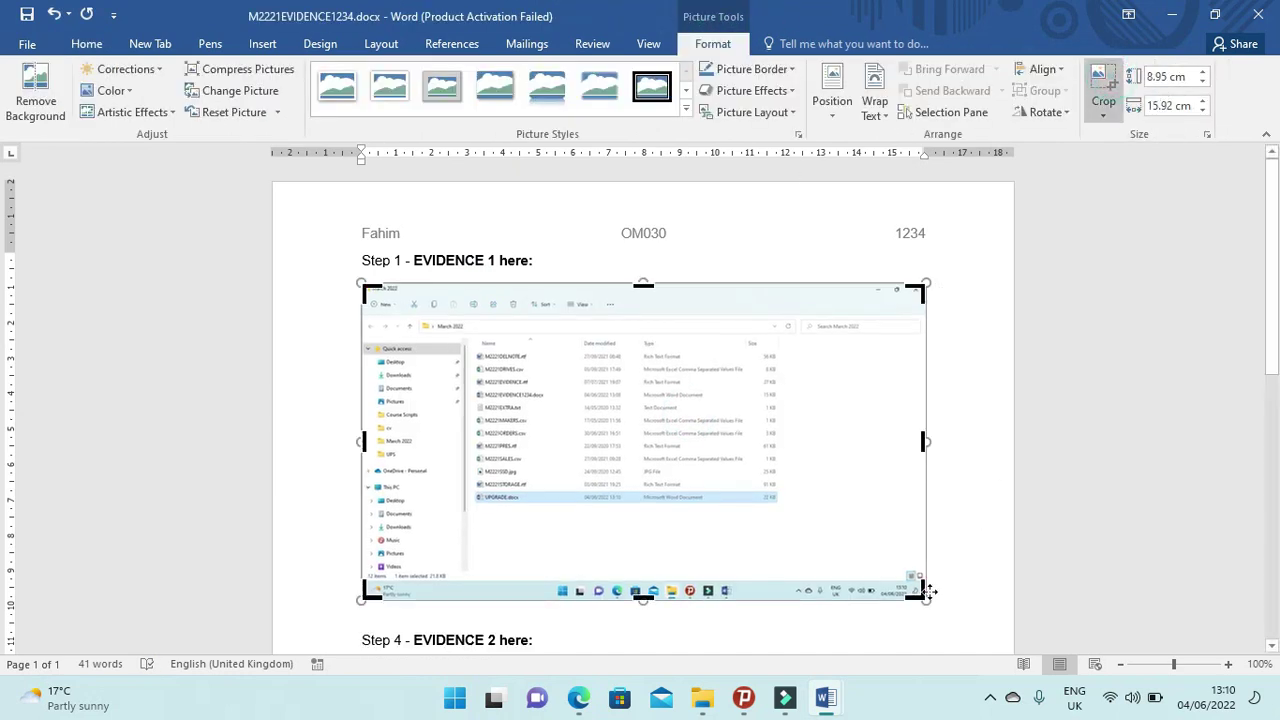
pyautogui.moveTo(912, 592); pyautogui.dragTo(807, 504)
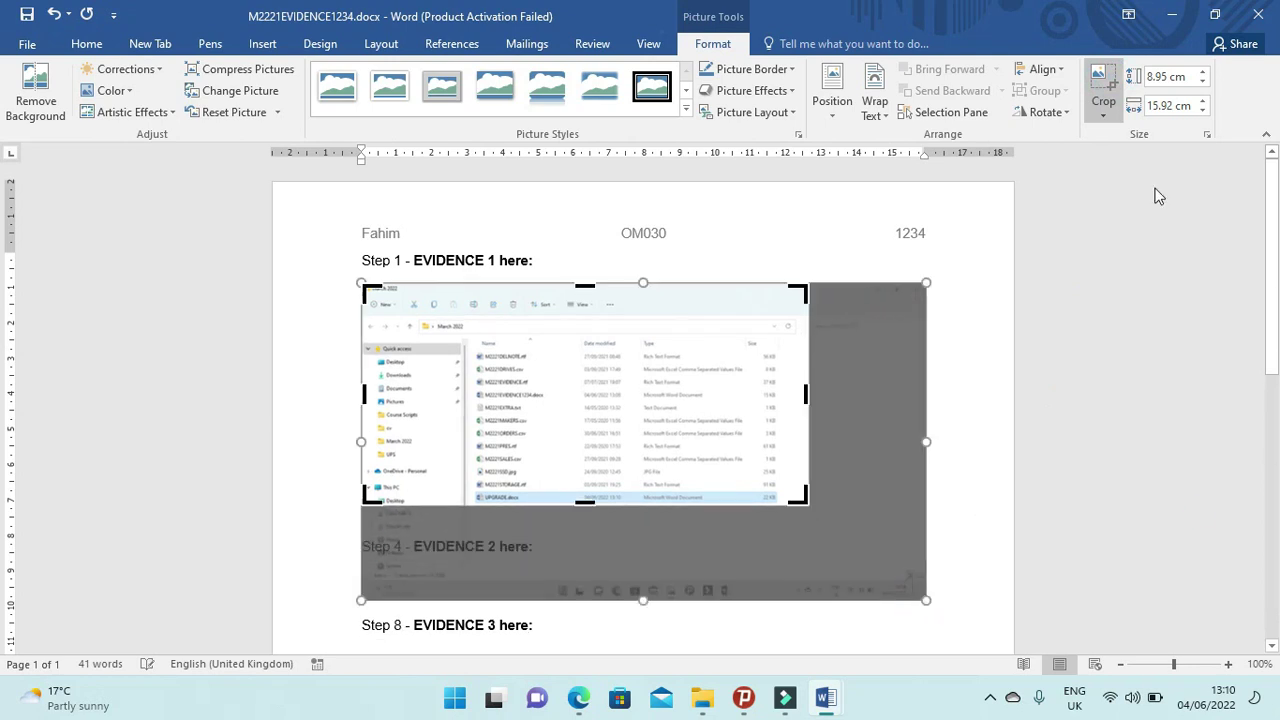
pyautogui.moveTo(363, 287); pyautogui.dragTo(463, 492)
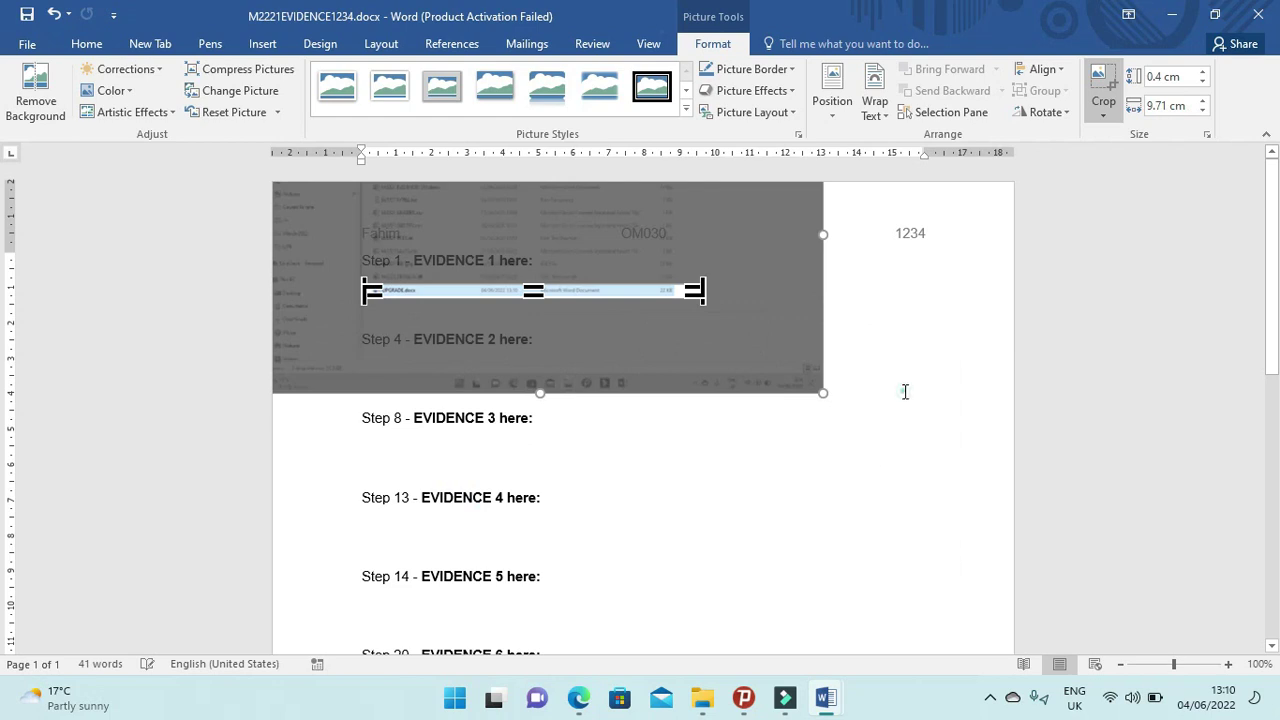
pyautogui.click(905, 391)
pyautogui.click(577, 291)
pyautogui.moveTo(708, 302)
pyautogui.mouseDown()
pyautogui.moveTo(736, 319)
pyautogui.moveTo(709, 306)
pyautogui.mouseUp()
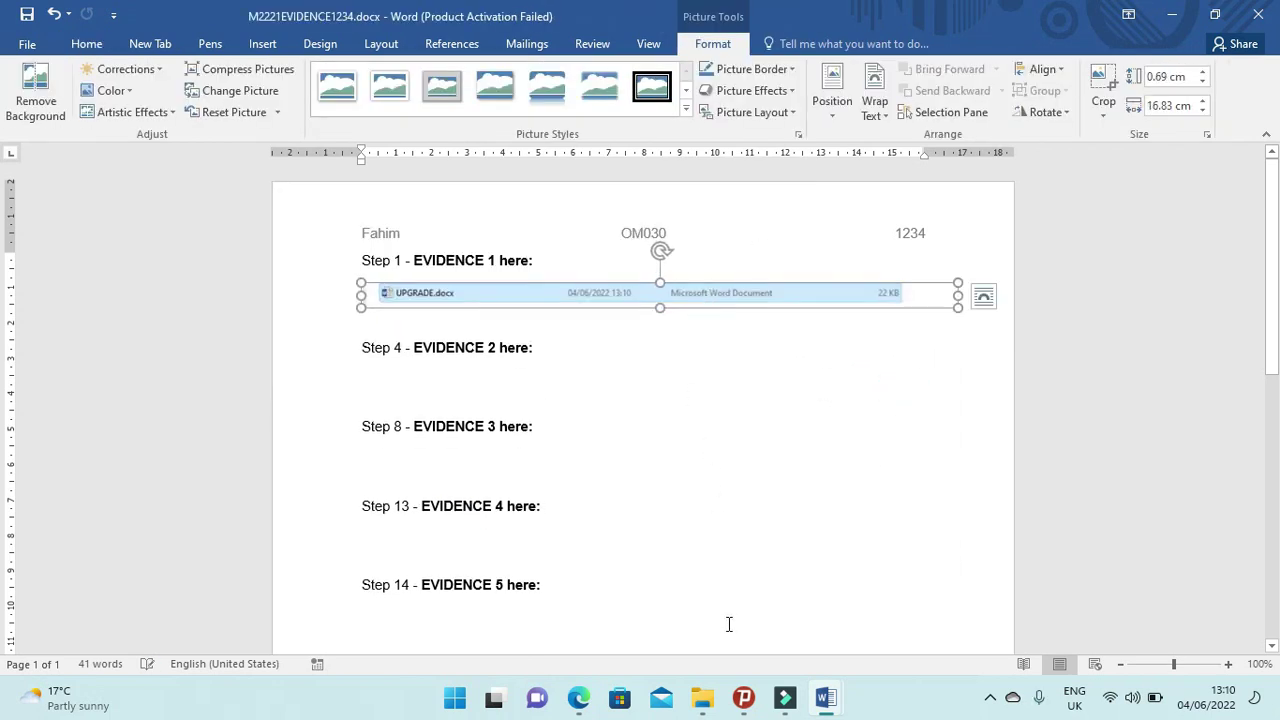
pyautogui.click(578, 698)
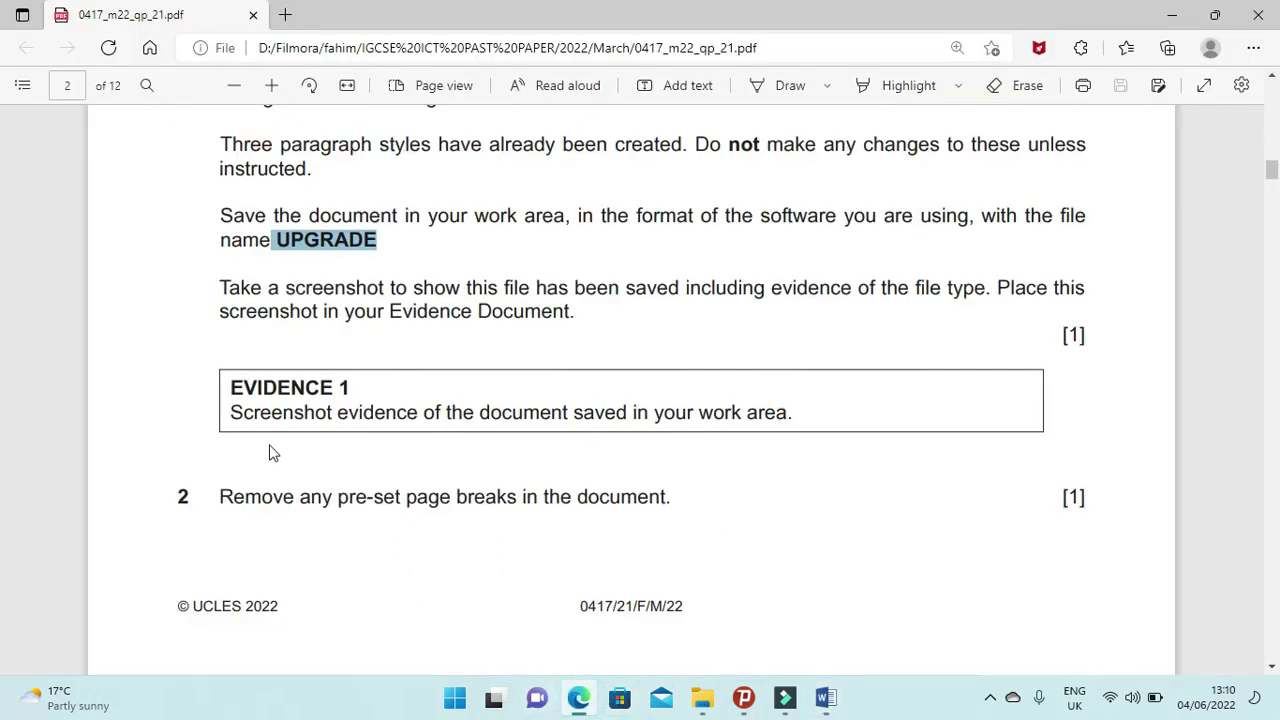
# Scroll to question 2 and highlight its instruction to remove pre-set page breaks.
pyautogui.scroll(-2, 272, 428)
pyautogui.moveTo(218, 314); pyautogui.dragTo(690, 325)
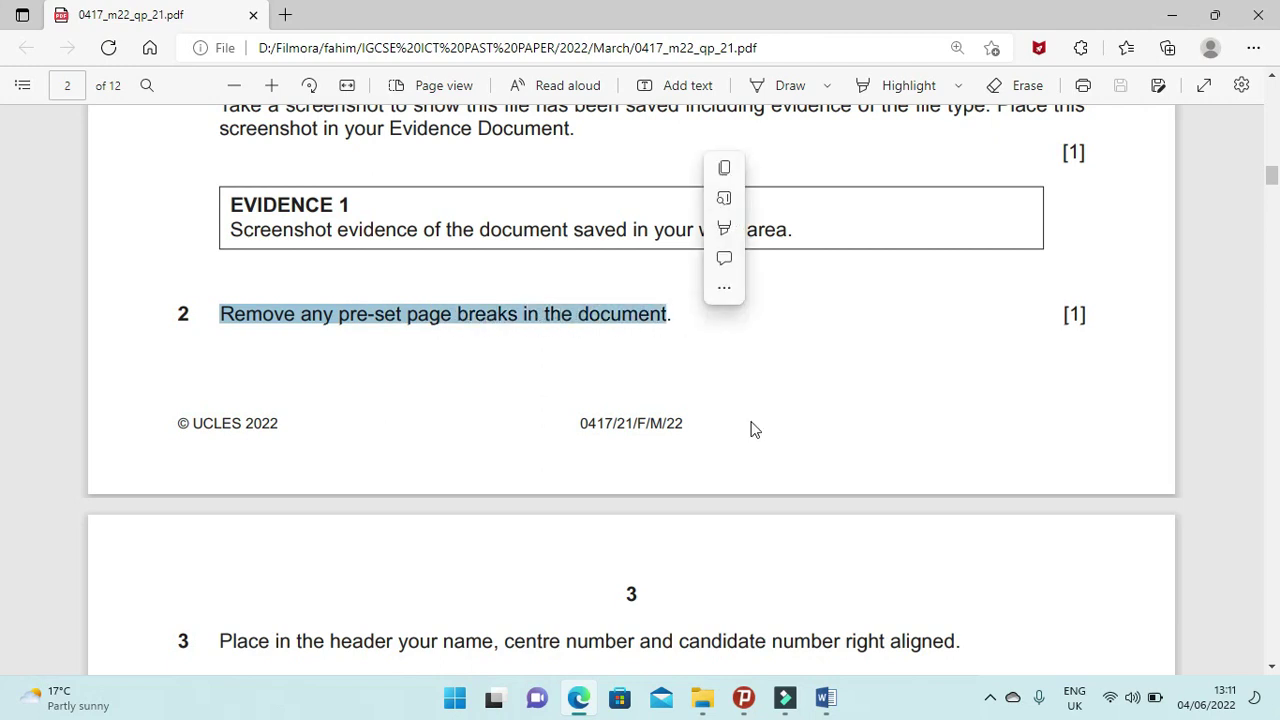
pyautogui.click(830, 704)
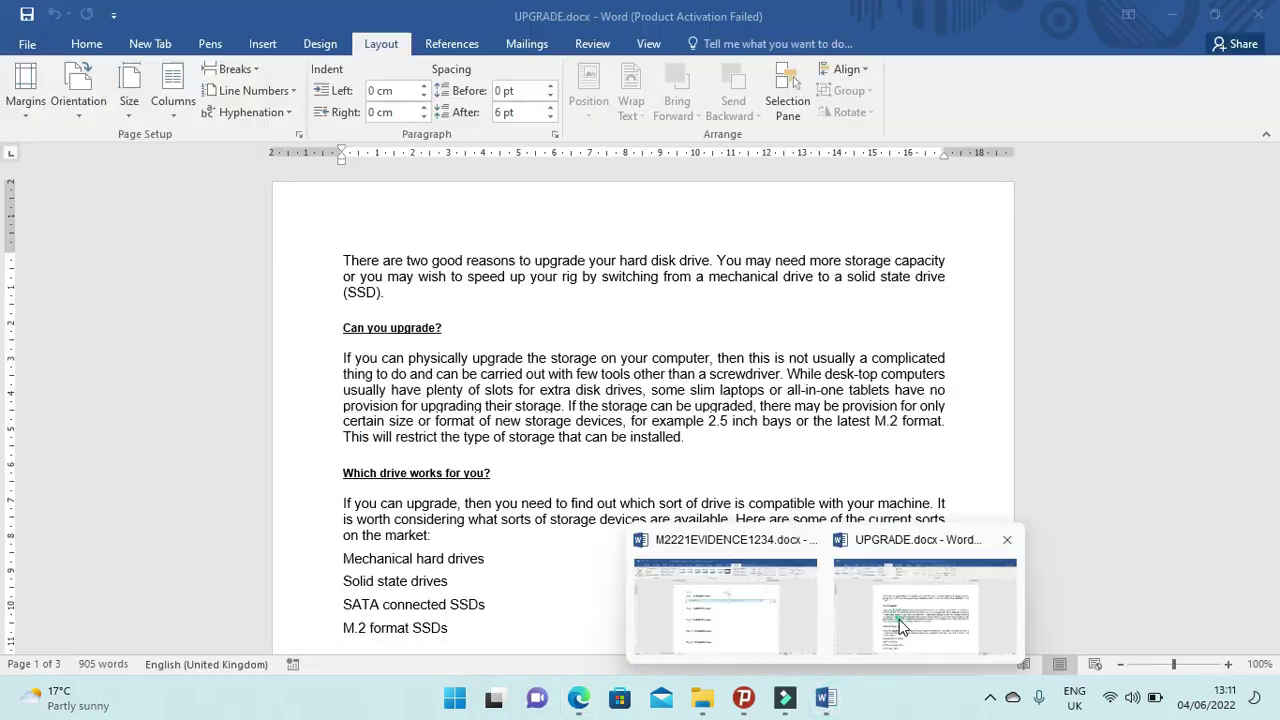
# Turn on formatting marks in UPGRADE.docx and scroll through to locate the page break.
pyautogui.click(899, 619)
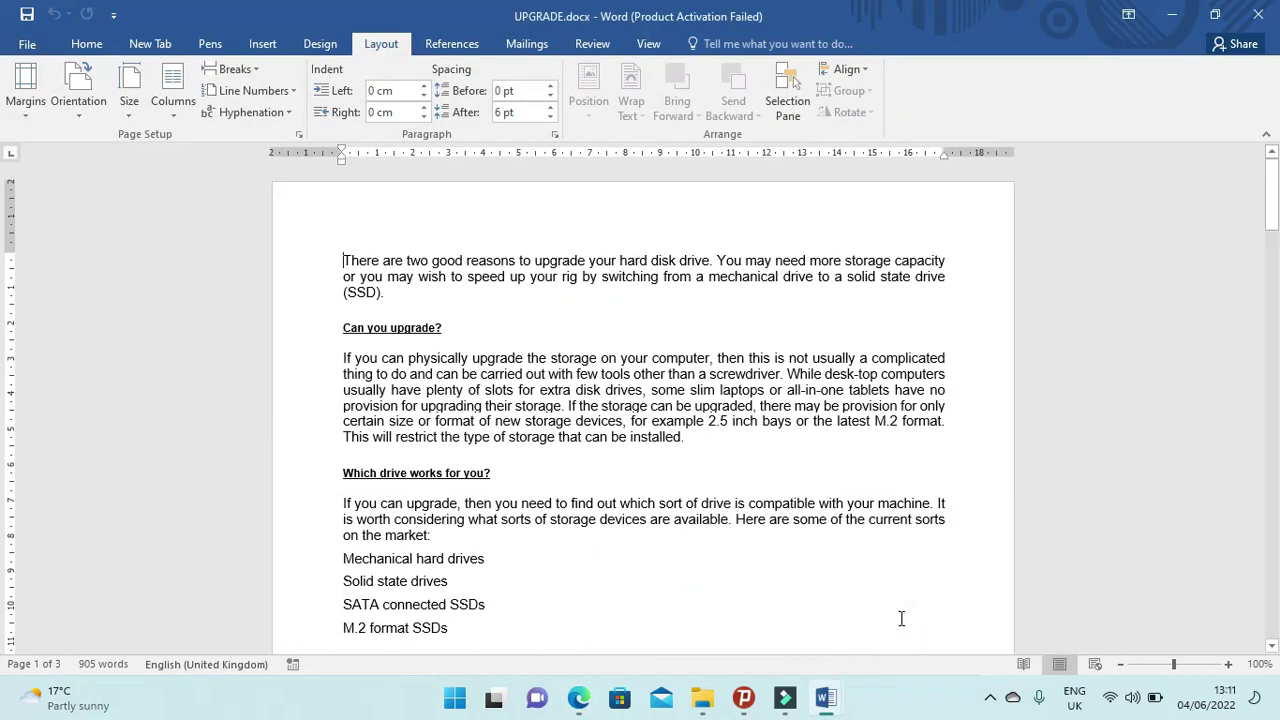
pyautogui.click(87, 43)
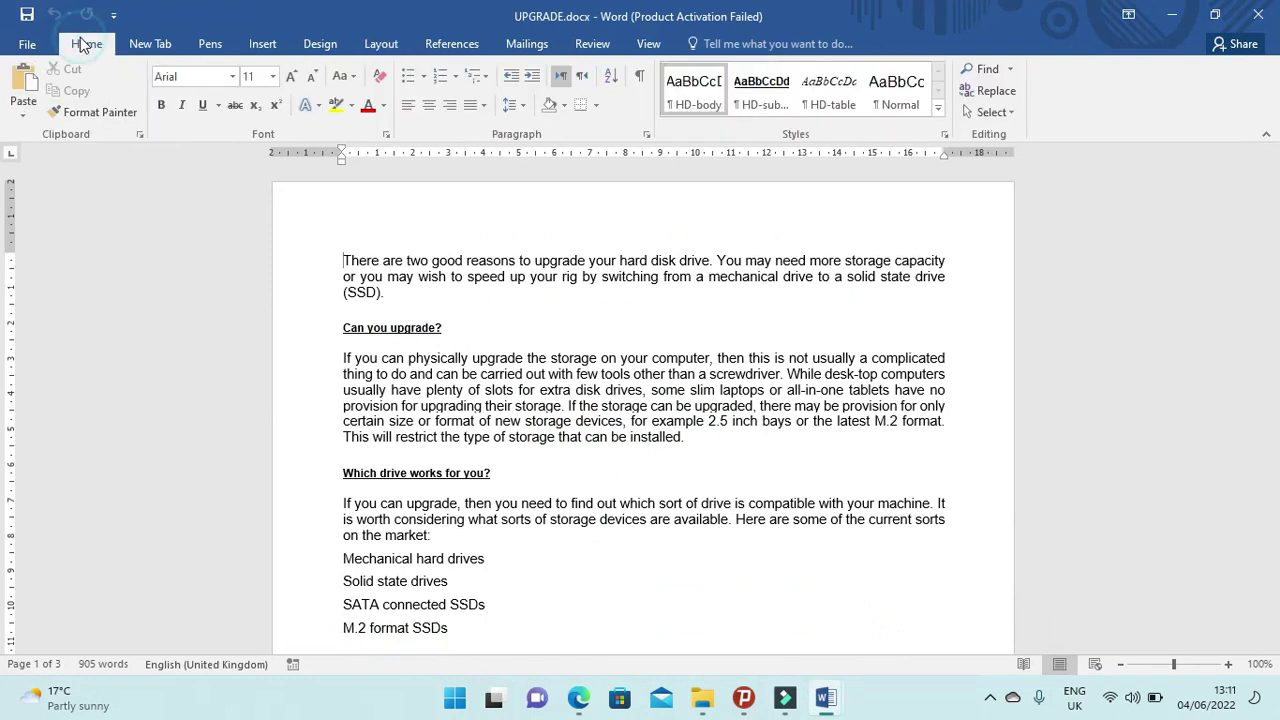
pyautogui.click(641, 78)
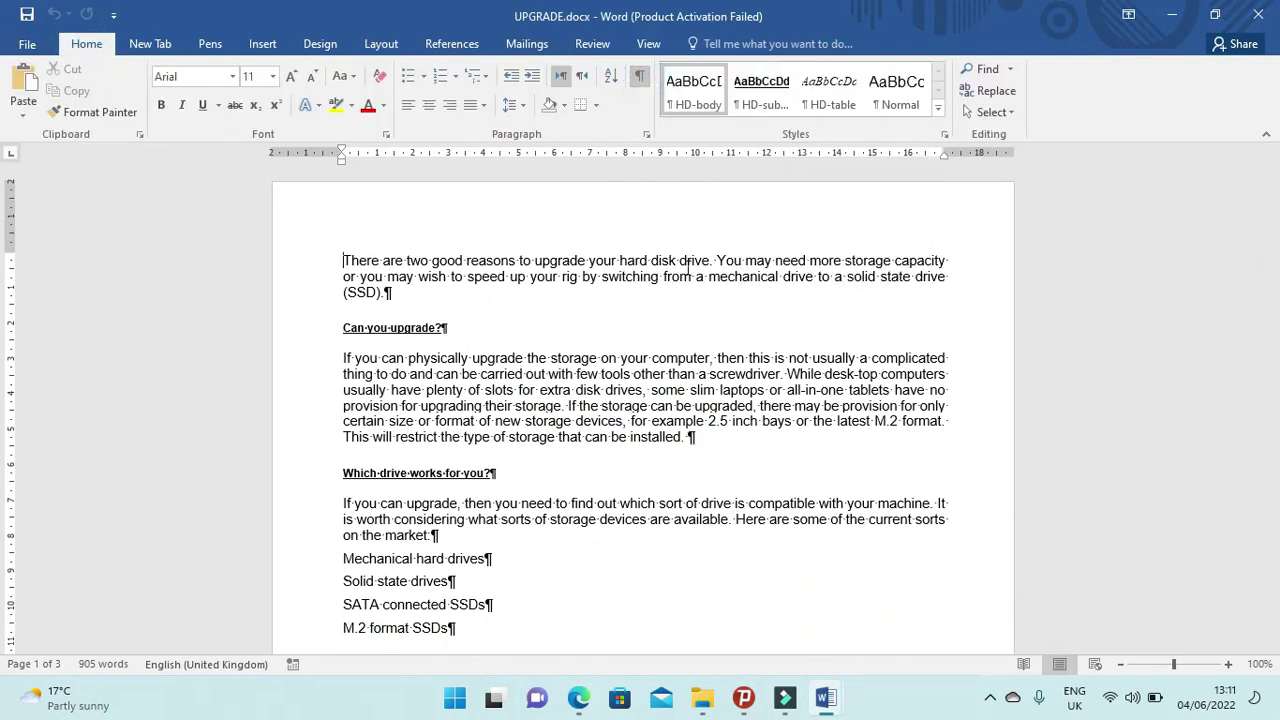
pyautogui.scroll(-15, 706, 427)
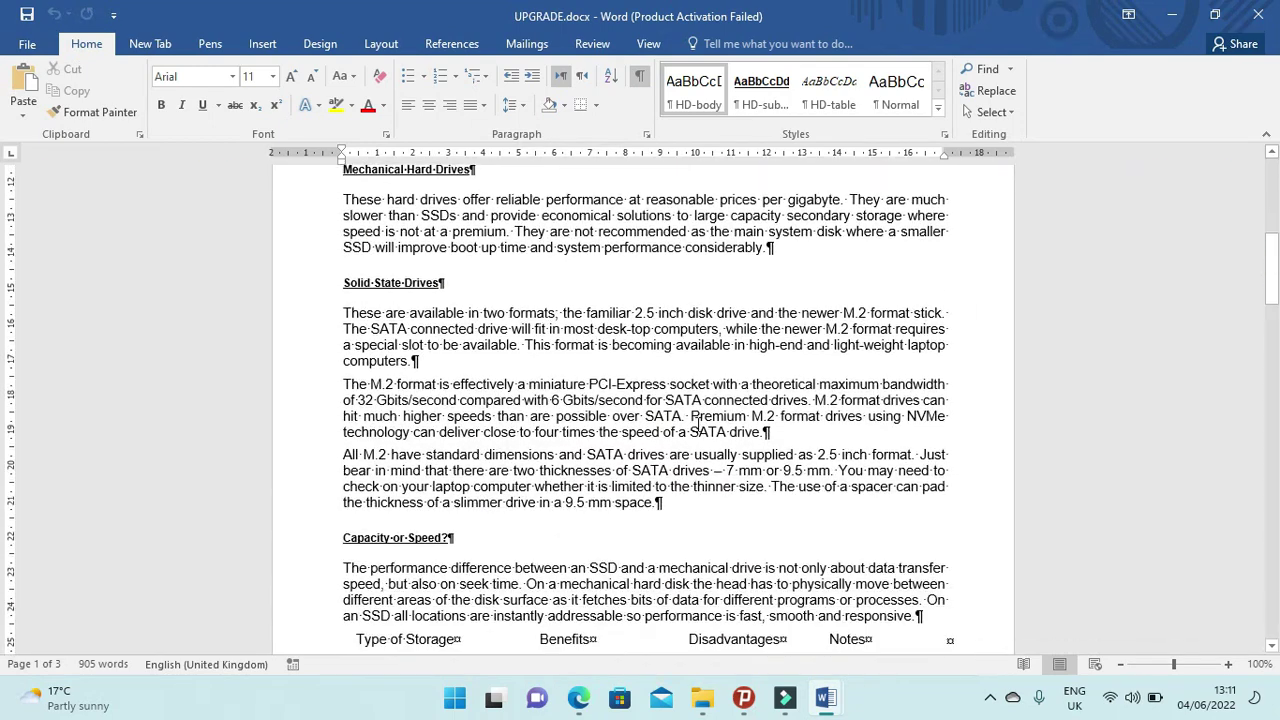
pyautogui.scroll(-12, 695, 425)
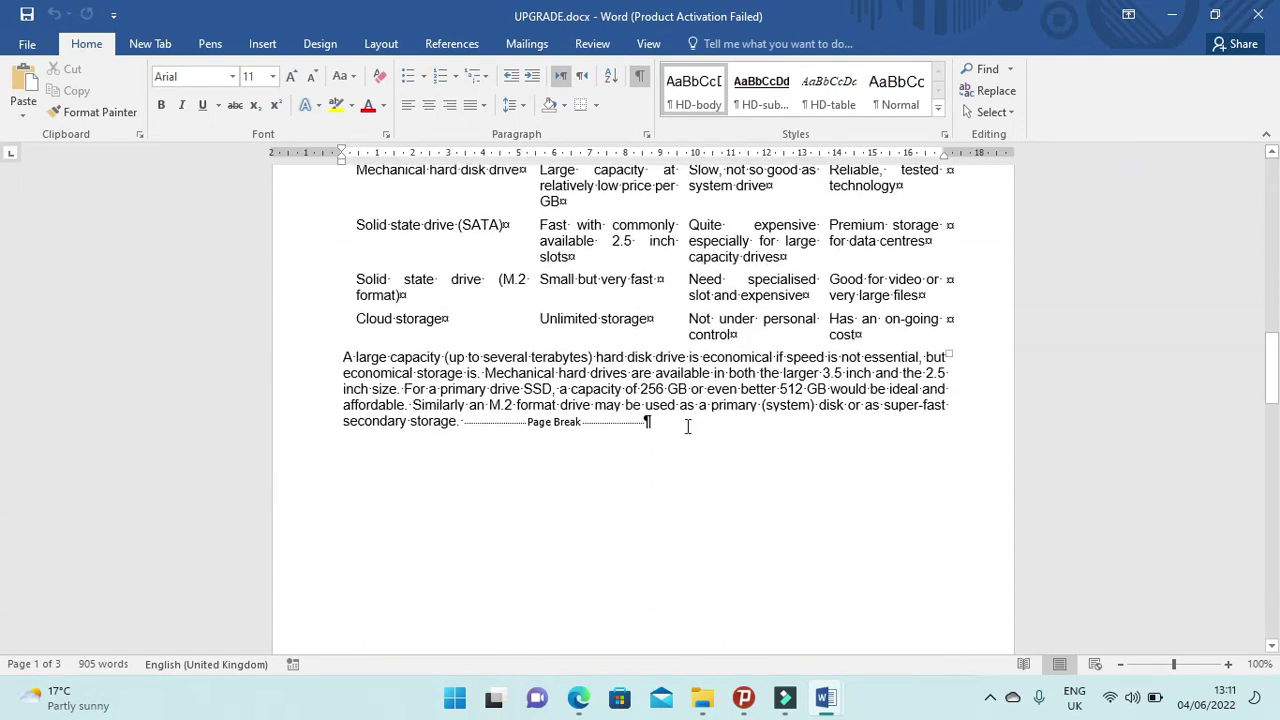
pyautogui.scroll(-10, 560, 434)
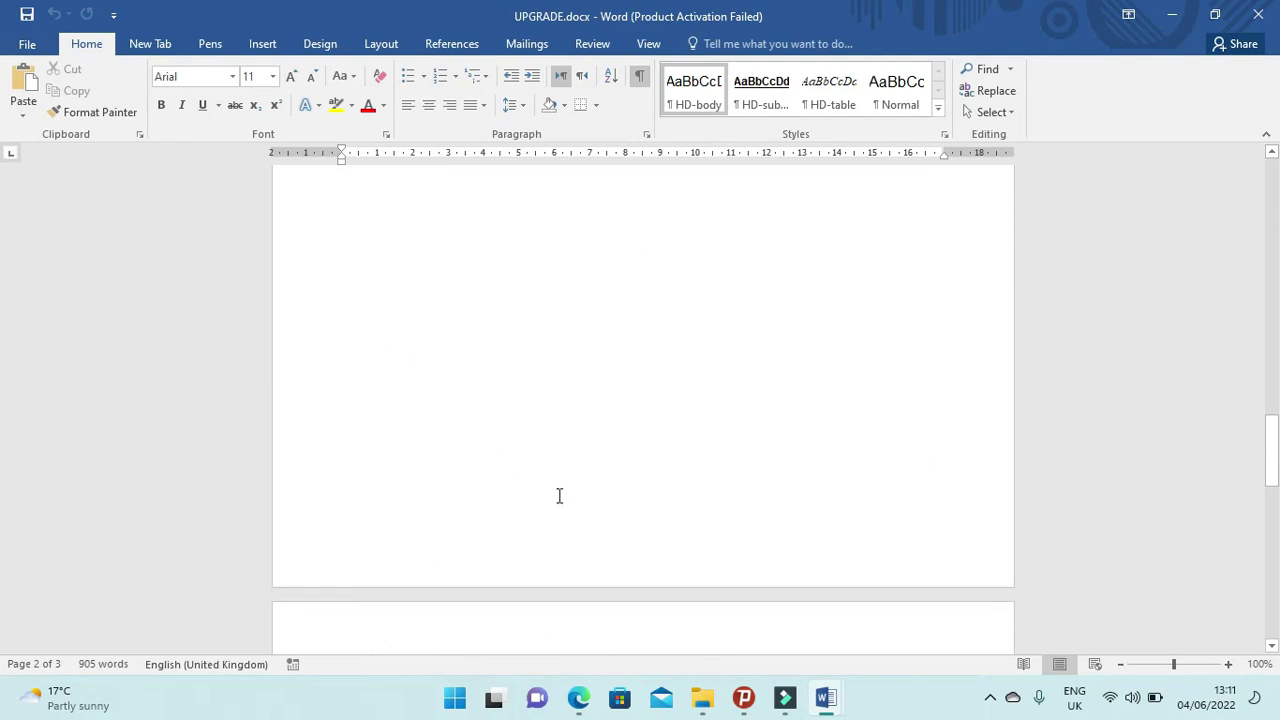
pyautogui.scroll(-5, 568, 538)
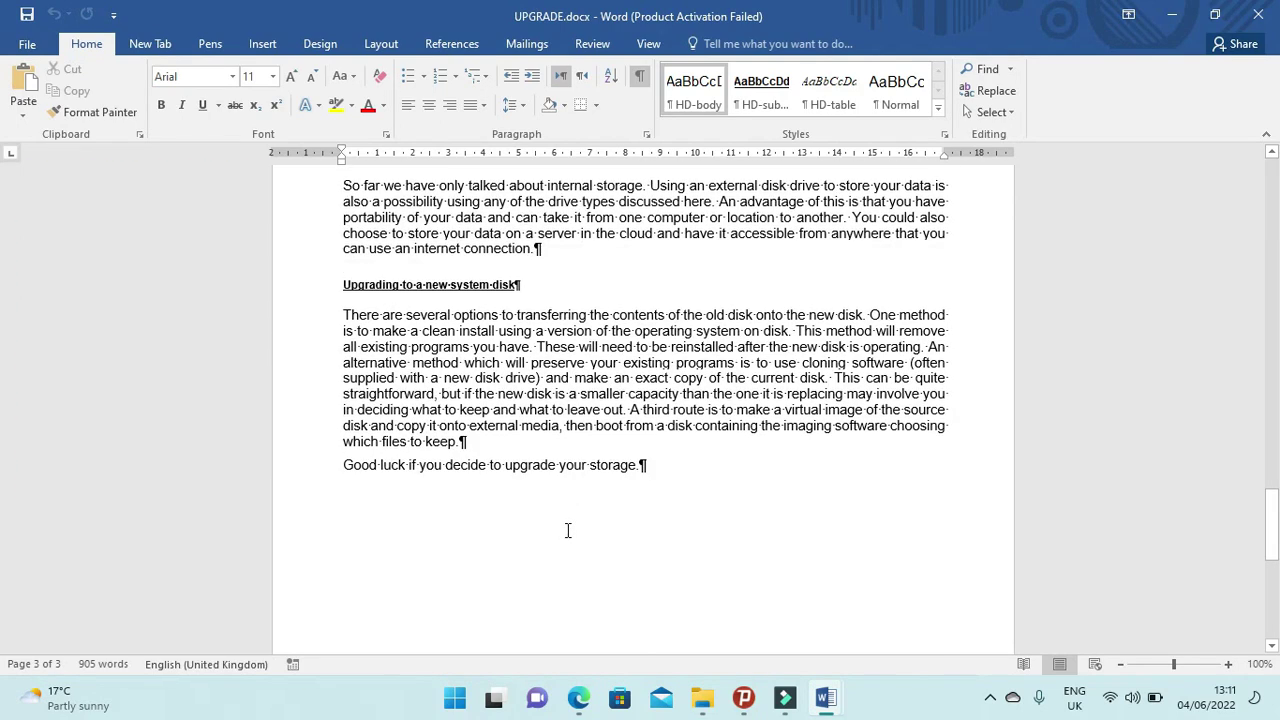
pyautogui.scroll(-3, 568, 528)
pyautogui.scroll(15, 569, 520)
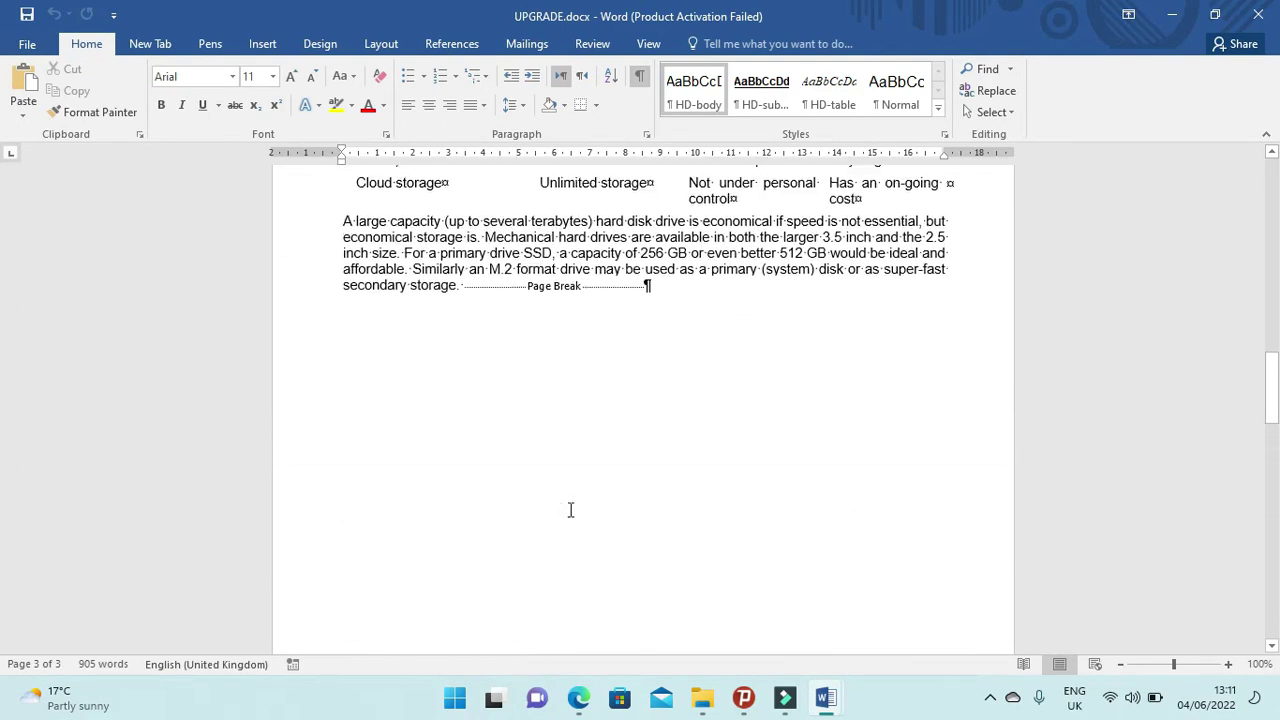
pyautogui.scroll(2, 575, 505)
# Delete the page break after 'secondary storage.' and check the document now runs to two pages.
pyautogui.moveTo(662, 364); pyautogui.dragTo(668, 372)
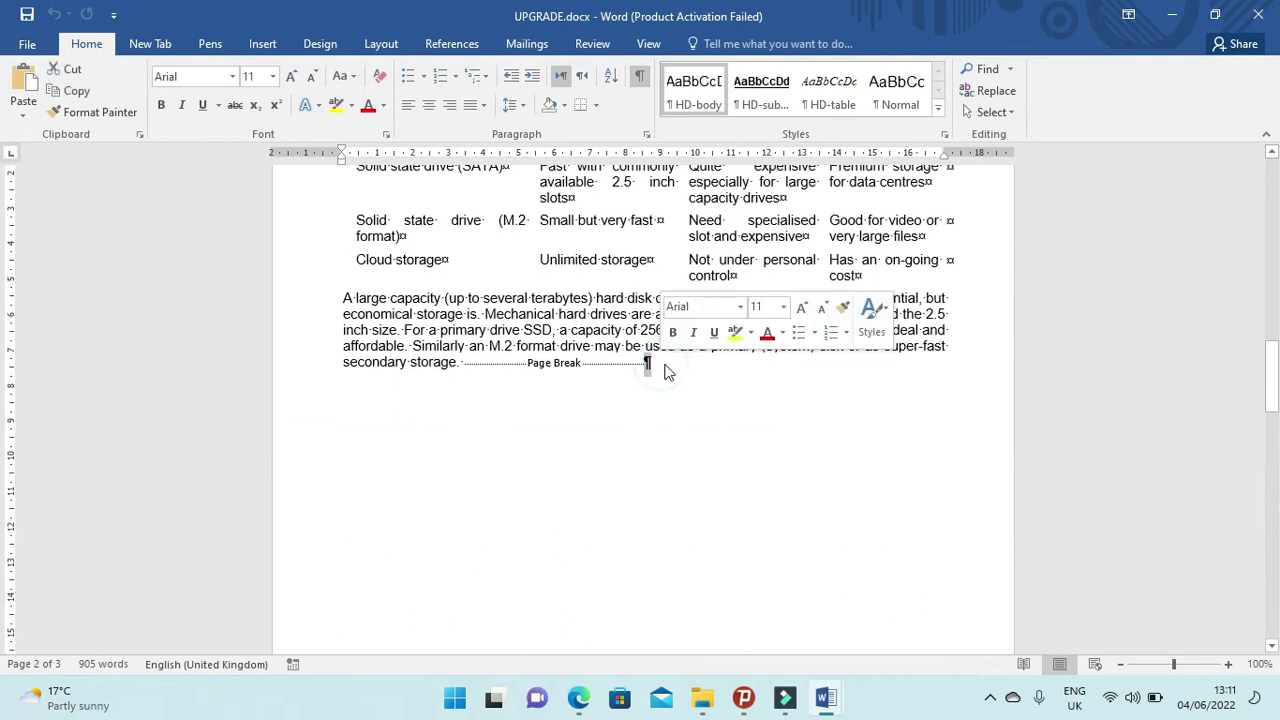
pyautogui.press('Delete')
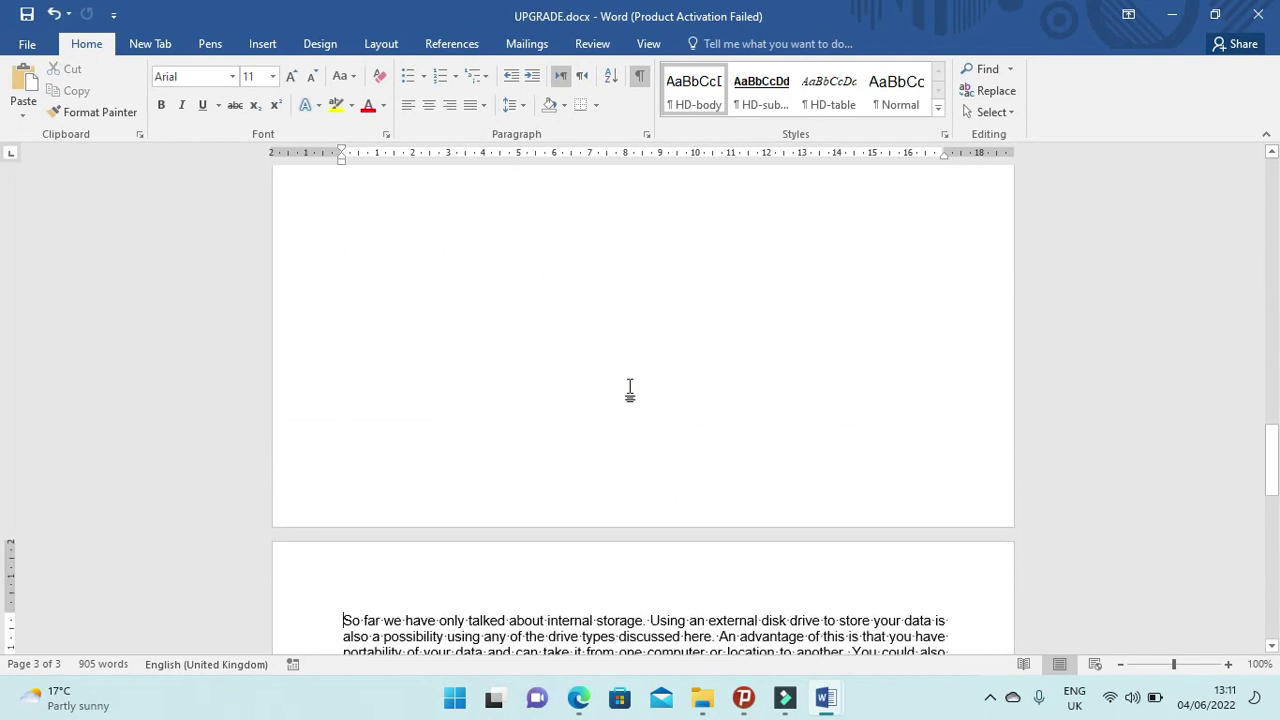
pyautogui.scroll(5, 621, 390)
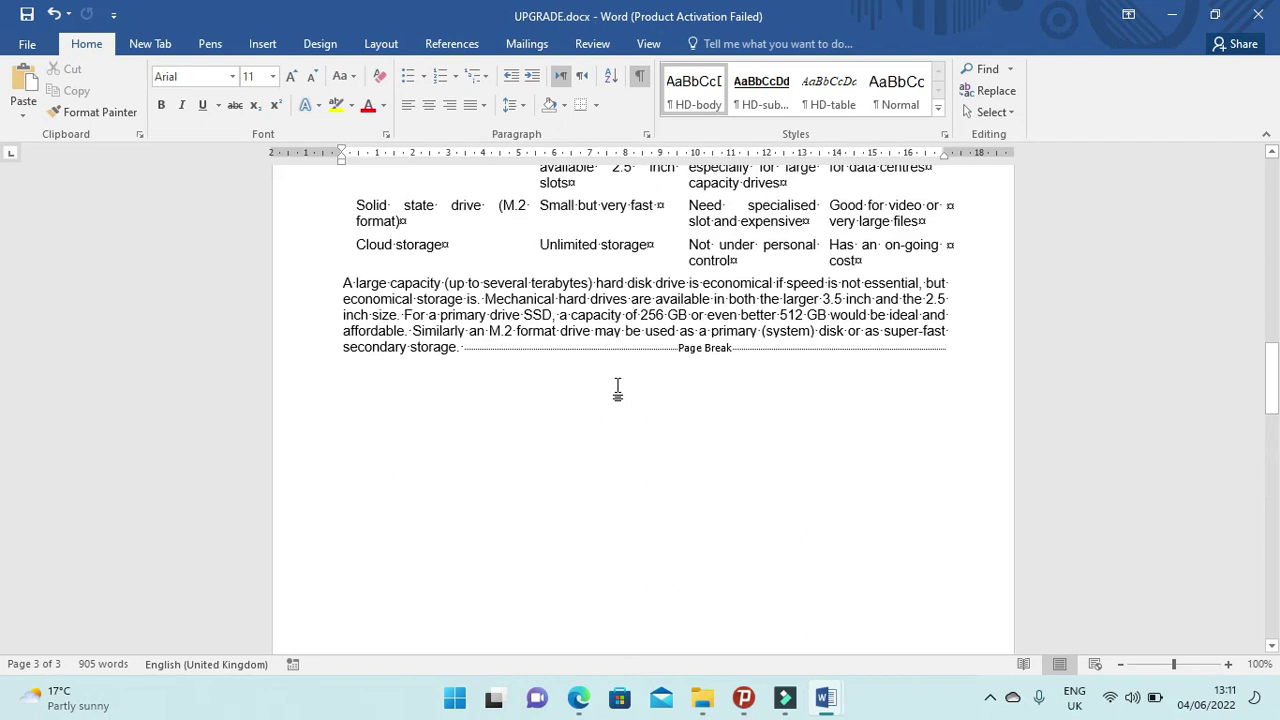
pyautogui.click(962, 348)
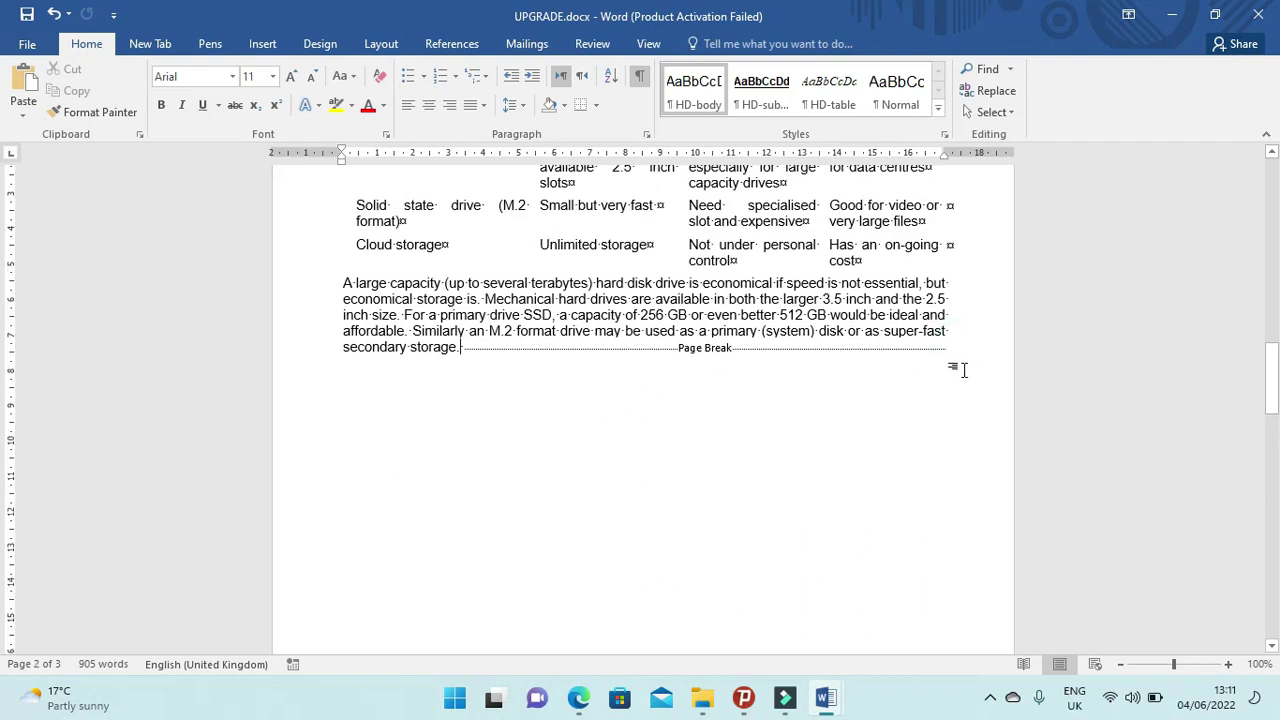
pyautogui.click(944, 348)
pyautogui.scroll(-5, 945, 350)
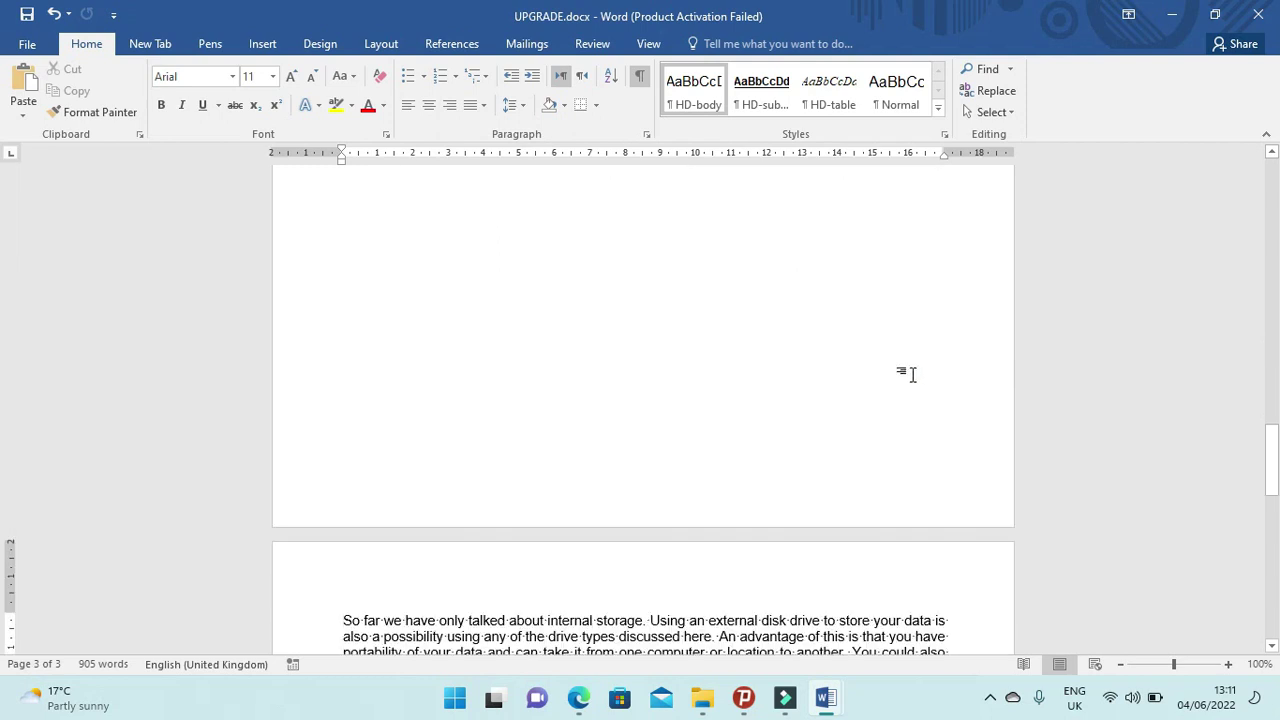
pyautogui.press('Delete')
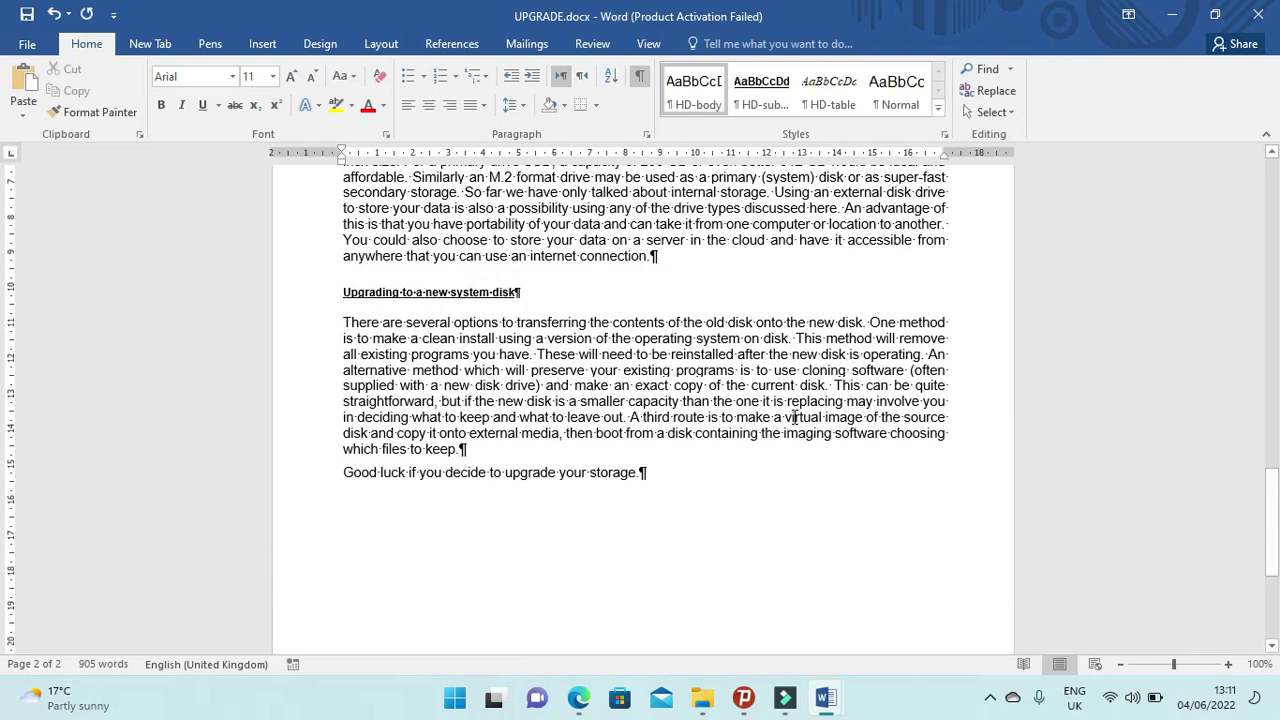
pyautogui.scroll(1, 800, 416)
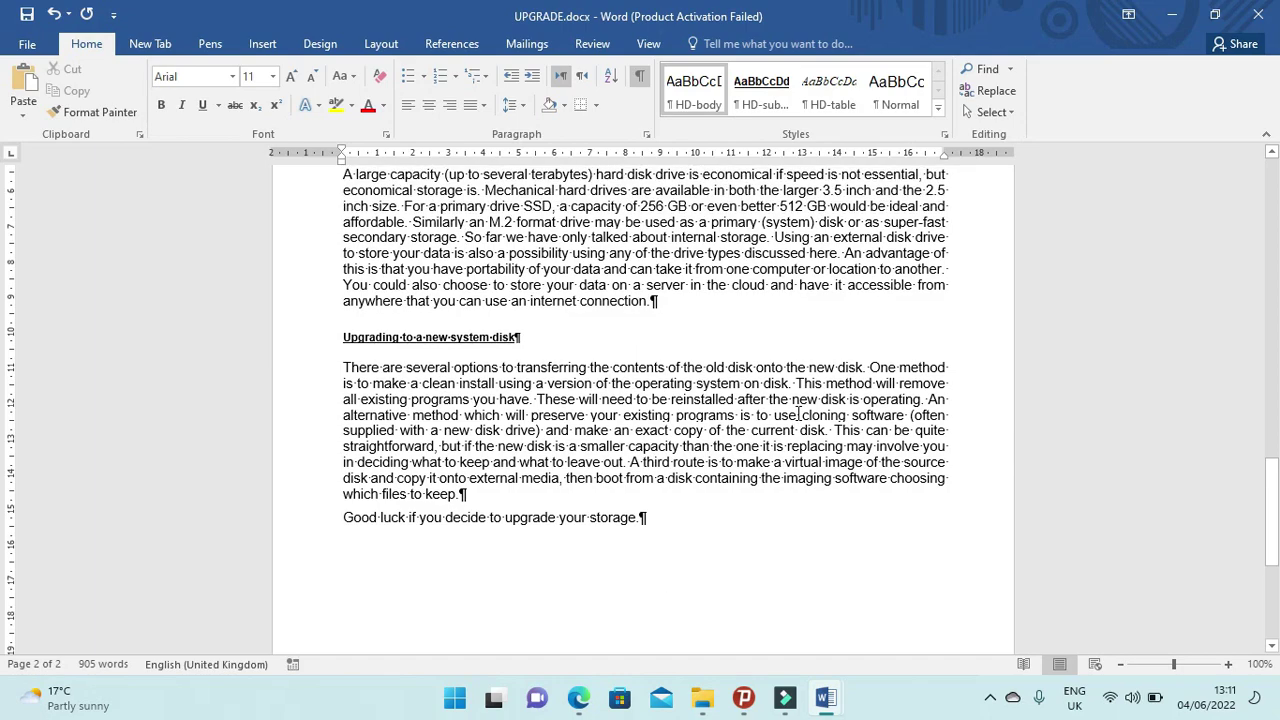
pyautogui.scroll(15, 800, 416)
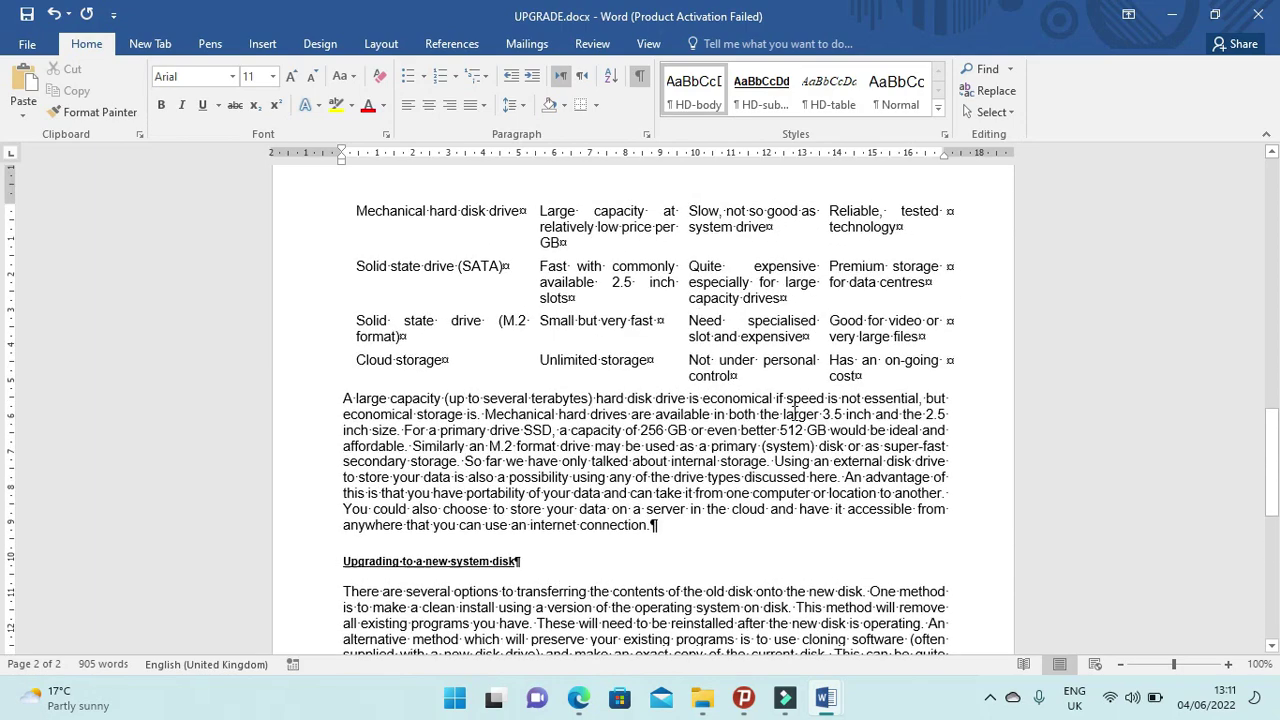
pyautogui.scroll(8, 751, 469)
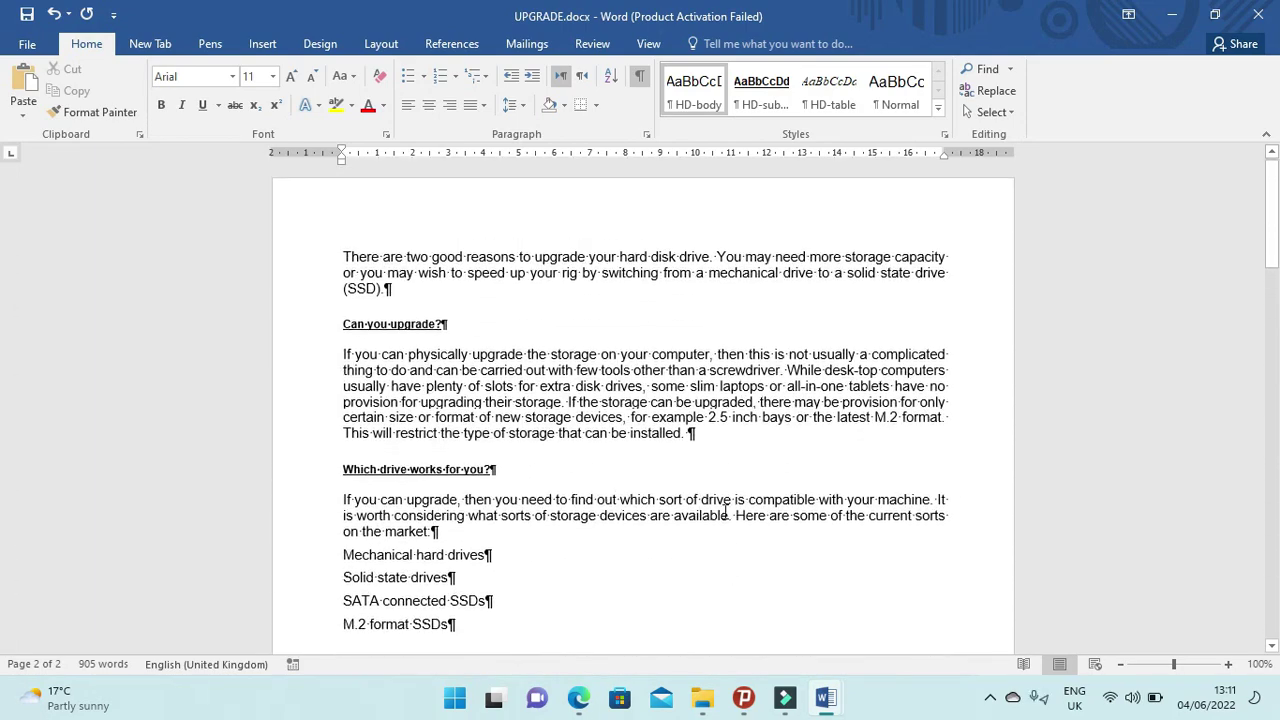
pyautogui.scroll(-8, 716, 521)
pyautogui.scroll(-12, 716, 521)
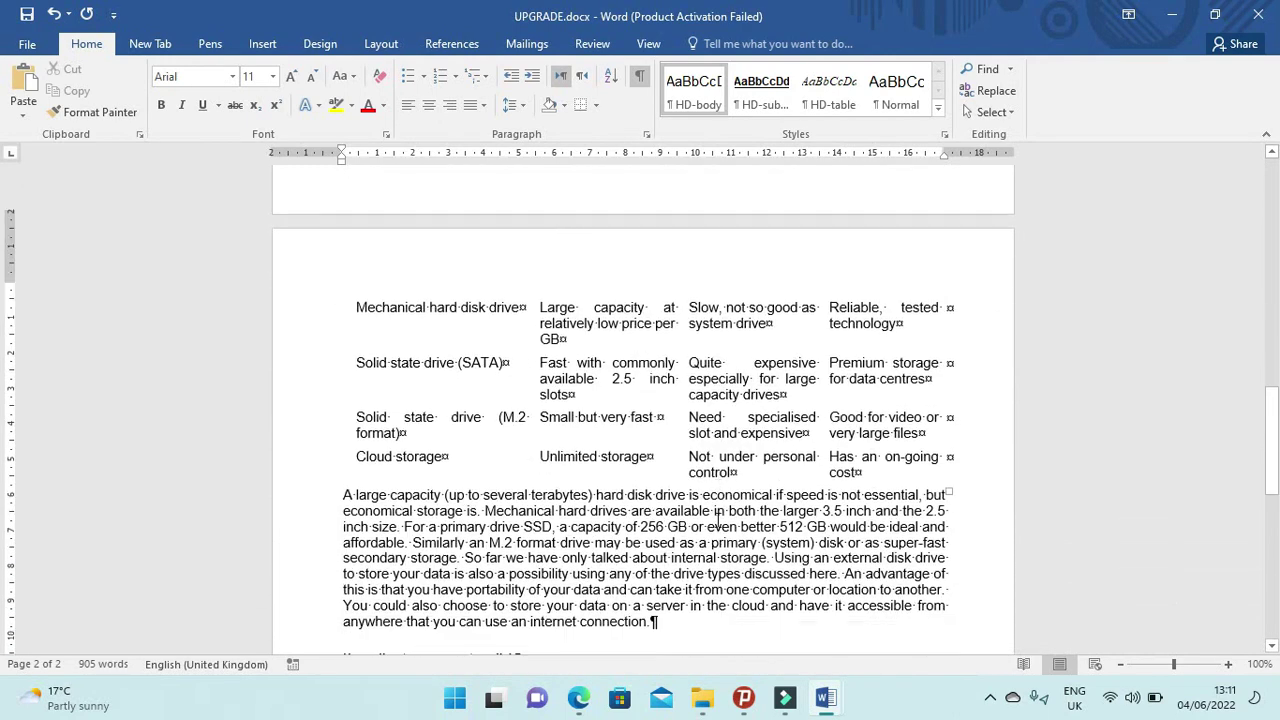
pyautogui.scroll(-4, 716, 518)
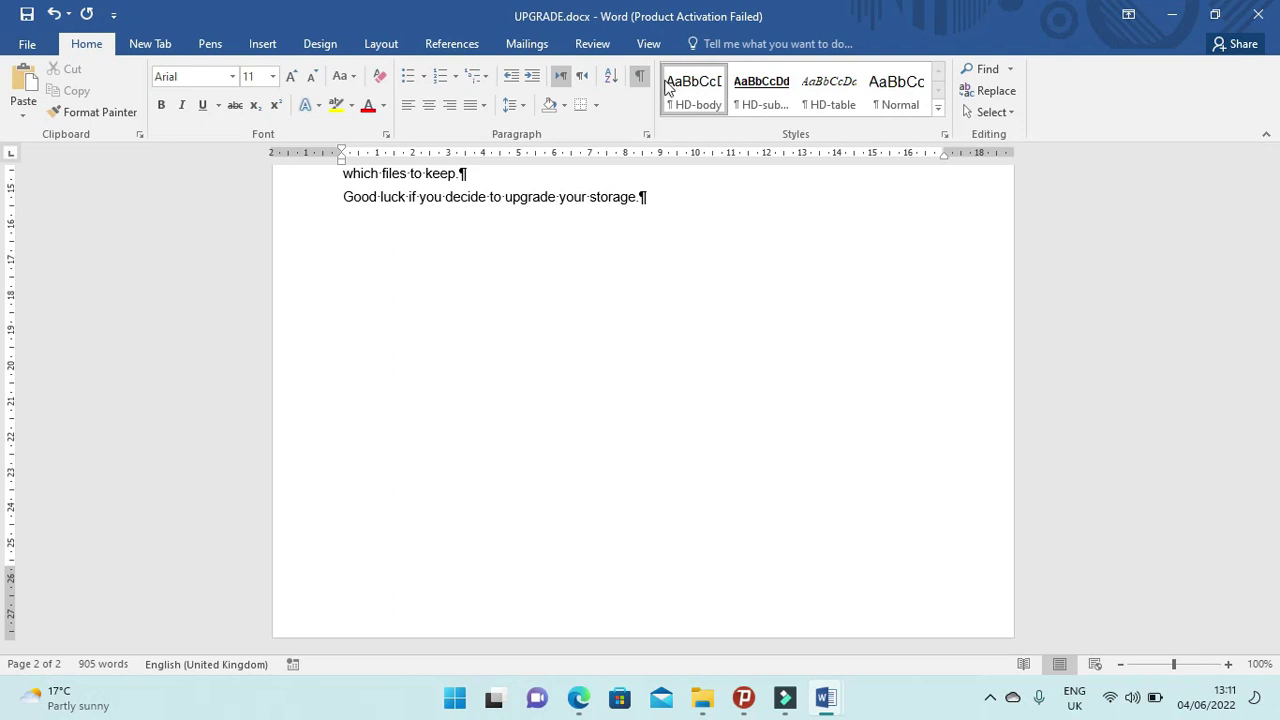
# Hide the formatting marks and reread the header question in the exam paper.
pyautogui.click(639, 76)
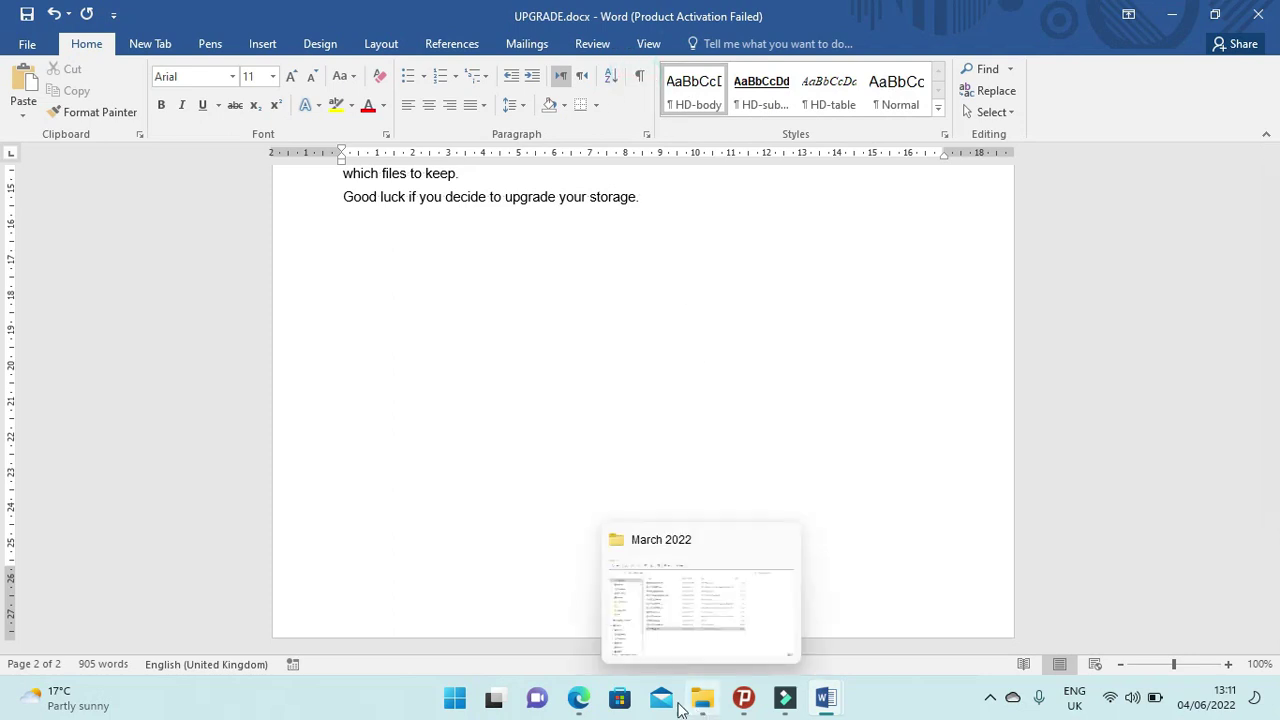
pyautogui.click(579, 698)
pyautogui.scroll(-4, 323, 520)
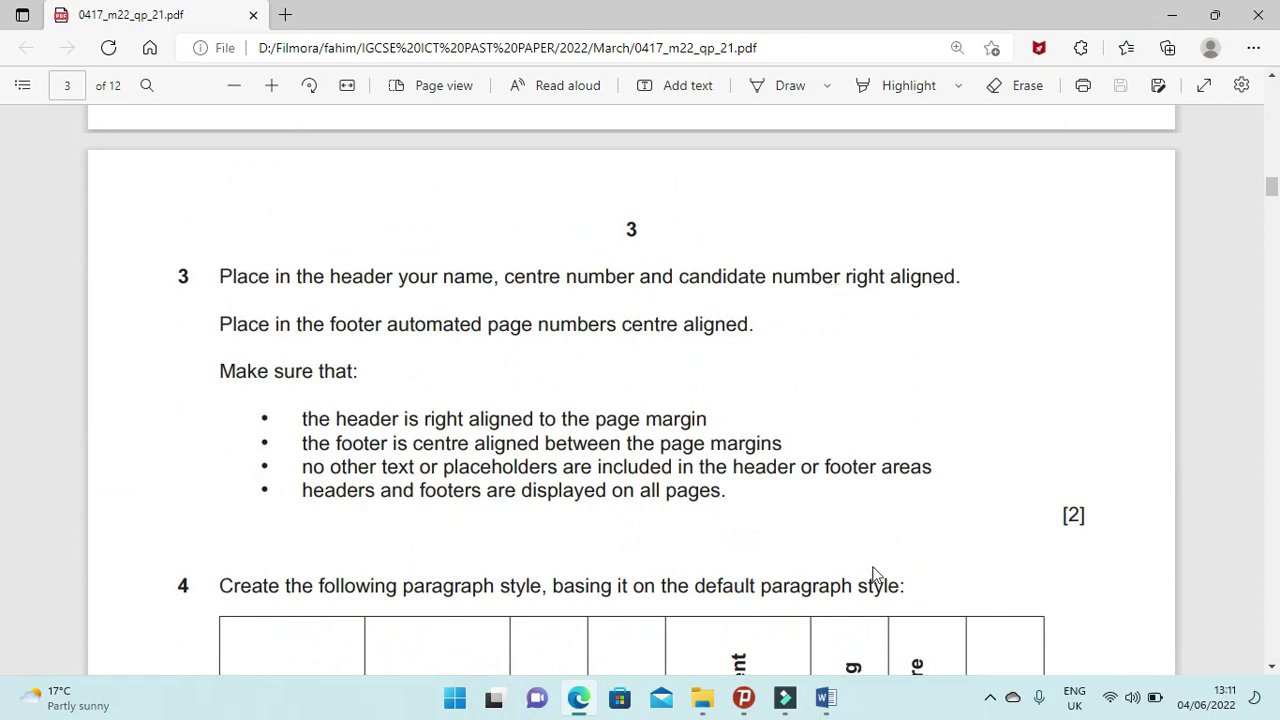
pyautogui.moveTo(826, 697)
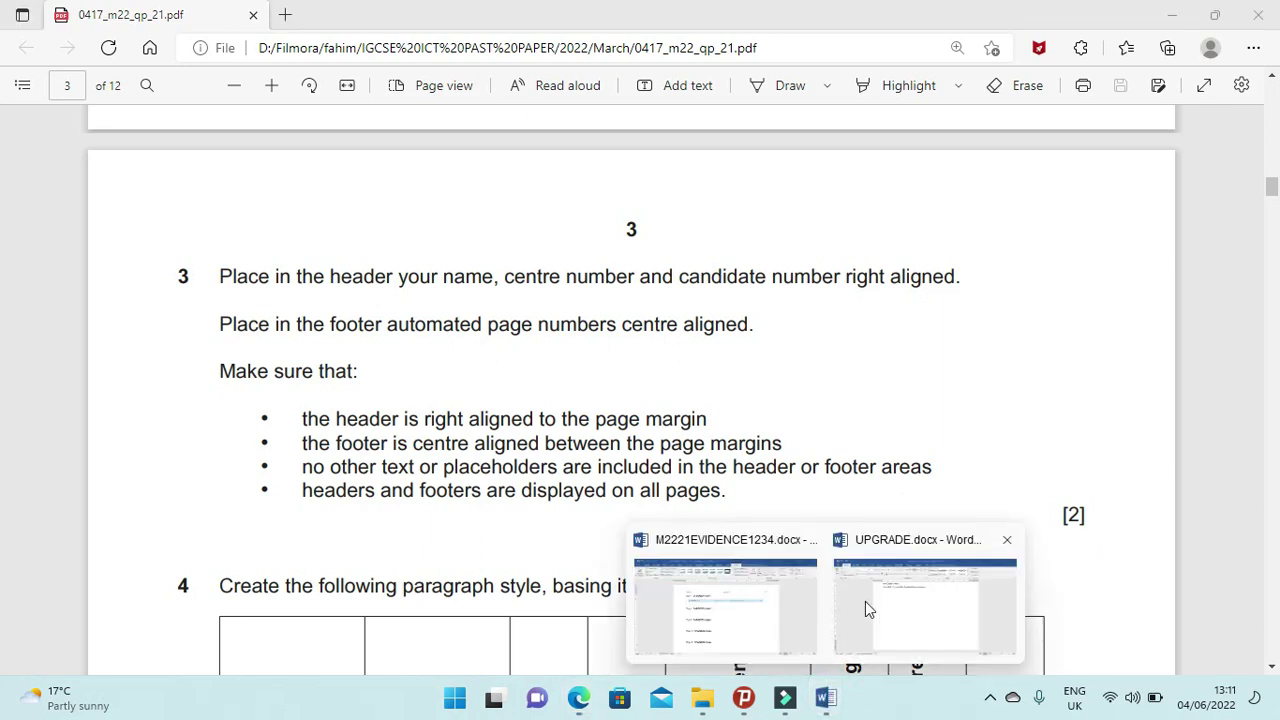
pyautogui.click(865, 601)
# Insert a Blank (Three Columns) header with the candidate's name, centre and candidate numbers on the right.
pyautogui.click(262, 43)
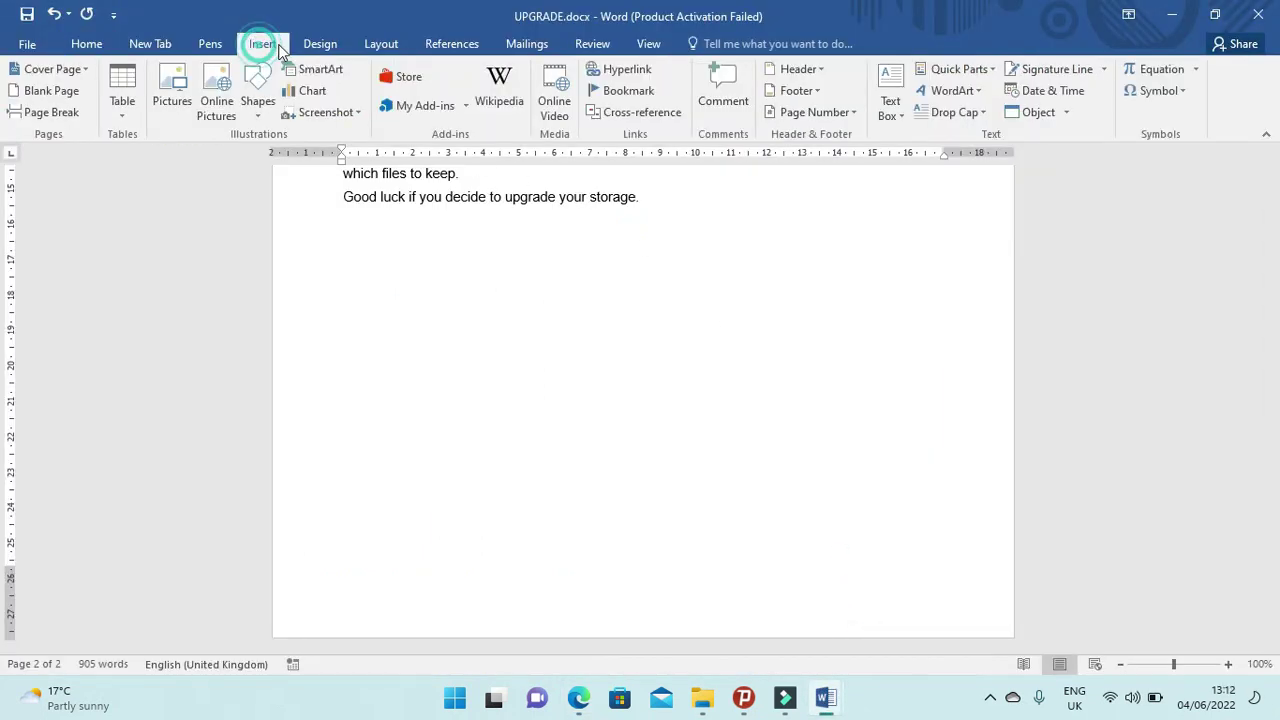
pyautogui.click(822, 69)
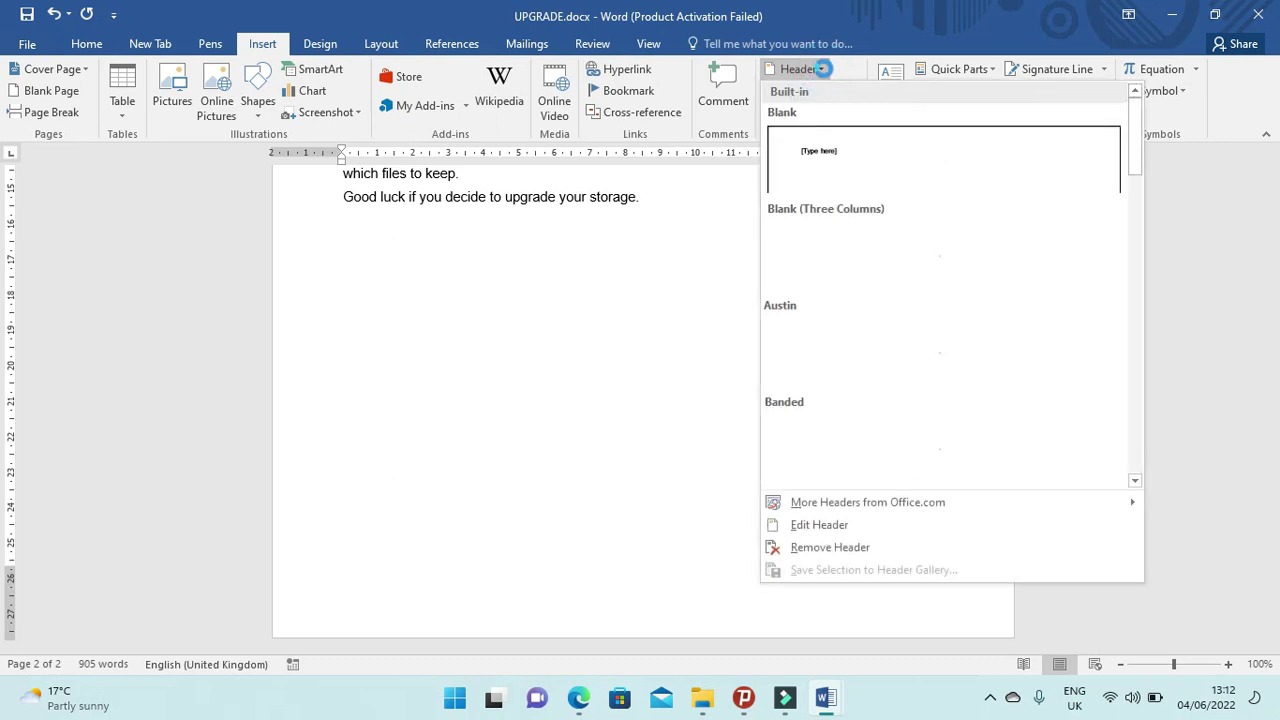
pyautogui.click(1051, 251)
pyautogui.click(930, 234)
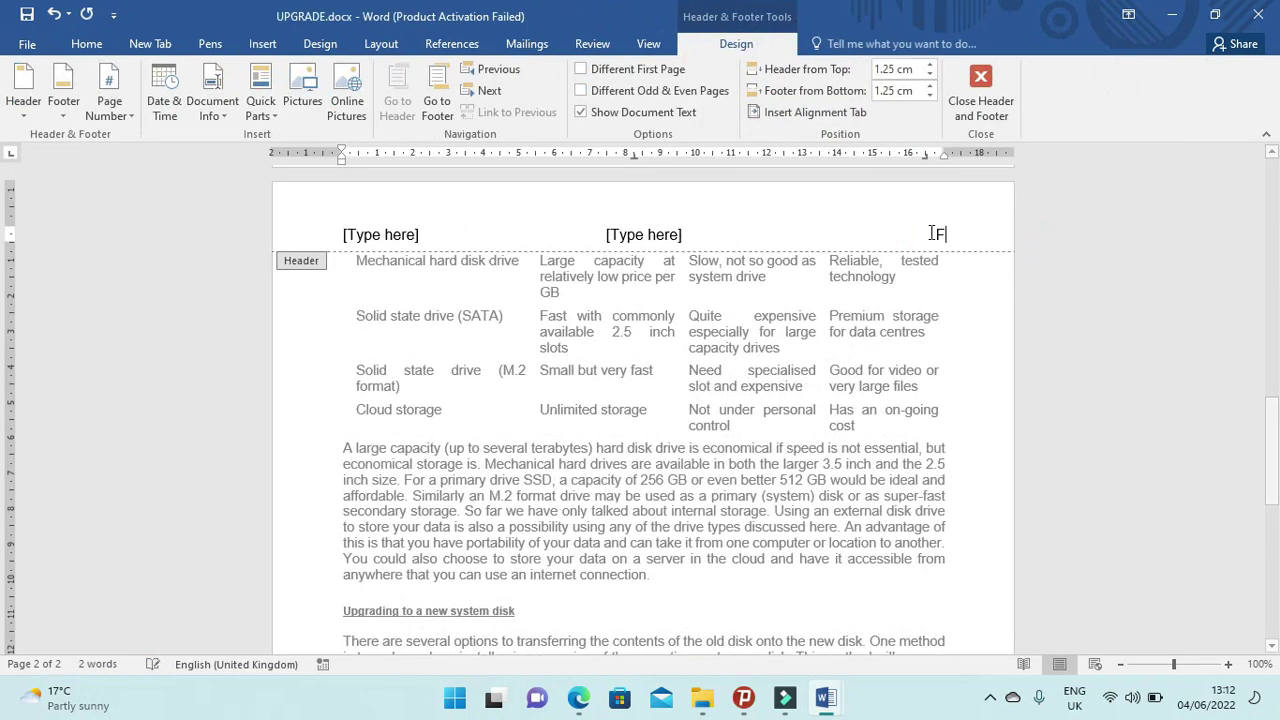
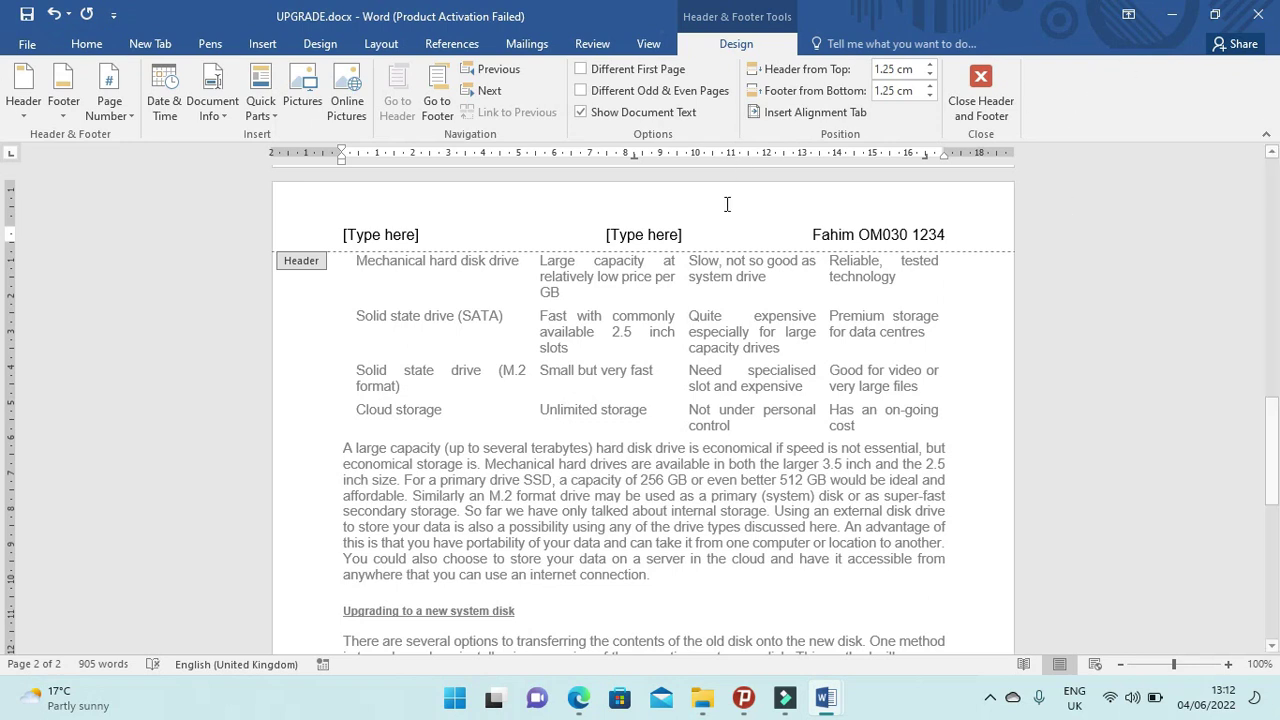
# Delete the centre and left header placeholders.
pyautogui.click(578, 697)
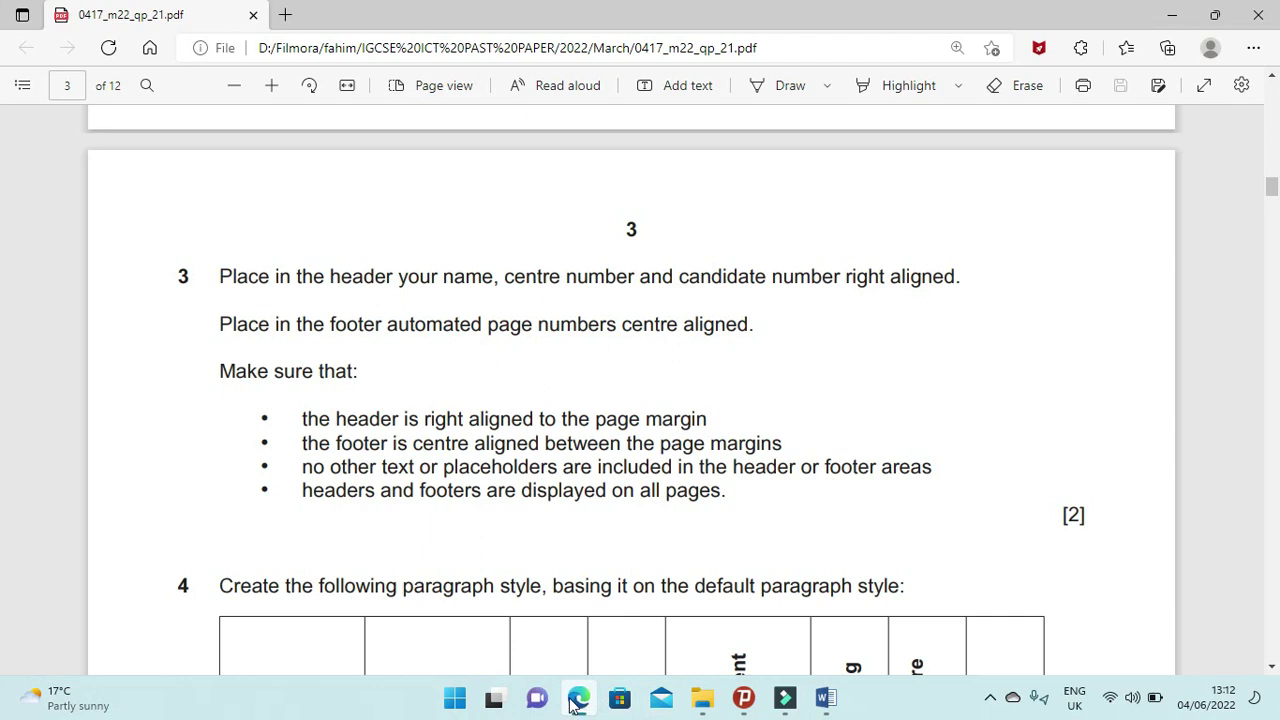
pyautogui.click(578, 697)
pyautogui.click(640, 236)
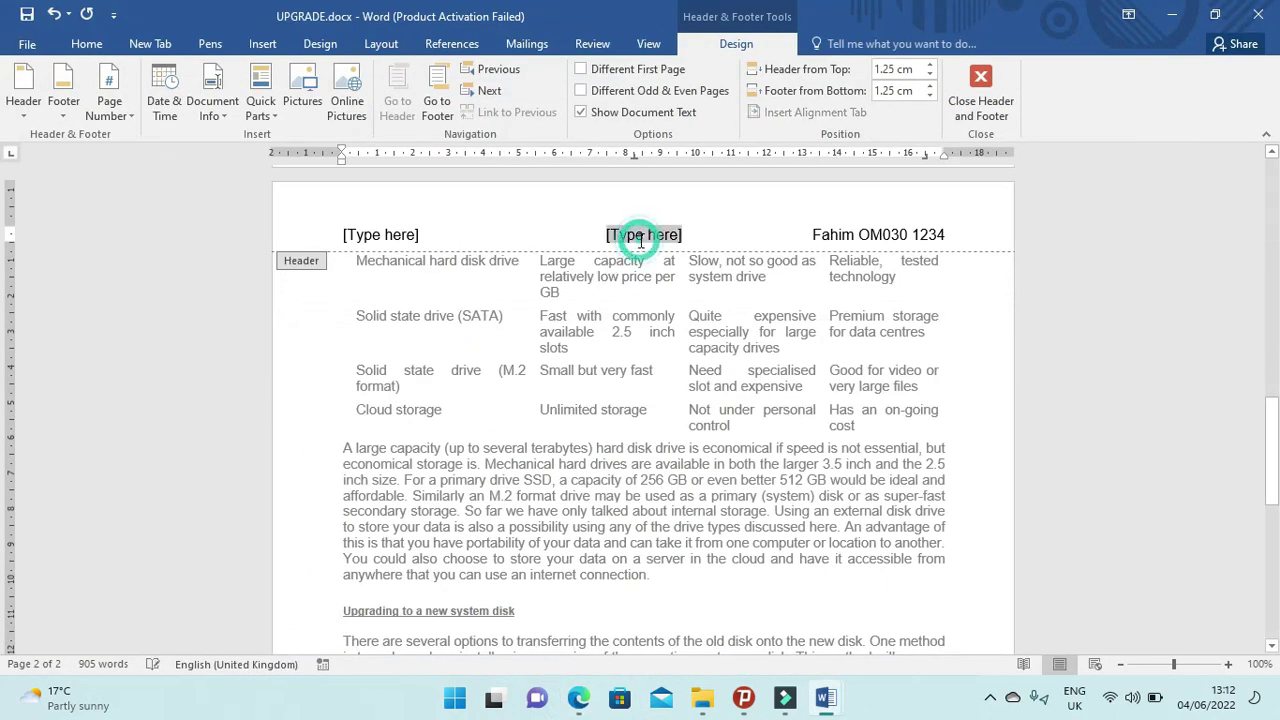
pyautogui.press('Delete')
pyautogui.click(400, 232)
pyautogui.press('Delete')
pyautogui.scroll(-10, 500, 405)
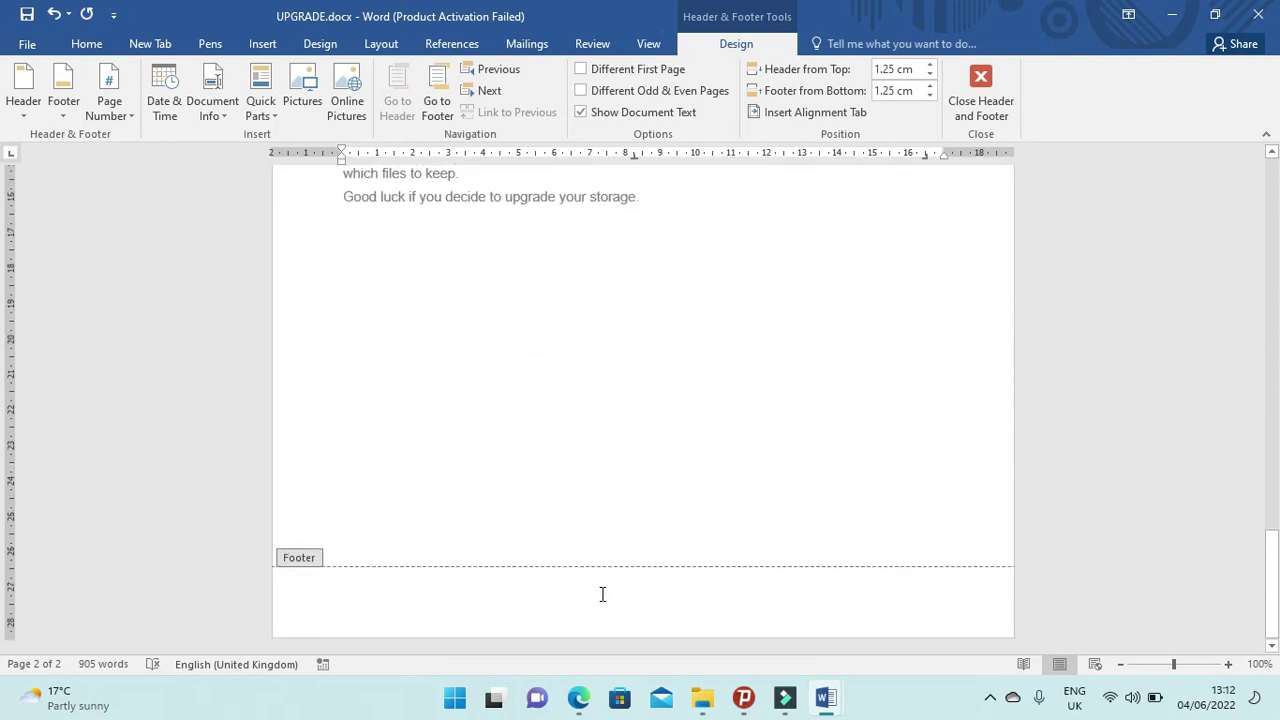
# Insert a Blank (Three Columns) footer with a Plain Number page number in the middle.
pyautogui.click(603, 592)
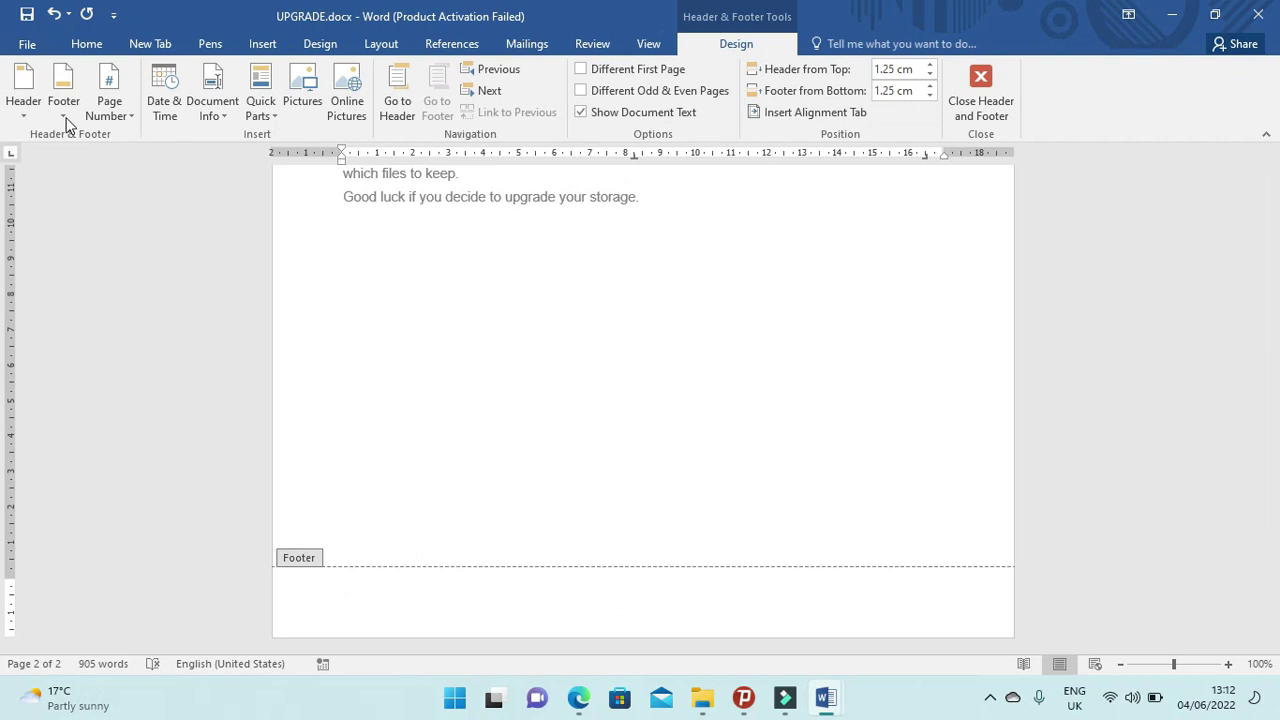
pyautogui.click(67, 122)
pyautogui.click(224, 308)
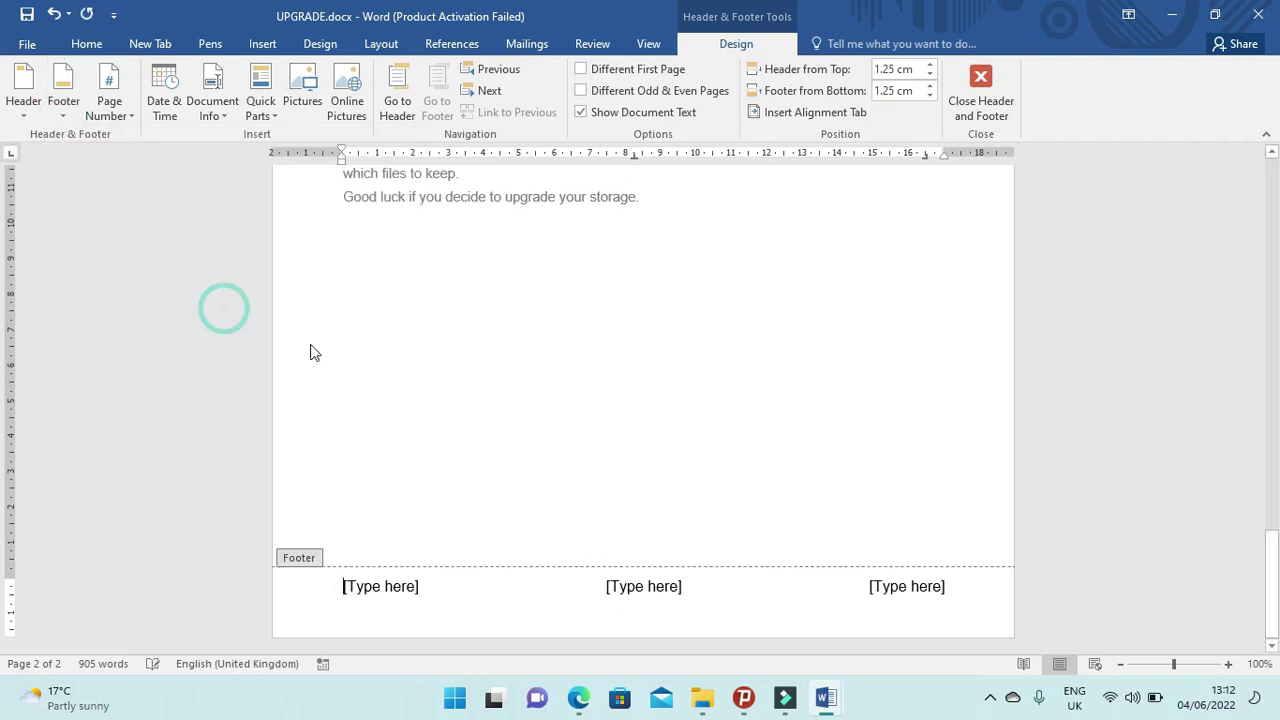
pyautogui.click(655, 585)
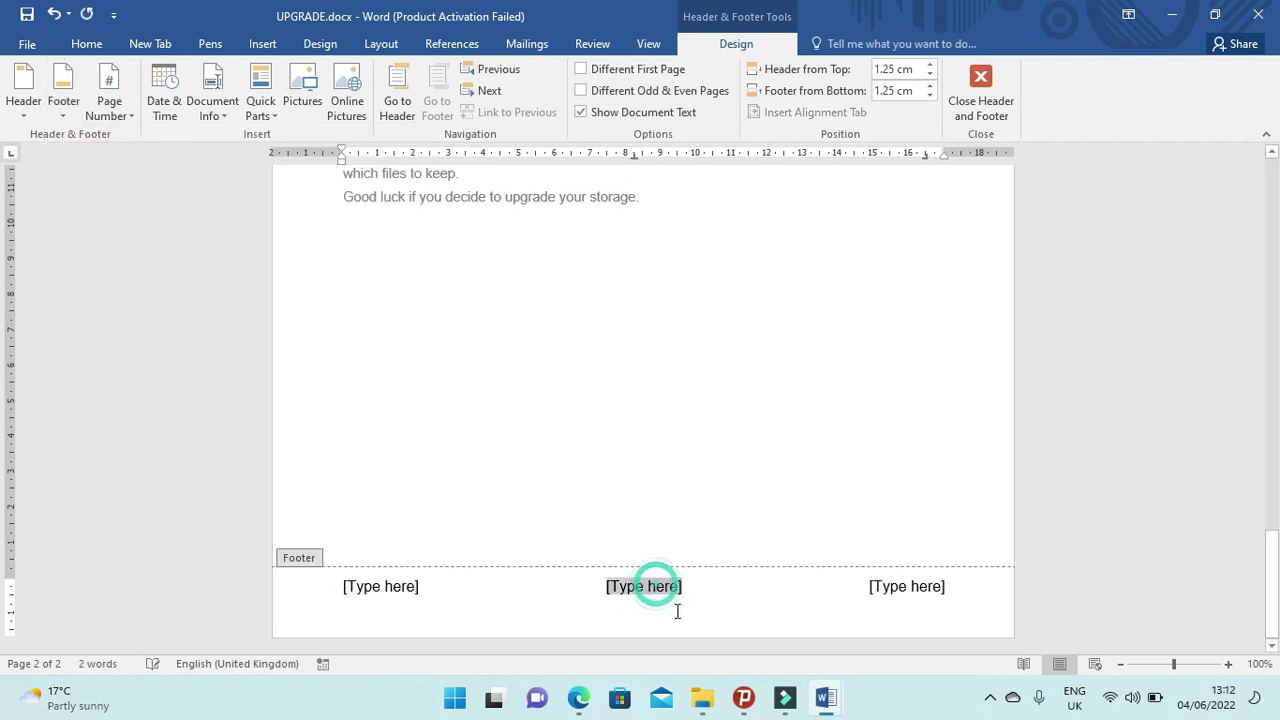
pyautogui.click(129, 120)
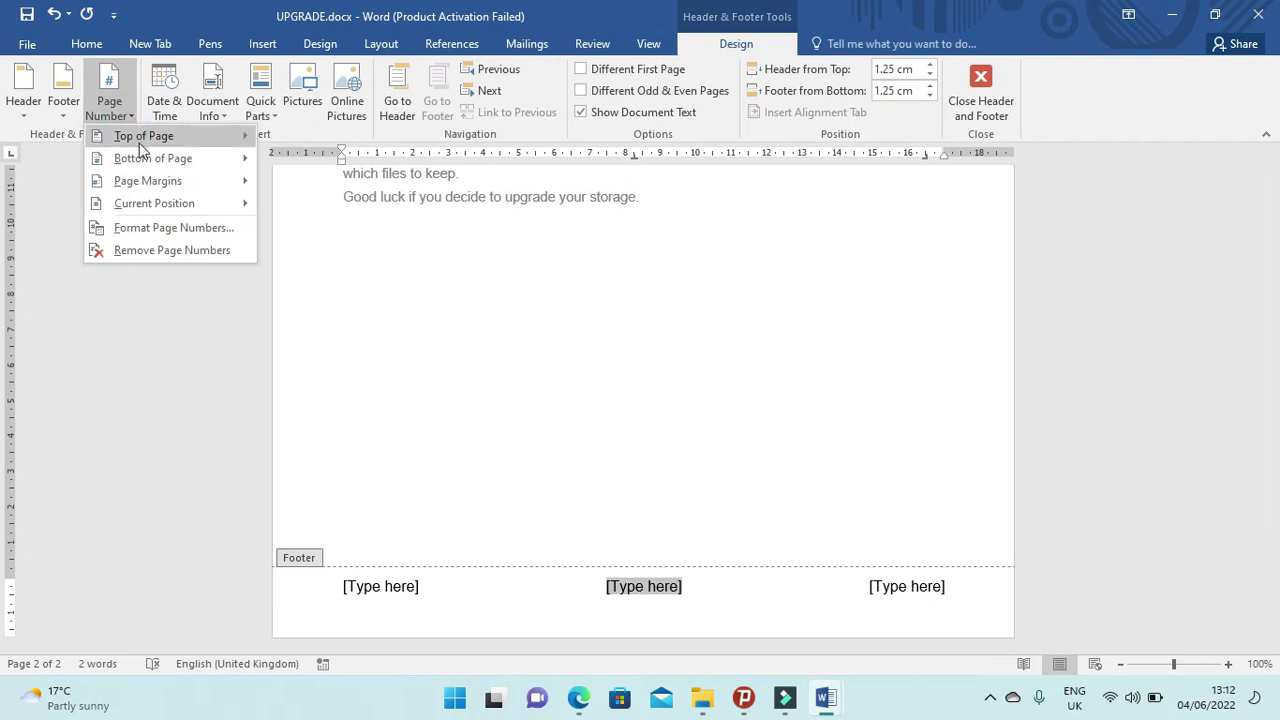
pyautogui.moveTo(151, 203)
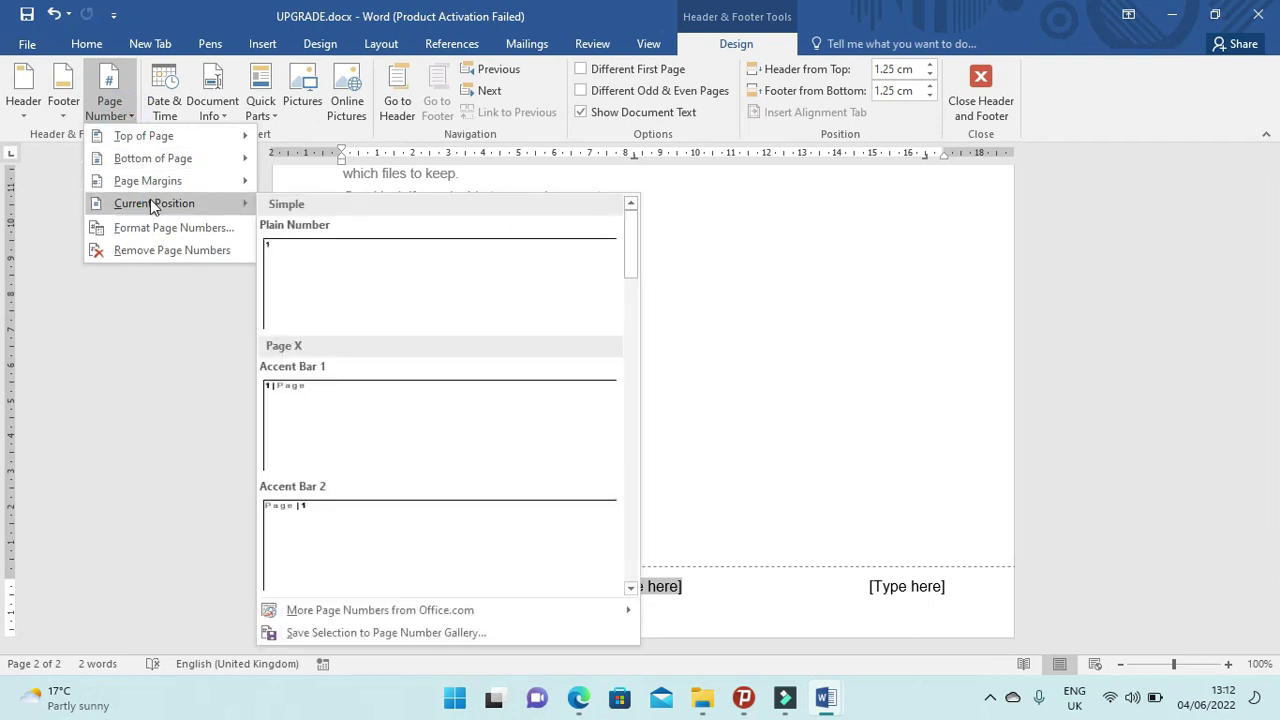
pyautogui.click(333, 264)
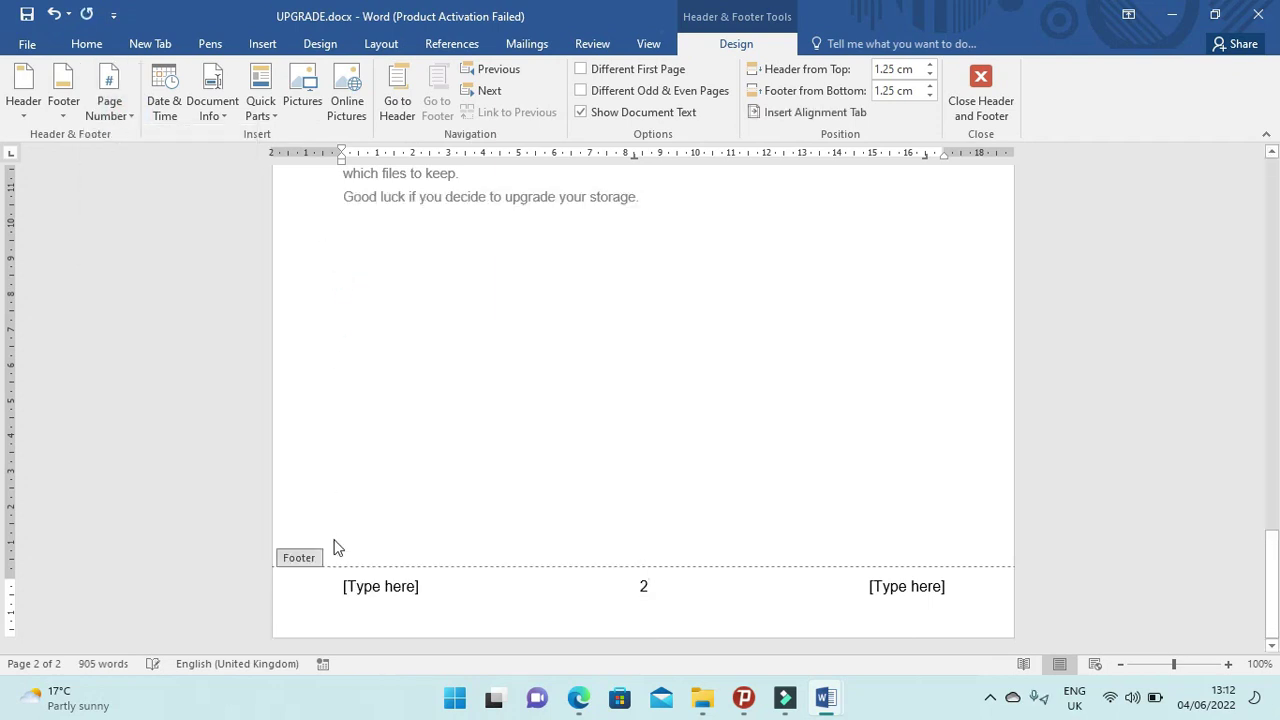
# Delete the left and right footer placeholders and close header and footer editing.
pyautogui.click(385, 587)
pyautogui.press('Delete')
pyautogui.click(896, 585)
pyautogui.press('Delete')
pyautogui.click(978, 80)
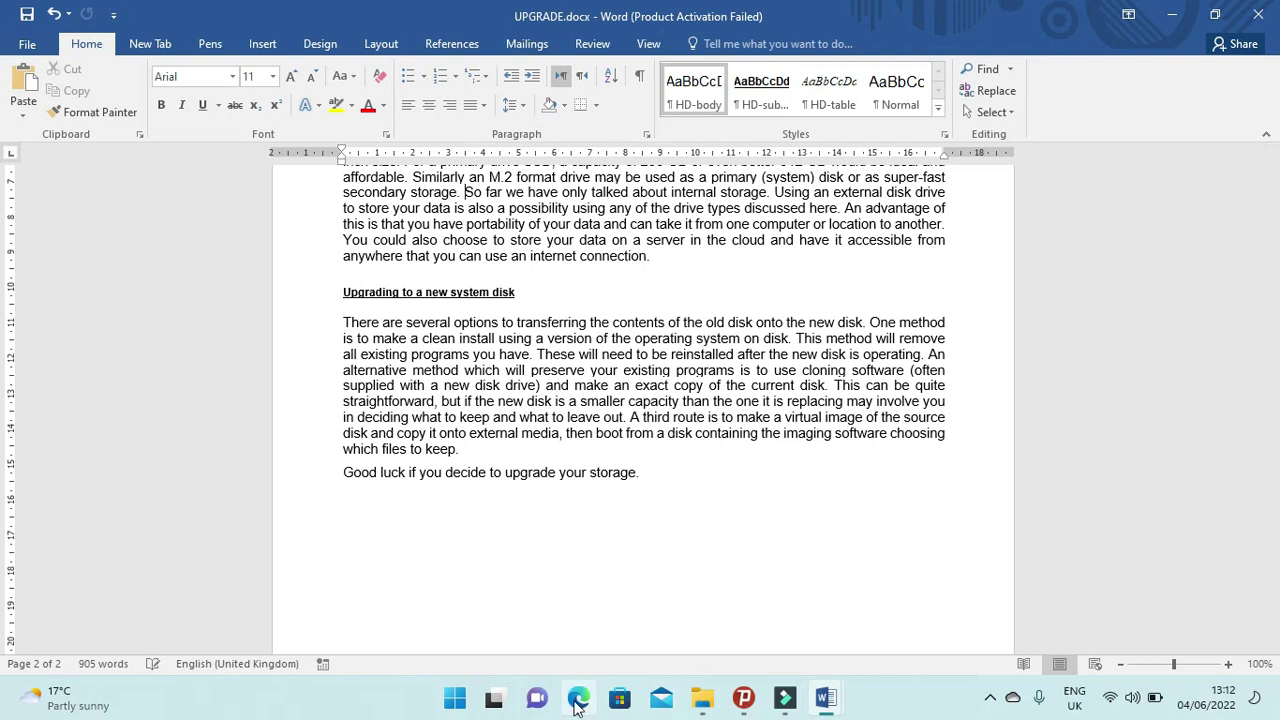
pyautogui.click(578, 697)
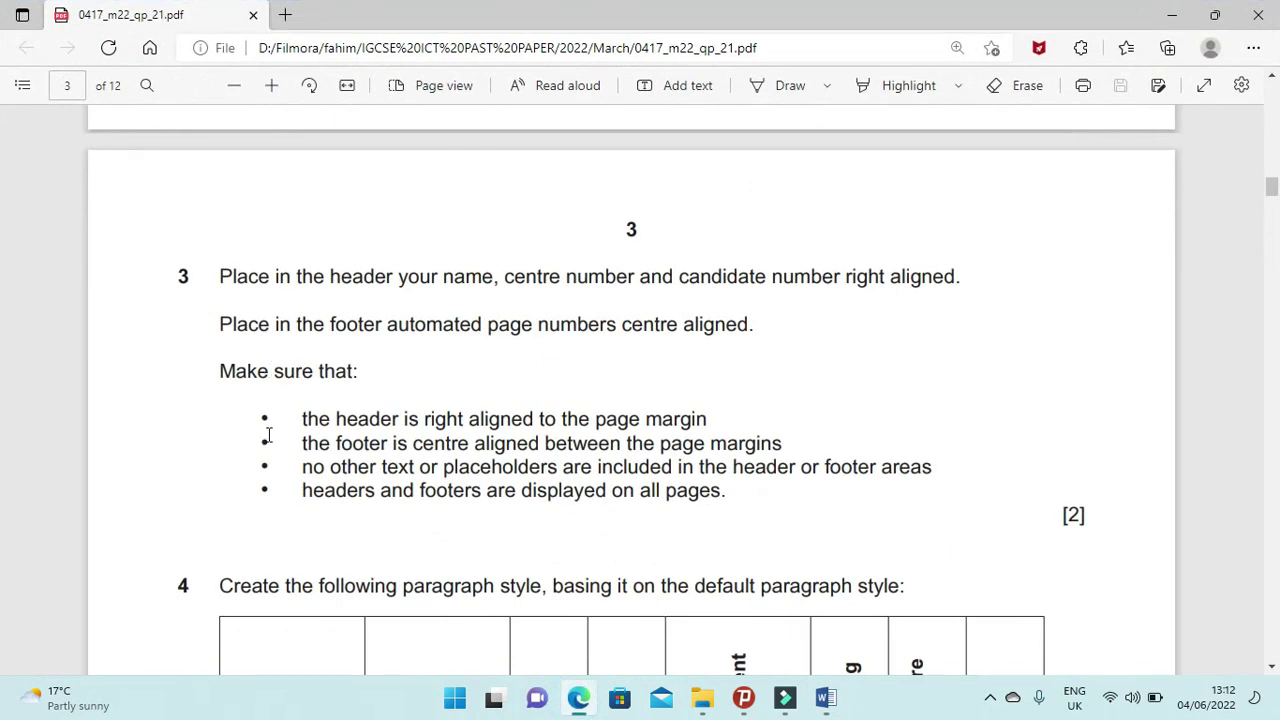
# Highlight question 3's header alignment, footer alignment, no-placeholder and all-pages requirements.
pyautogui.moveTo(305, 420); pyautogui.dragTo(712, 422)
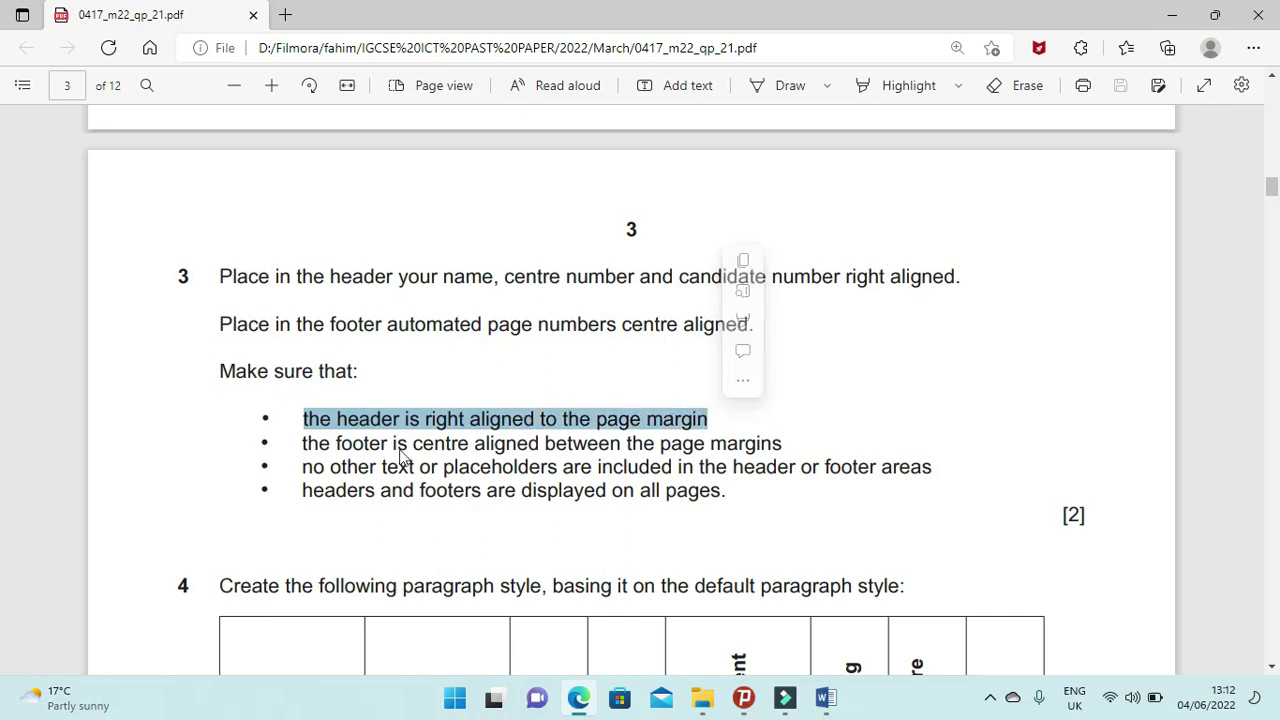
pyautogui.moveTo(303, 445); pyautogui.dragTo(786, 447)
pyautogui.moveTo(303, 467); pyautogui.dragTo(602, 470)
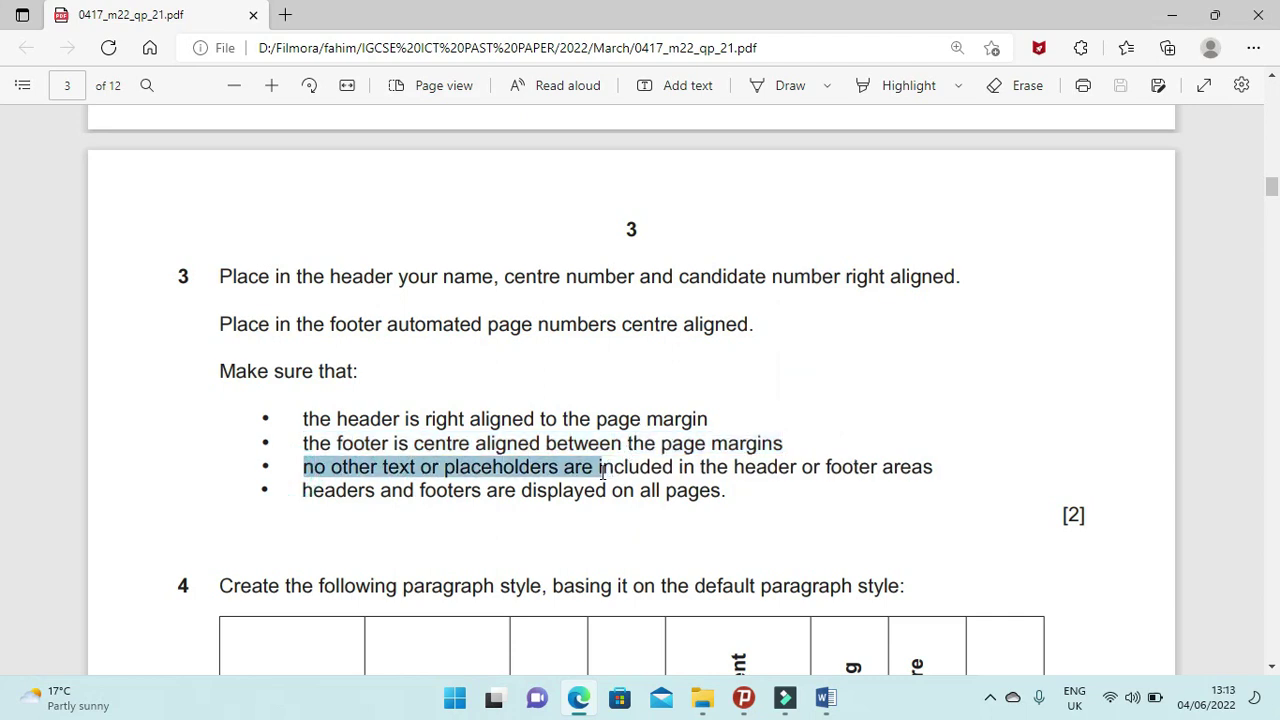
pyautogui.moveTo(303, 490); pyautogui.dragTo(737, 490)
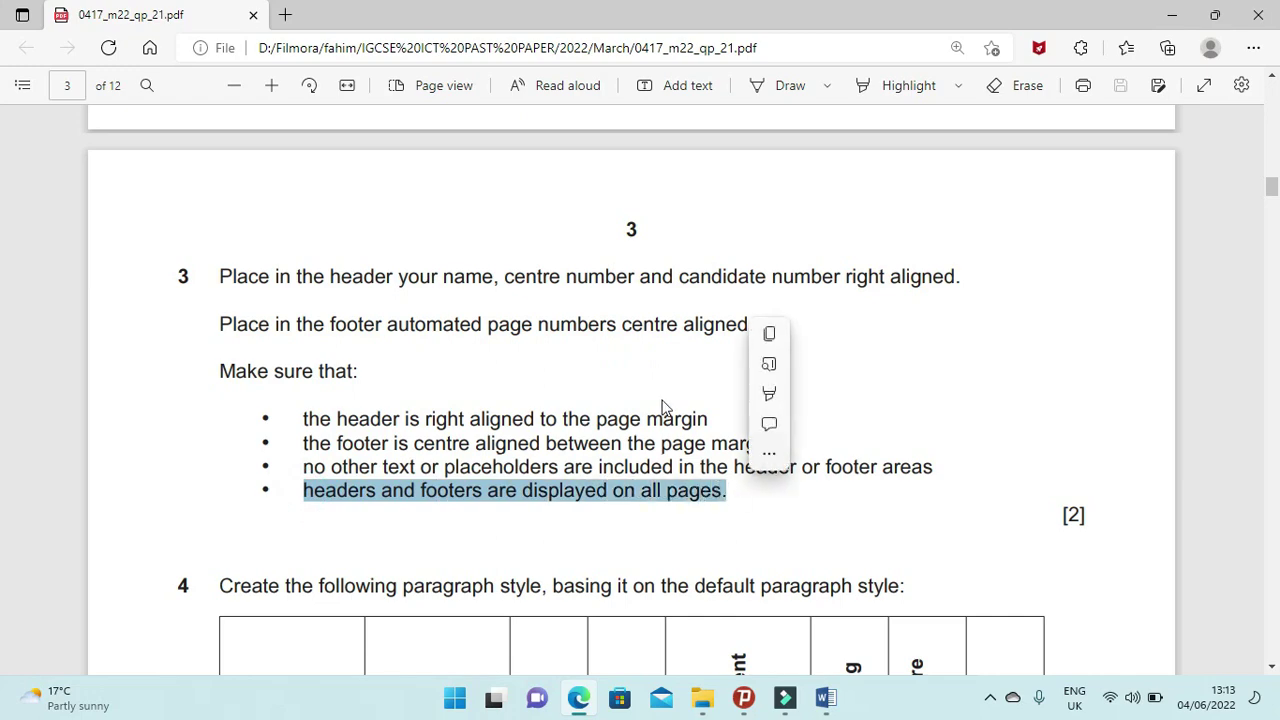
# Check the top of UPGRADE.docx, then scroll the exam paper down to question 4's style table.
pyautogui.moveTo(825, 697)
pyautogui.click(807, 621)
pyautogui.scroll(15, 807, 548)
pyautogui.scroll(10, 790, 513)
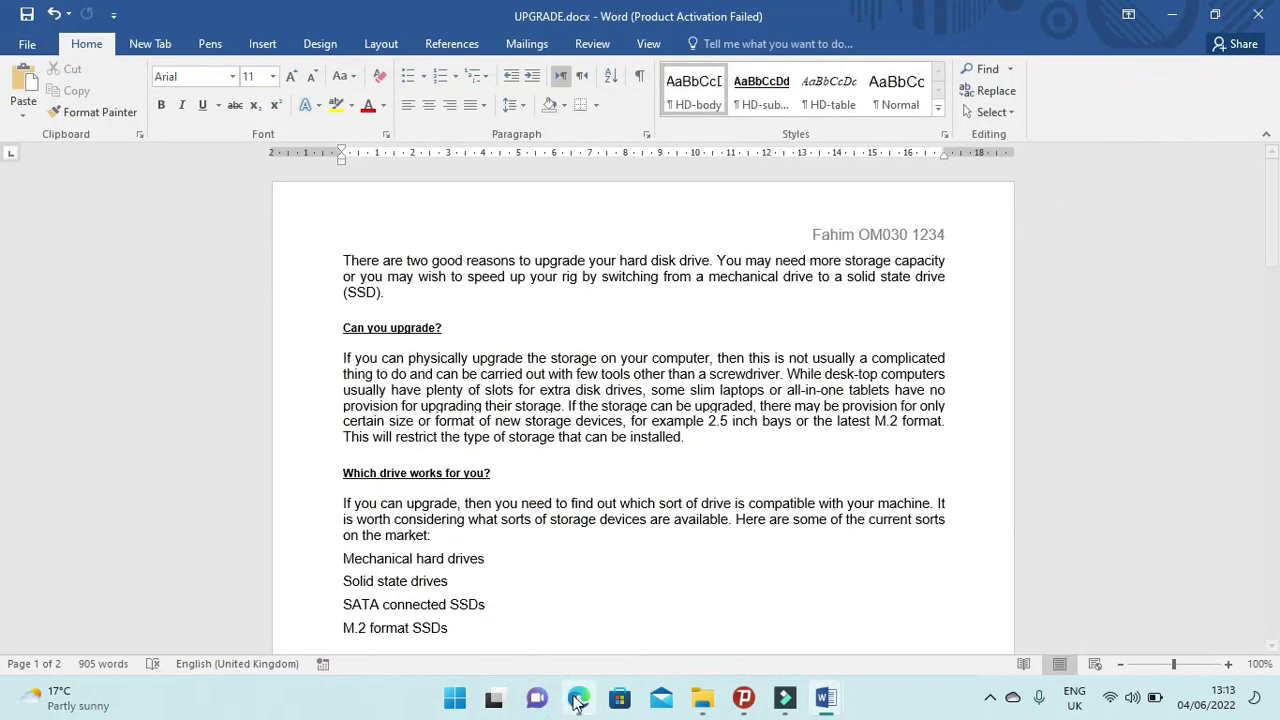
pyautogui.click(577, 703)
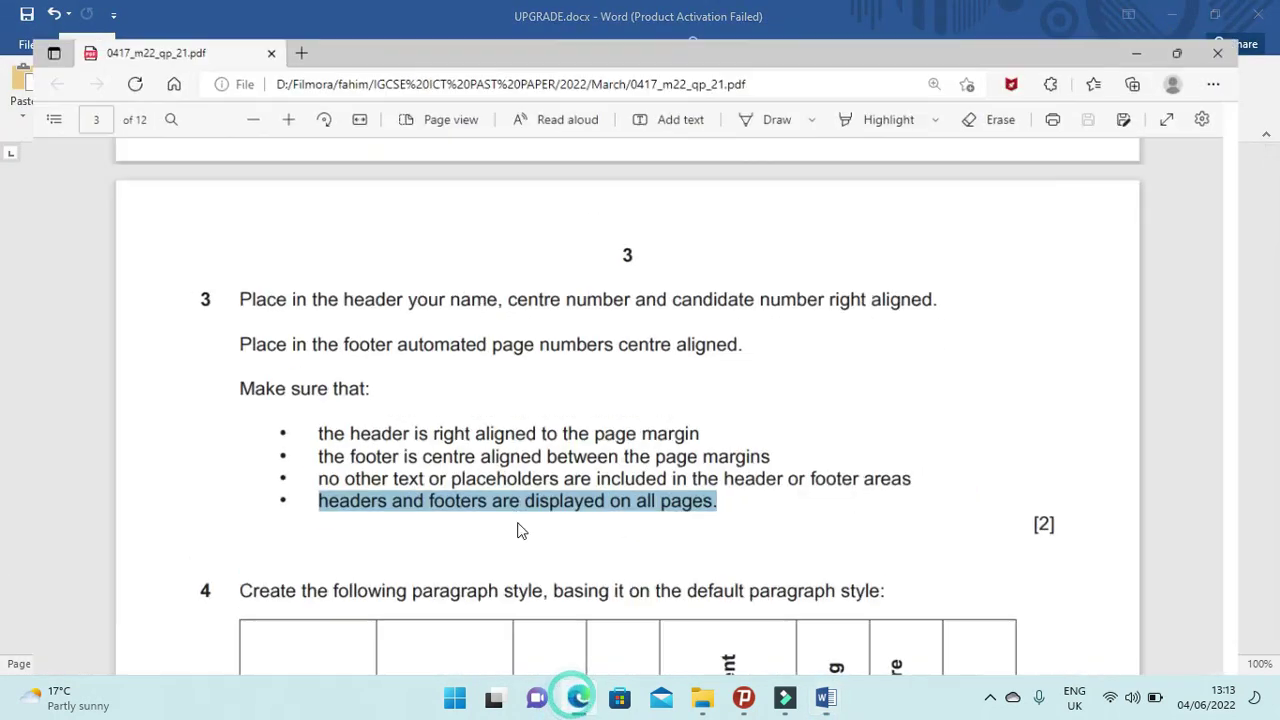
pyautogui.scroll(-4, 517, 520)
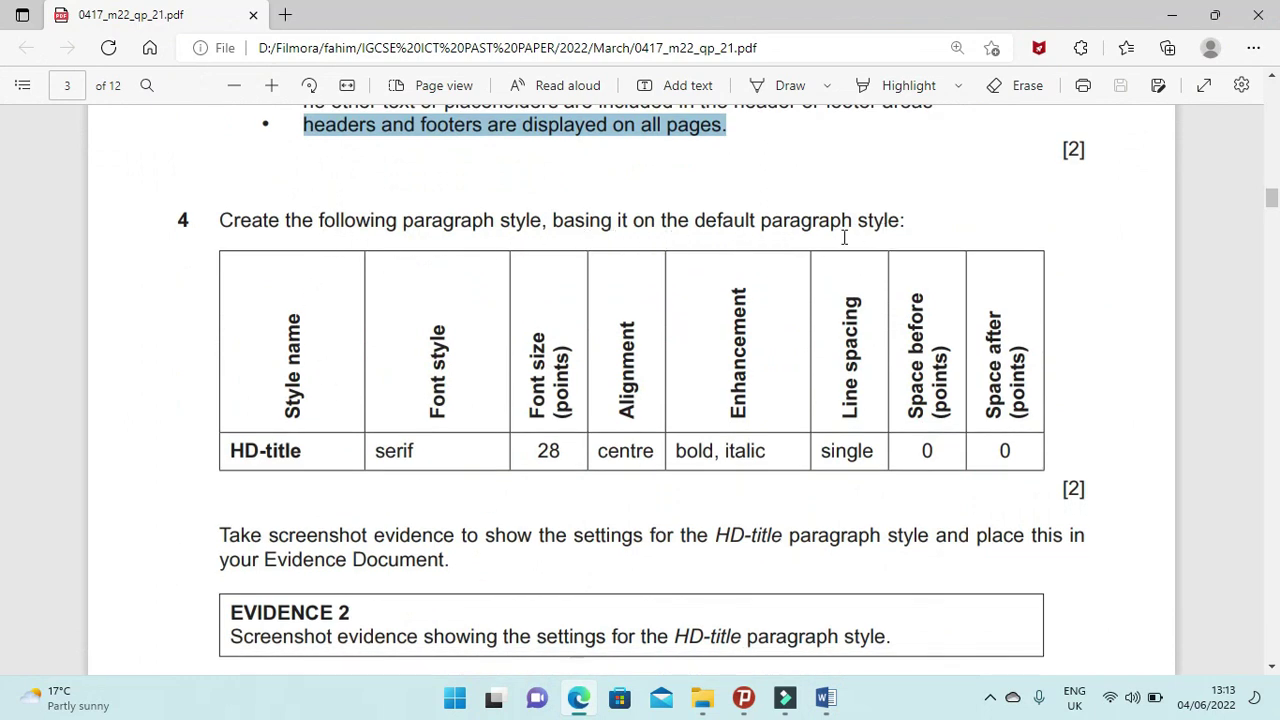
# Select the style name HD-title in question 4's table and go back to UPGRADE.docx.
pyautogui.moveTo(303, 451); pyautogui.dragTo(229, 451)
pyautogui.click(229, 451)
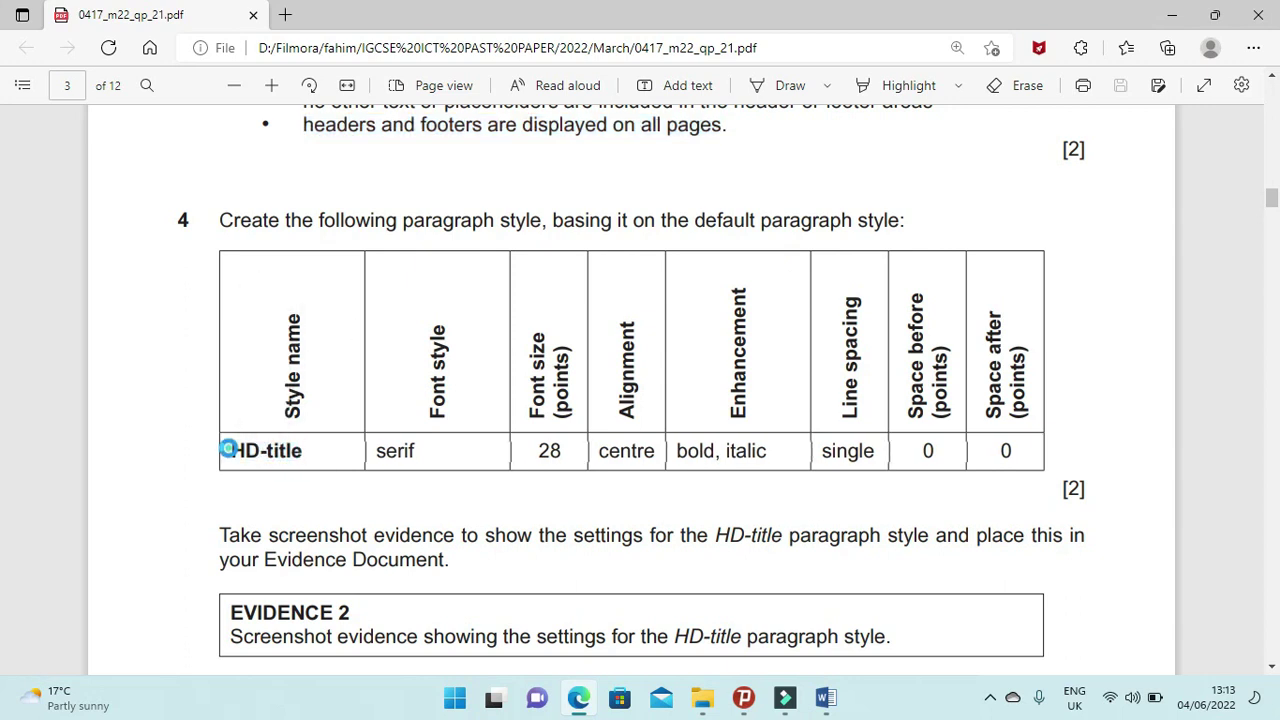
pyautogui.doubleClick(229, 451)
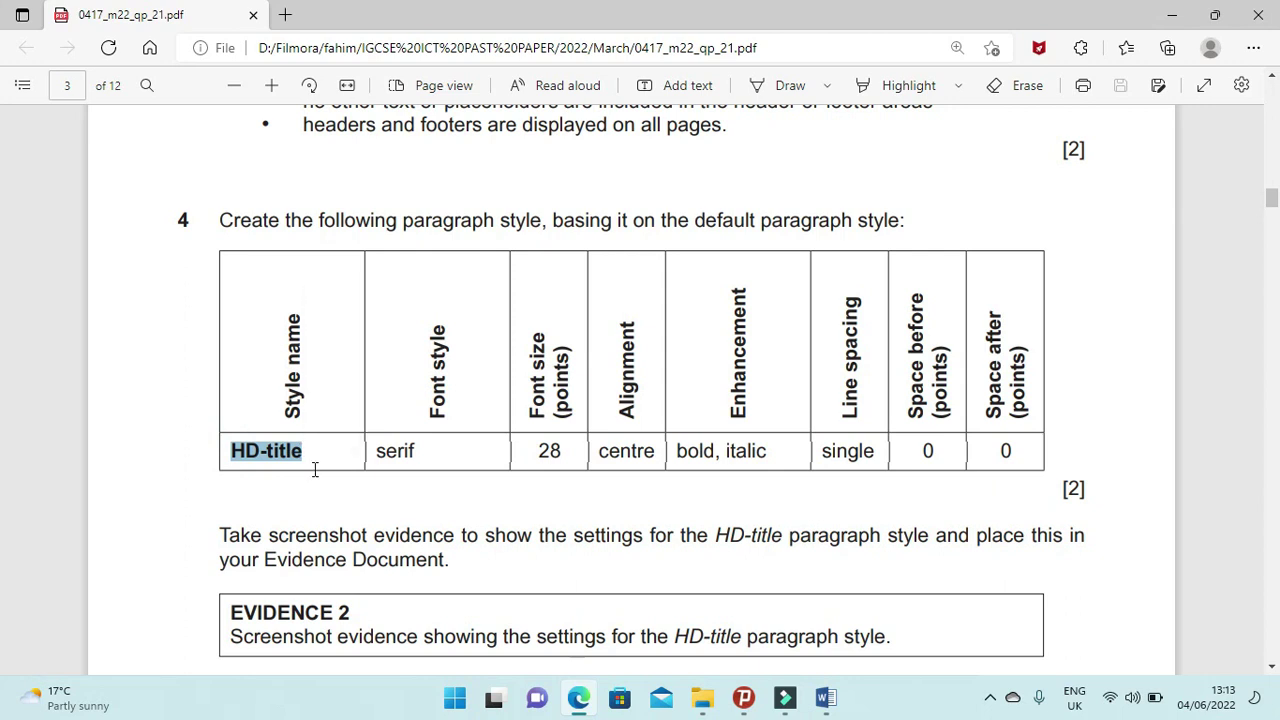
pyautogui.moveTo(838, 703)
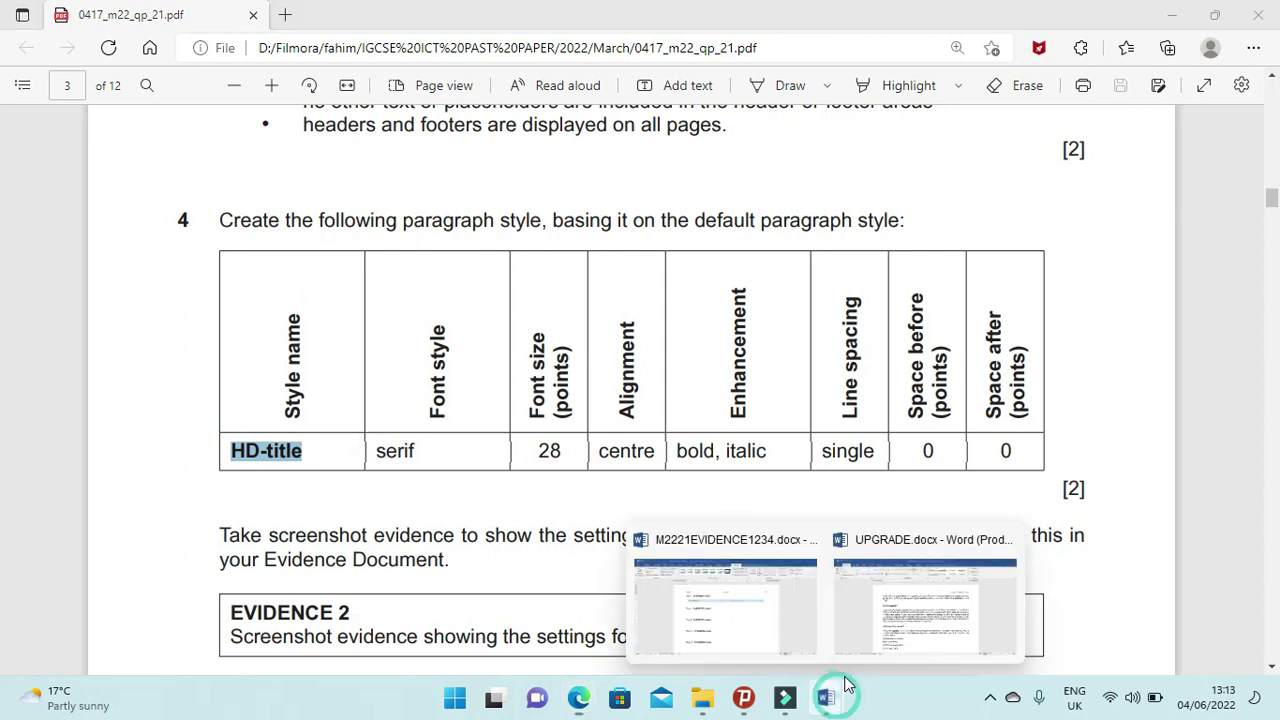
pyautogui.click(900, 600)
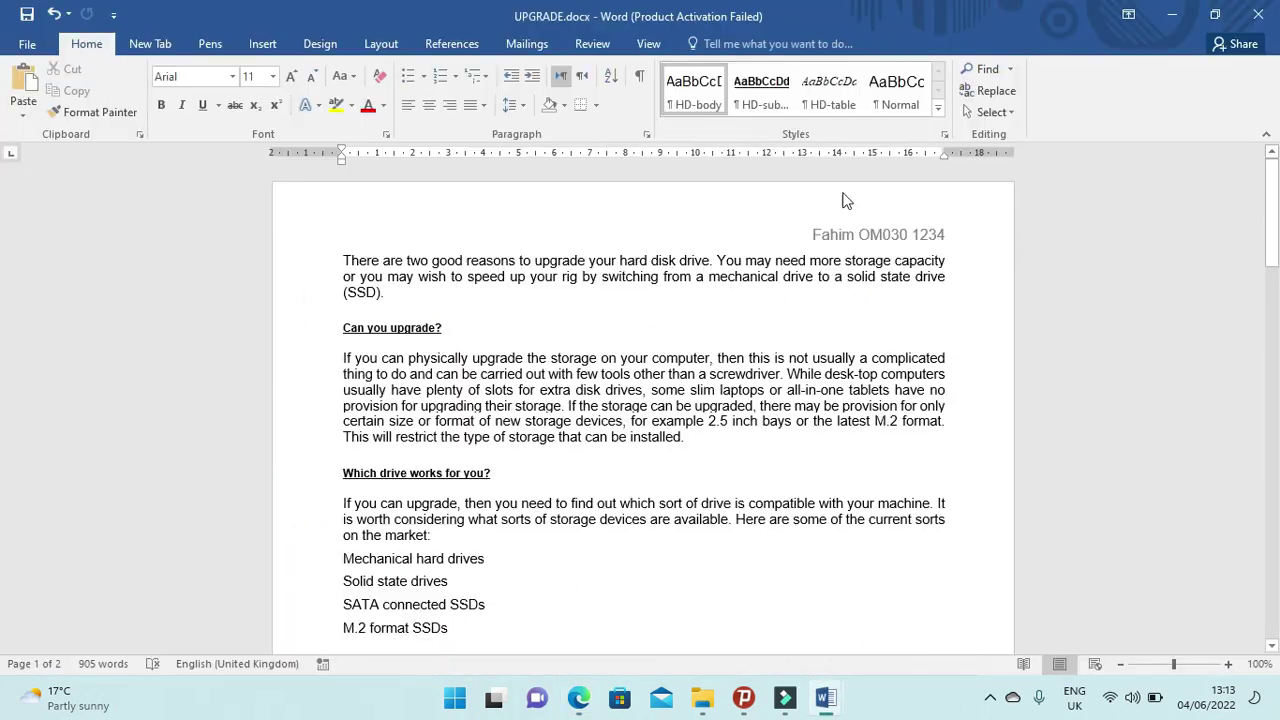
# Create a style named HD-title based on (no style) with Normal as the following paragraph.
pyautogui.click(937, 107)
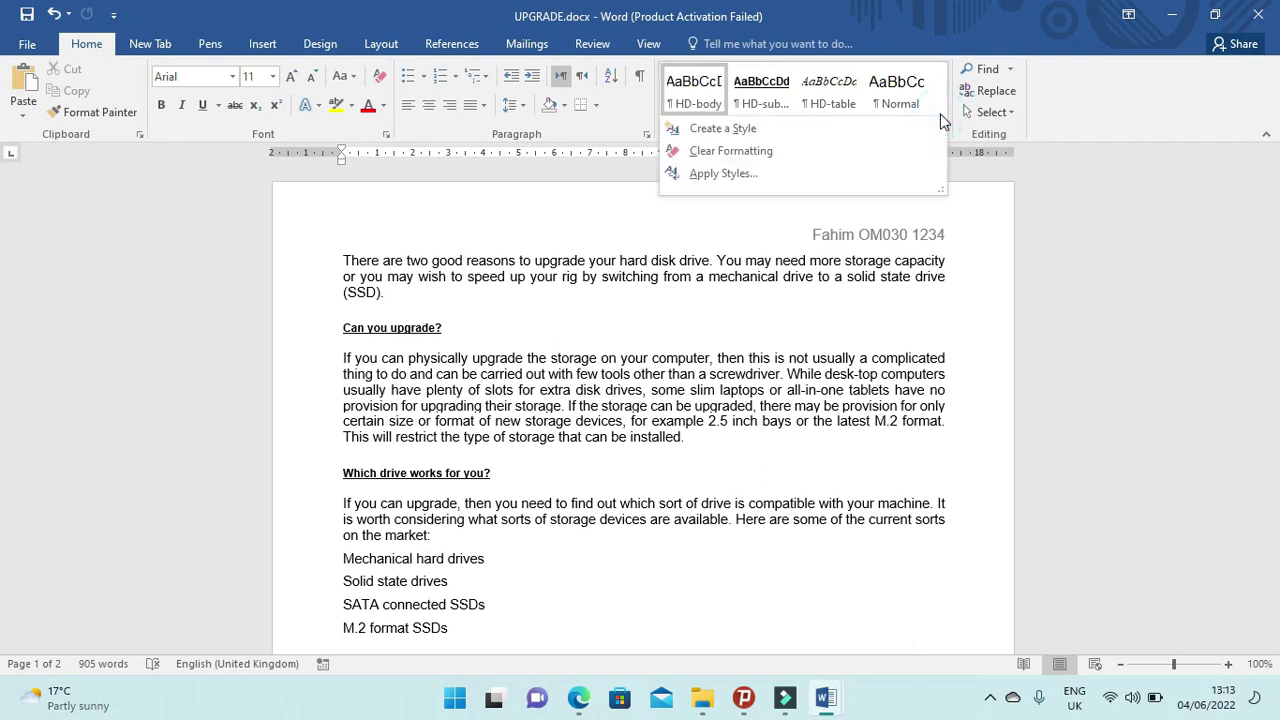
pyautogui.click(790, 127)
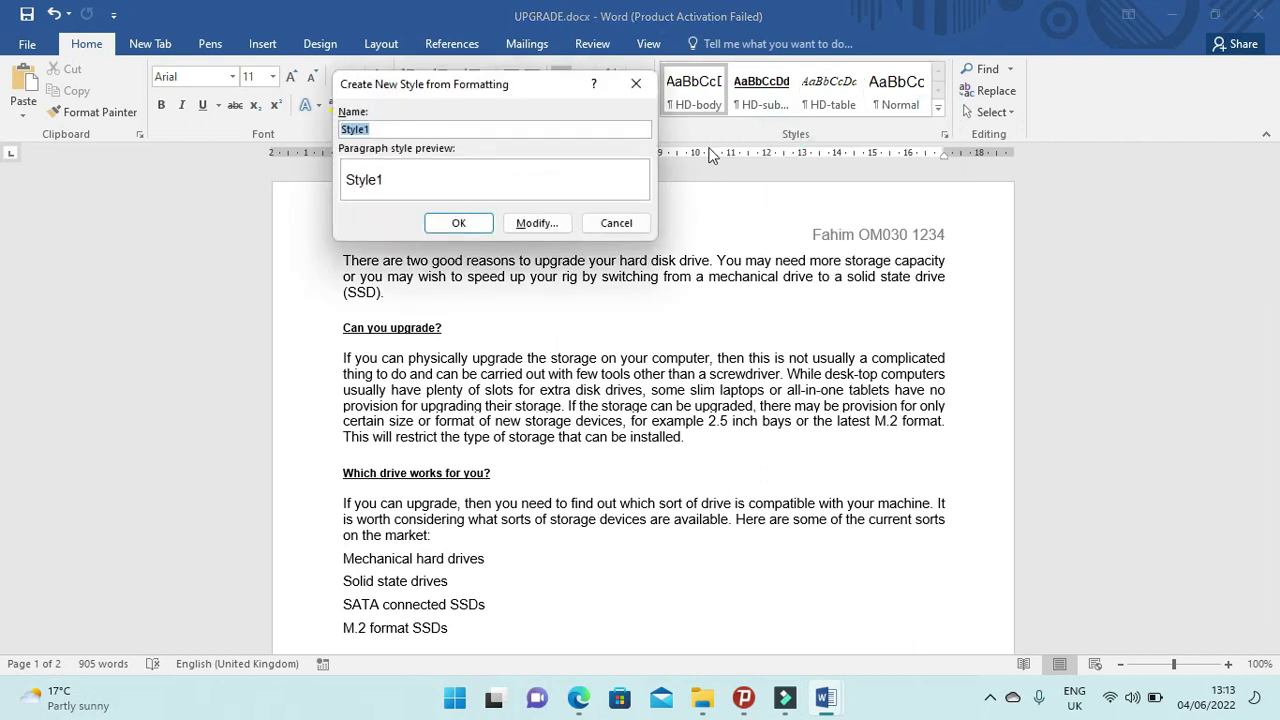
pyautogui.write('HD-title')
pyautogui.click(542, 225)
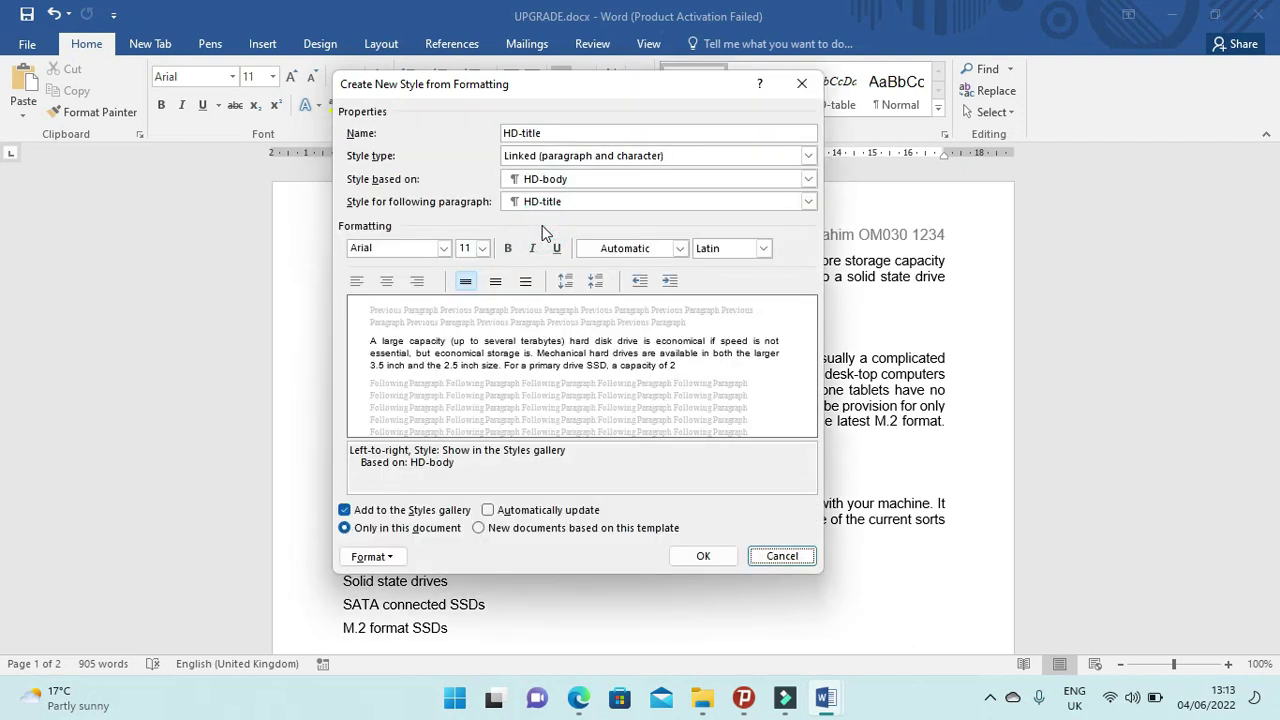
pyautogui.click(809, 180)
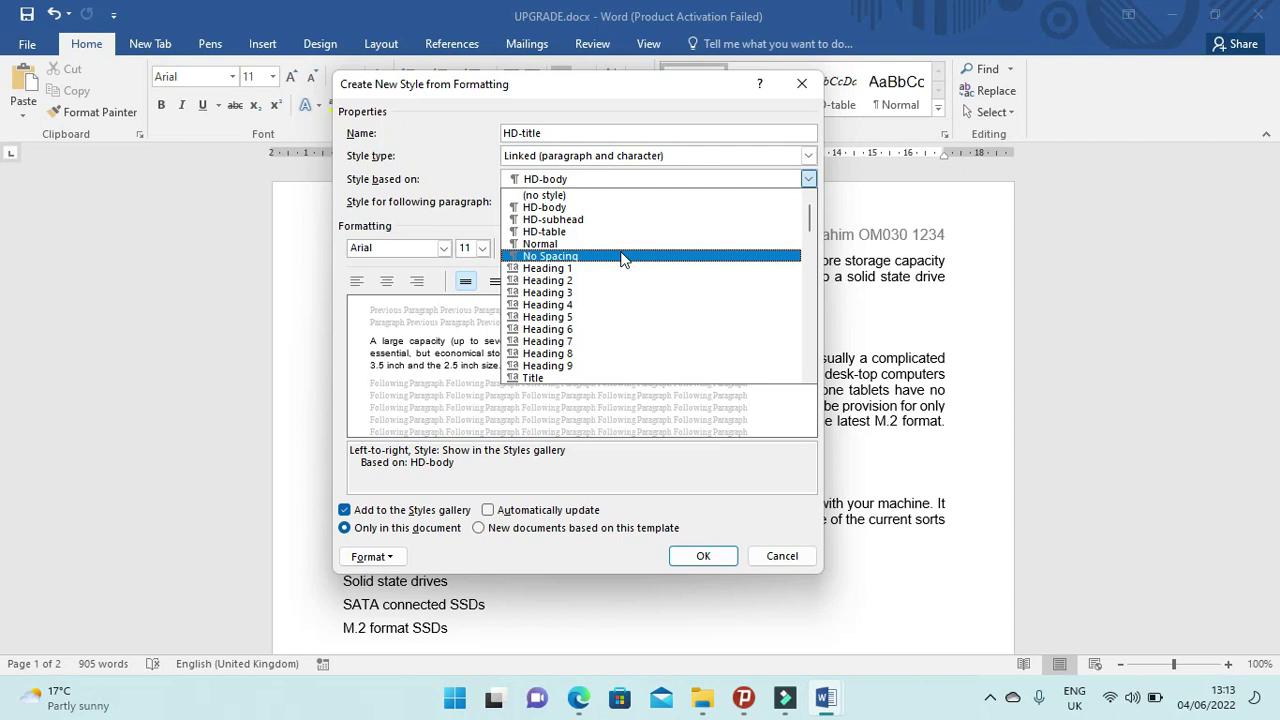
pyautogui.click(607, 195)
pyautogui.click(603, 202)
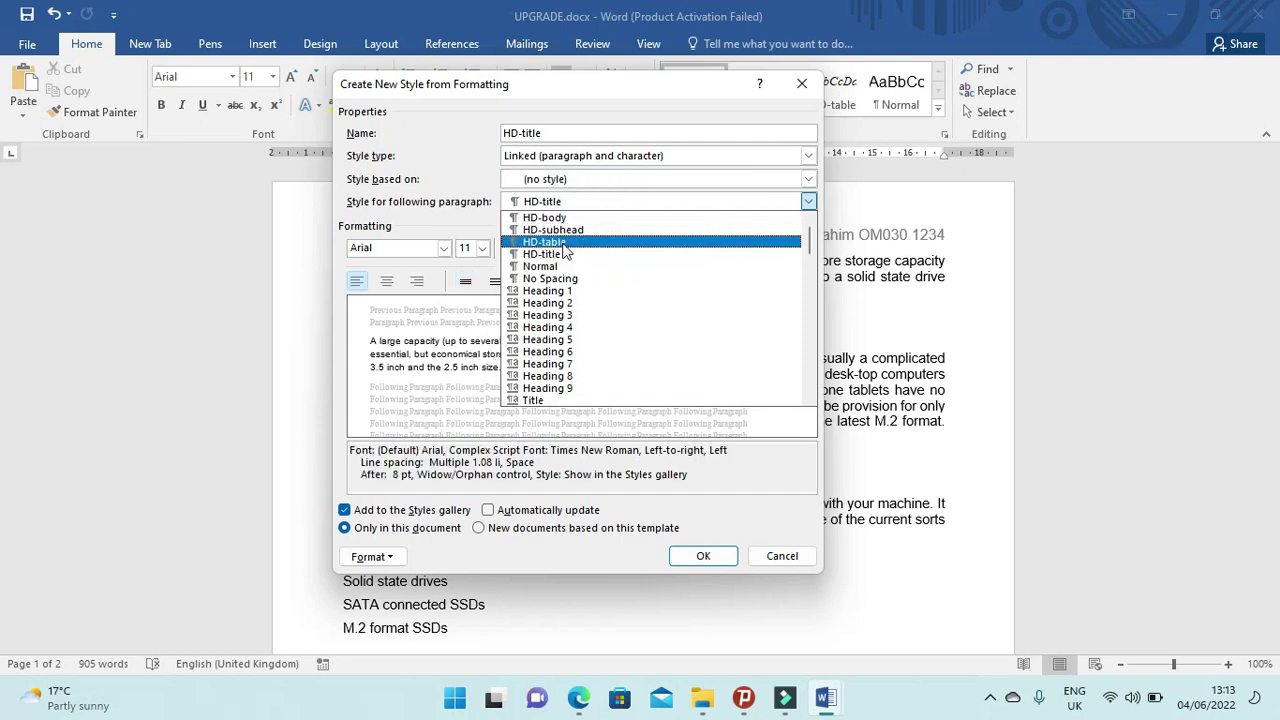
pyautogui.click(565, 267)
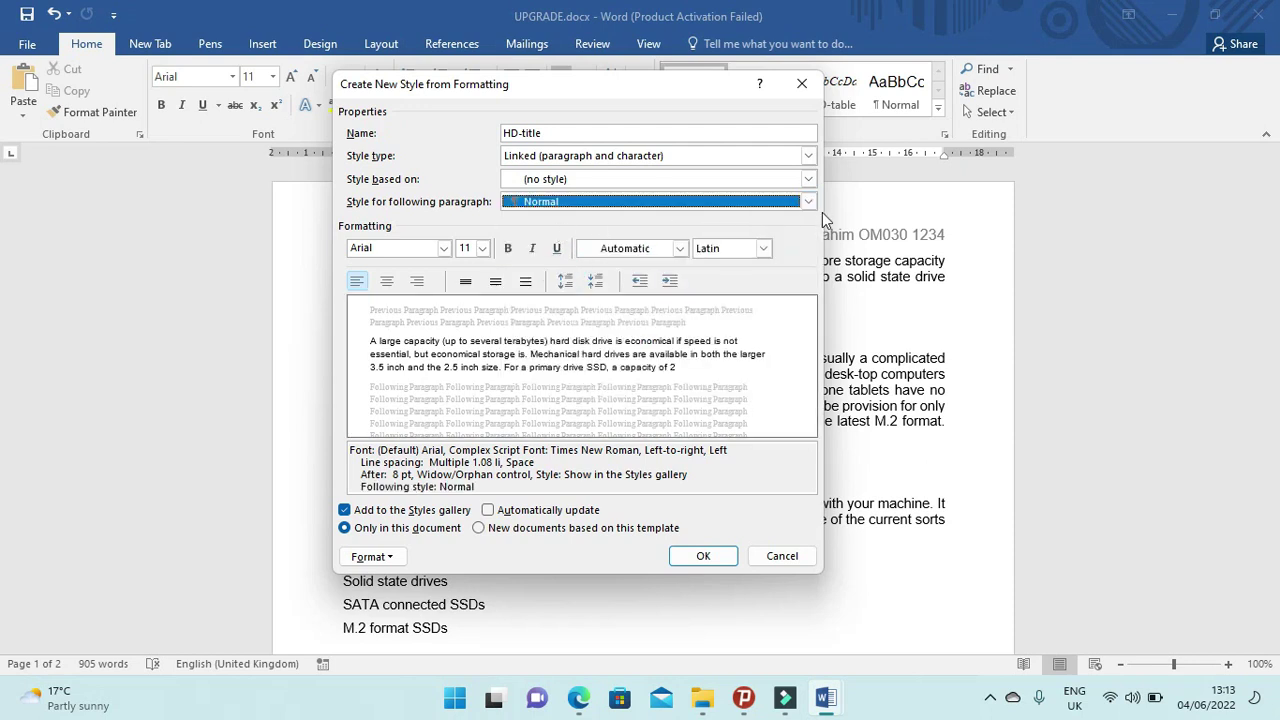
pyautogui.click(808, 202)
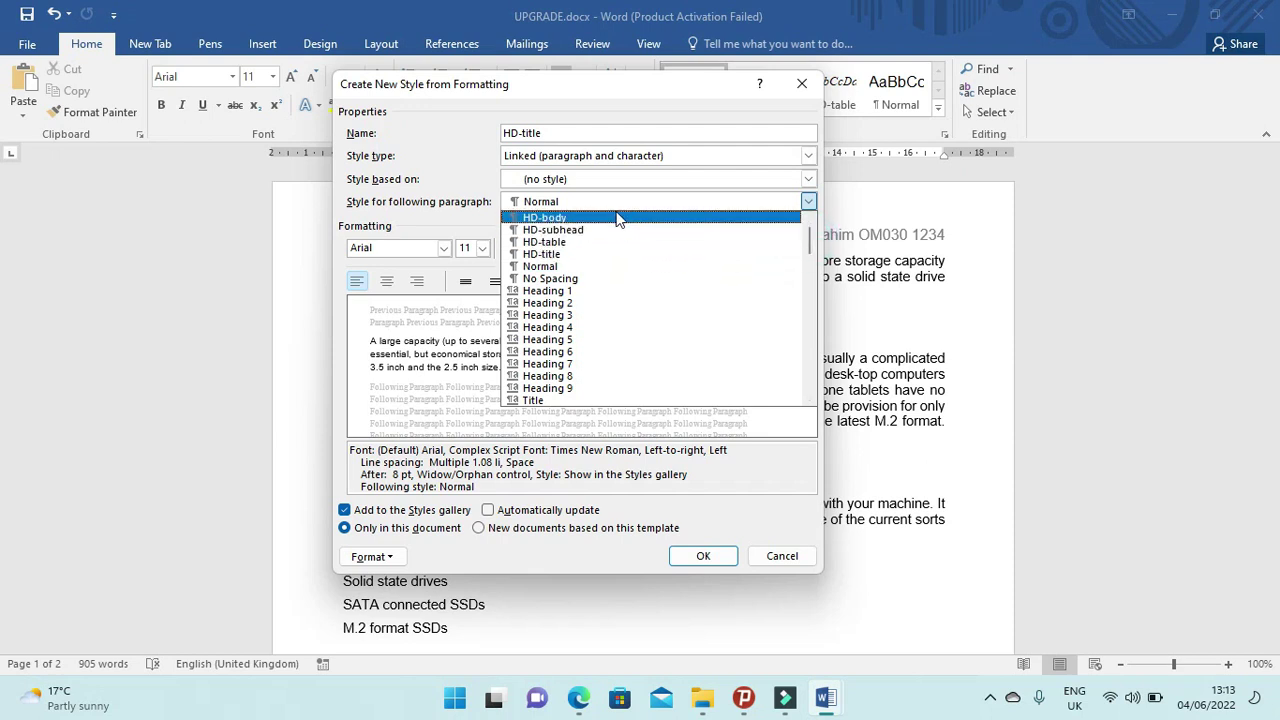
pyautogui.click(592, 266)
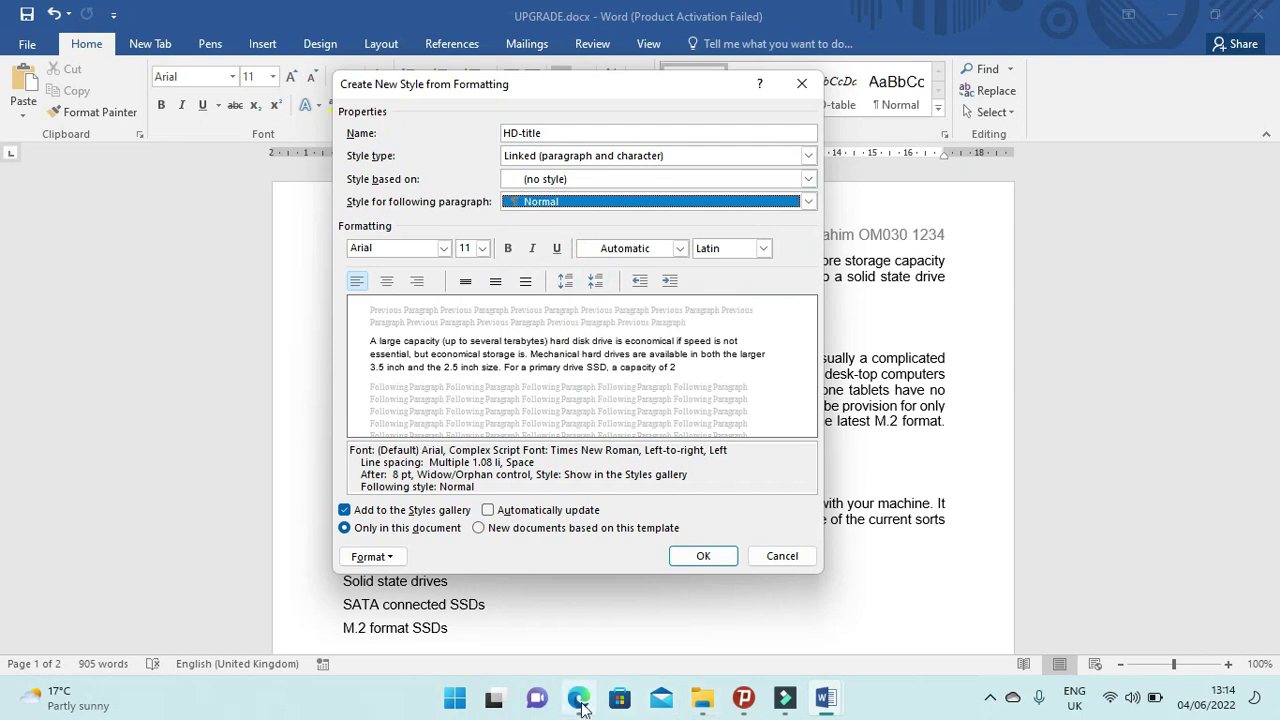
pyautogui.click(579, 700)
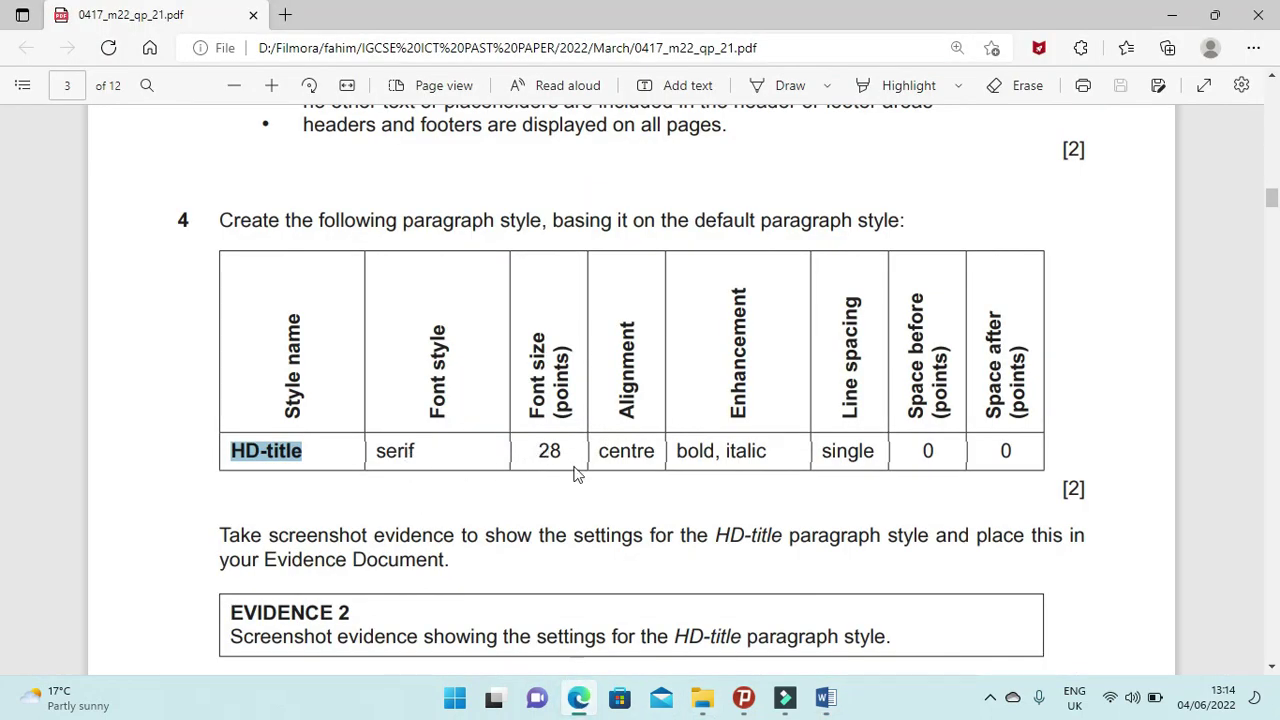
pyautogui.click(583, 697)
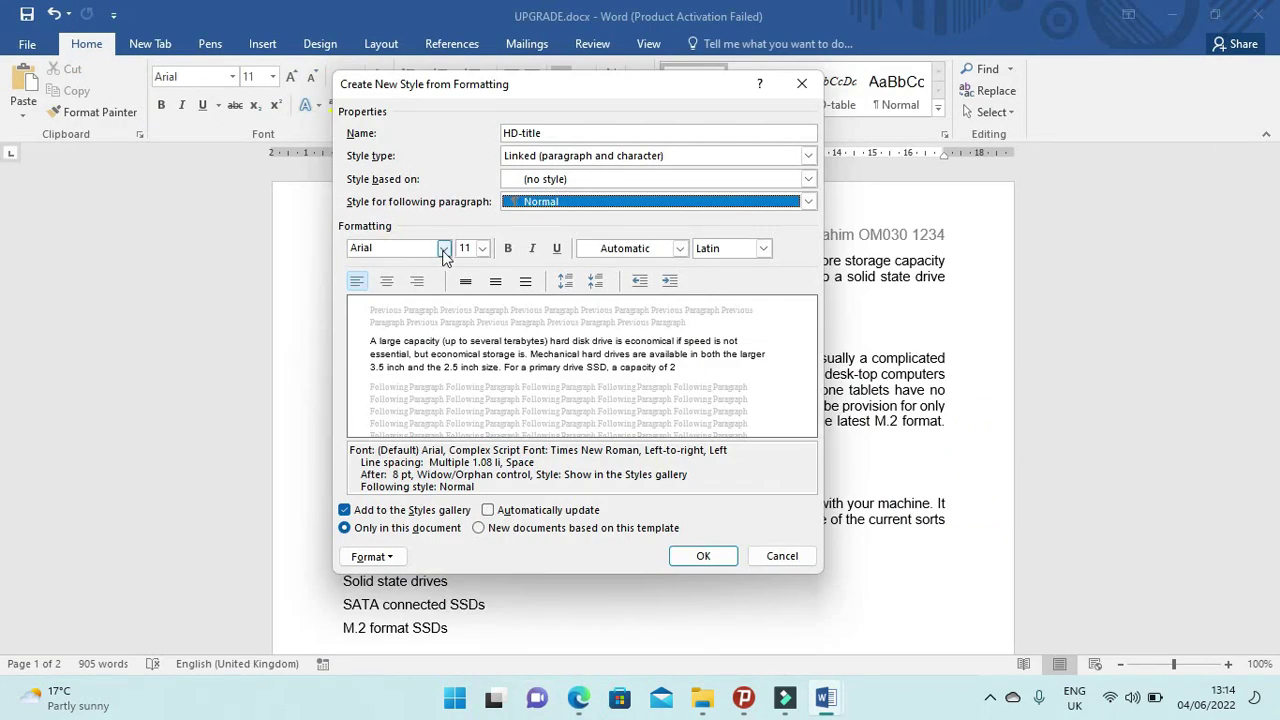
# Set the HD-title style's font to Times New Roman at 28 pt.
pyautogui.click(444, 248)
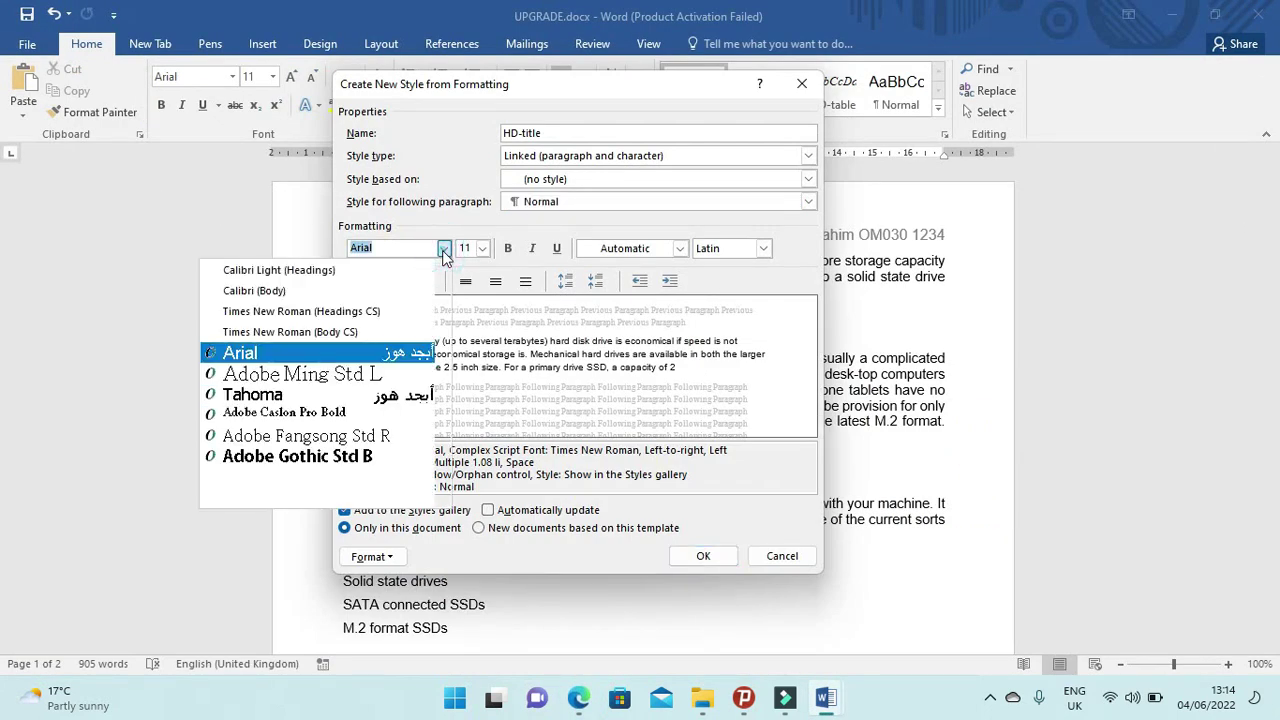
pyautogui.click(349, 332)
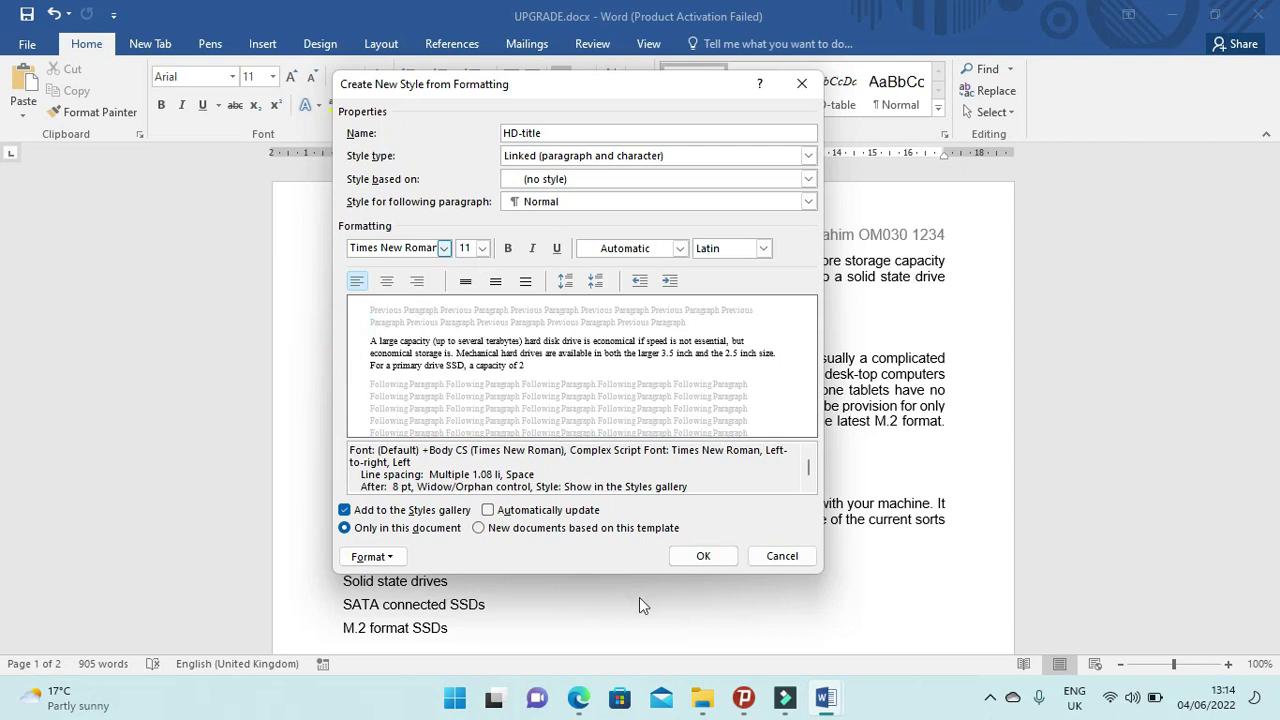
pyautogui.click(580, 697)
pyautogui.click(580, 697)
pyautogui.click(482, 248)
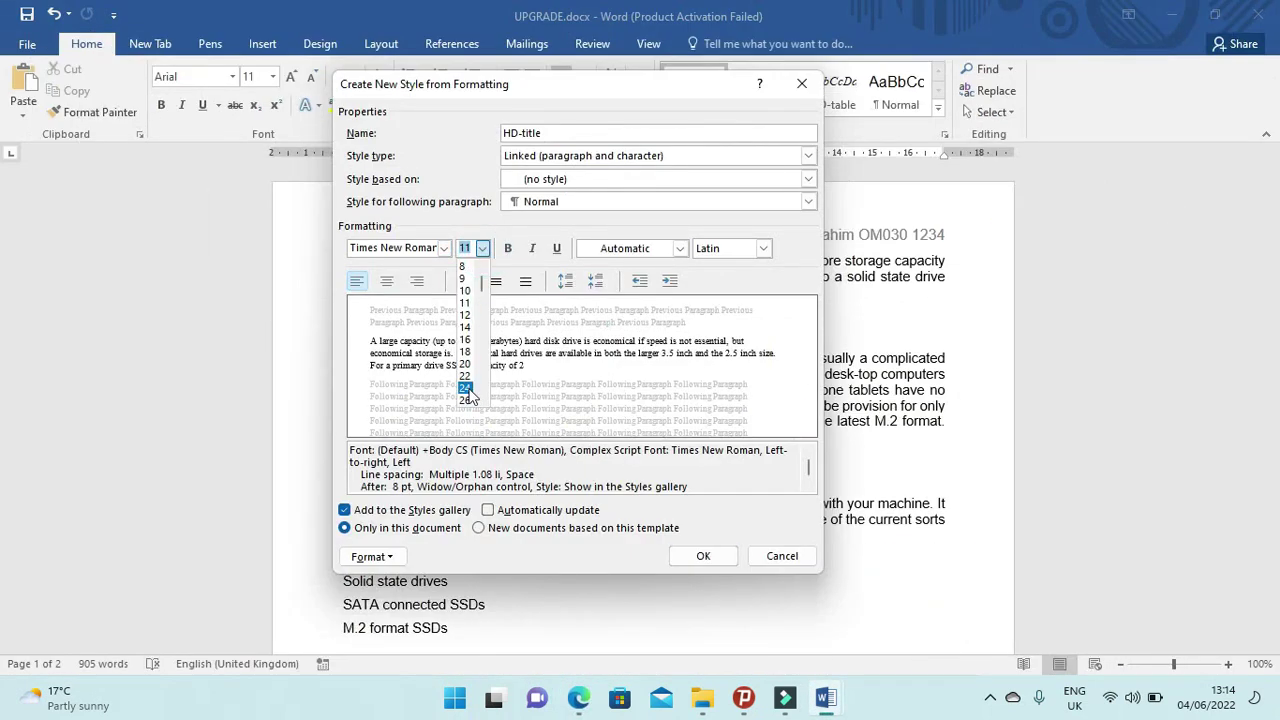
pyautogui.click(467, 410)
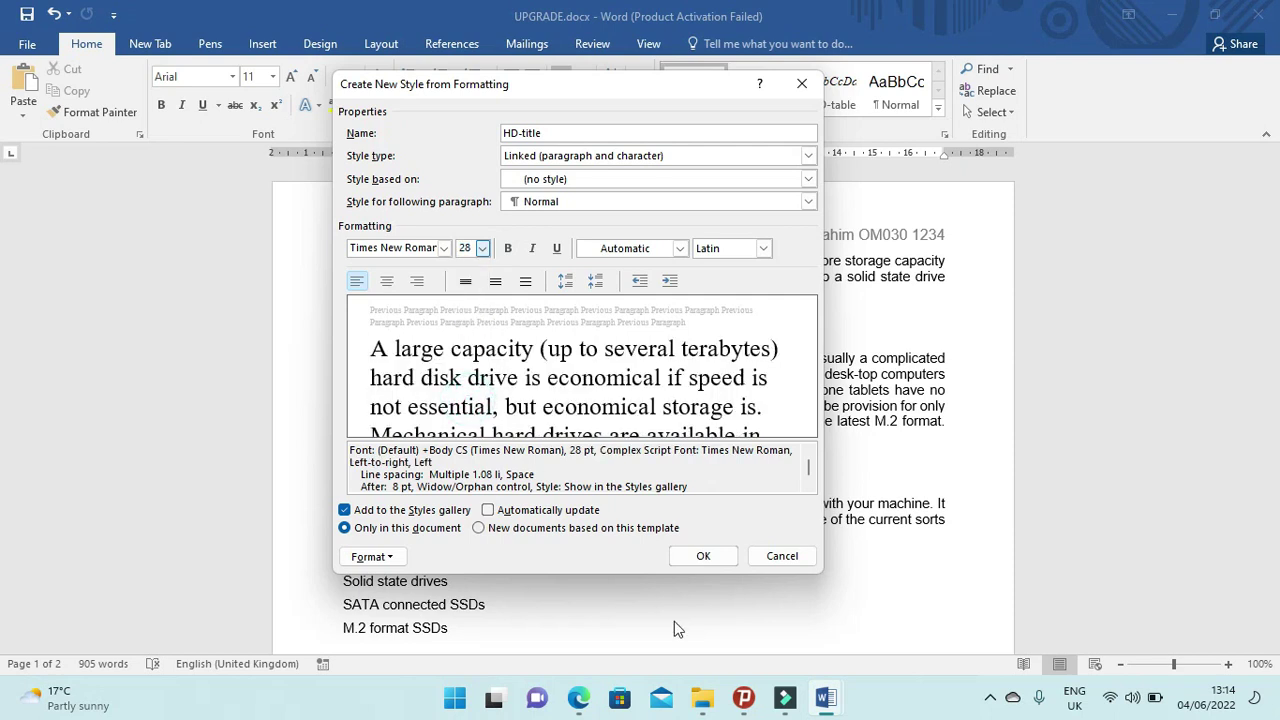
pyautogui.click(580, 699)
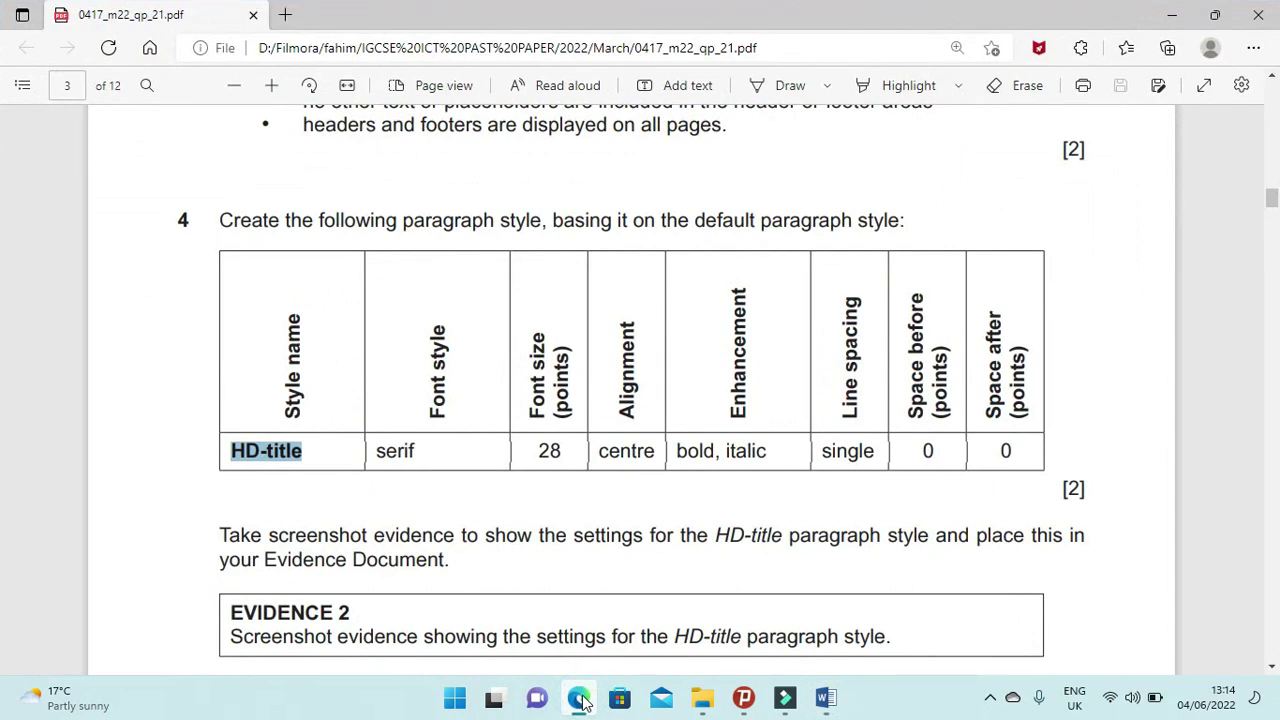
pyautogui.click(580, 699)
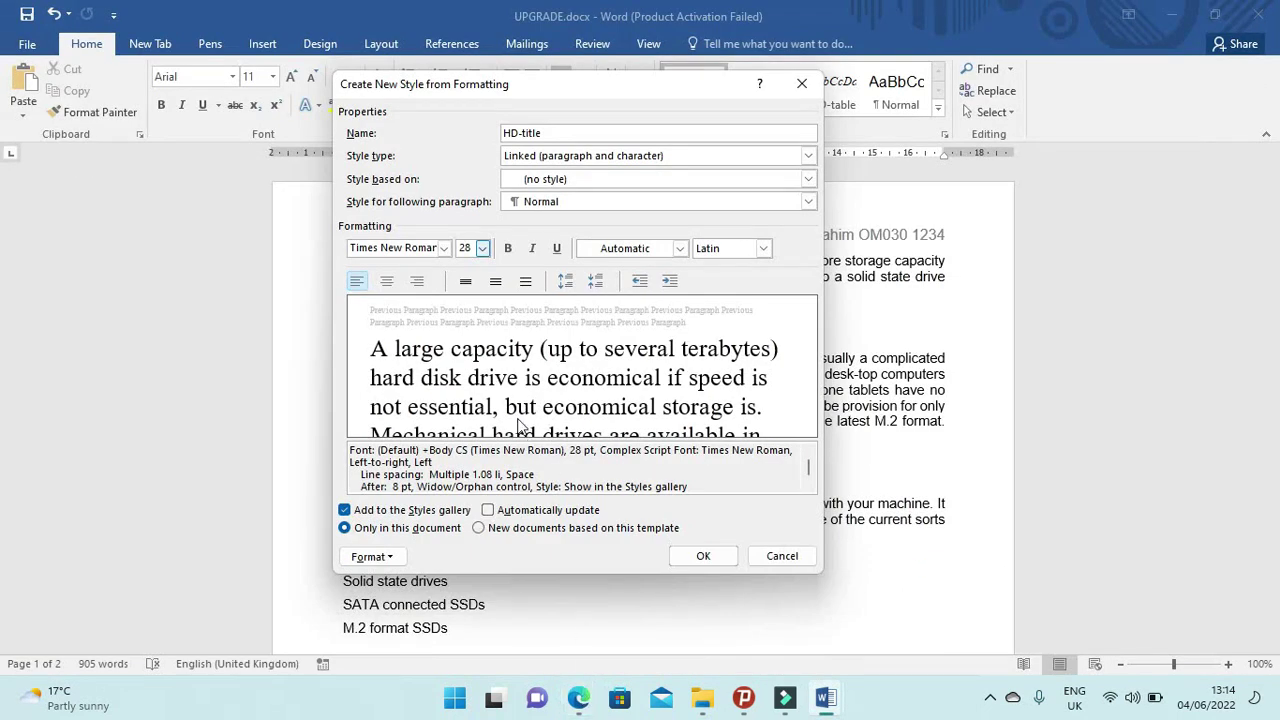
# Make the HD-title style centred, bold and italic.
pyautogui.click(387, 282)
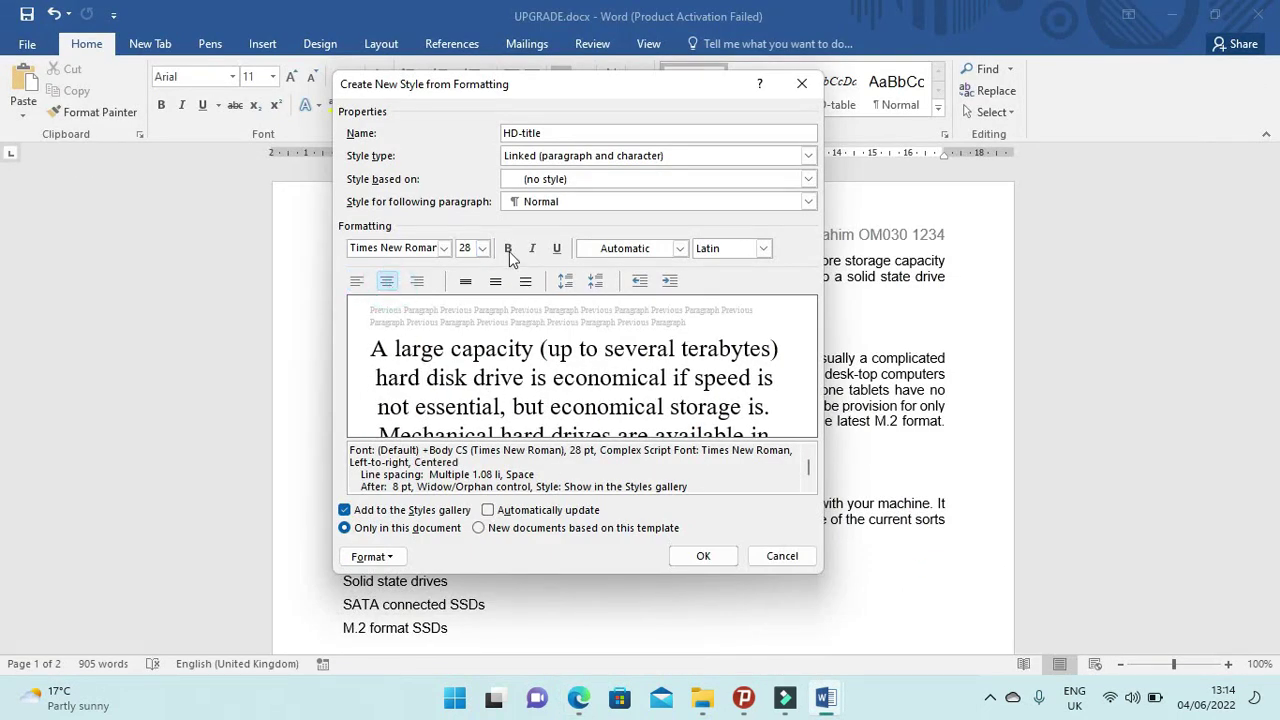
pyautogui.click(508, 249)
pyautogui.click(532, 249)
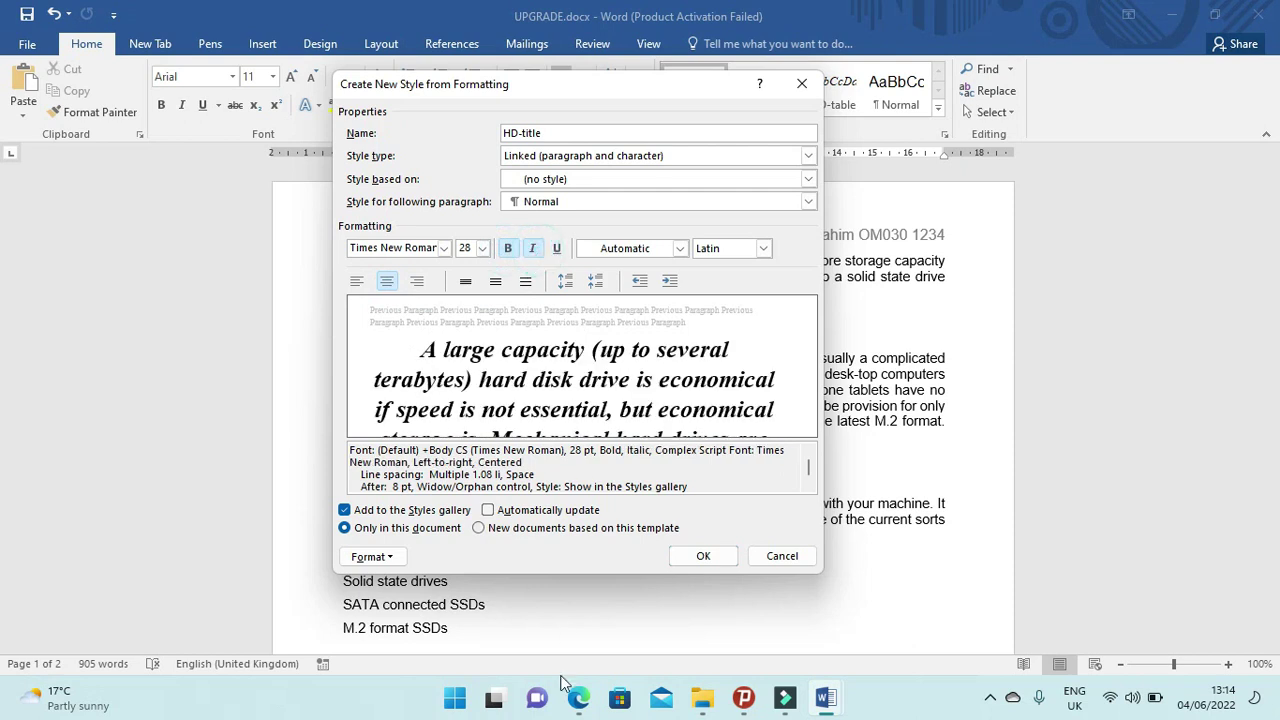
pyautogui.click(579, 699)
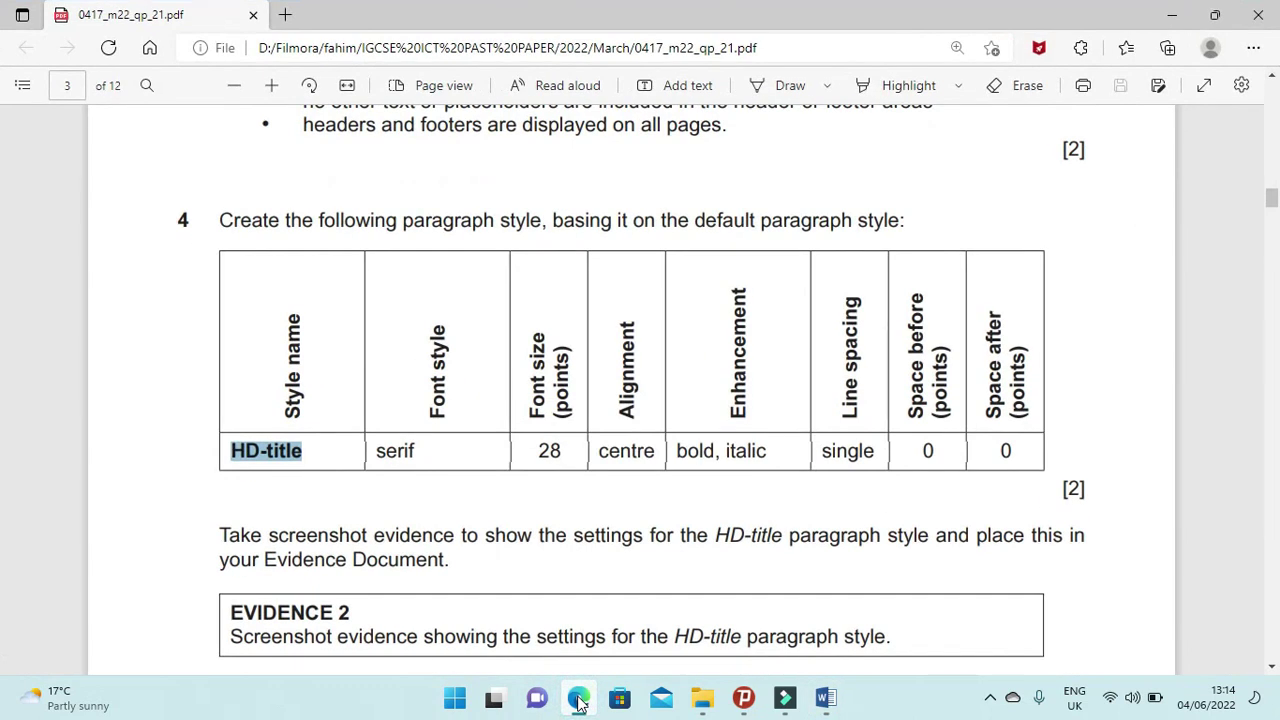
pyautogui.click(579, 699)
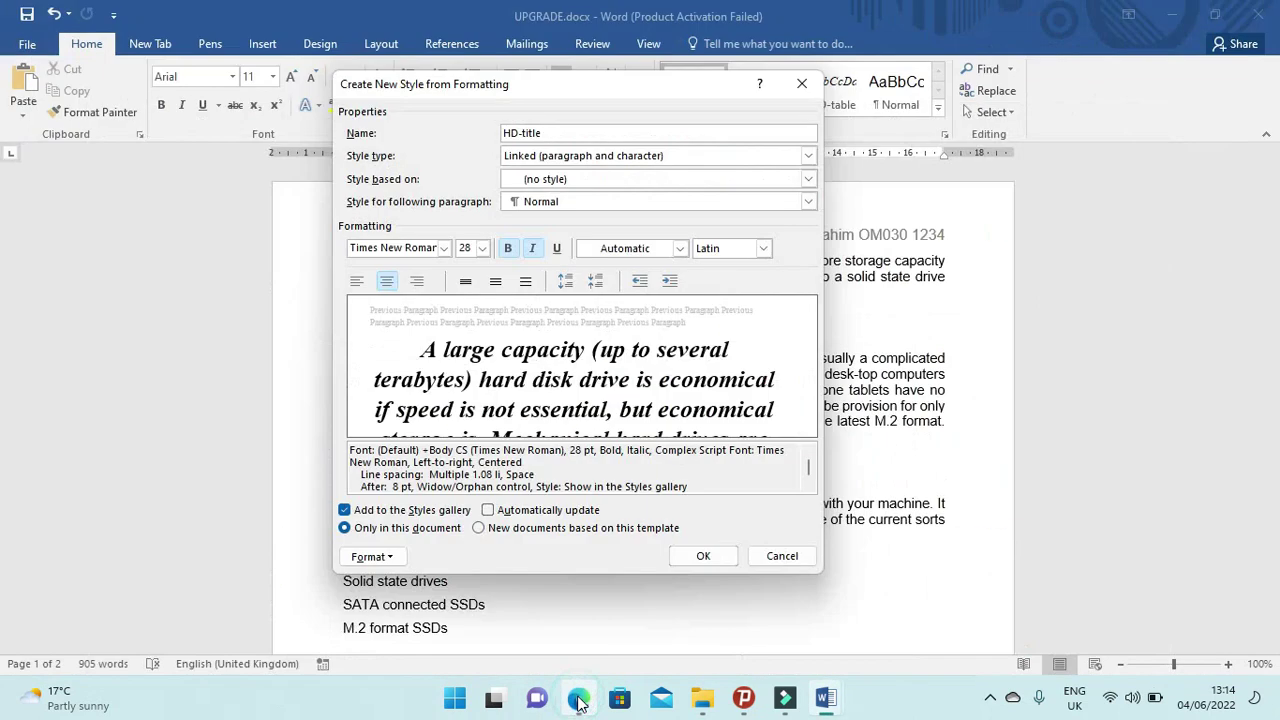
pyautogui.click(390, 557)
# Set the HD-title style's line spacing to single and check the exam's spacing requirements.
pyautogui.click(359, 385)
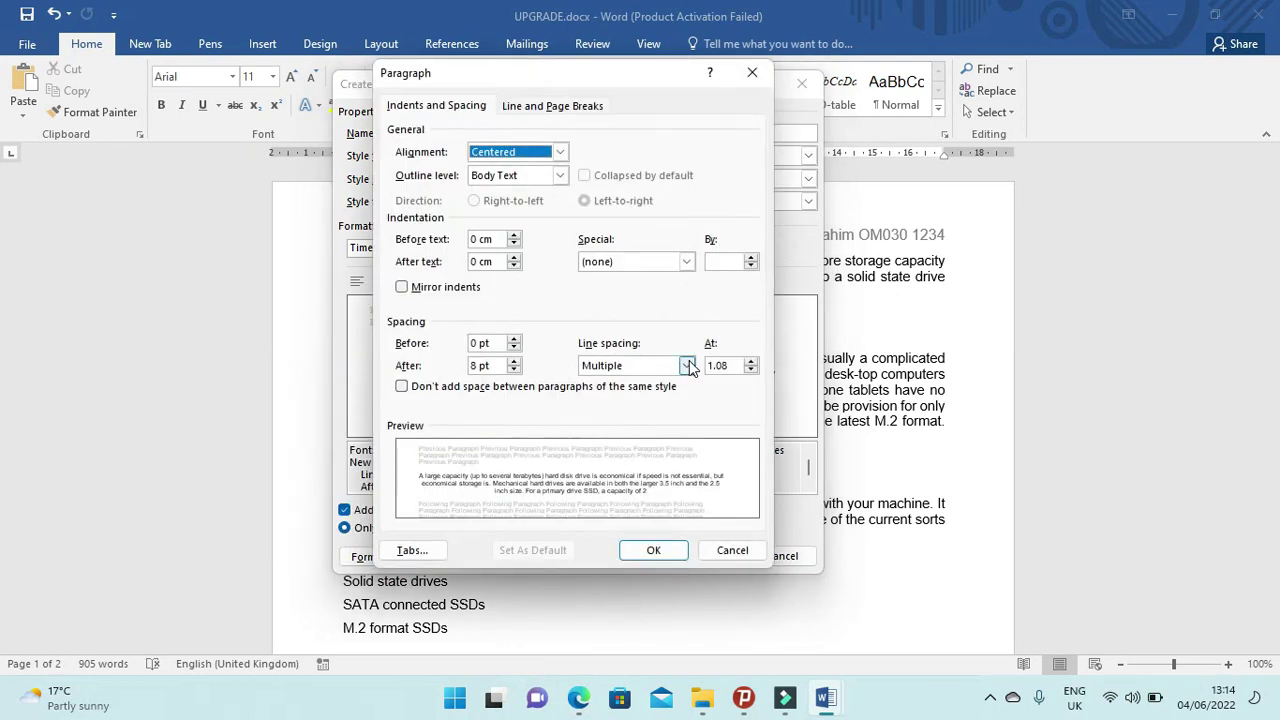
pyautogui.click(689, 366)
pyautogui.click(600, 378)
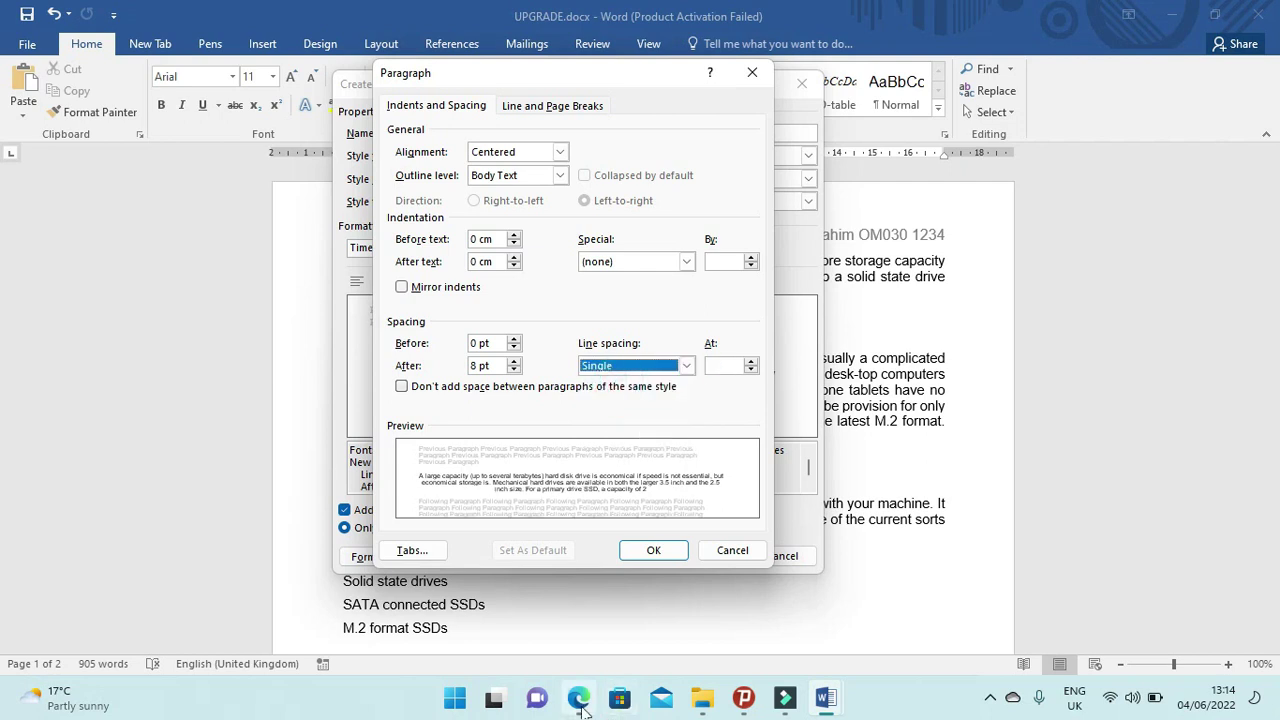
pyautogui.click(578, 700)
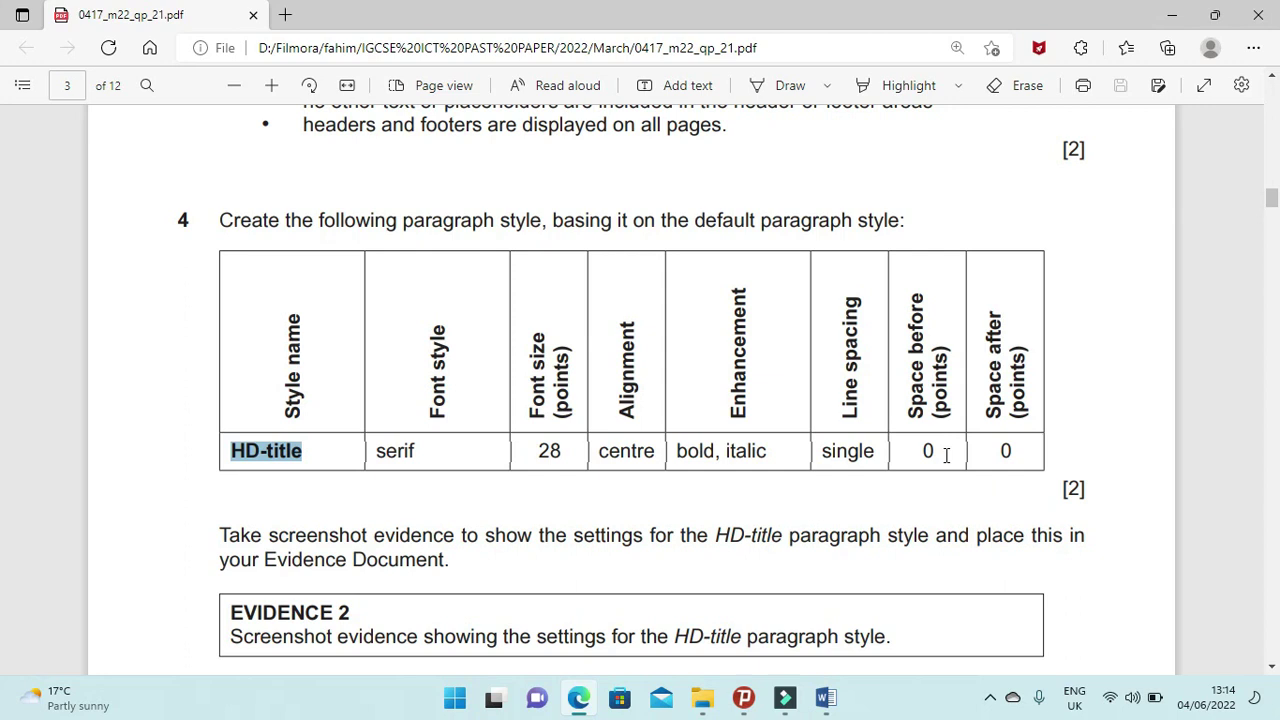
pyautogui.moveTo(580, 699)
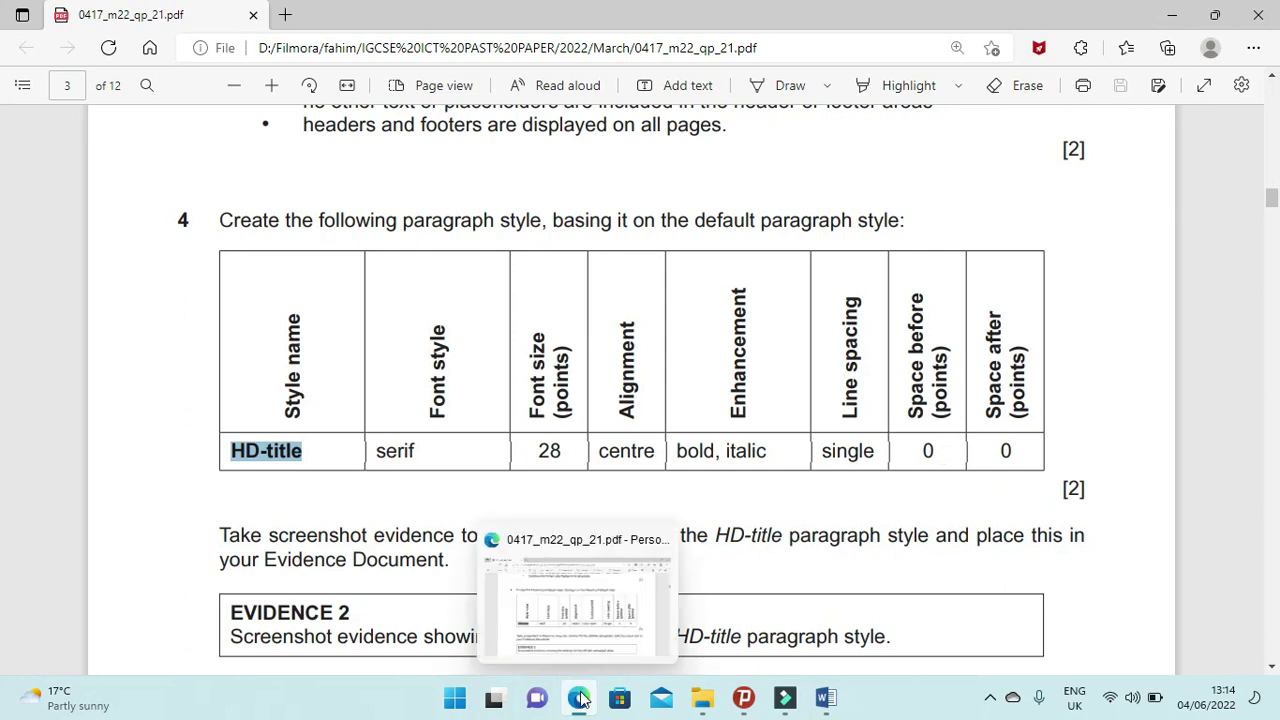
pyautogui.moveTo(703, 703)
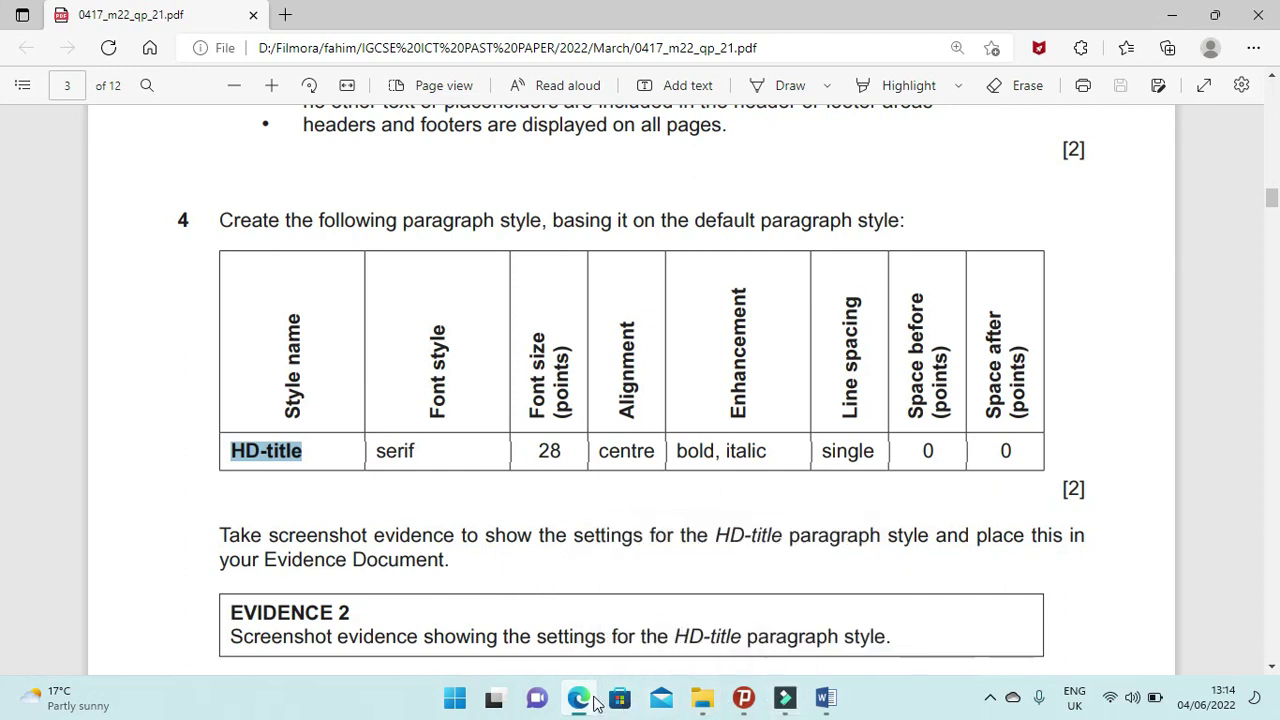
pyautogui.click(825, 698)
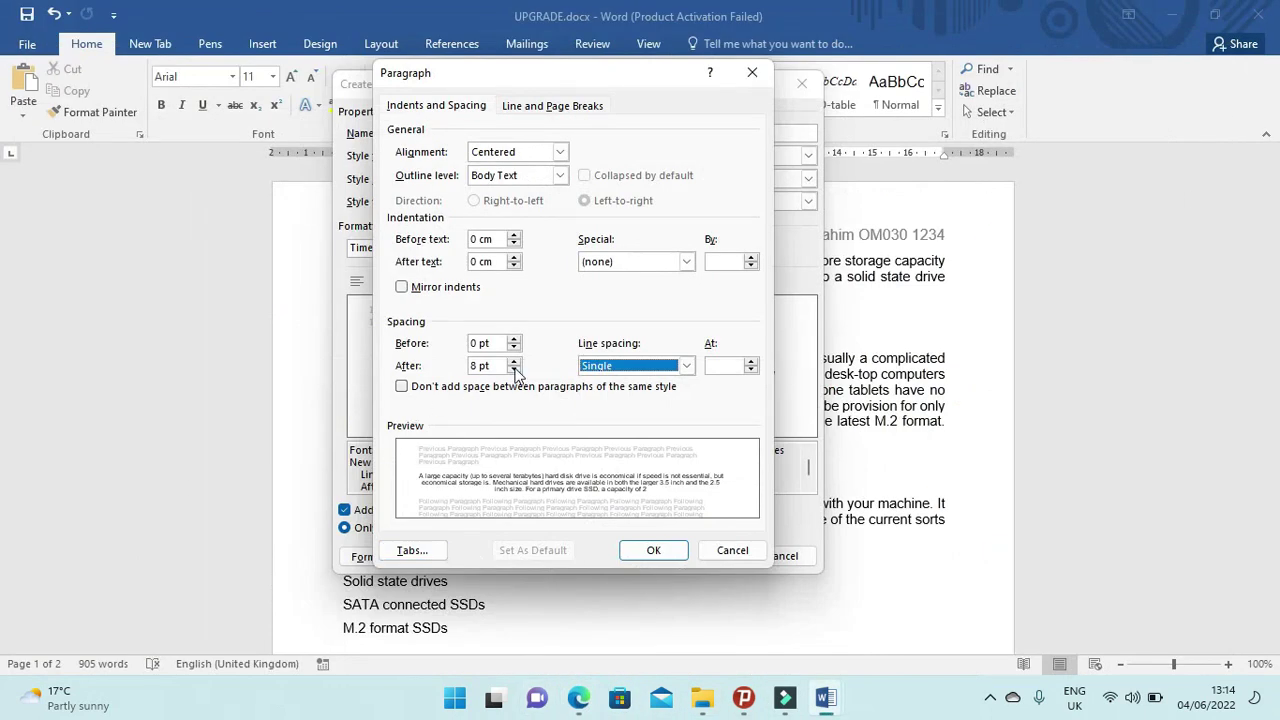
# Reduce the style's space after to 0 pt and save the HD-title style.
pyautogui.click(514, 369)
pyautogui.click(514, 369)
pyautogui.click(514, 369)
pyautogui.click(514, 360)
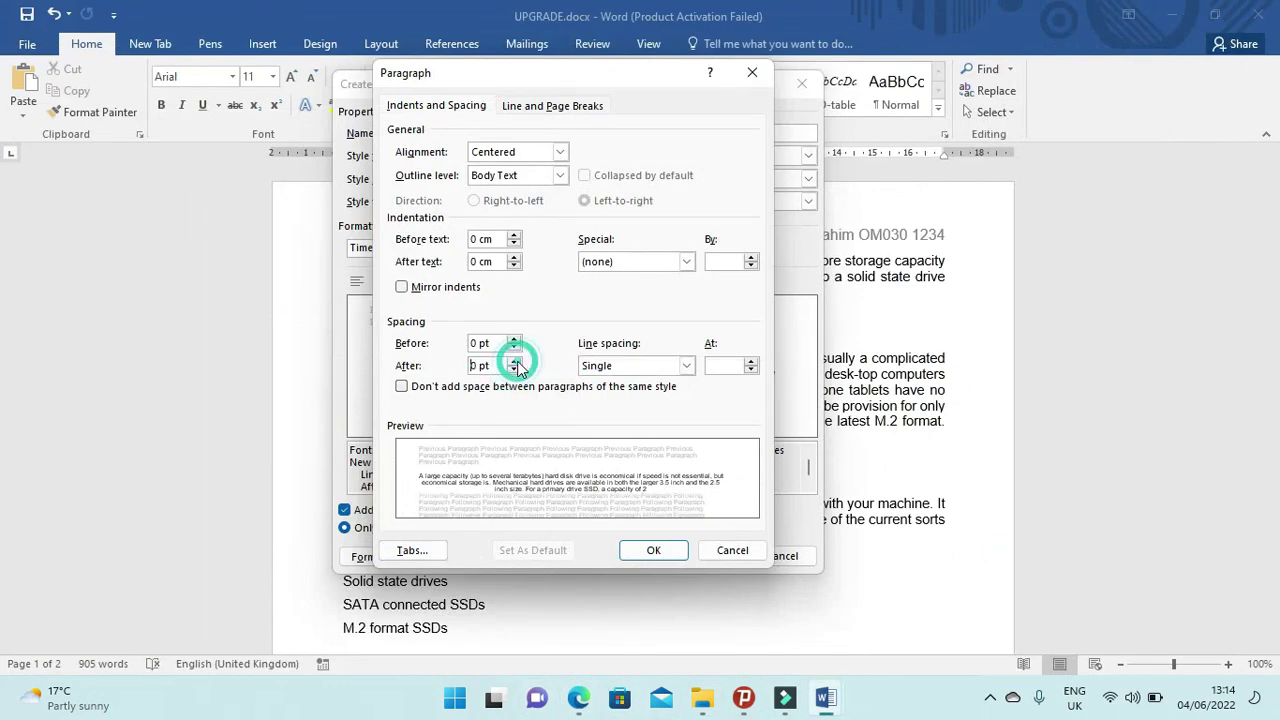
pyautogui.click(667, 553)
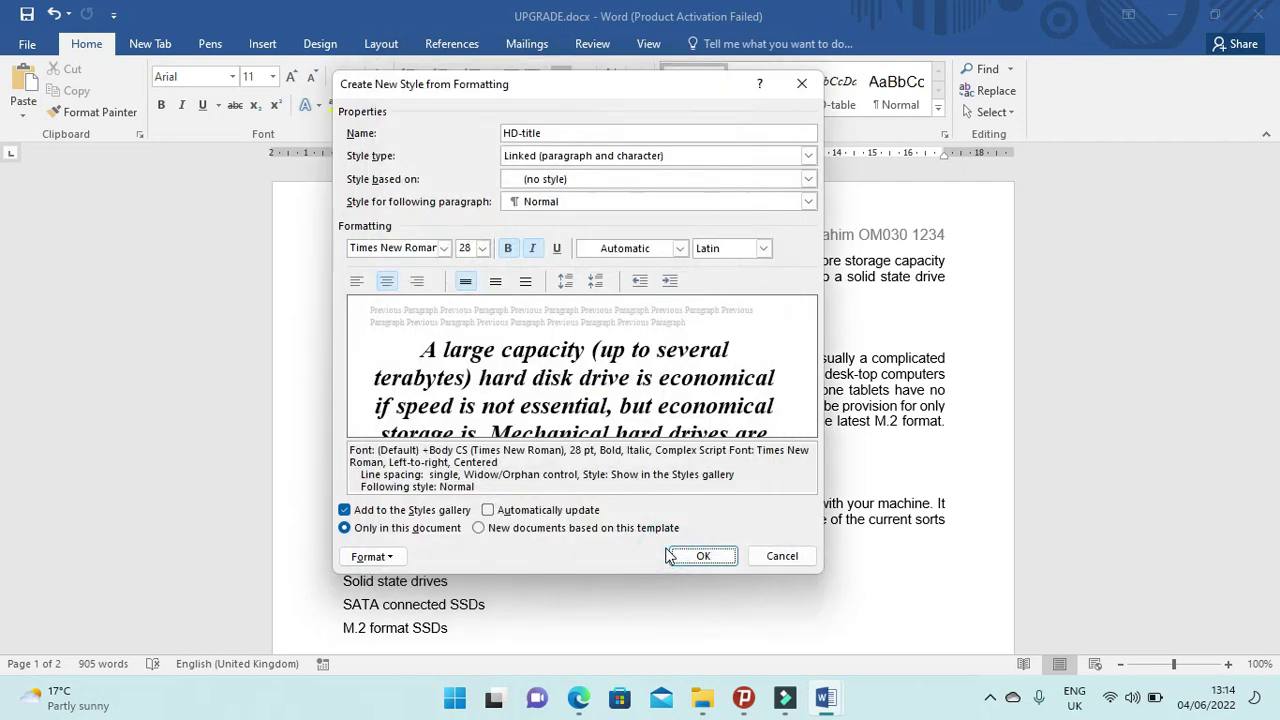
pyautogui.click(694, 557)
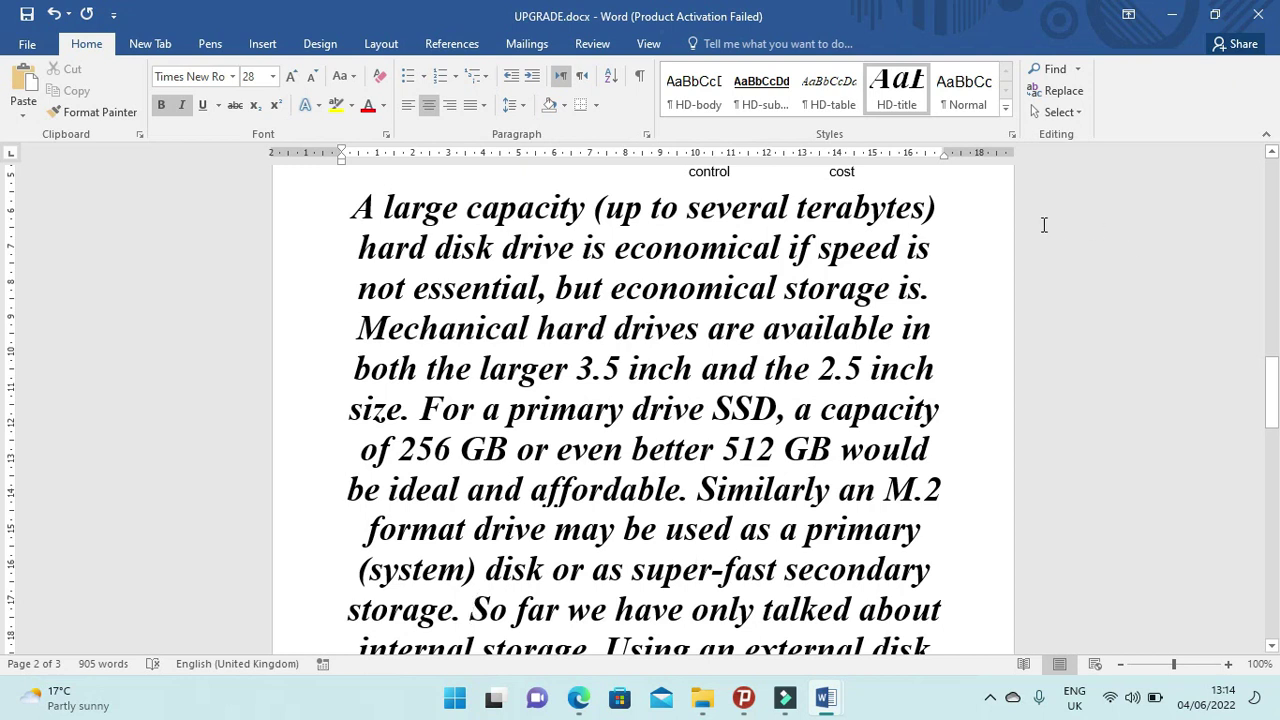
pyautogui.scroll(-7, 950, 465)
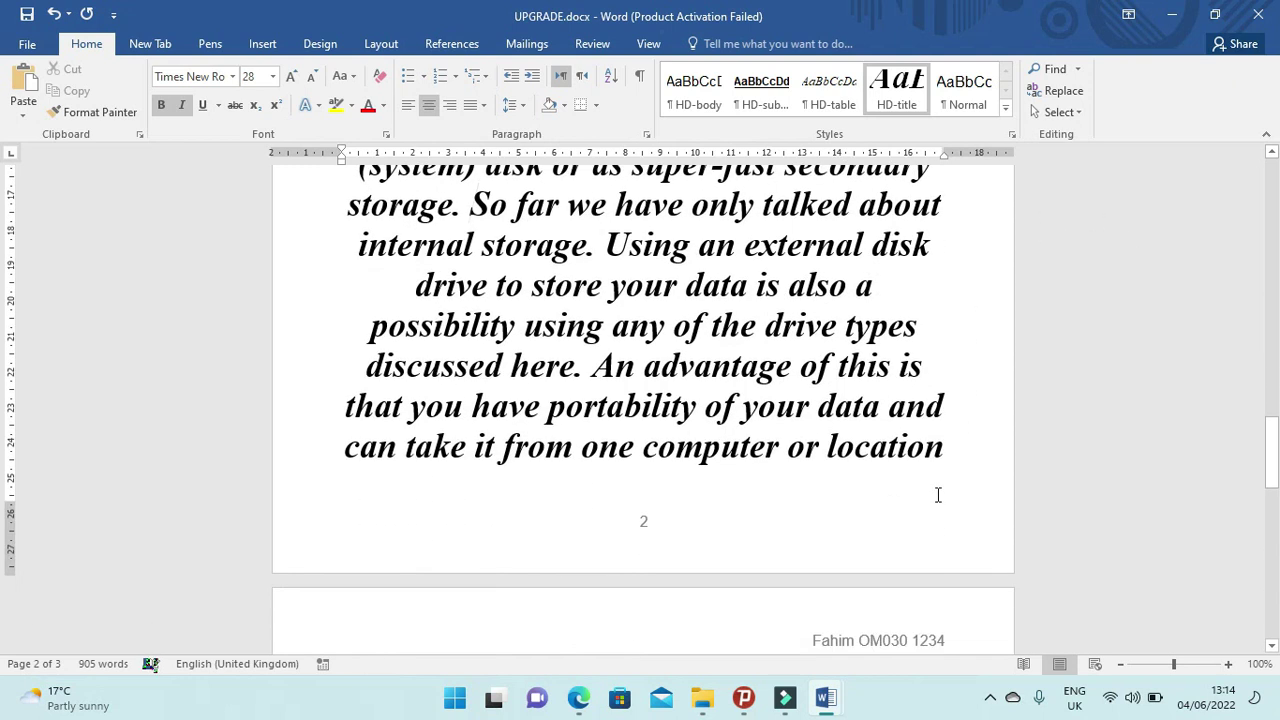
pyautogui.click(581, 706)
pyautogui.scroll(-3, 484, 496)
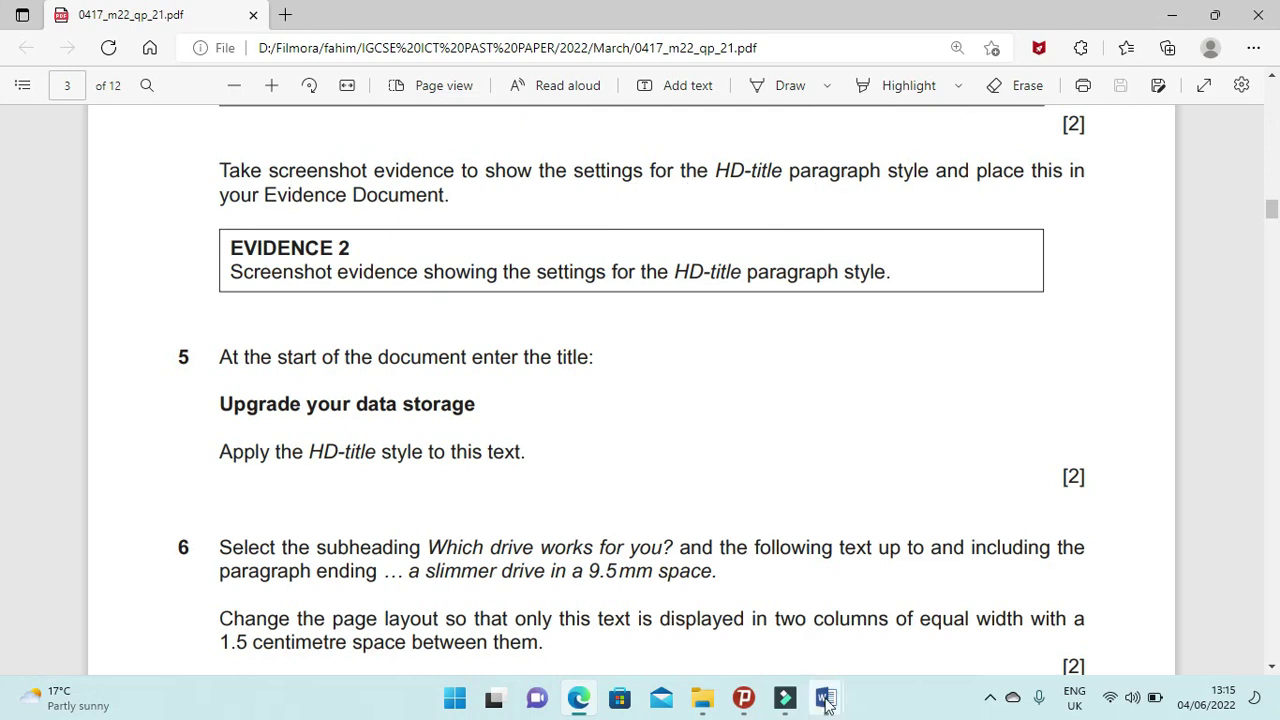
pyautogui.moveTo(826, 697)
pyautogui.click(895, 607)
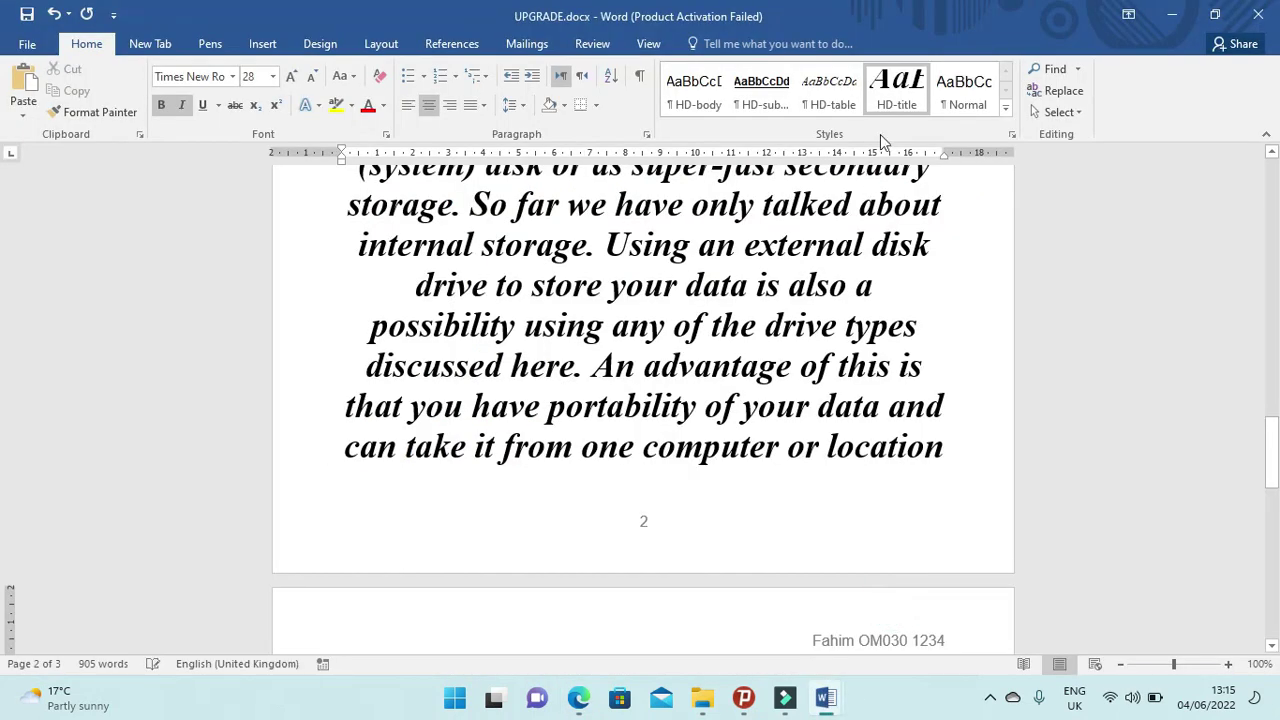
# Review and screenshot the HD-title style settings, then bring M2221EVIDENCE1234.docx to the front.
pyautogui.rightClick(903, 92)
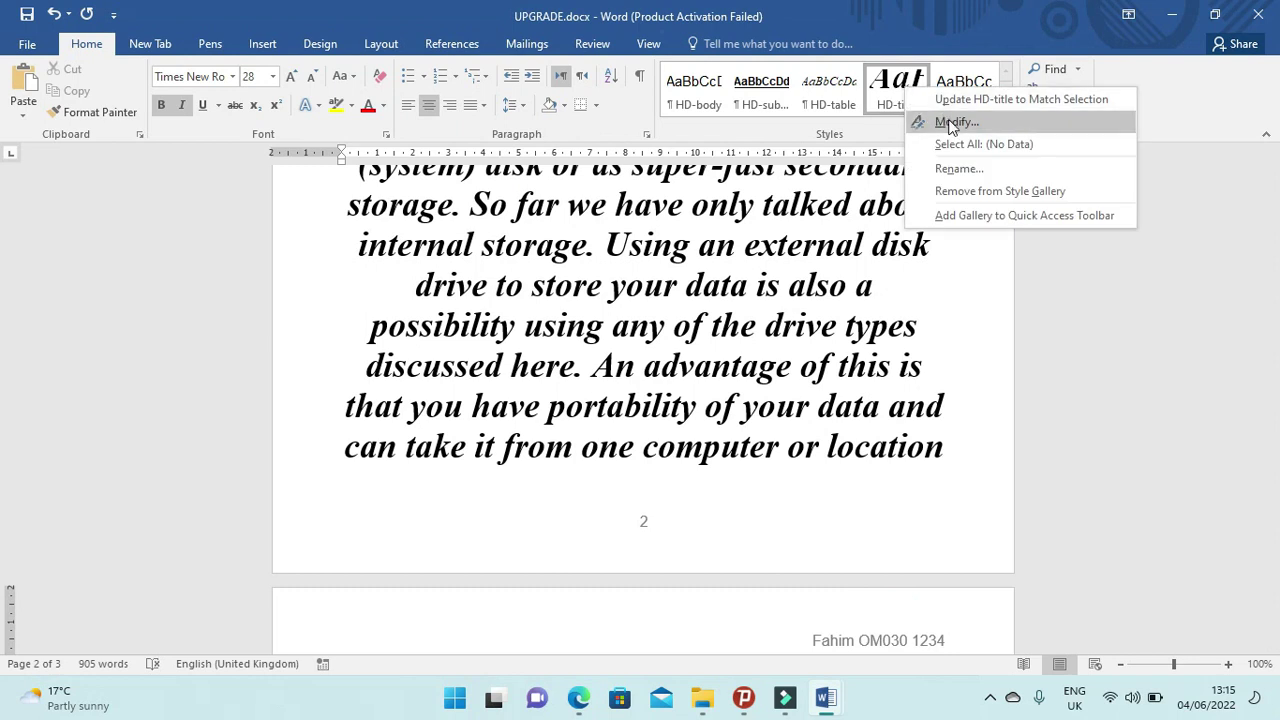
pyautogui.click(952, 122)
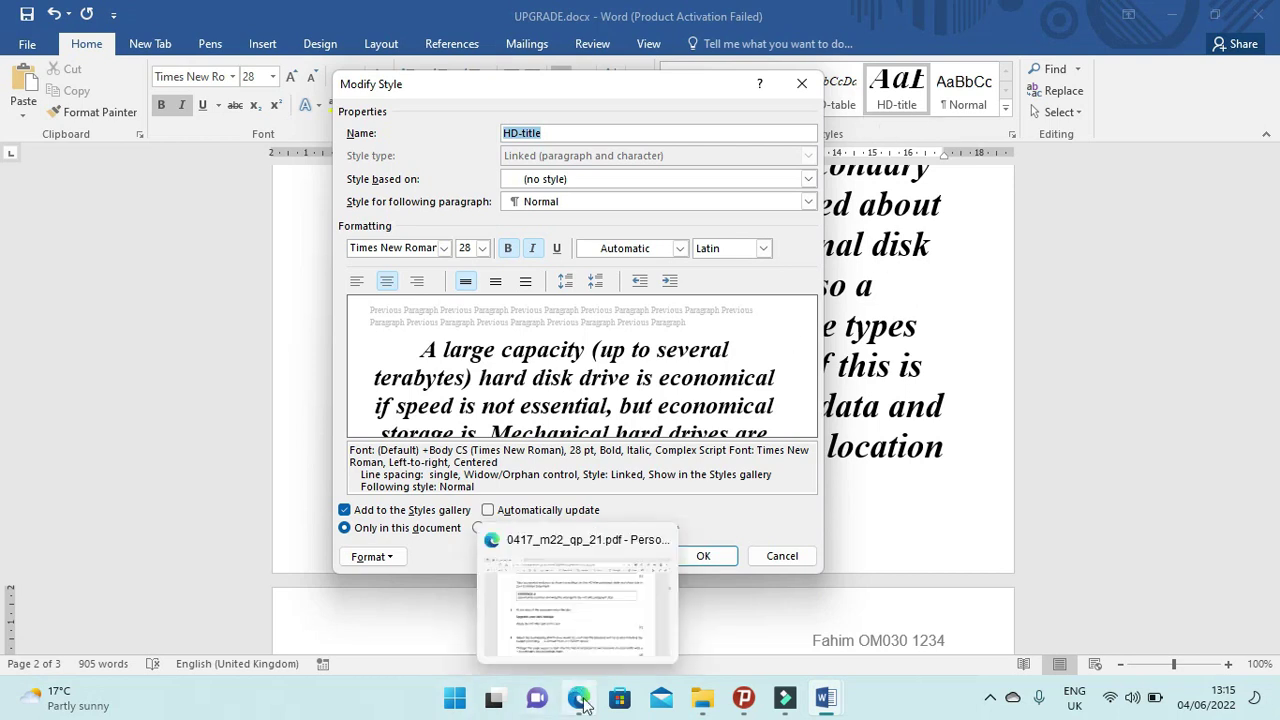
pyautogui.click(826, 697)
pyautogui.click(791, 623)
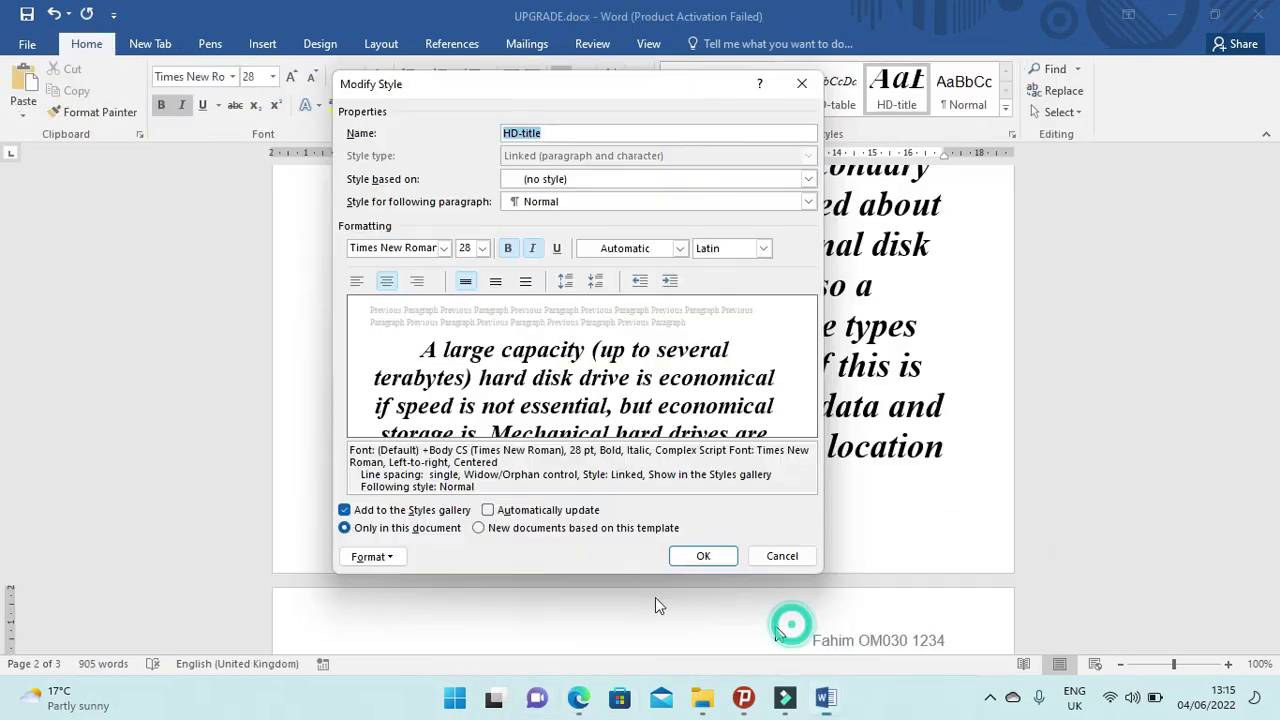
pyautogui.click(703, 557)
pyautogui.click(824, 695)
pyautogui.click(757, 592)
# Paste the HD-title settings screenshot under Step 4 and crop it to the Modify Style dialog.
pyautogui.click(451, 389)
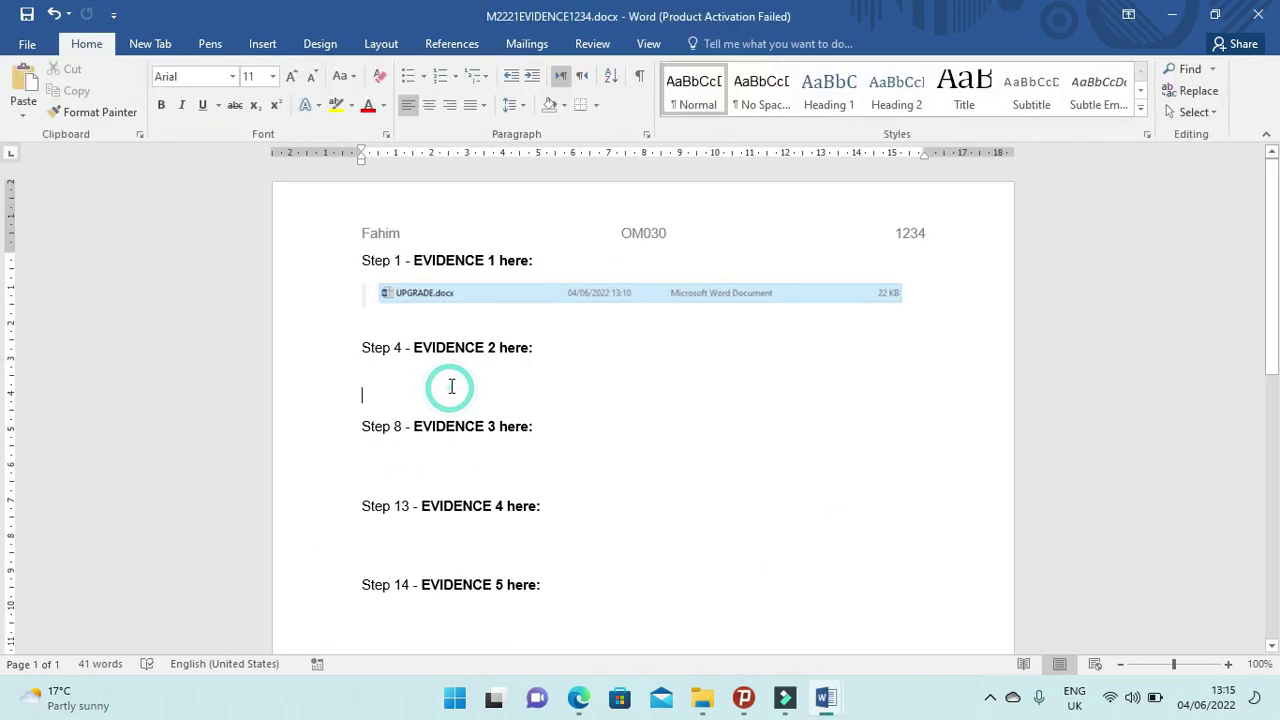
pyautogui.hotkey('ctrl', 'v')
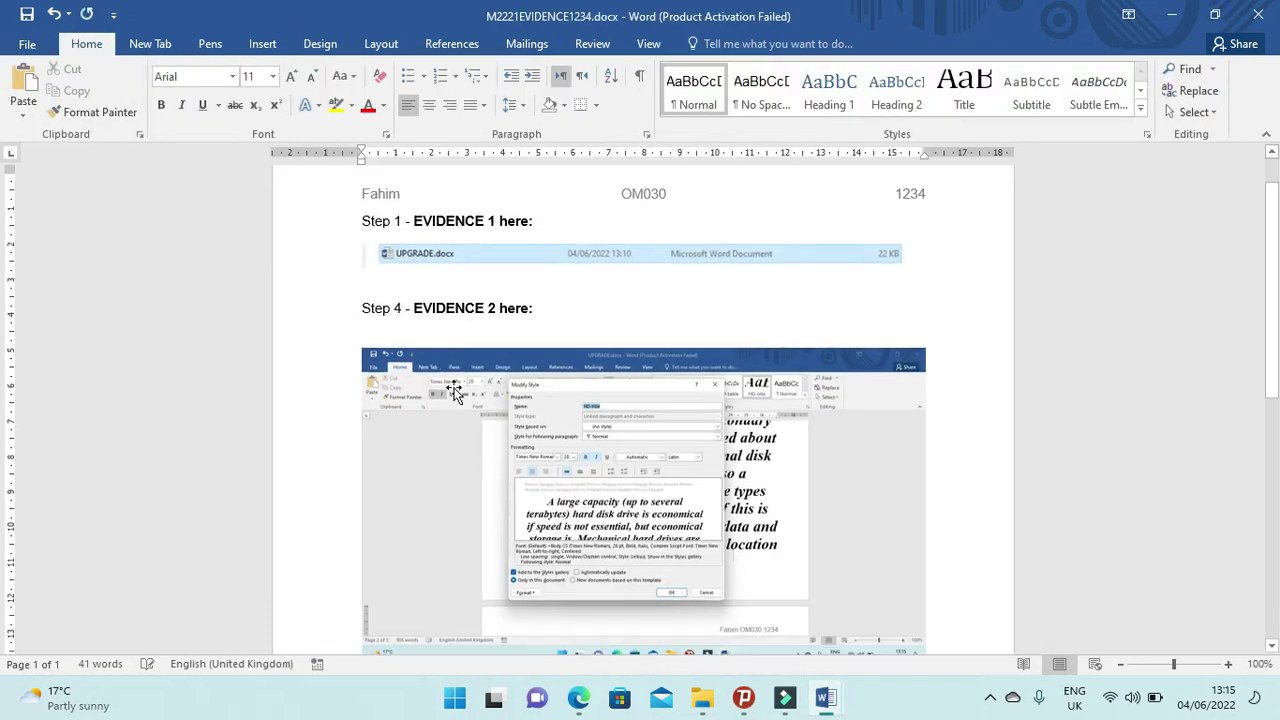
pyautogui.click(477, 394)
pyautogui.click(713, 45)
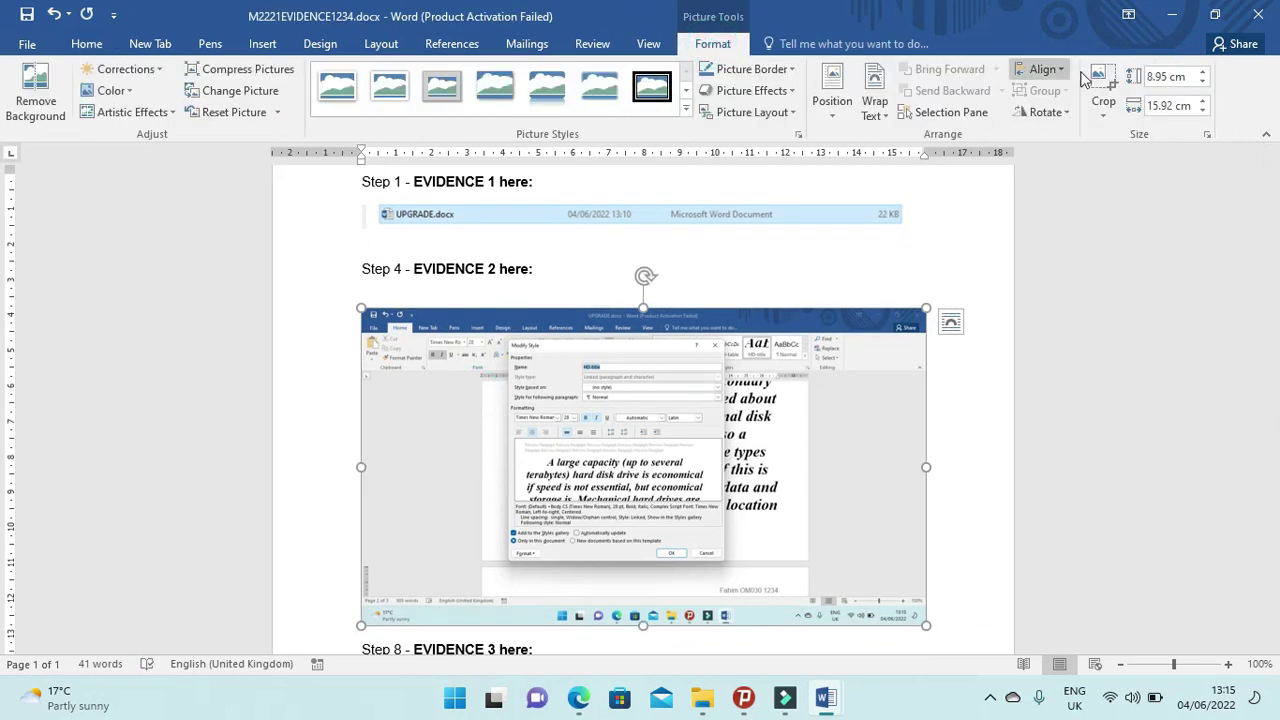
pyautogui.click(1102, 82)
pyautogui.moveTo(918, 616); pyautogui.dragTo(722, 558)
pyautogui.moveTo(365, 316); pyautogui.dragTo(506, 346)
pyautogui.click(906, 366)
# Enlarge the cropped screenshot to about 14 cm wide.
pyautogui.click(423, 394)
pyautogui.moveTo(580, 532); pyautogui.dragTo(808, 625)
pyautogui.scroll(-6, 857, 574)
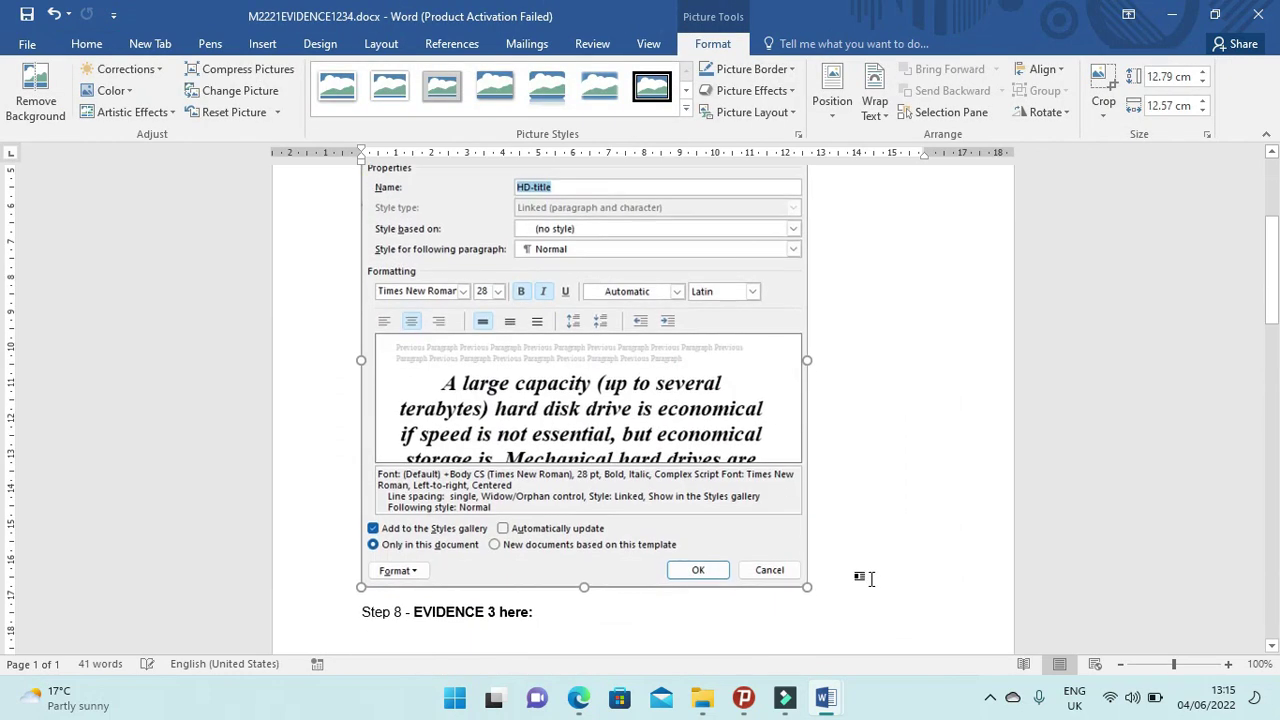
pyautogui.moveTo(808, 492); pyautogui.dragTo(862, 528)
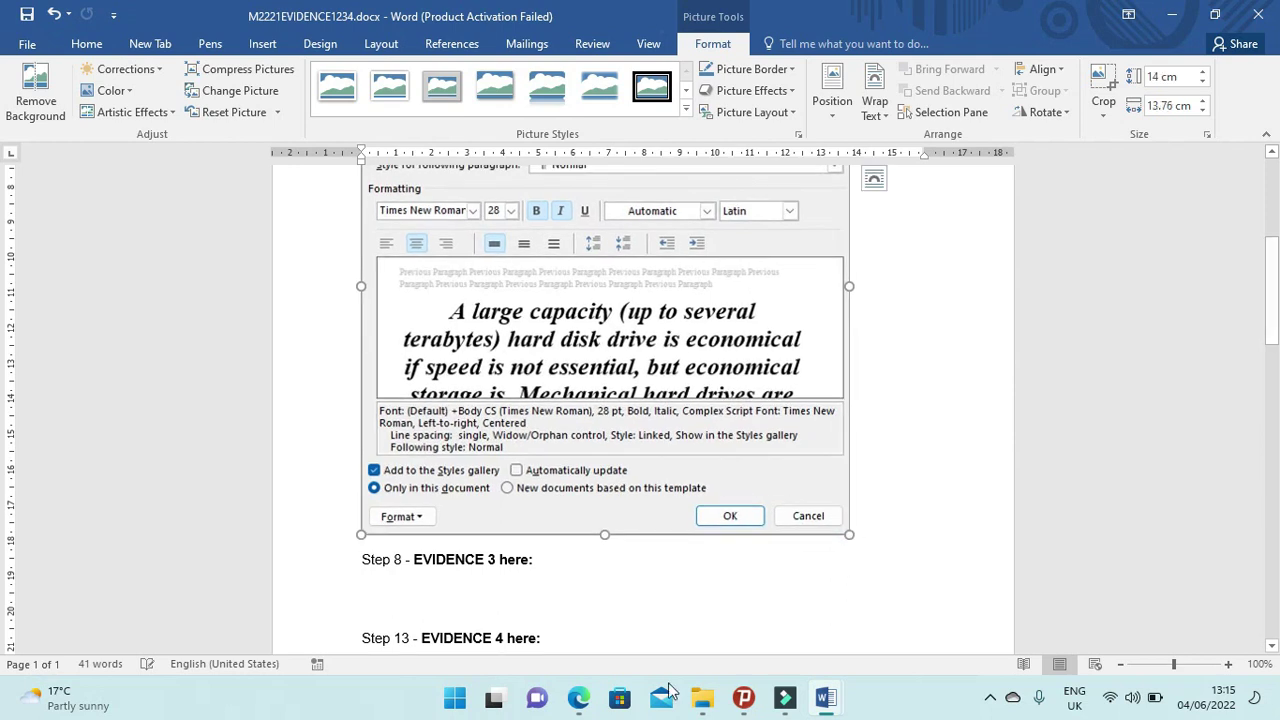
pyautogui.click(578, 697)
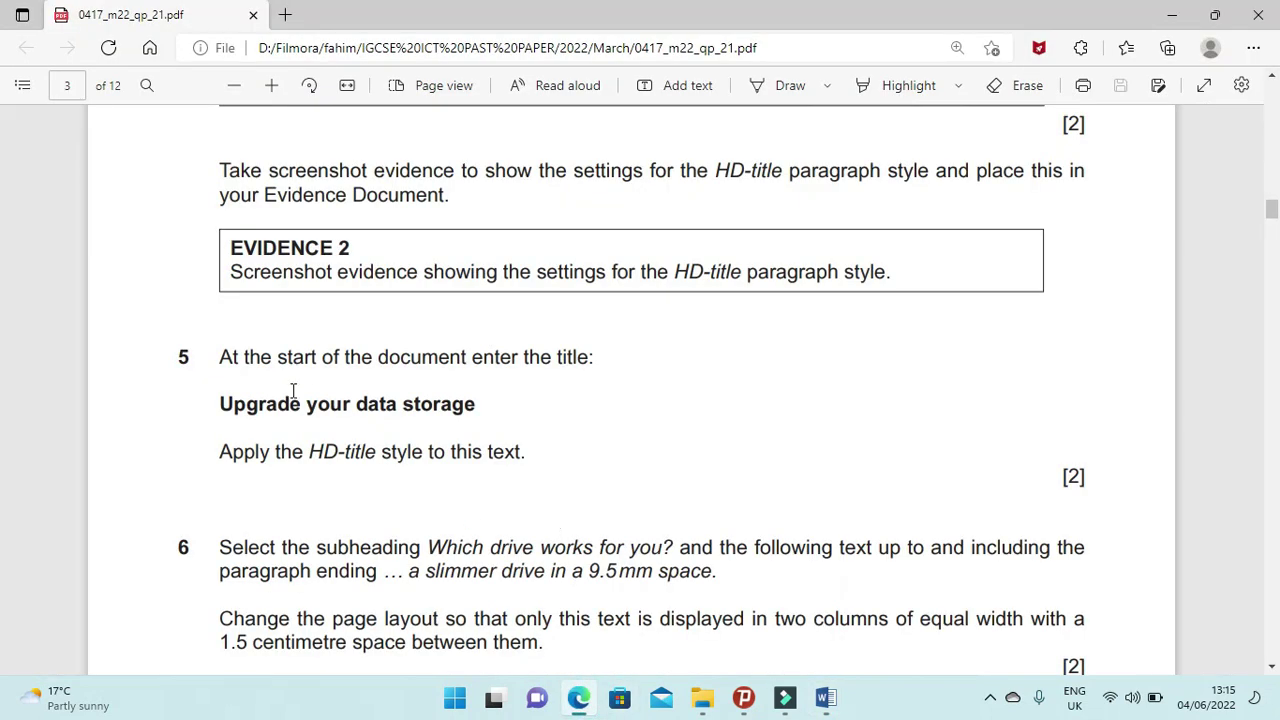
# Select and copy the title 'Upgrade your data storage' from question 5 of the exam PDF.
pyautogui.moveTo(213, 362); pyautogui.dragTo(580, 360)
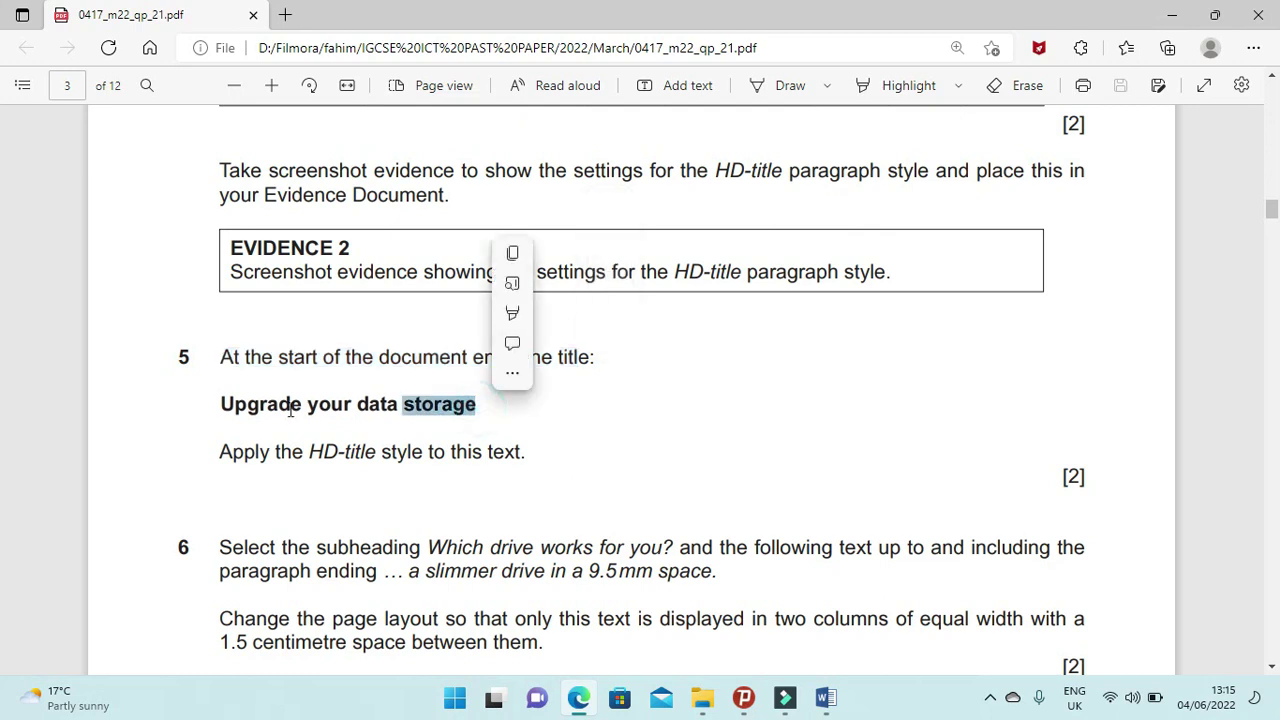
pyautogui.click(222, 406)
pyautogui.moveTo(222, 405); pyautogui.dragTo(481, 404)
pyautogui.hotkey('ctrl', 'c')
pyautogui.click(824, 700)
# Paste 'Upgrade your data storage' at the top of UPGRADE.docx and apply the HD-title style.
pyautogui.click(866, 608)
pyautogui.moveTo(1270, 450); pyautogui.dragTo(1268, 165)
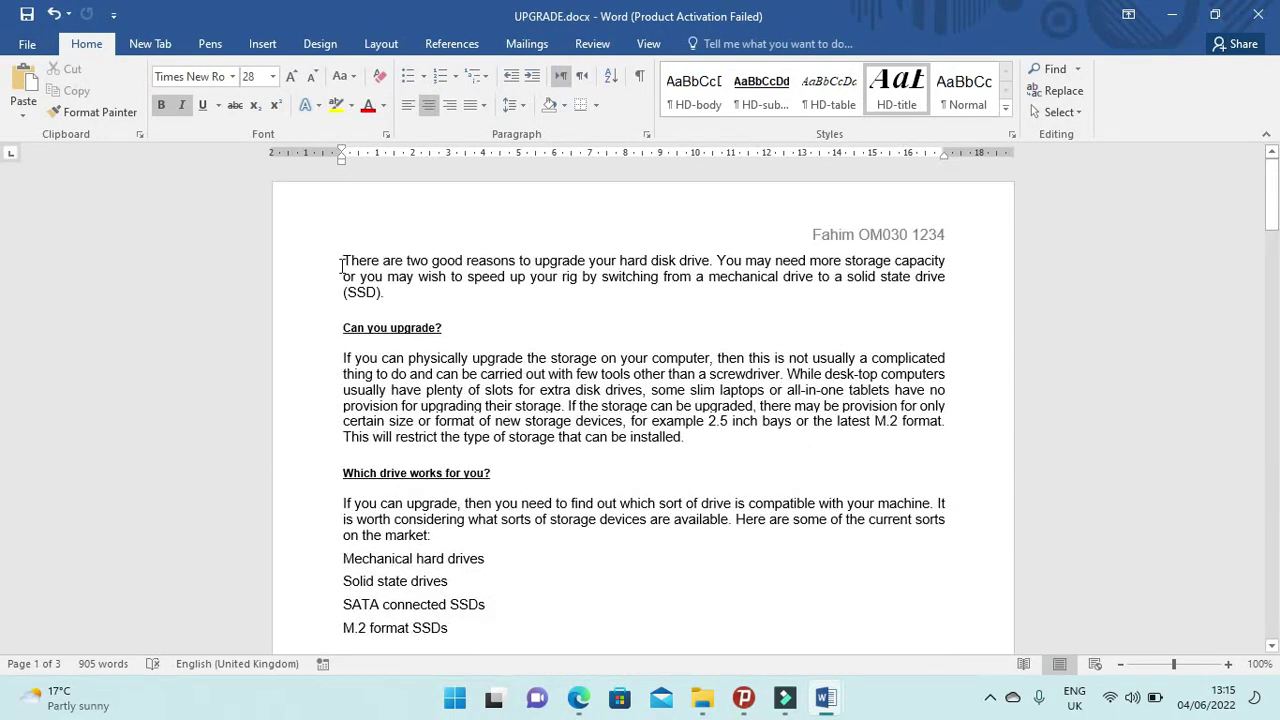
pyautogui.click(341, 266)
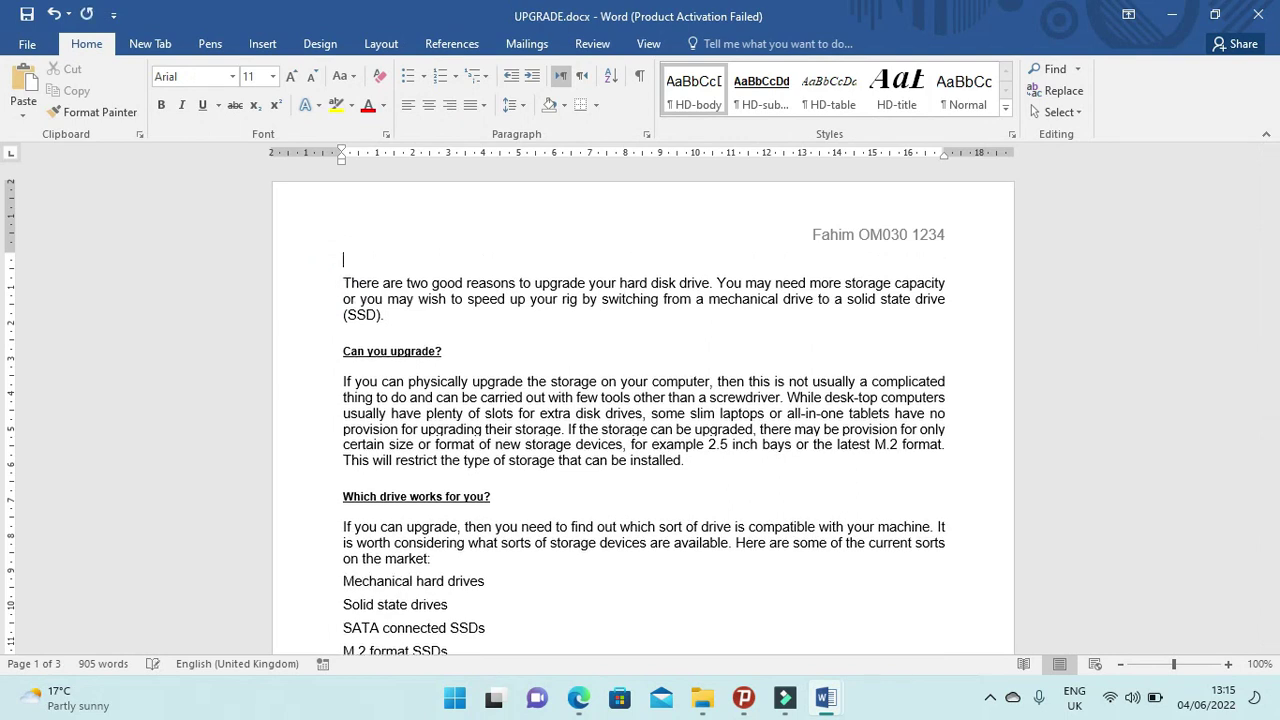
pyautogui.hotkey('ctrl', 'v')
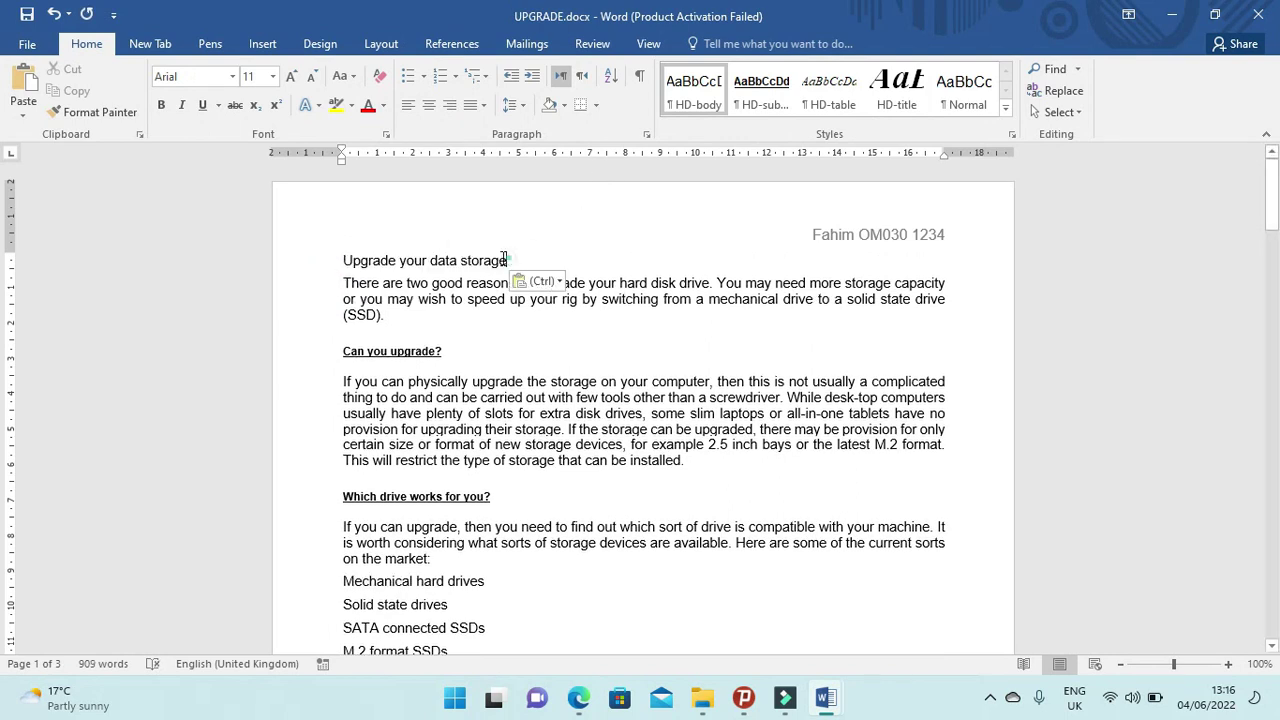
pyautogui.moveTo(504, 259); pyautogui.dragTo(320, 260)
pyautogui.click(895, 97)
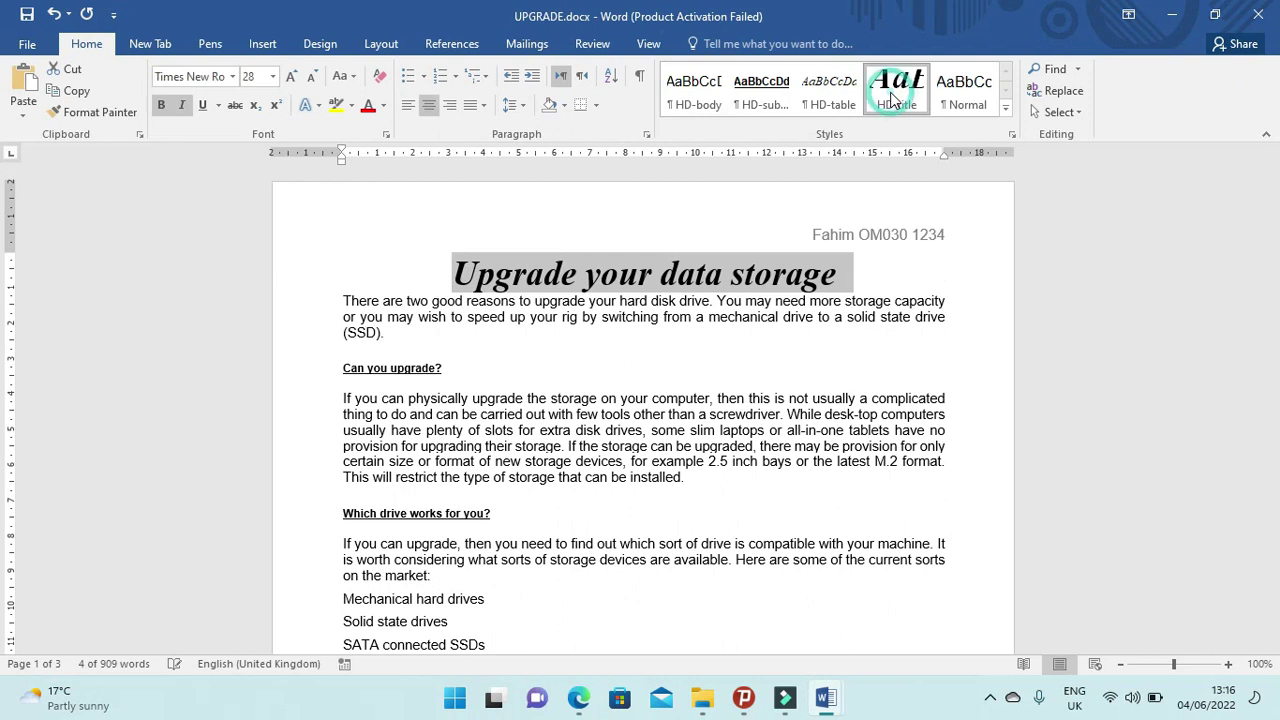
pyautogui.click(578, 697)
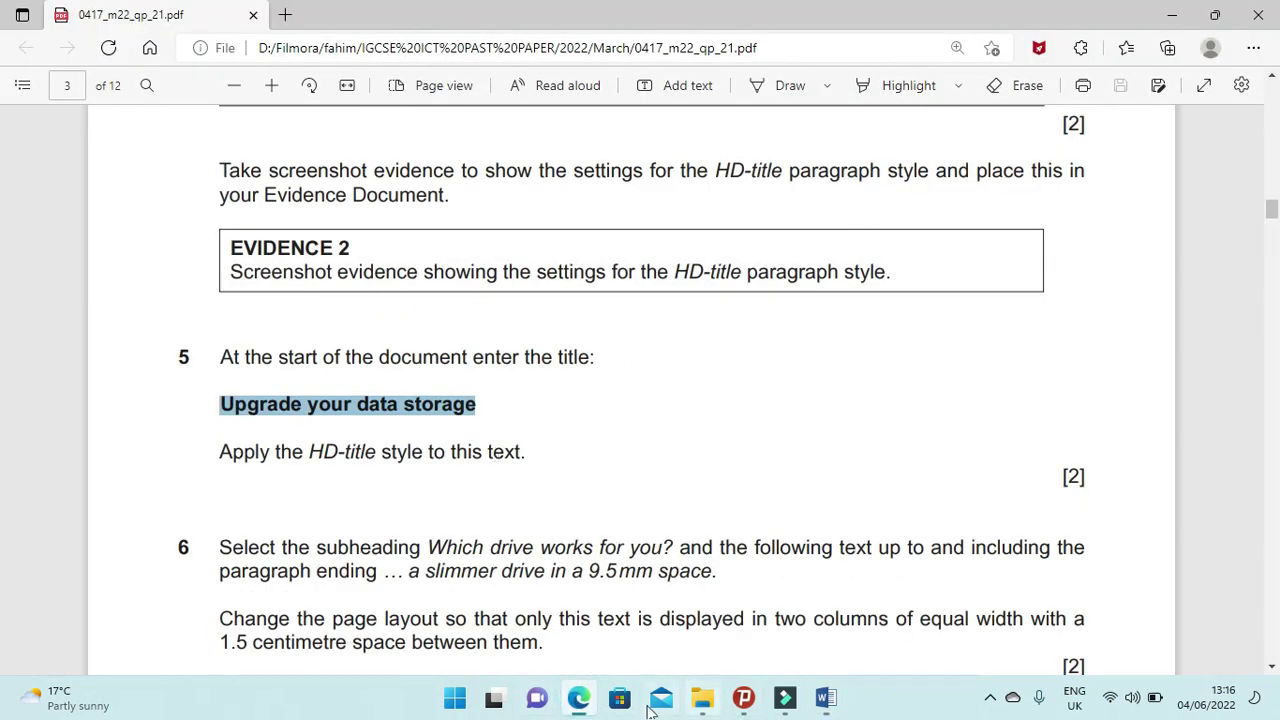
# Read question 6's two-column instruction in the PDF, then return to UPGRADE.docx.
pyautogui.moveTo(222, 548); pyautogui.dragTo(1095, 558)
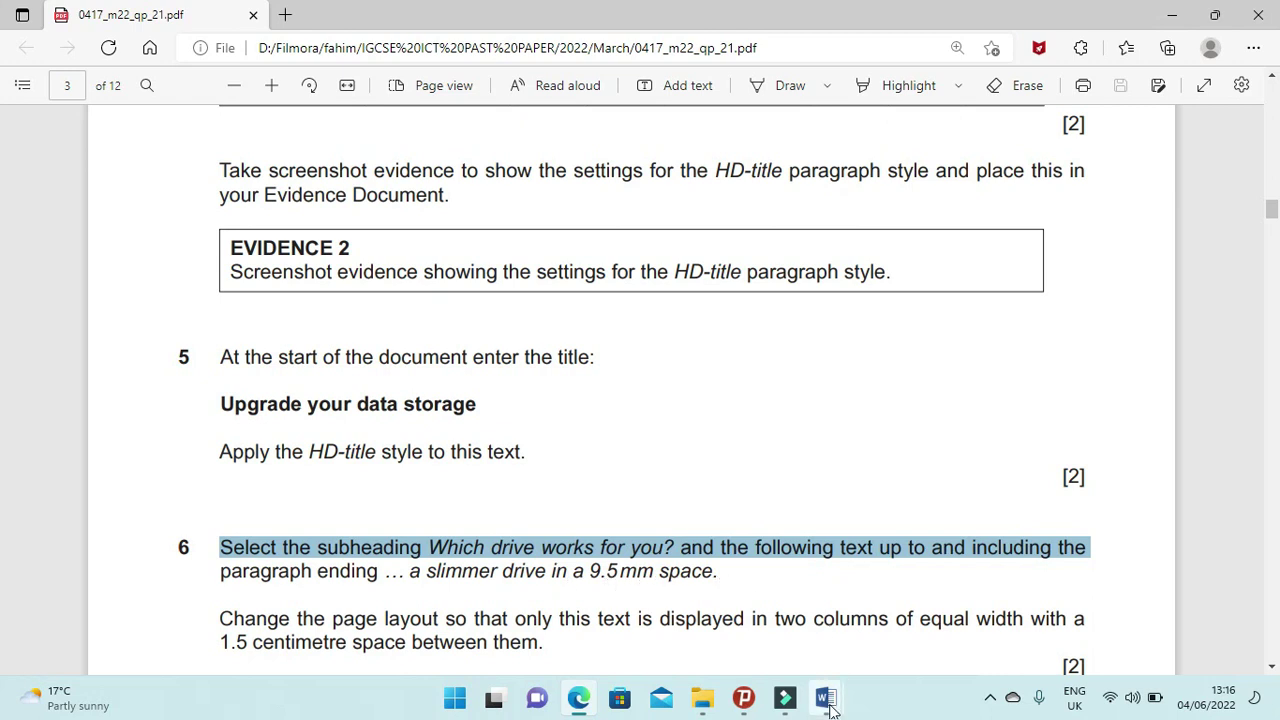
pyautogui.moveTo(830, 695)
pyautogui.click(899, 638)
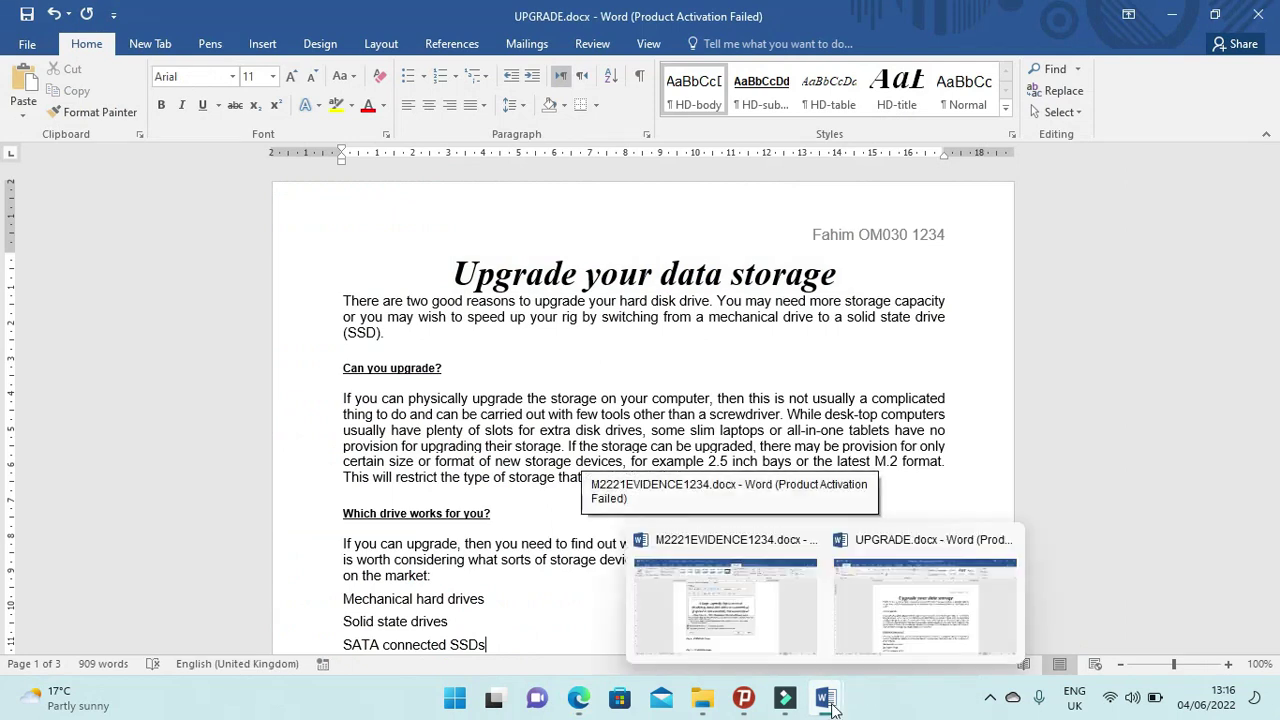
# Select from 'Which drive works for you?' through the 9.5 mm space paragraph, rechecking the exam.
pyautogui.scroll(-2, 464, 557)
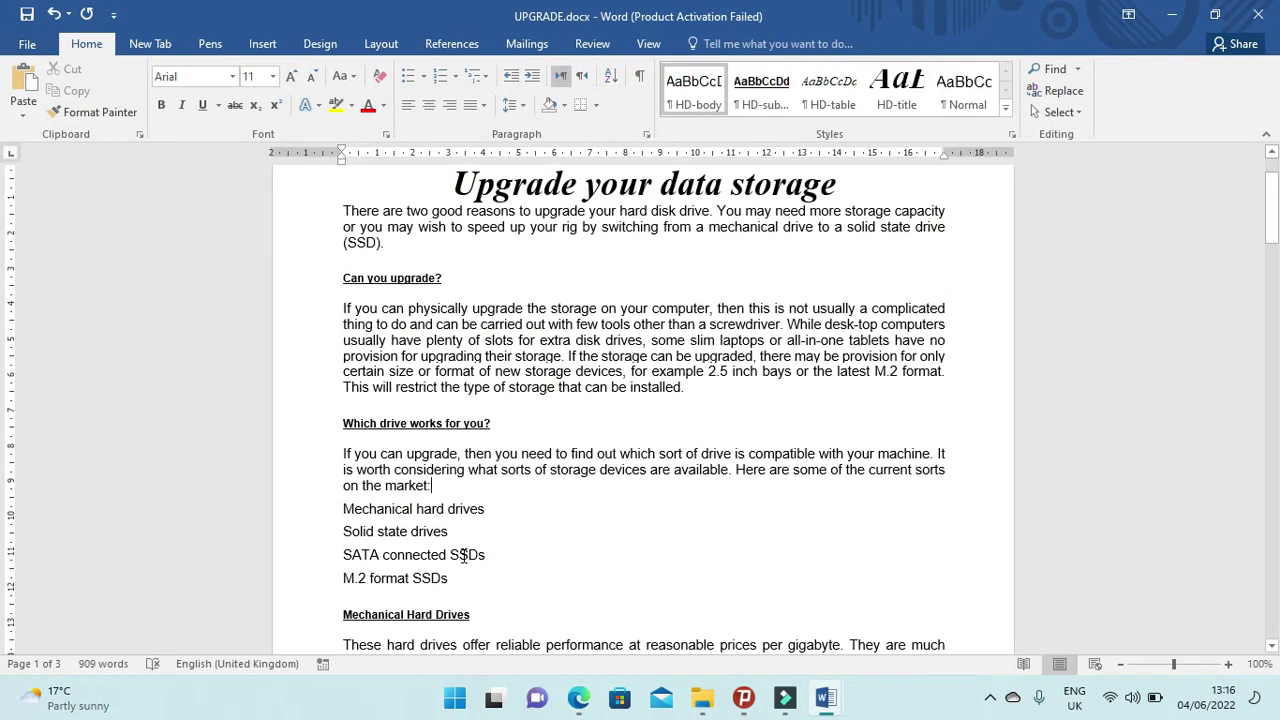
pyautogui.moveTo(338, 422); pyautogui.dragTo(661, 490)
pyautogui.click(578, 698)
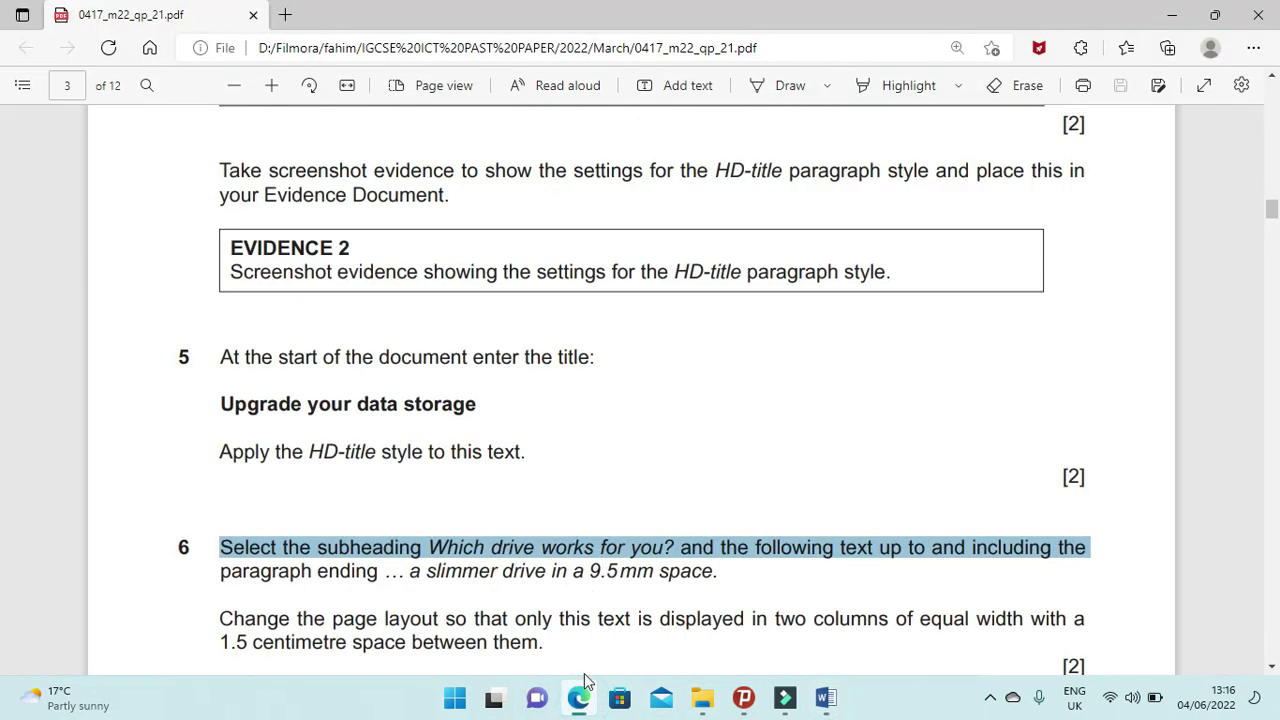
pyautogui.scroll(-1, 533, 580)
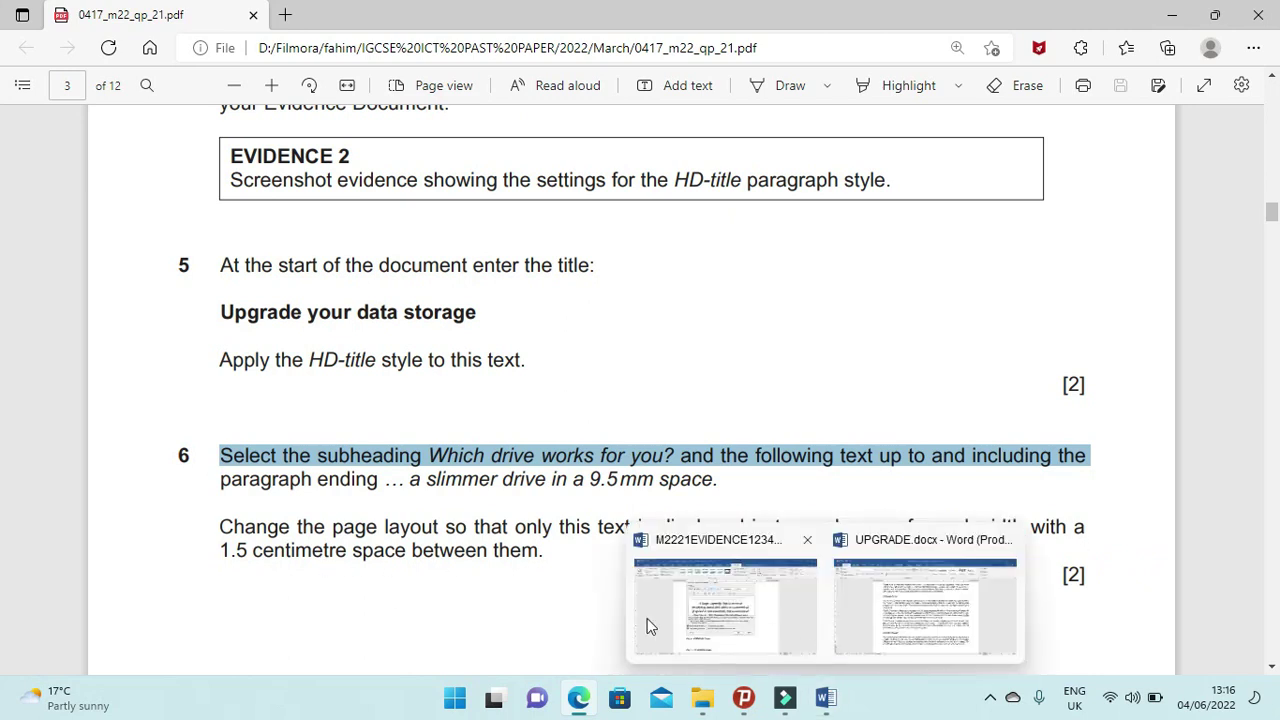
pyautogui.click(588, 699)
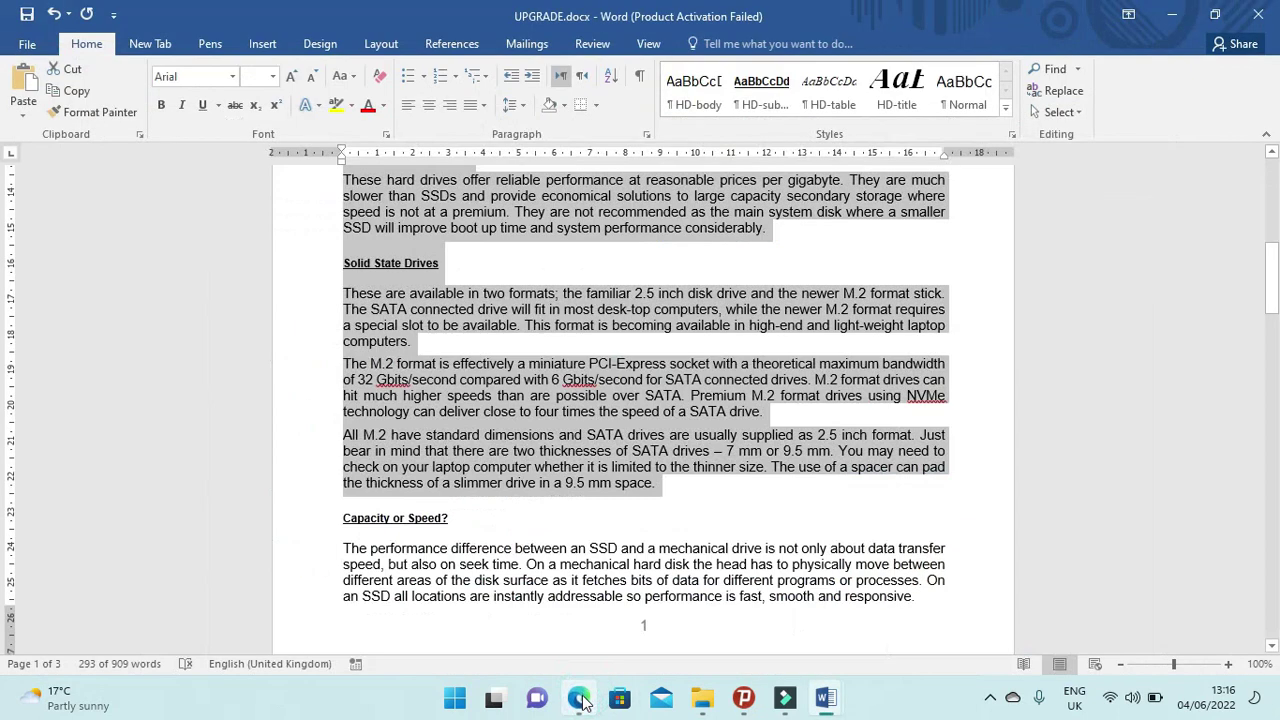
# Lay out the selected drives text in two equal columns with 1.5 cm spacing.
pyautogui.click(381, 44)
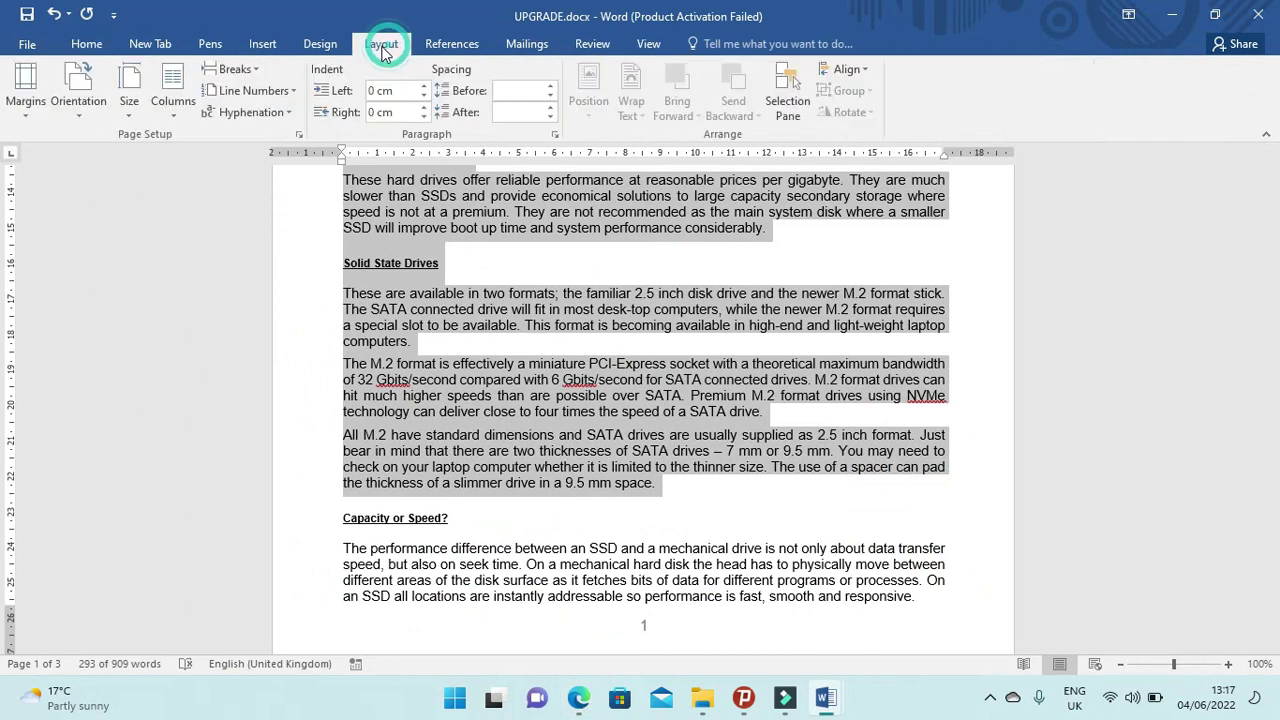
pyautogui.click(179, 115)
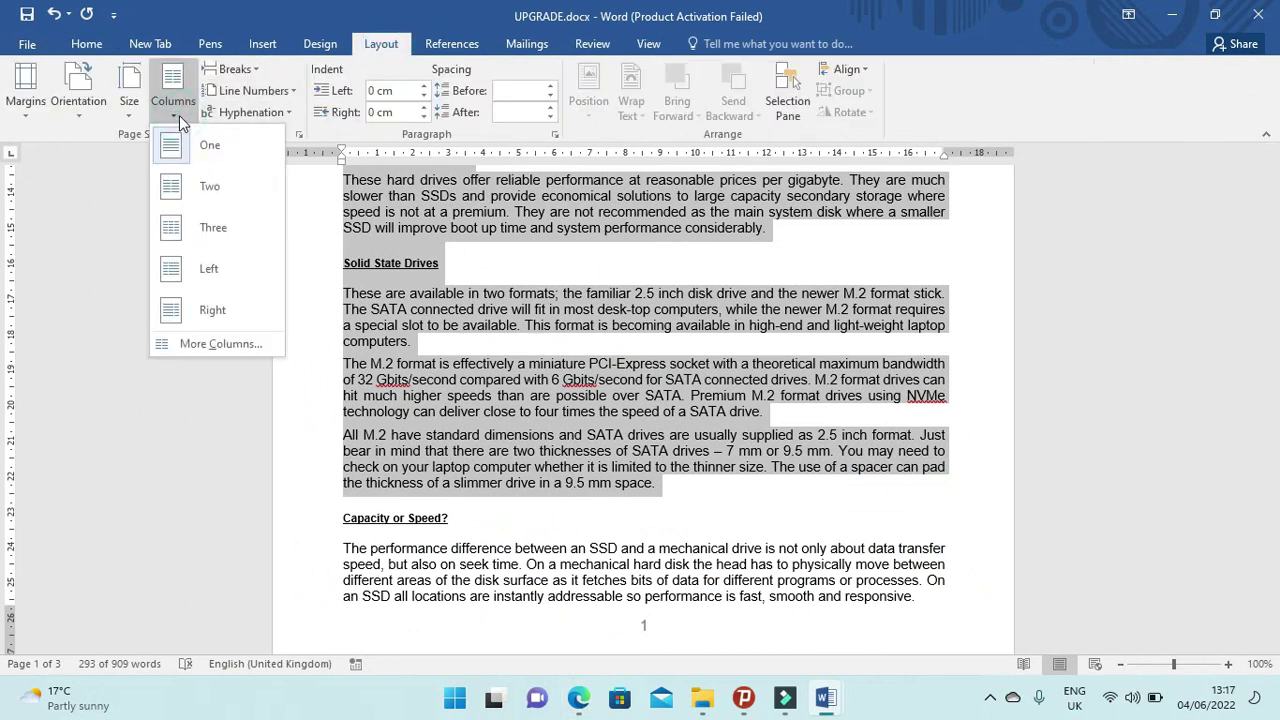
pyautogui.click(225, 351)
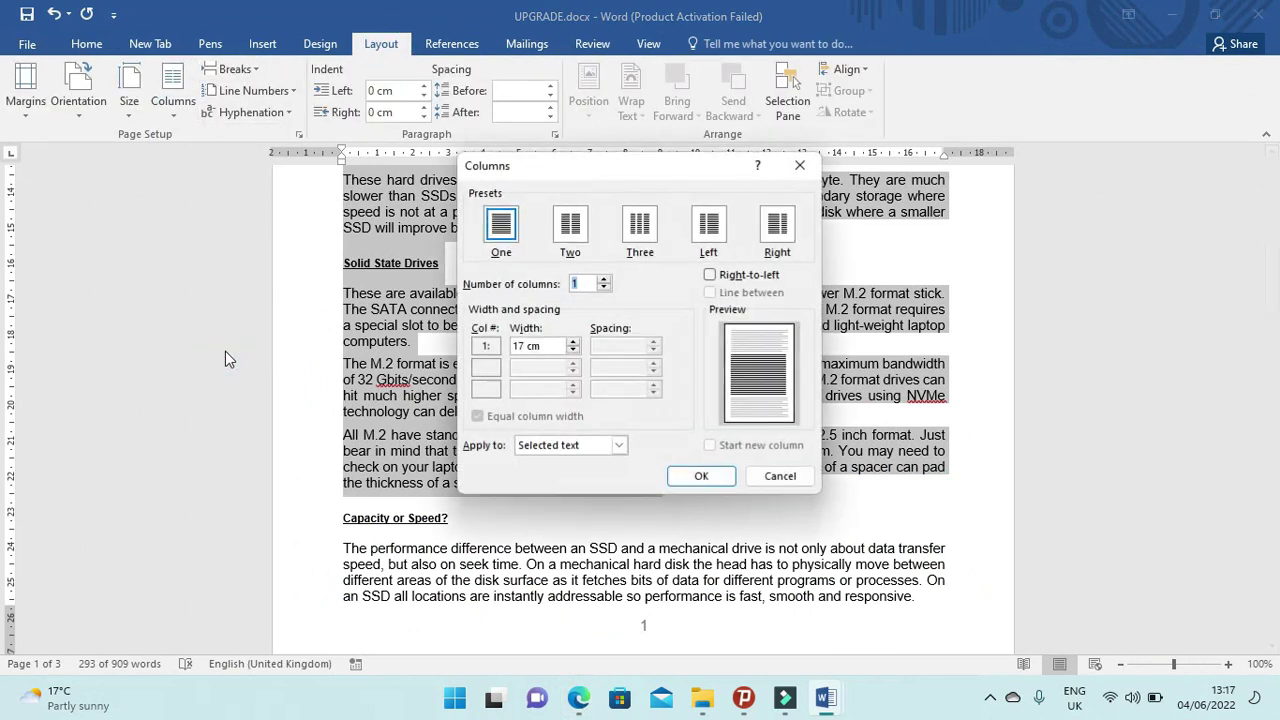
pyautogui.click(571, 226)
pyautogui.click(617, 347)
pyautogui.press('BackSpace')
pyautogui.press('BackSpace')
pyautogui.press('BackSpace')
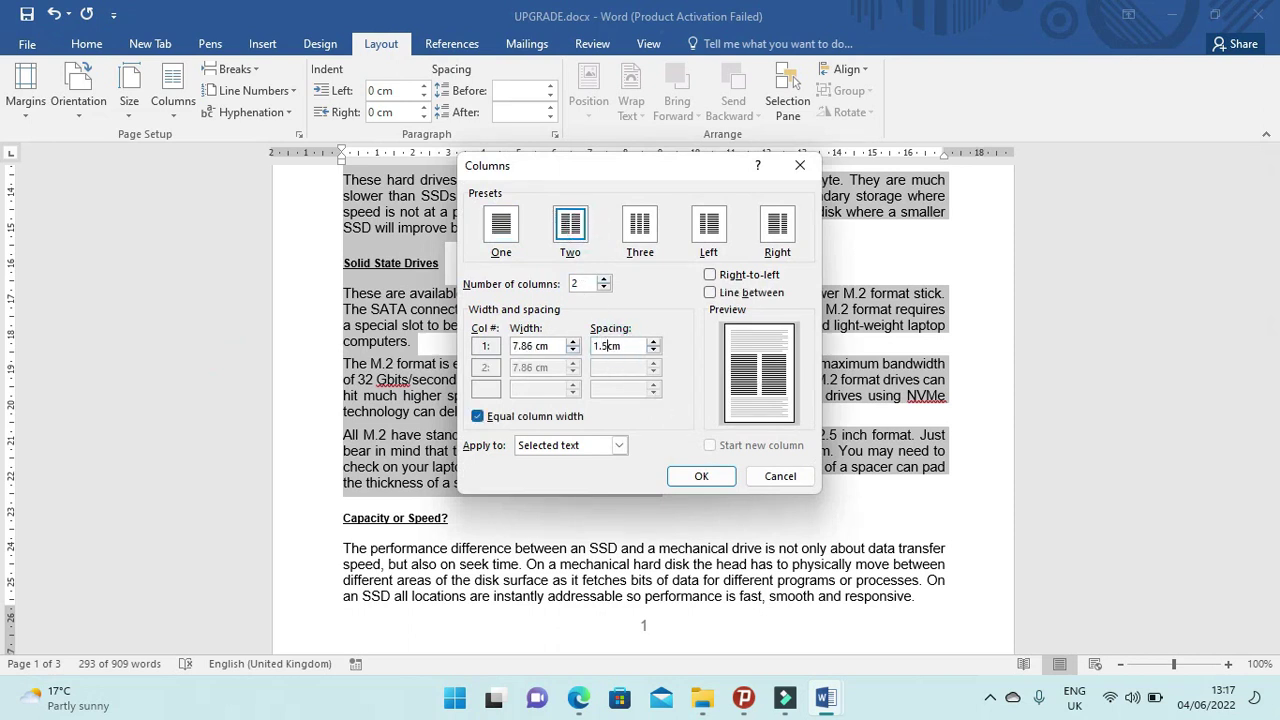
pyautogui.click(701, 476)
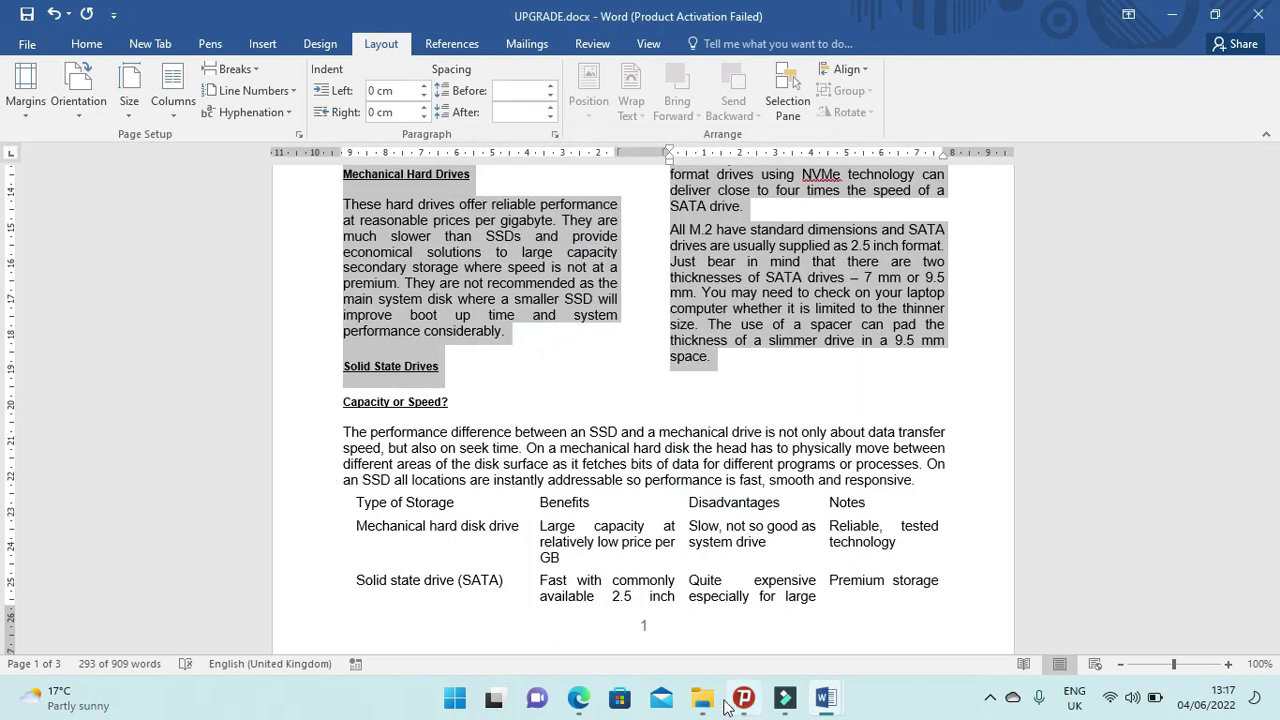
pyautogui.click(580, 699)
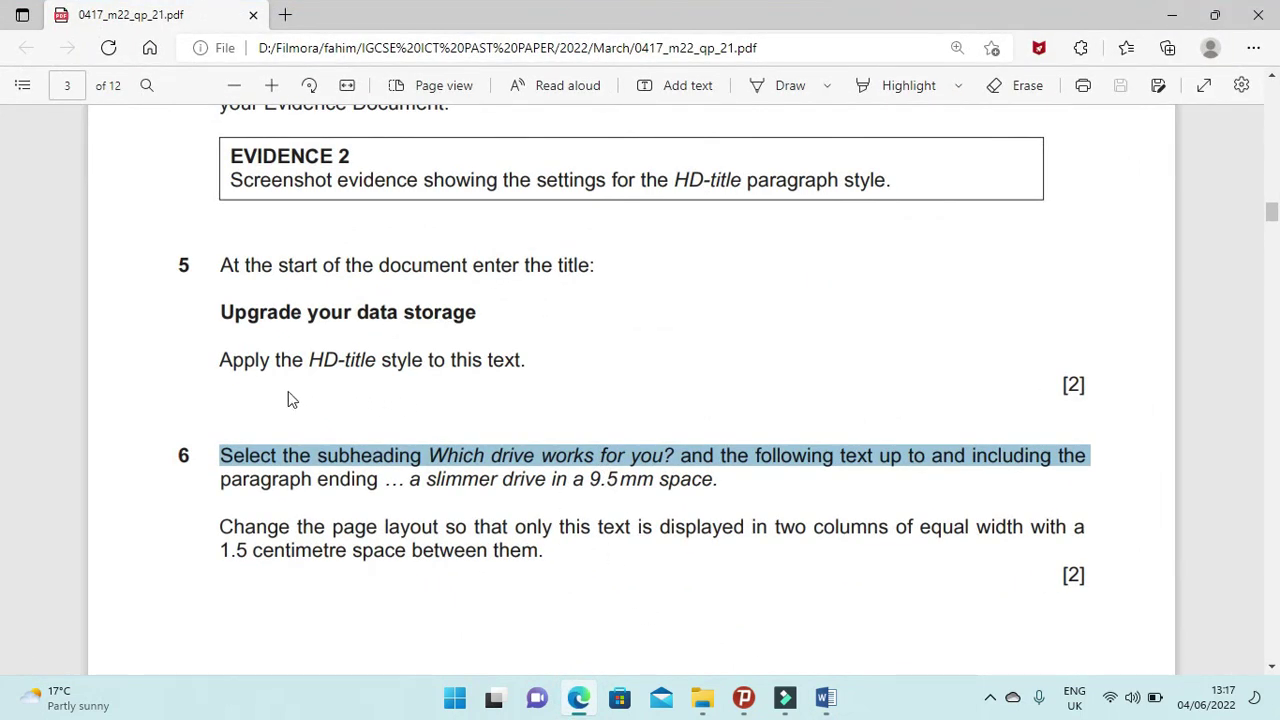
# Read question 7 in the PDF and select the four lines from Mechanical hard drives to M.2 format SSDs.
pyautogui.scroll(-6, 270, 455)
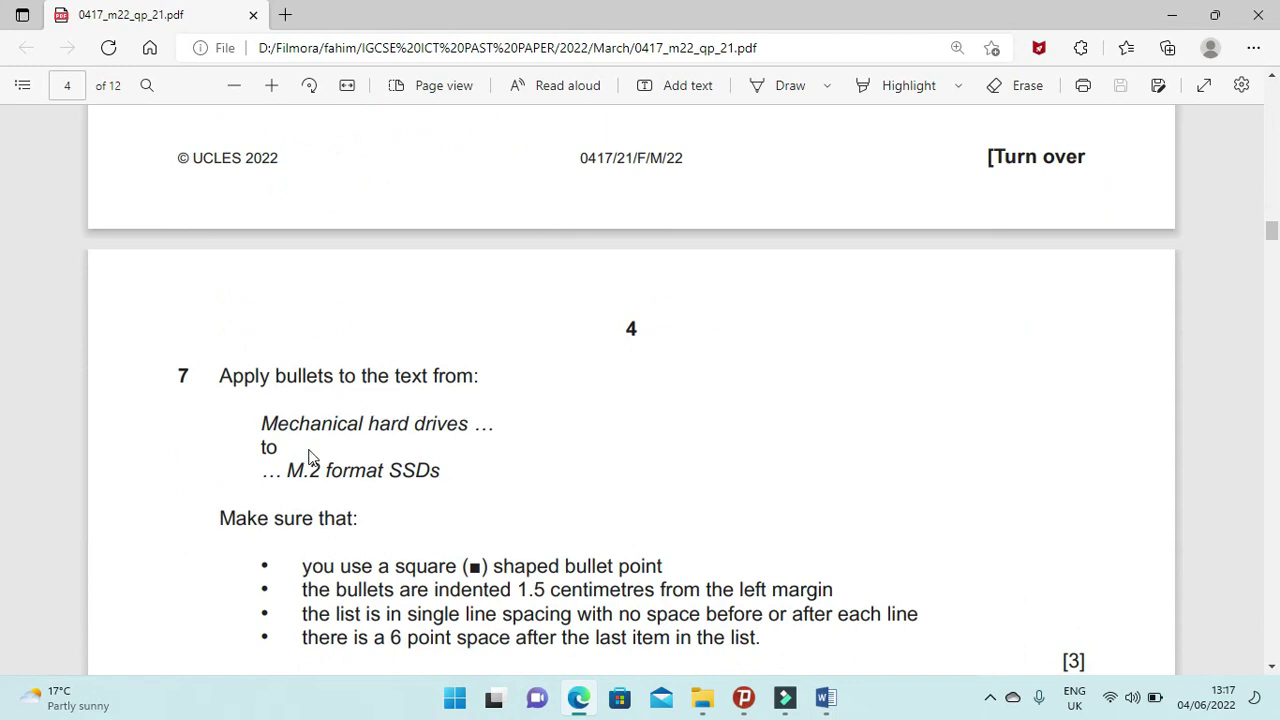
pyautogui.scroll(-1, 460, 462)
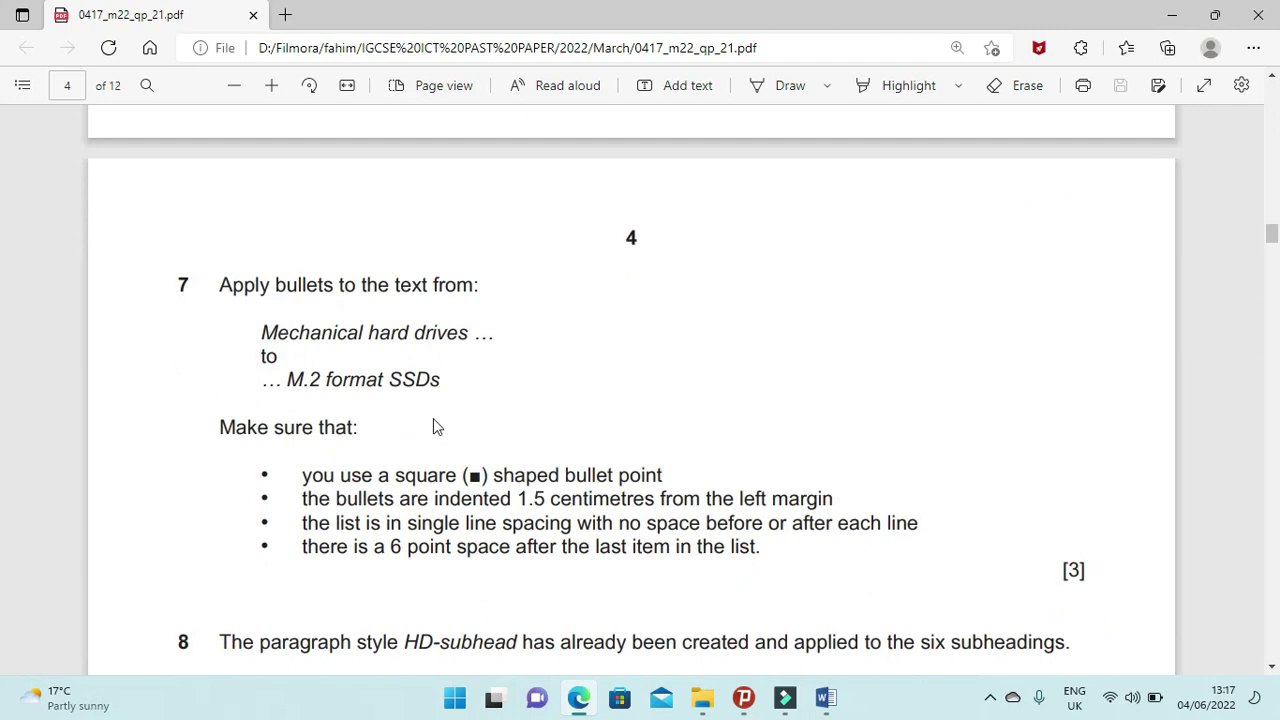
pyautogui.click(587, 702)
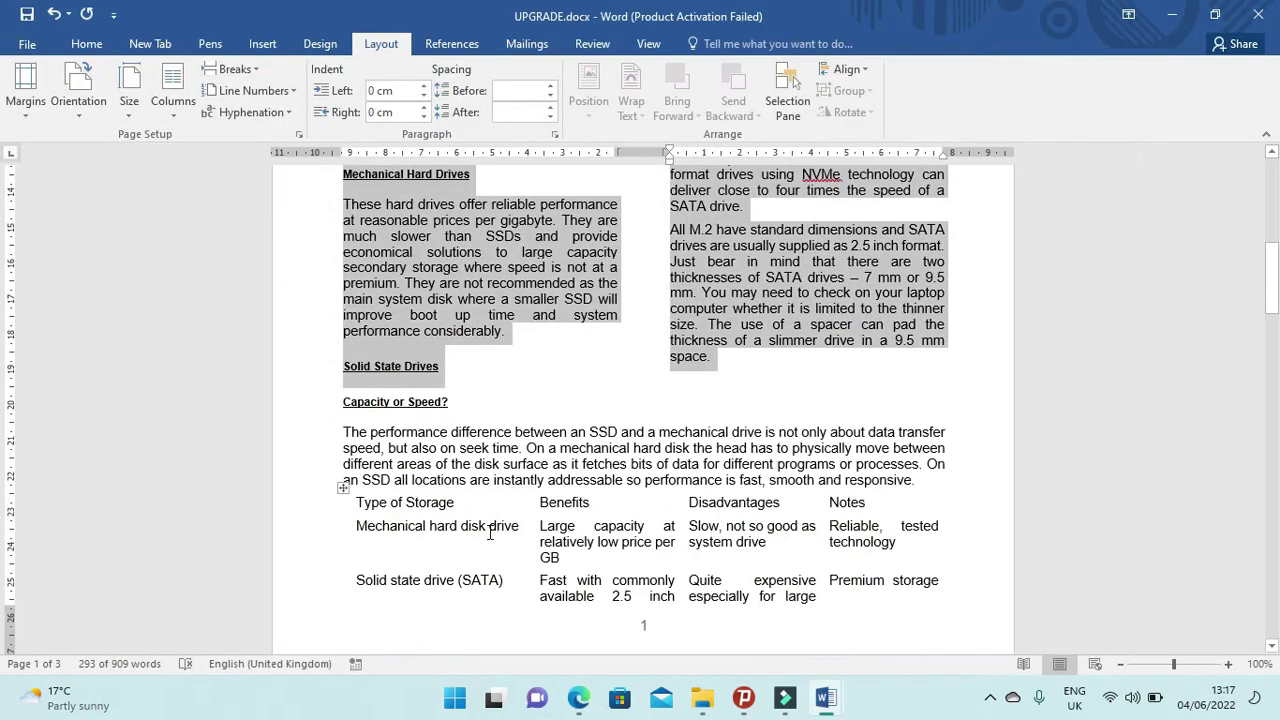
pyautogui.click(516, 533)
pyautogui.scroll(3, 505, 525)
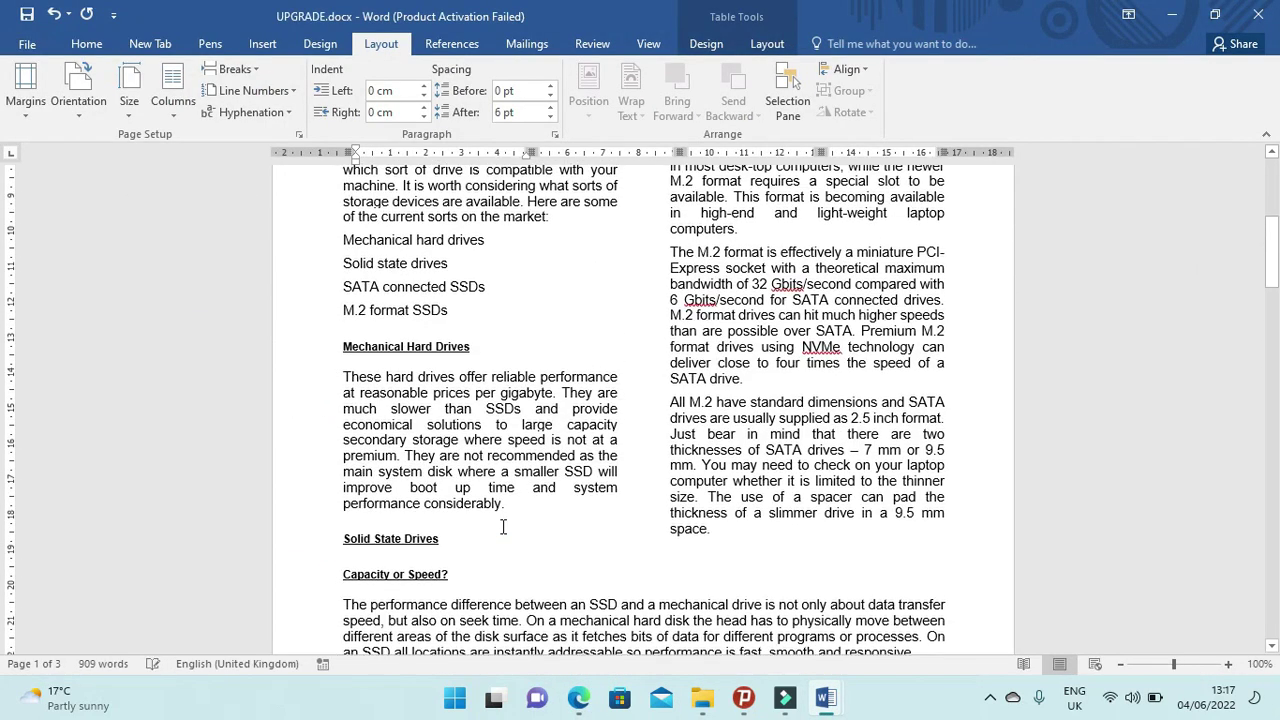
pyautogui.moveTo(344, 247); pyautogui.dragTo(450, 320)
pyautogui.click(580, 700)
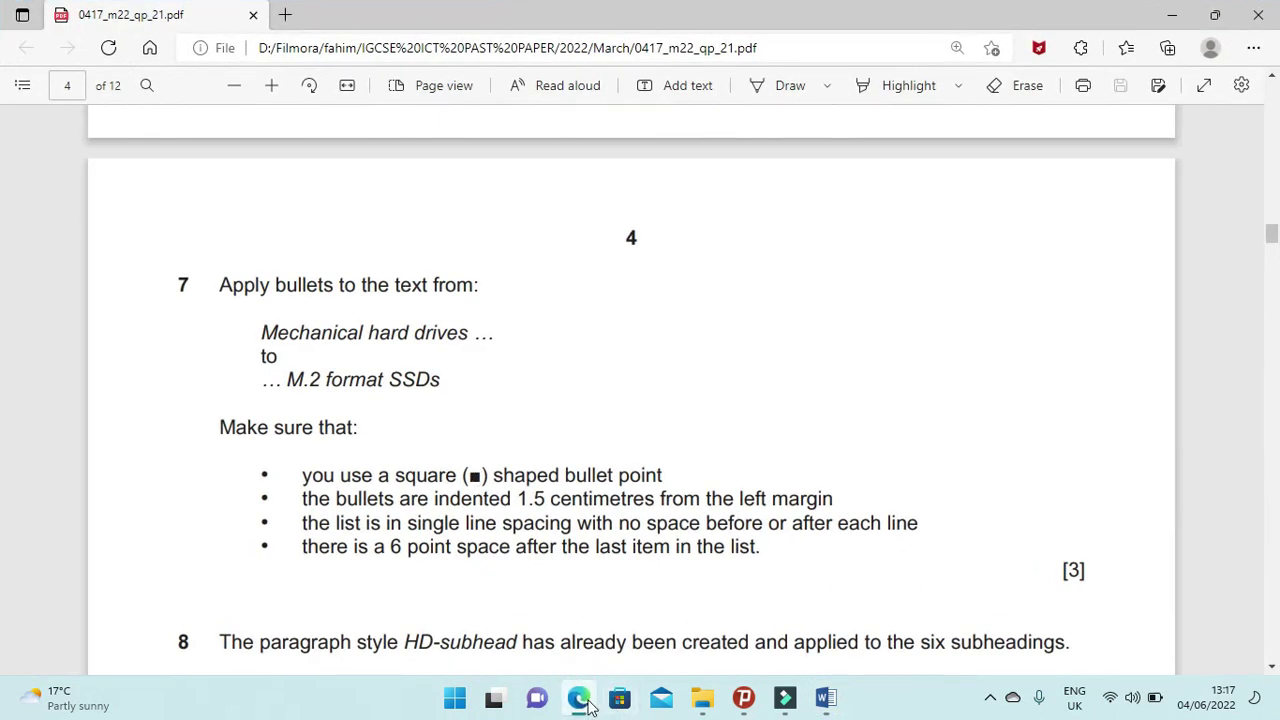
pyautogui.click(586, 702)
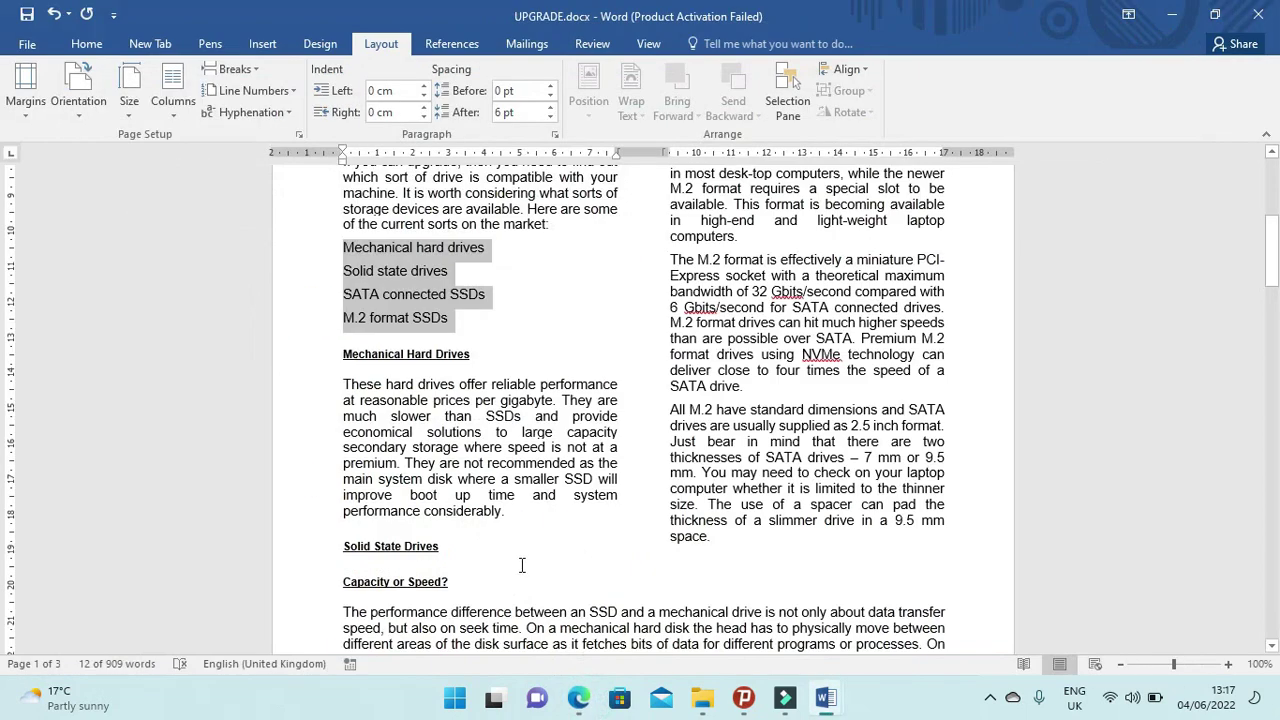
# Apply square bullets to the four drive-type lines.
pyautogui.click(86, 44)
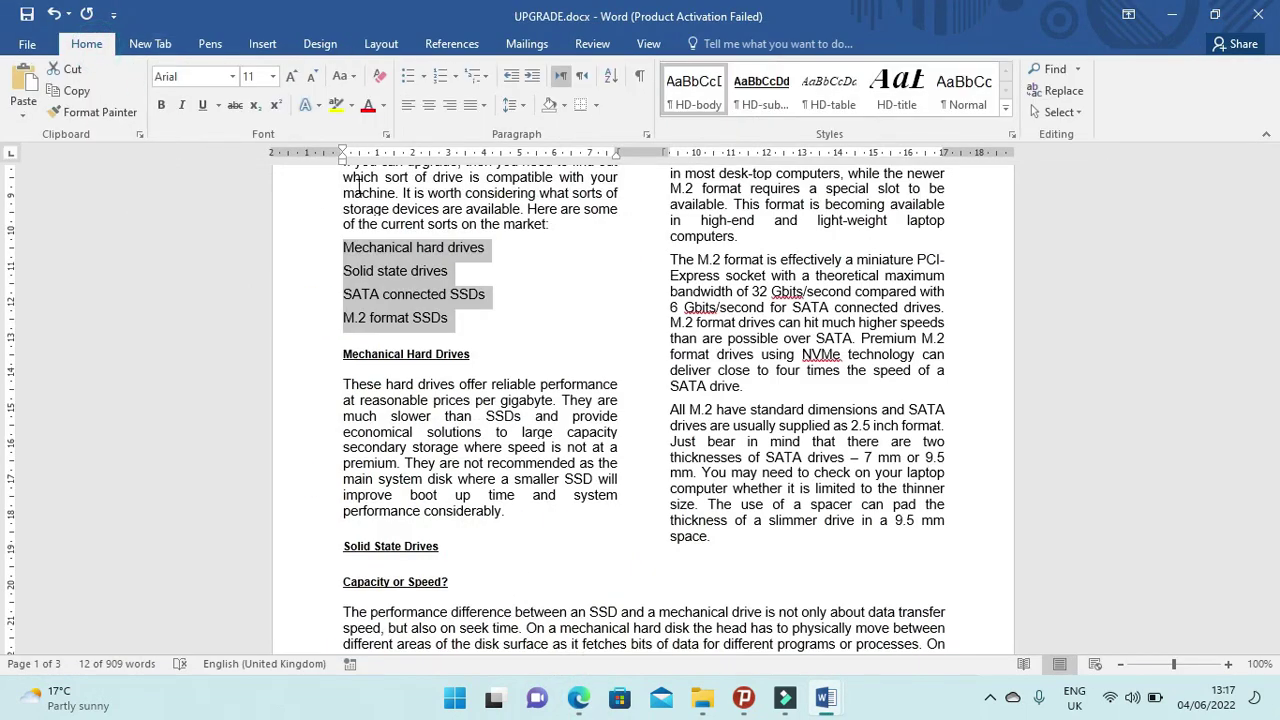
pyautogui.click(423, 77)
pyautogui.click(603, 133)
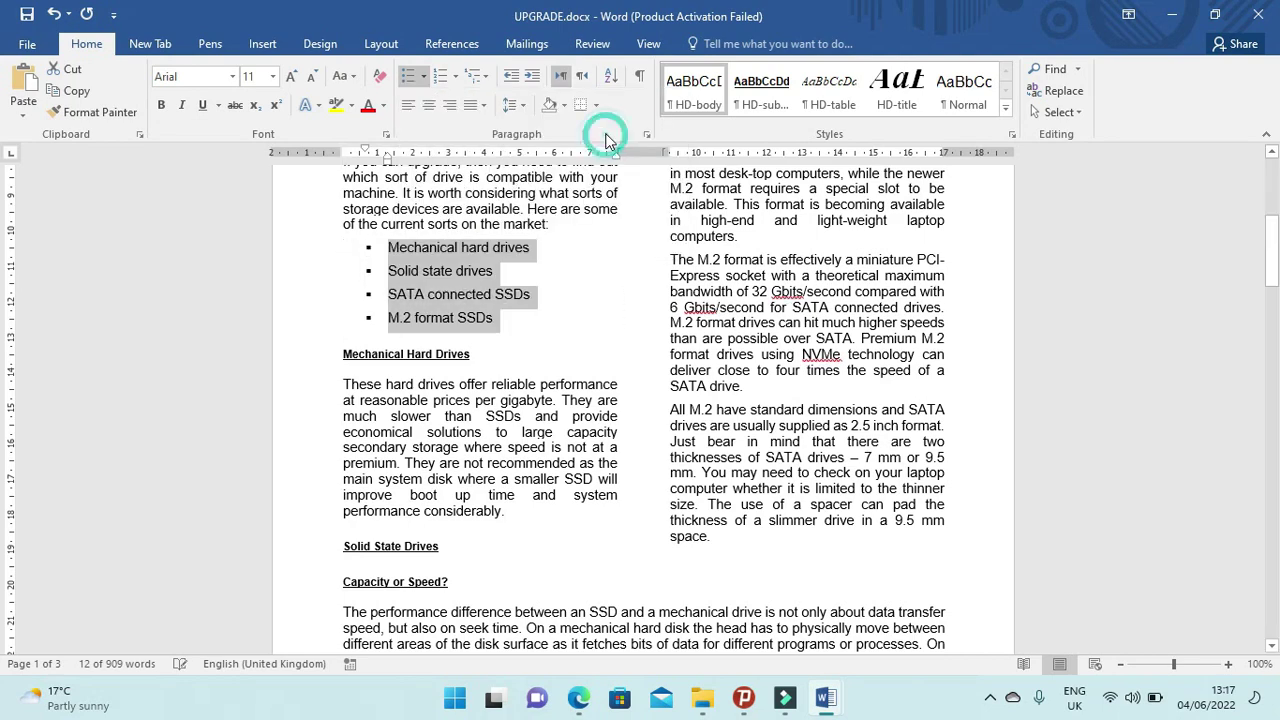
pyautogui.click(579, 700)
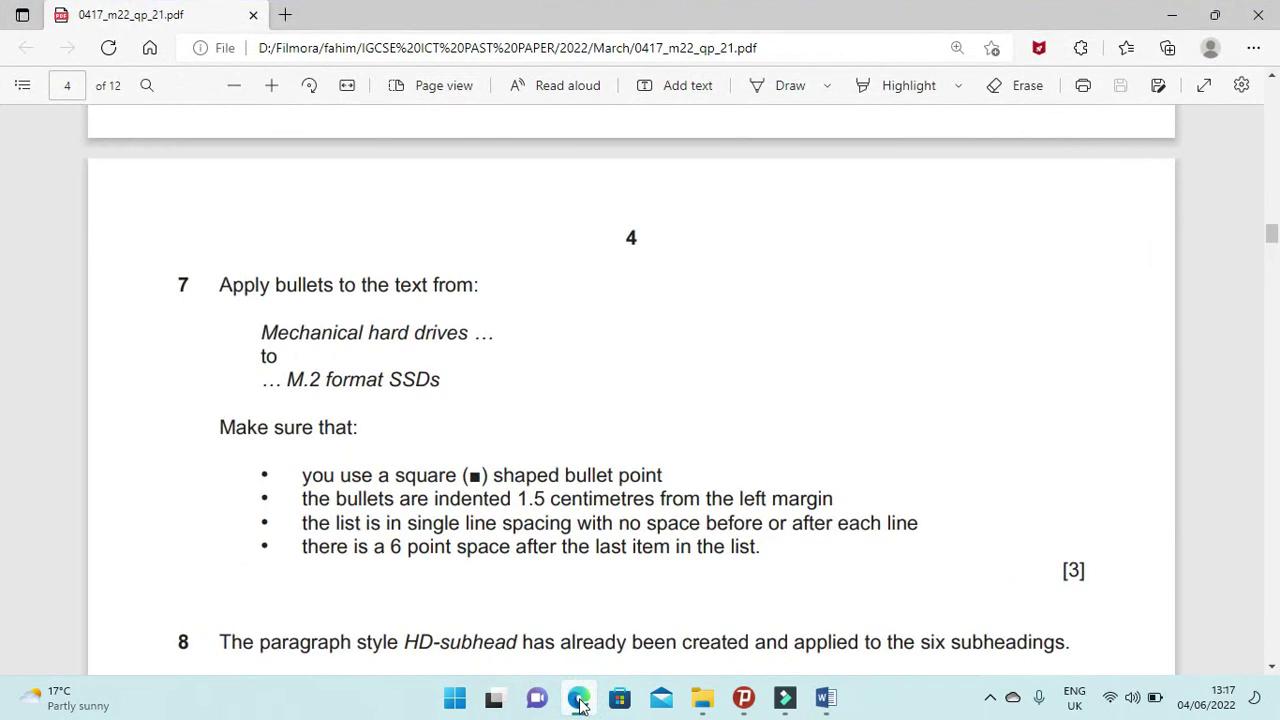
pyautogui.click(579, 701)
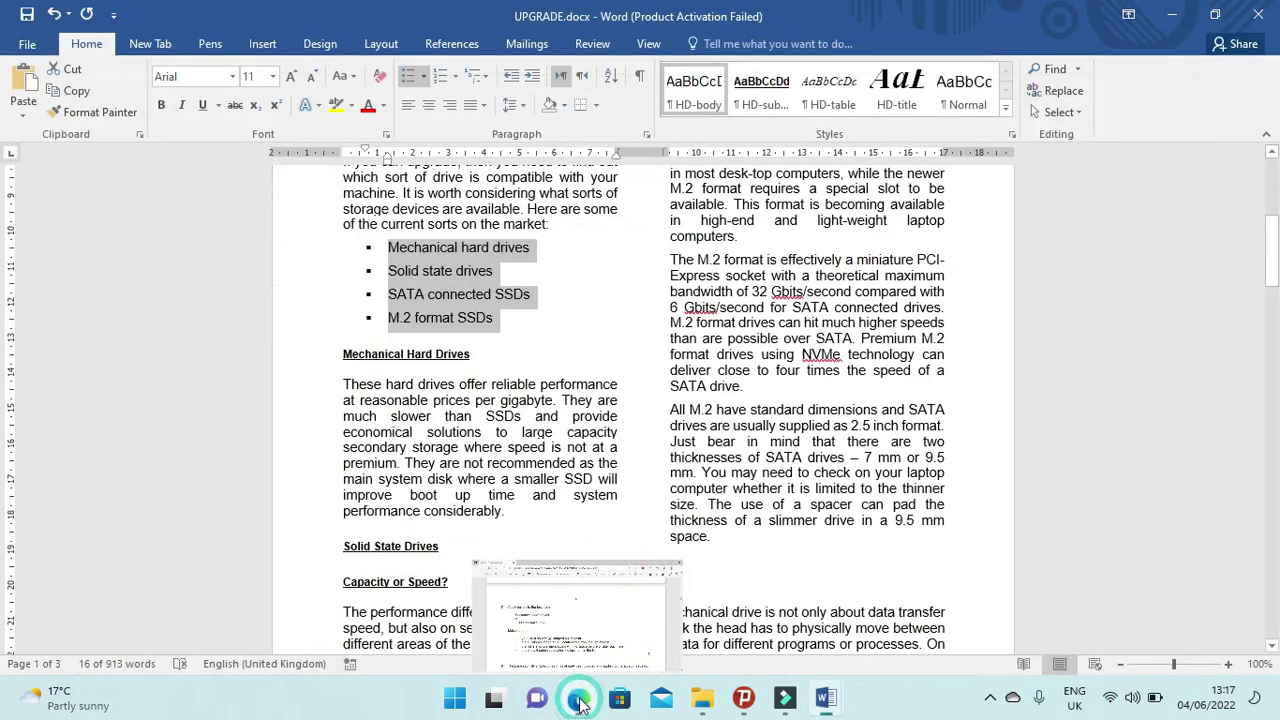
# Set the bulleted list's Before text indent to 1.5 cm.
pyautogui.rightClick(459, 303)
pyautogui.click(530, 497)
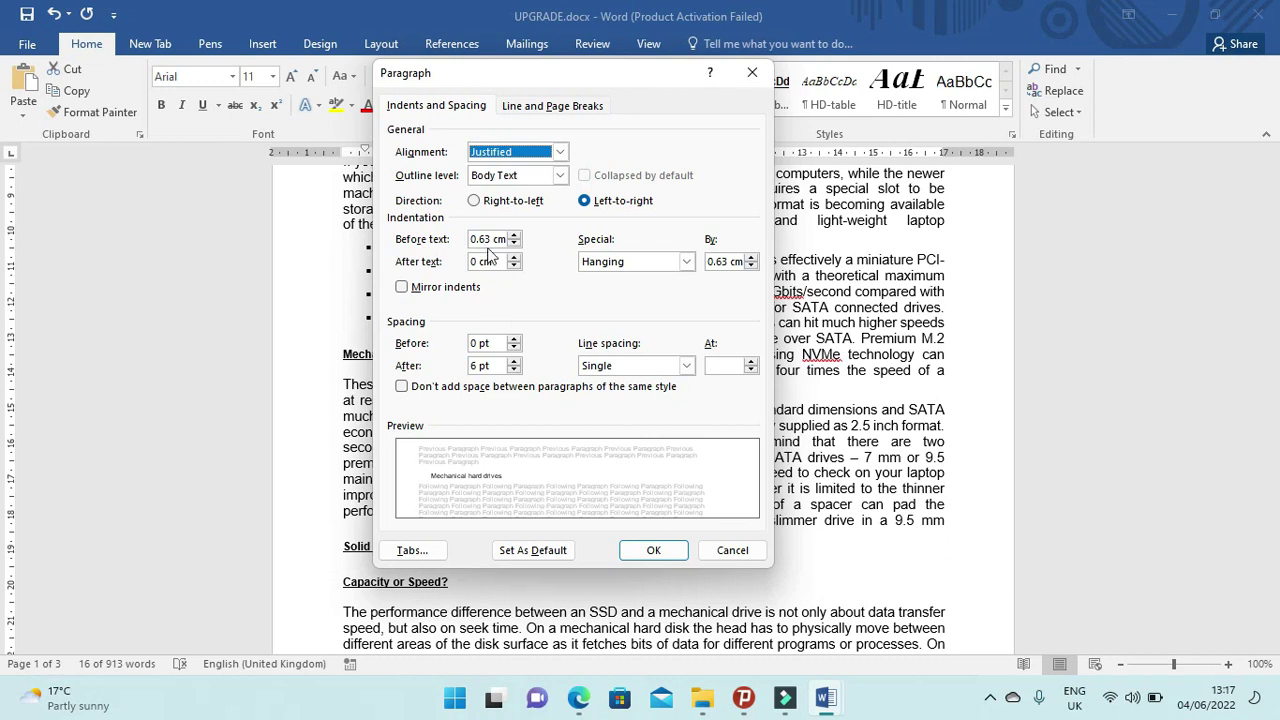
pyautogui.moveTo(490, 239); pyautogui.dragTo(460, 244)
pyautogui.write('1')
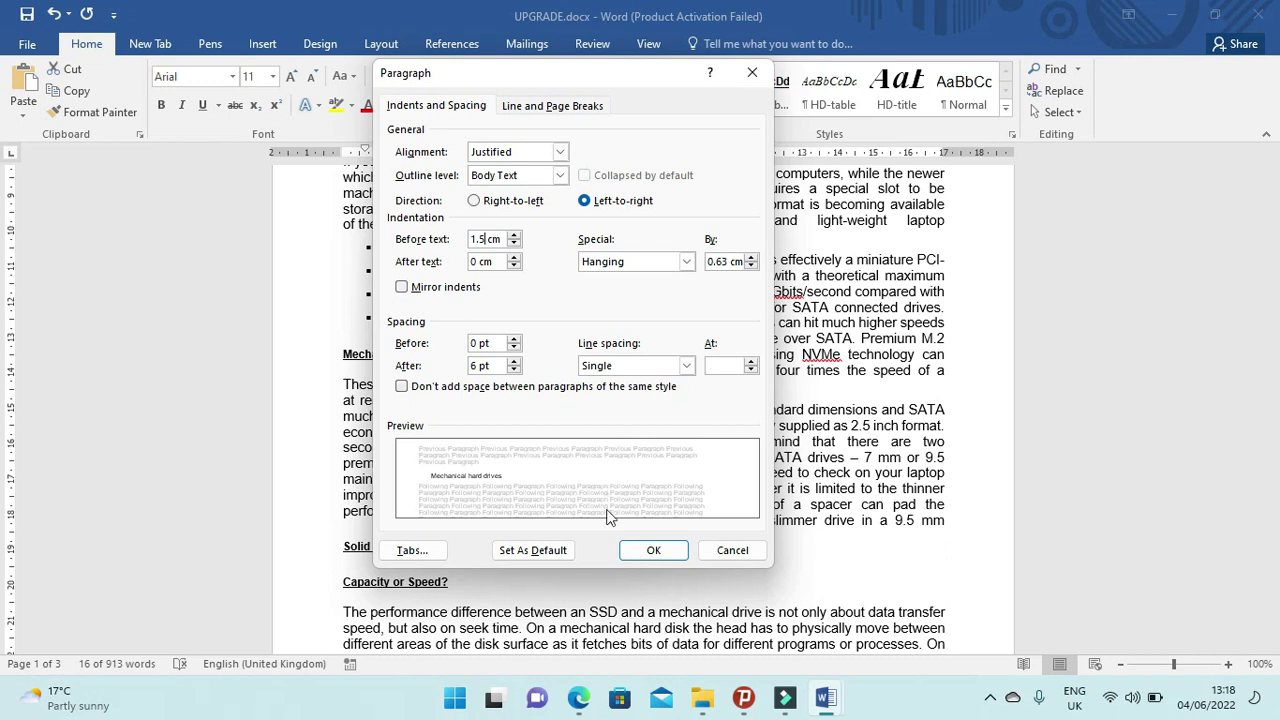
pyautogui.click(630, 551)
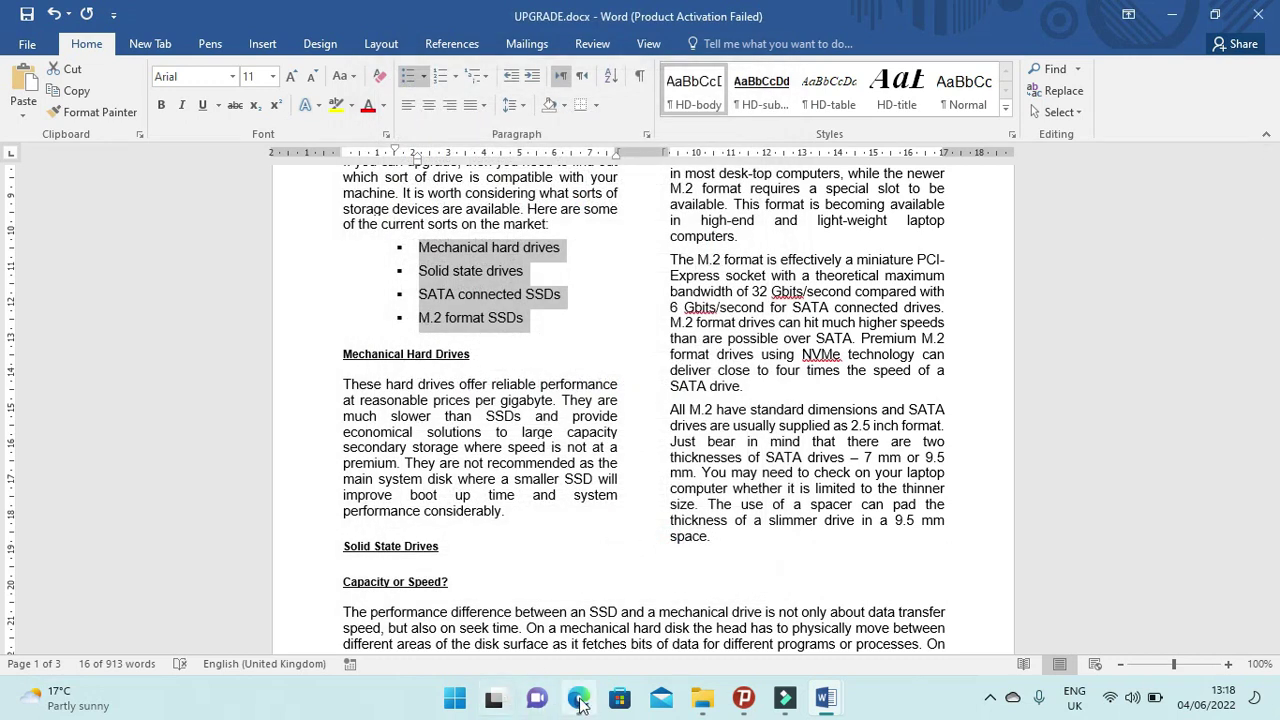
pyautogui.click(579, 699)
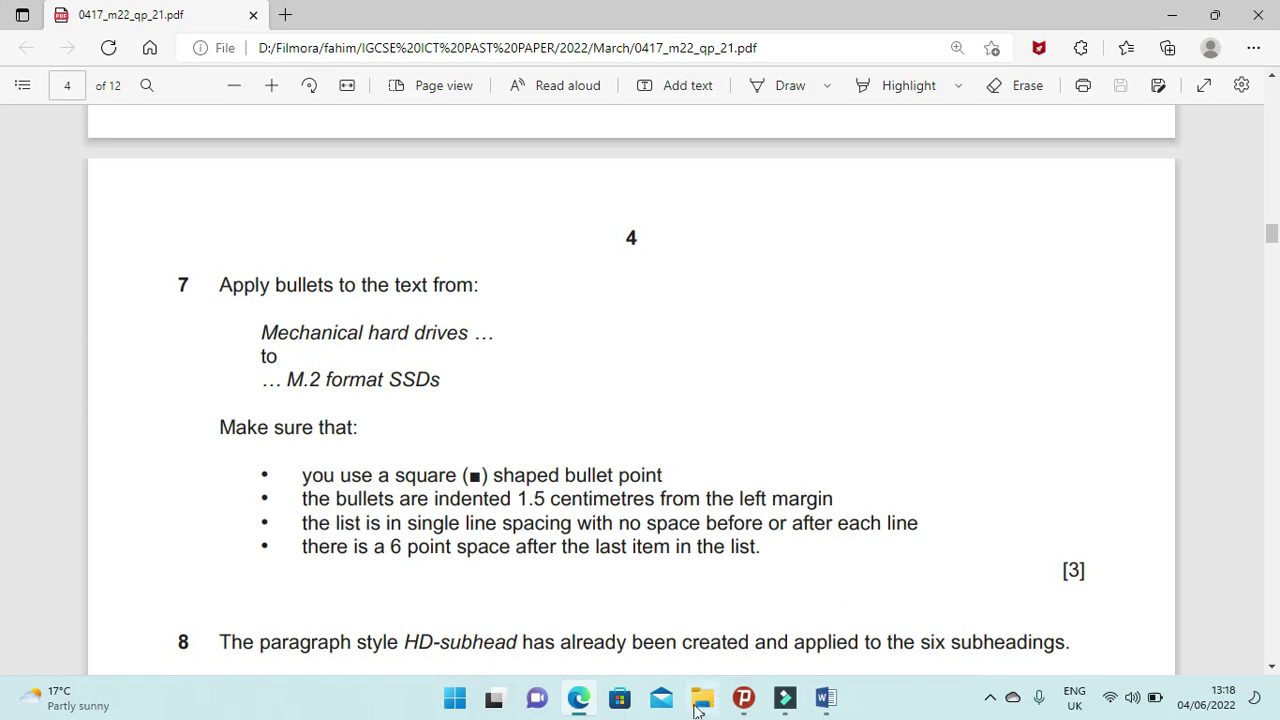
# Remove the space between bulleted list items by setting Space After to 0 pt.
pyautogui.click(583, 703)
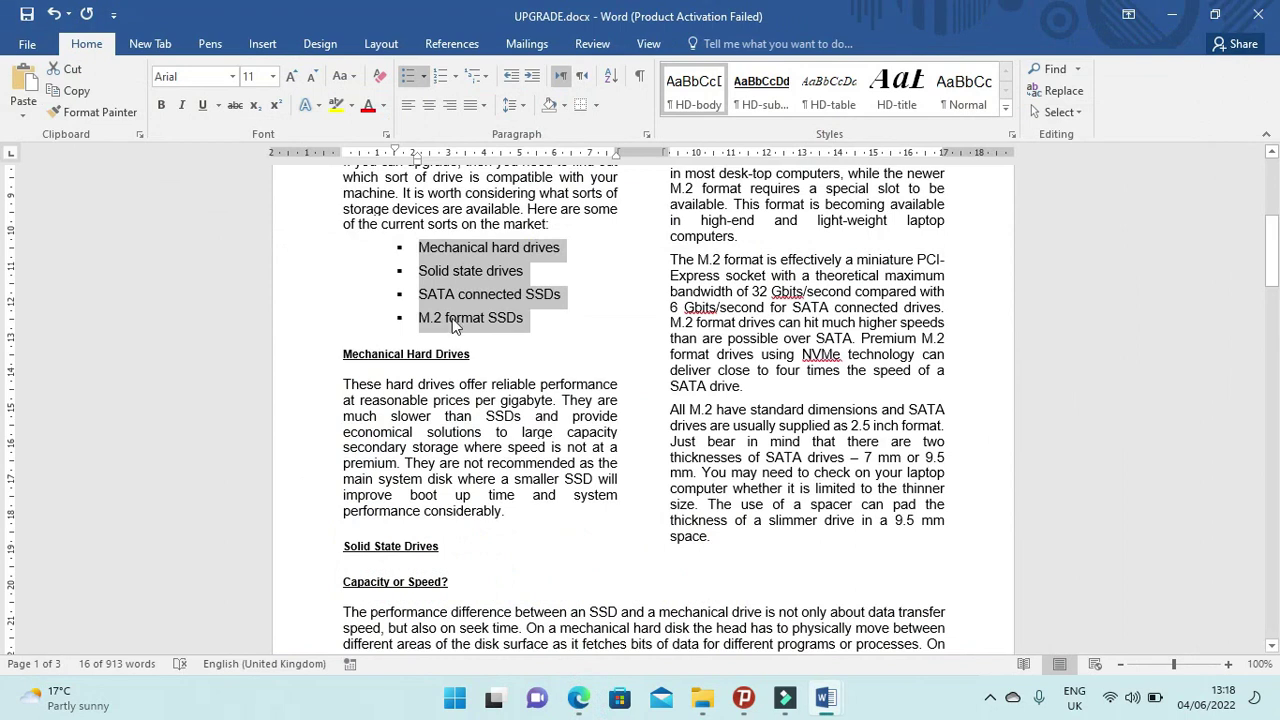
pyautogui.rightClick(462, 289)
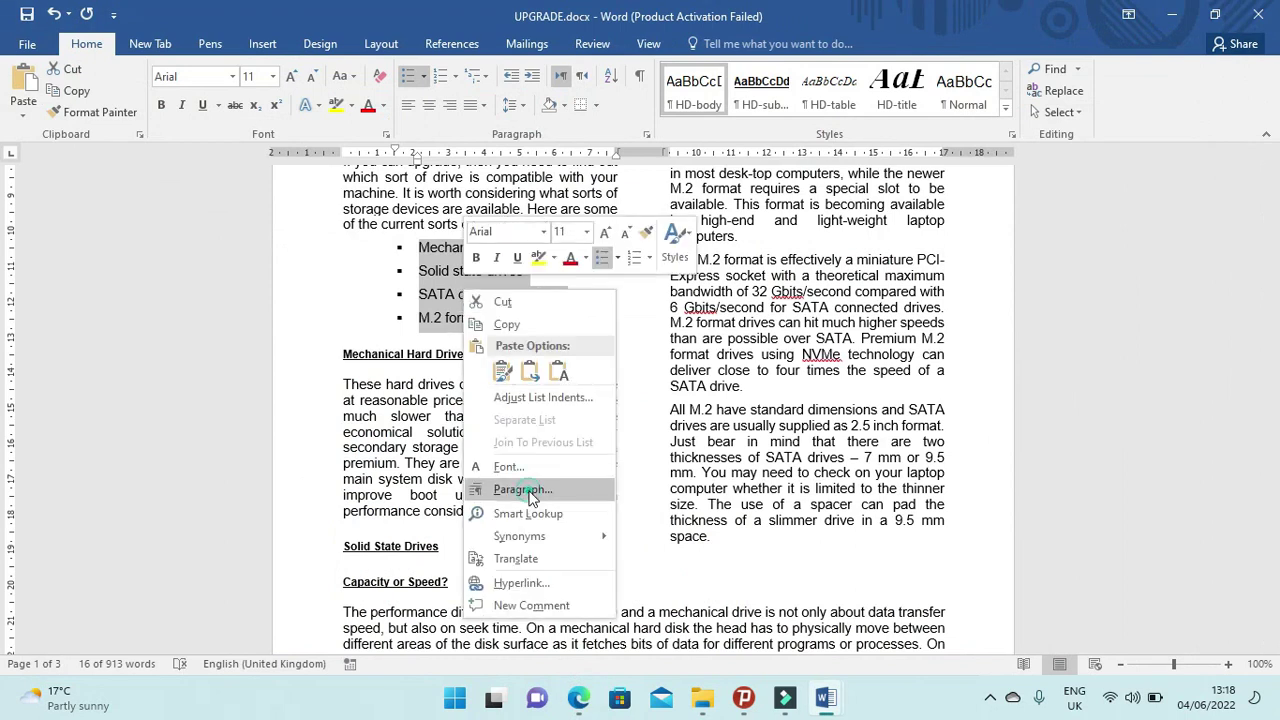
pyautogui.click(530, 495)
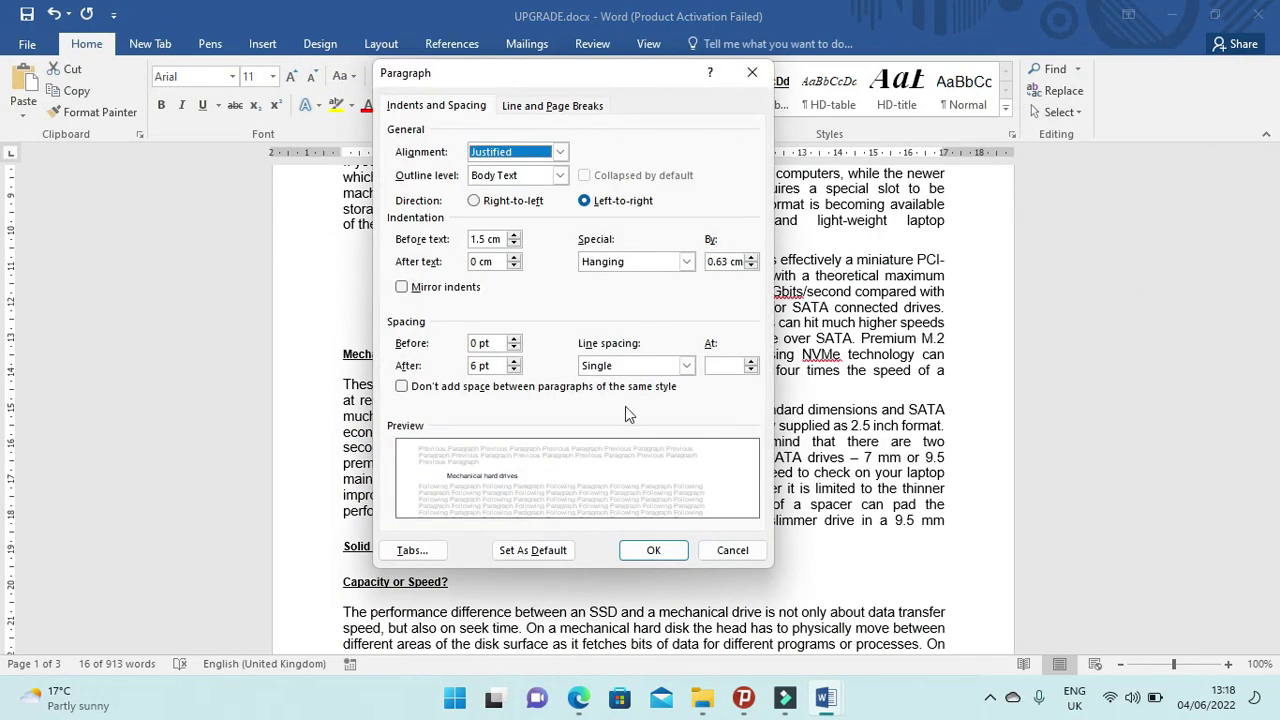
pyautogui.click(508, 368)
pyautogui.click(515, 370)
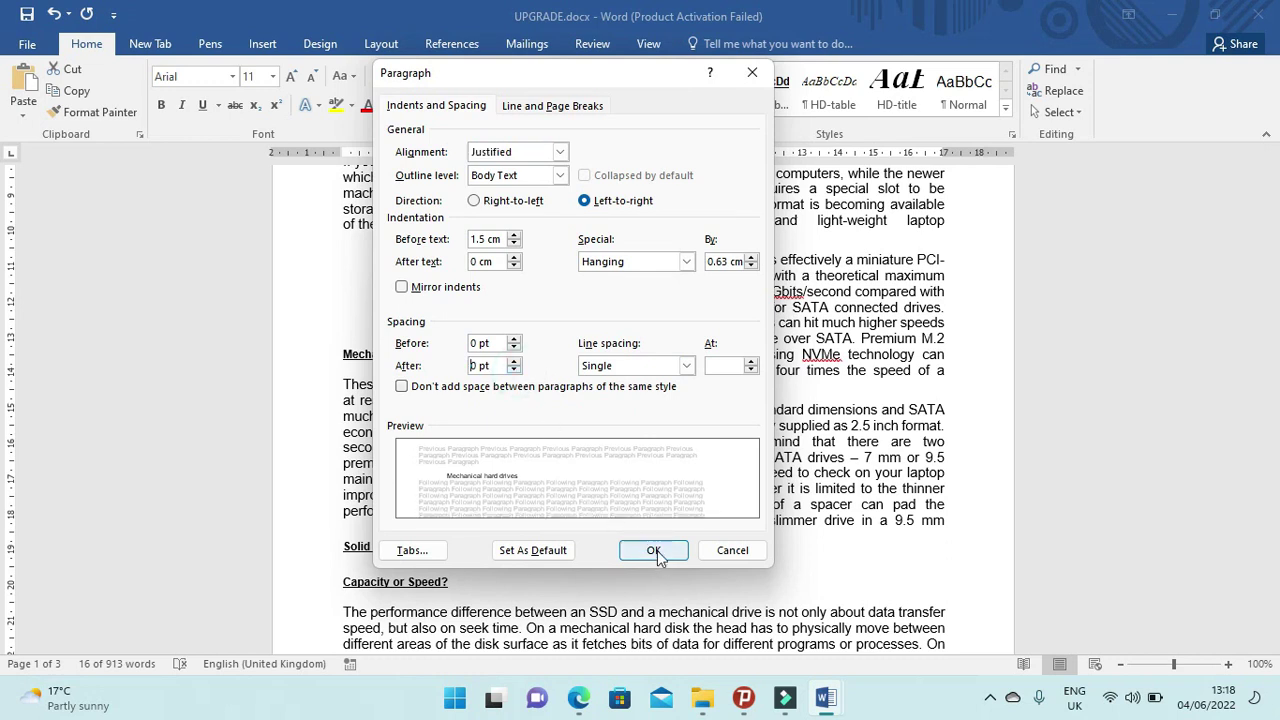
pyautogui.click(655, 552)
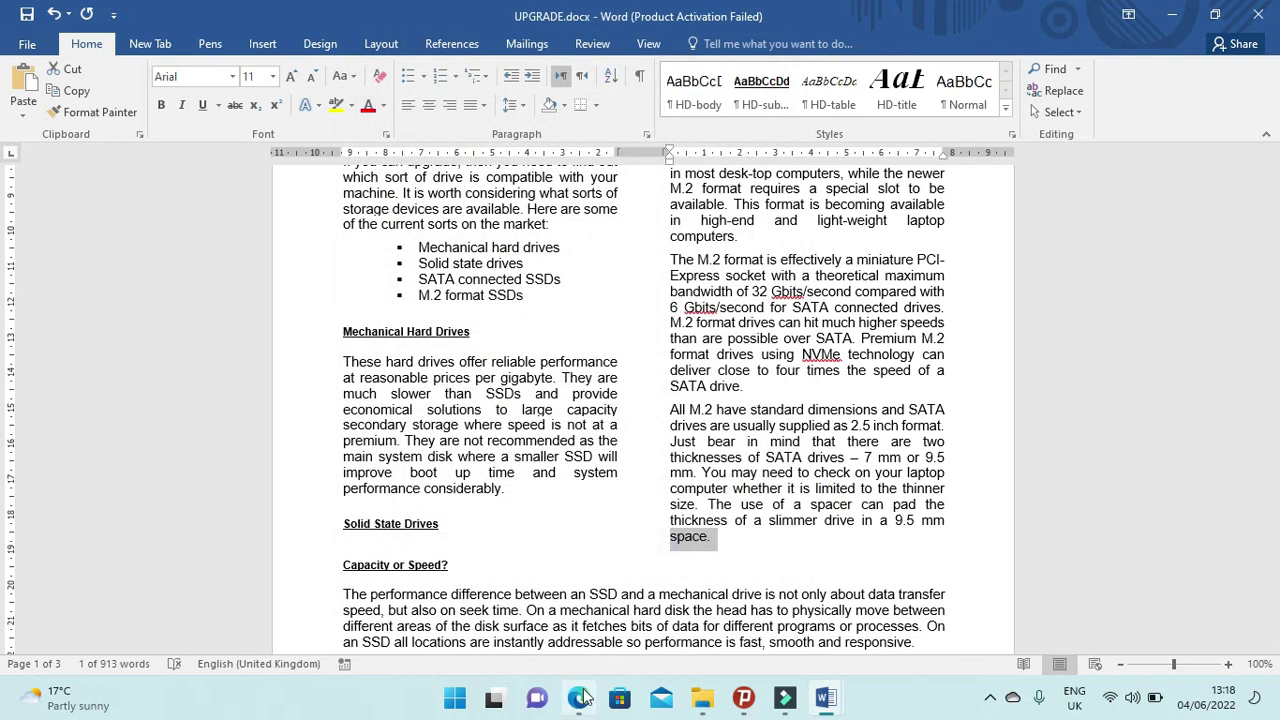
pyautogui.click(578, 698)
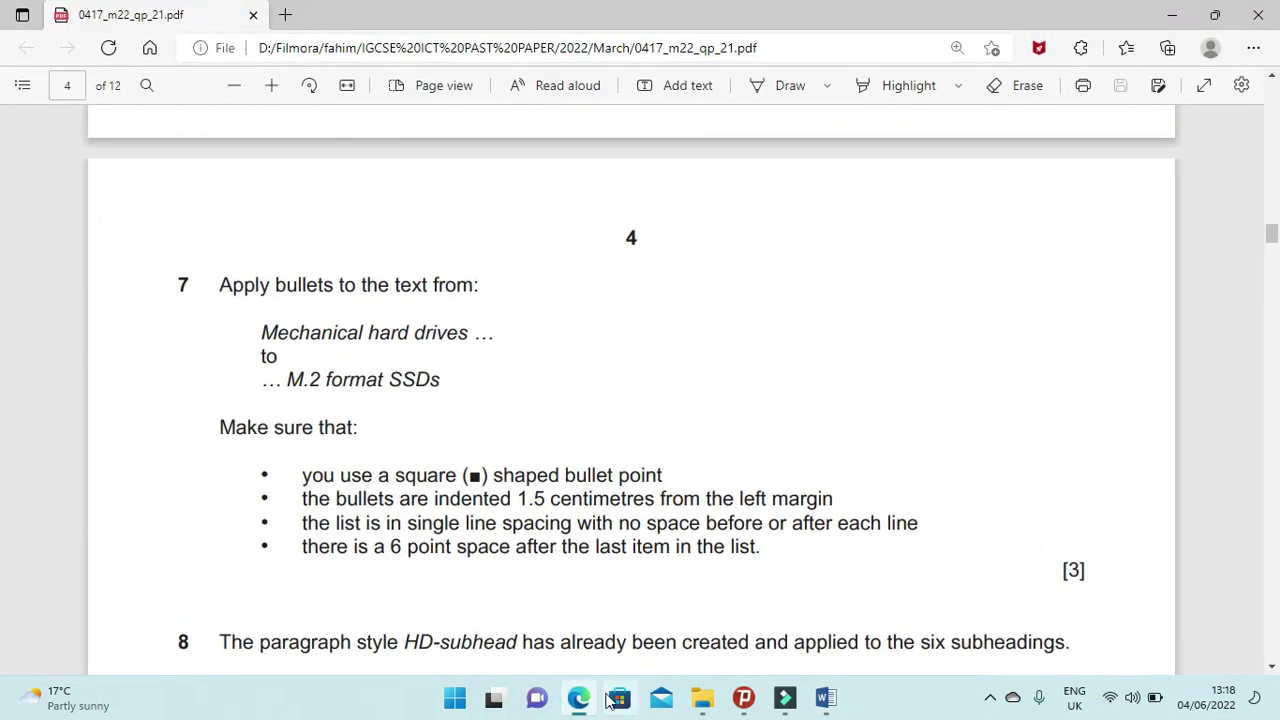
pyautogui.click(578, 698)
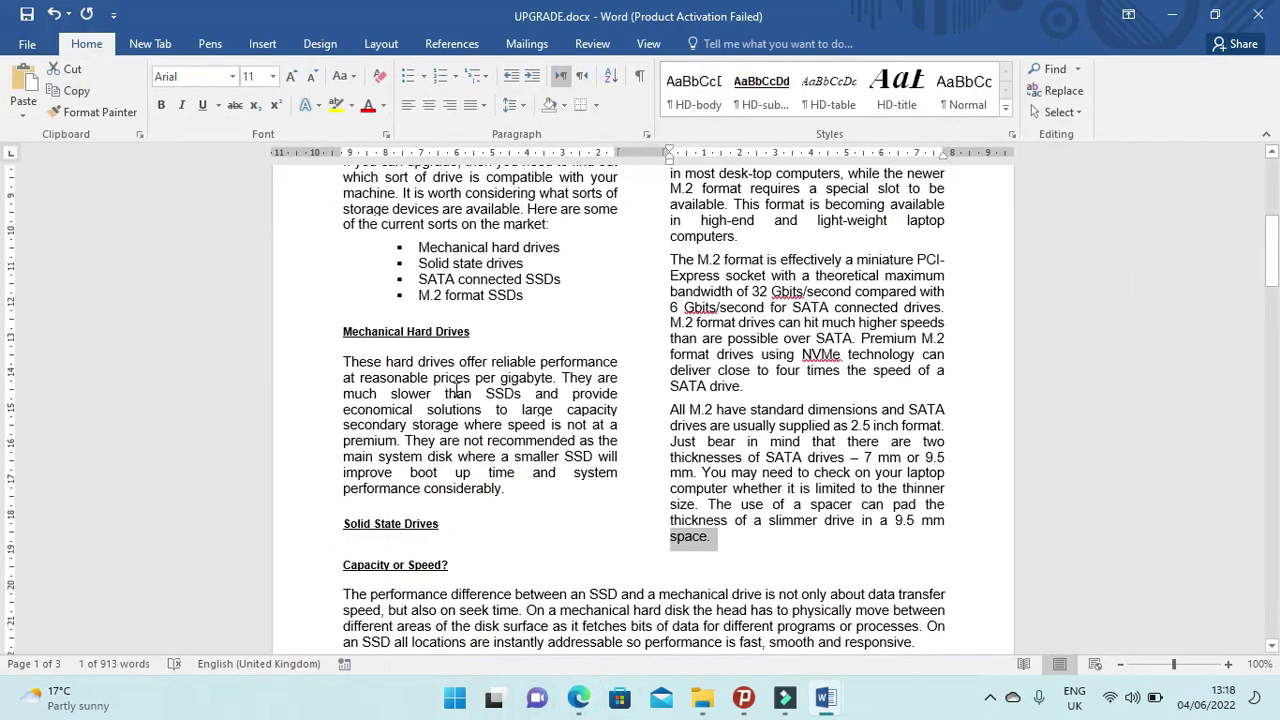
# Give the last item, M.2 format SSDs, 6 pt space after, then view exam question 8.
pyautogui.click(501, 297)
pyautogui.rightClick(502, 297)
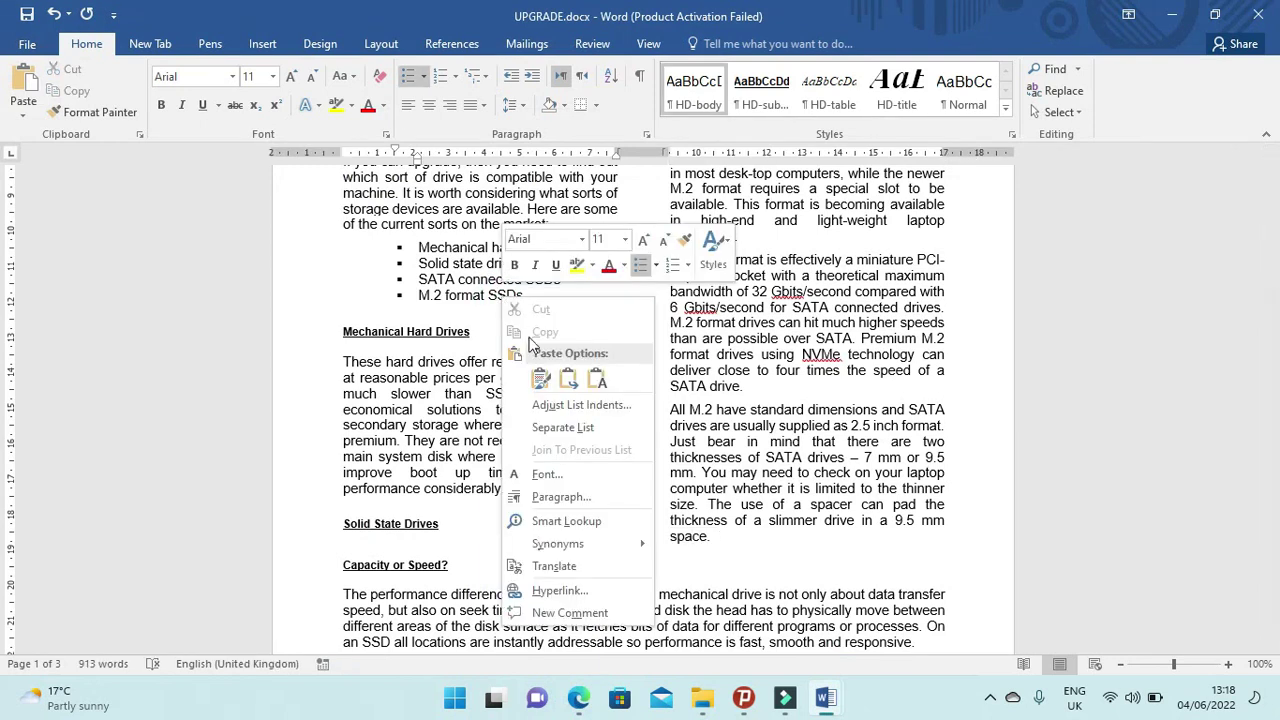
pyautogui.click(550, 478)
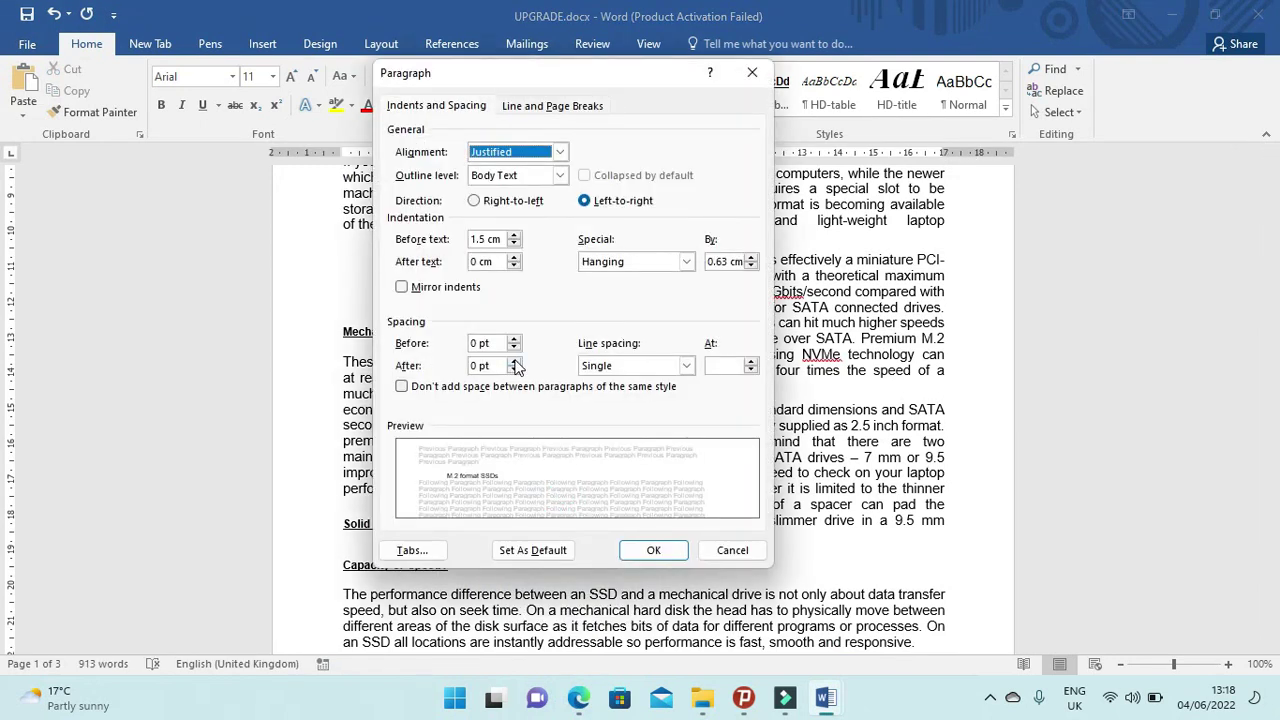
pyautogui.click(514, 362)
pyautogui.click(652, 550)
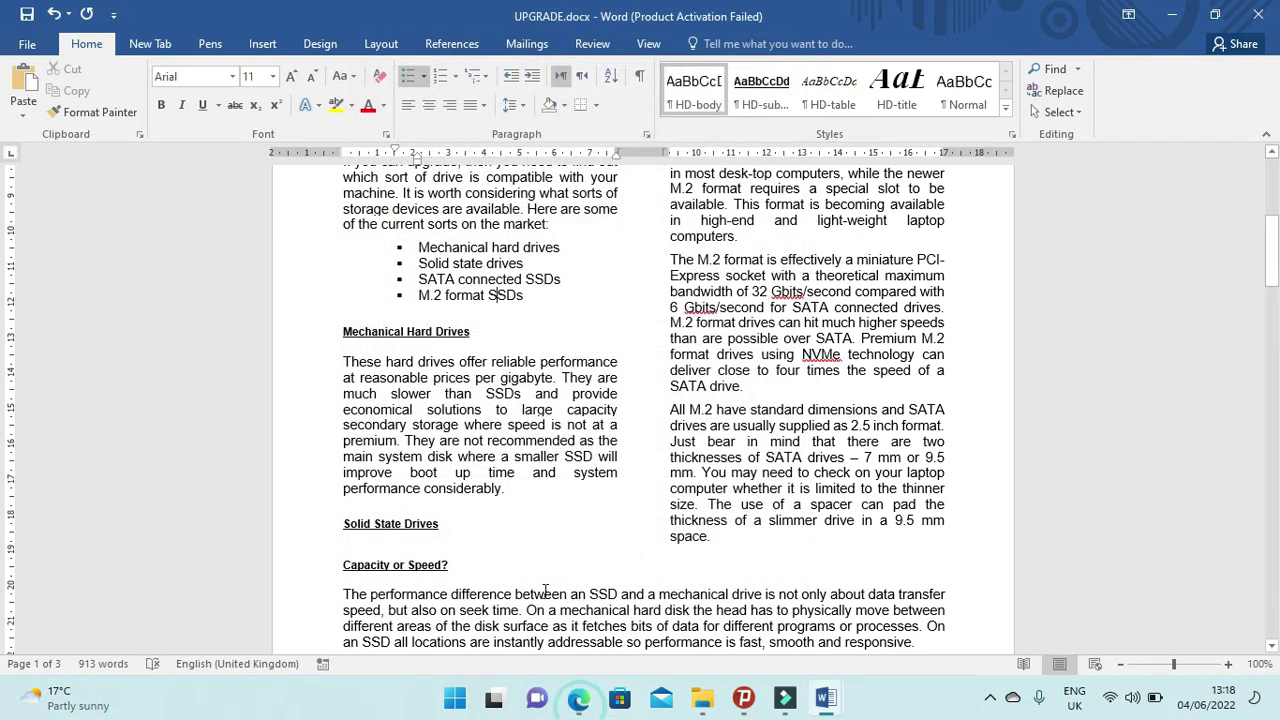
pyautogui.click(578, 697)
pyautogui.scroll(-4, 492, 479)
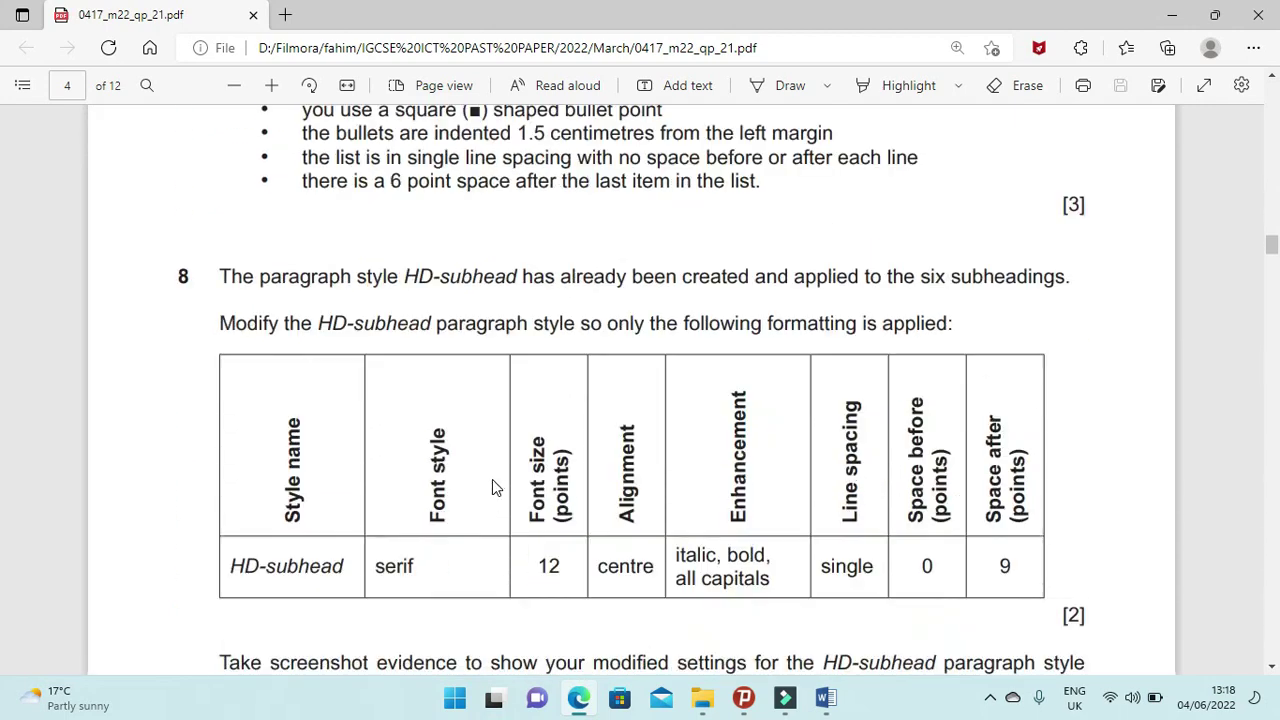
pyautogui.moveTo(222, 281); pyautogui.dragTo(1069, 294)
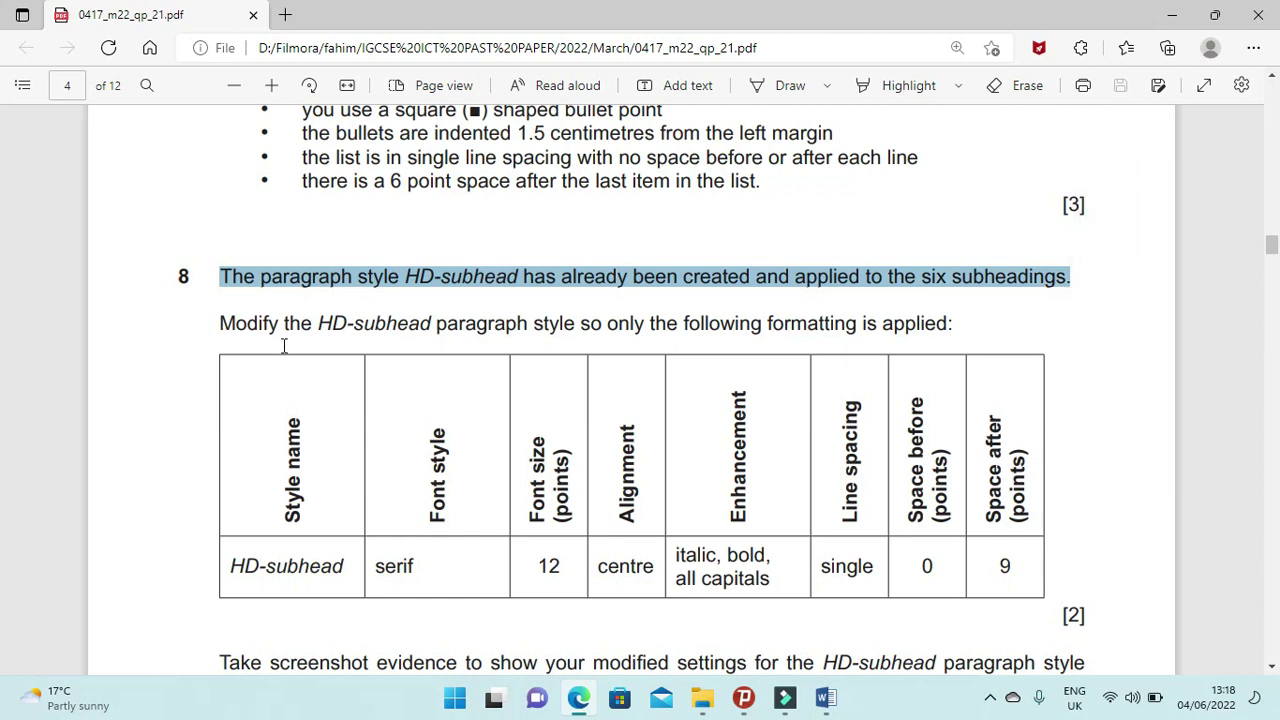
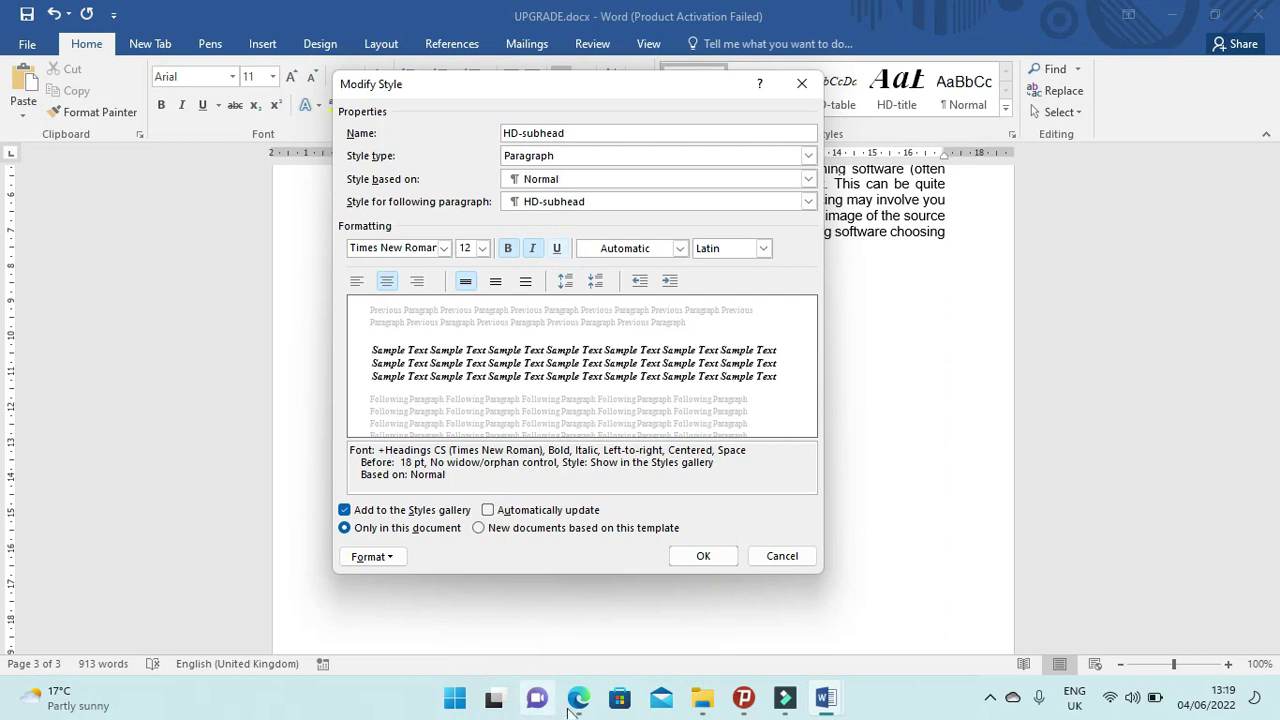
# Turn on All caps in the HD-subhead style's font settings and save the style.
pyautogui.click(578, 699)
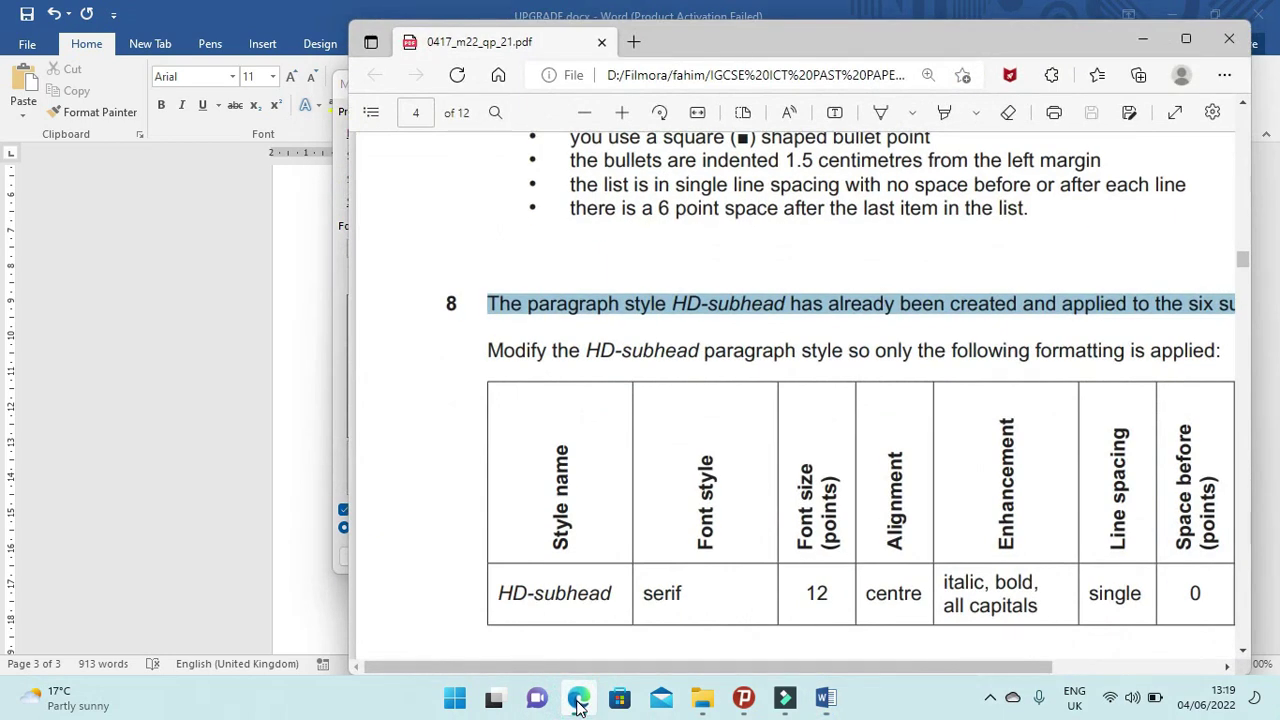
pyautogui.click(578, 699)
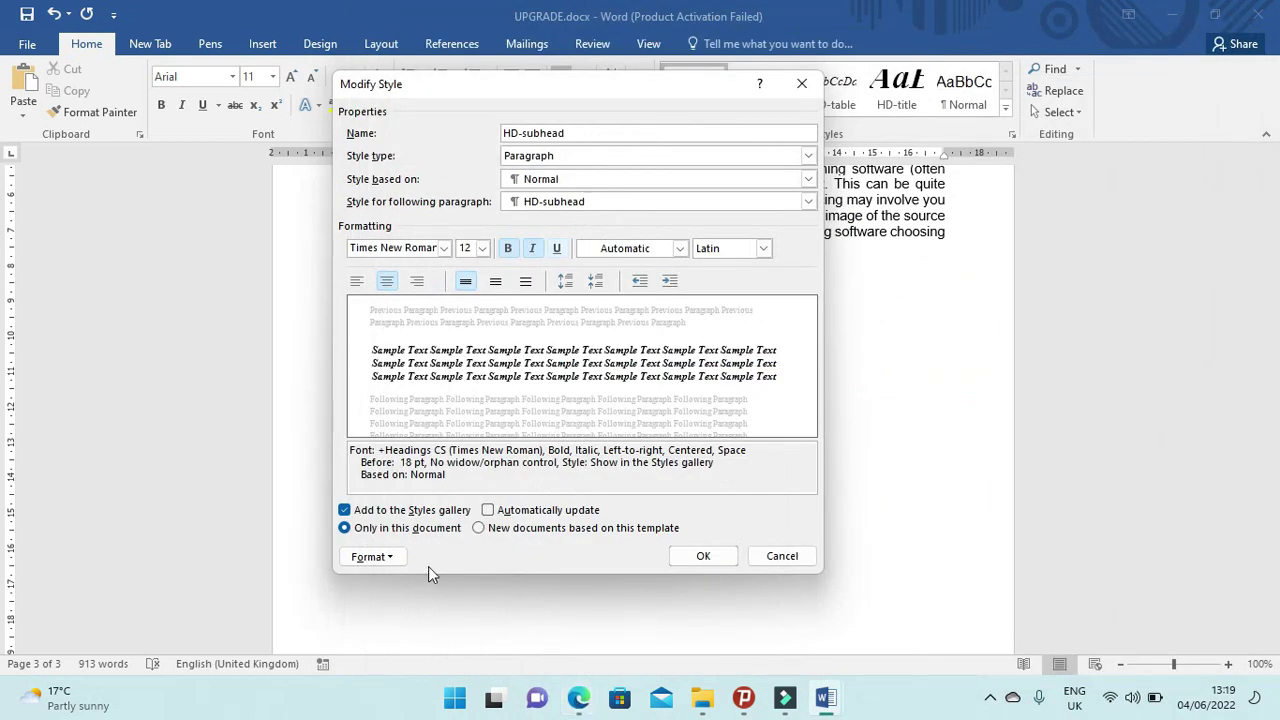
pyautogui.click(397, 559)
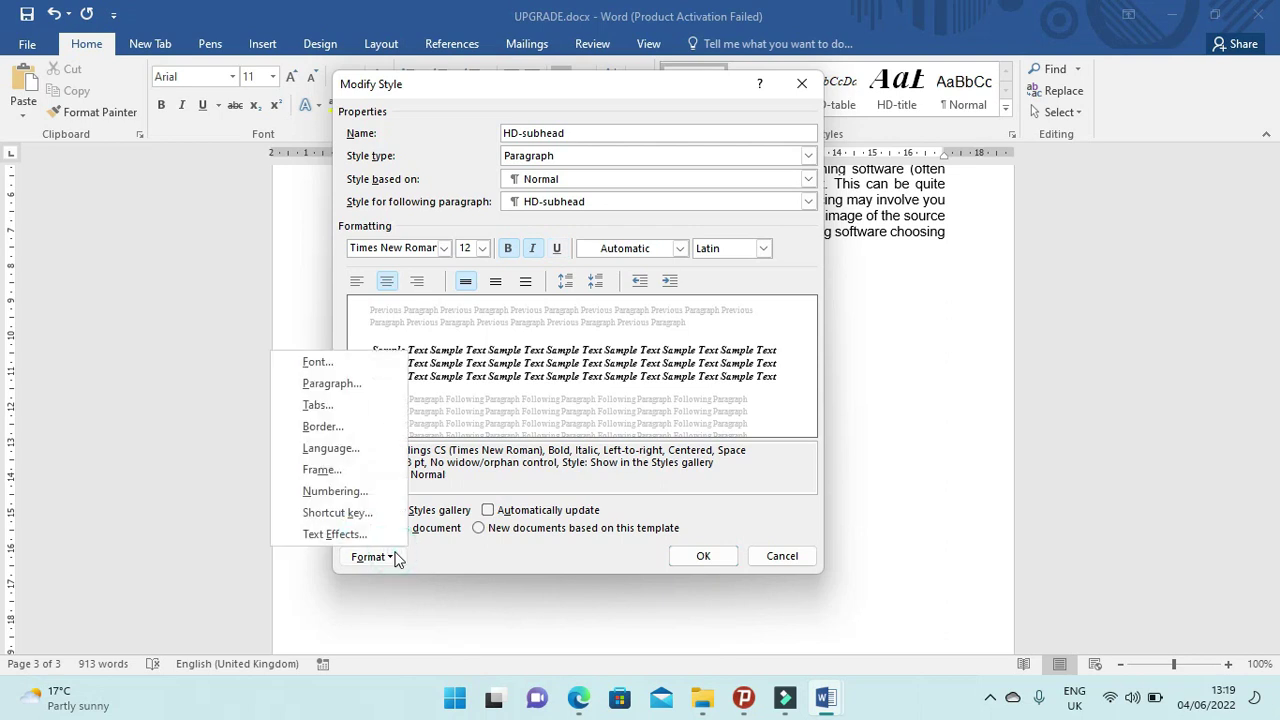
pyautogui.click(372, 384)
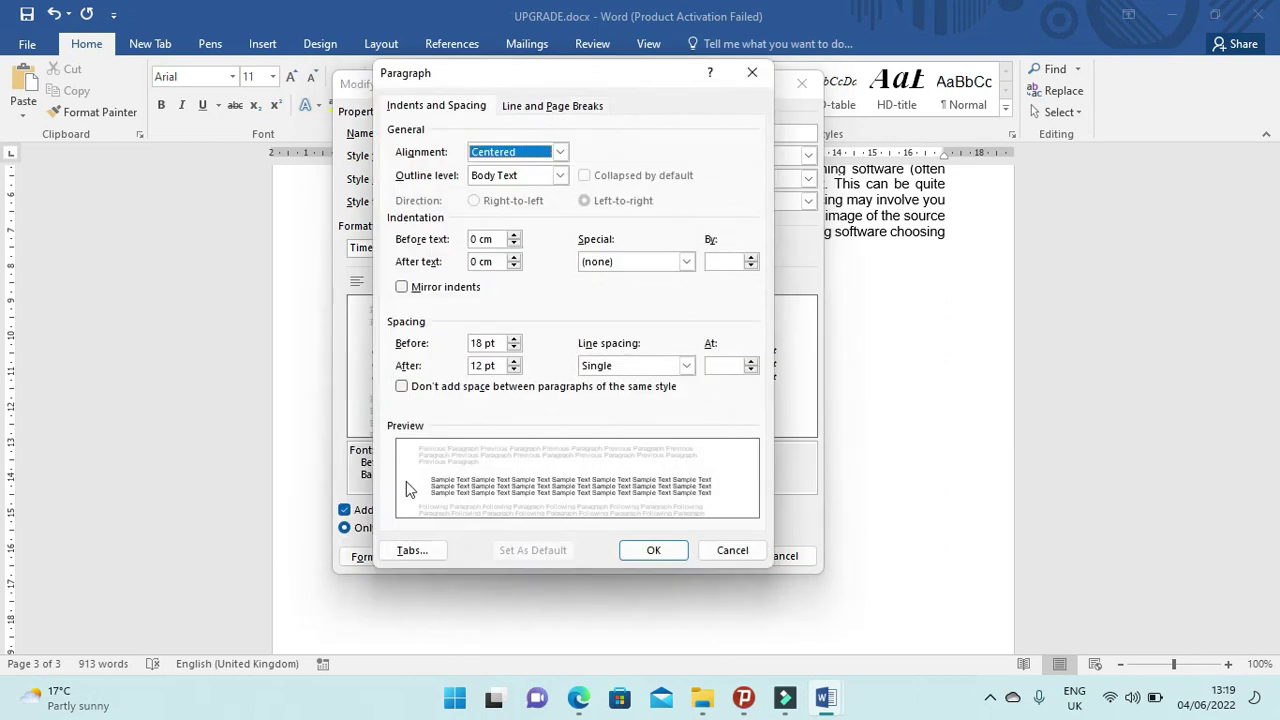
pyautogui.click(732, 550)
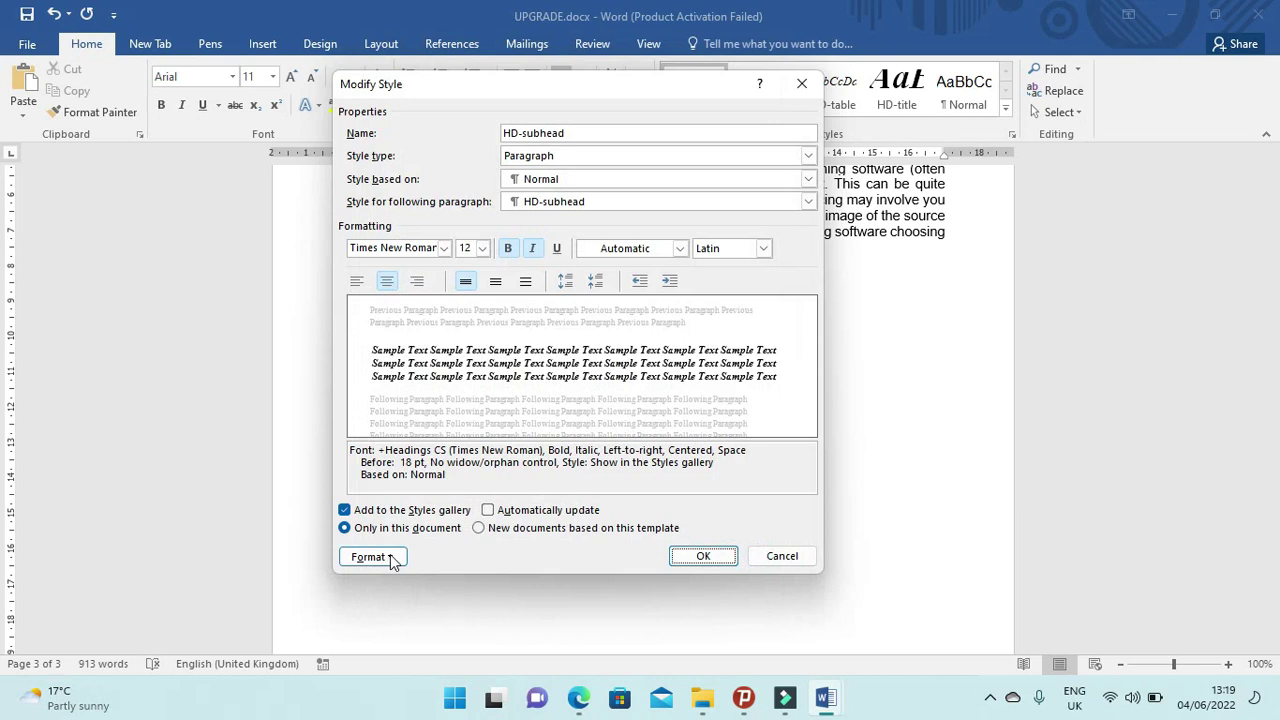
pyautogui.click(371, 557)
pyautogui.click(349, 362)
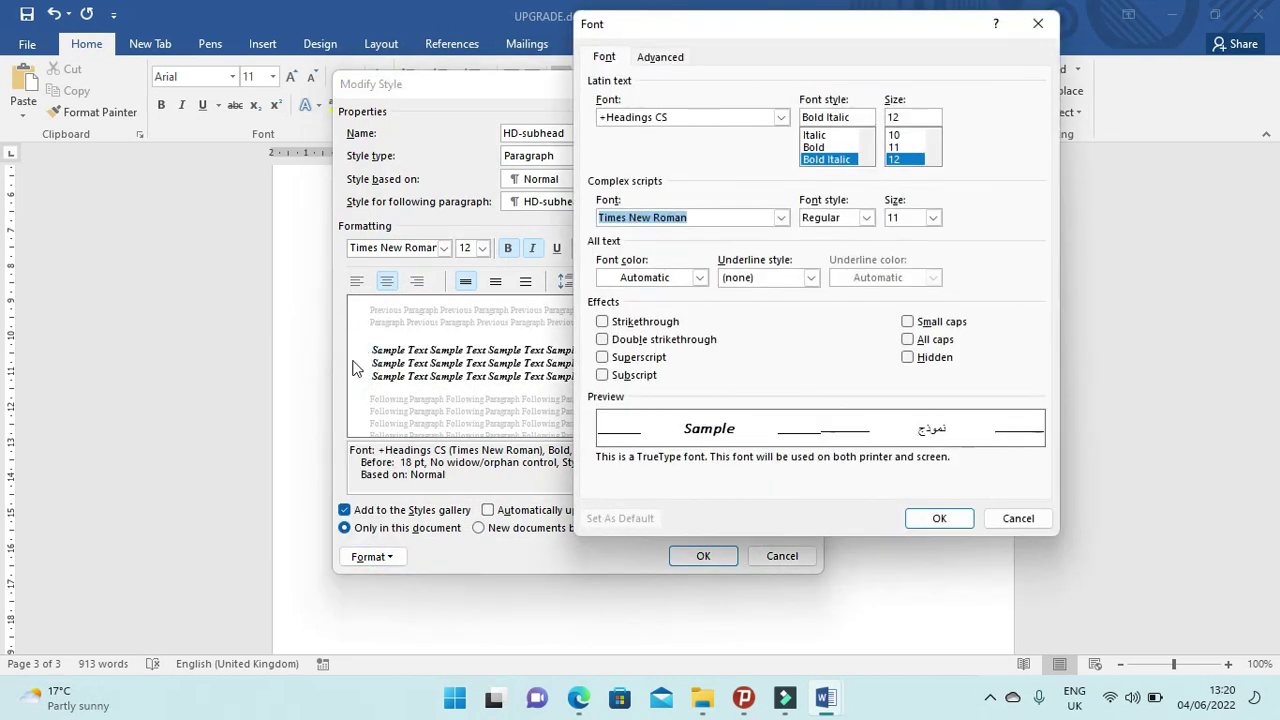
pyautogui.click(908, 339)
pyautogui.click(945, 518)
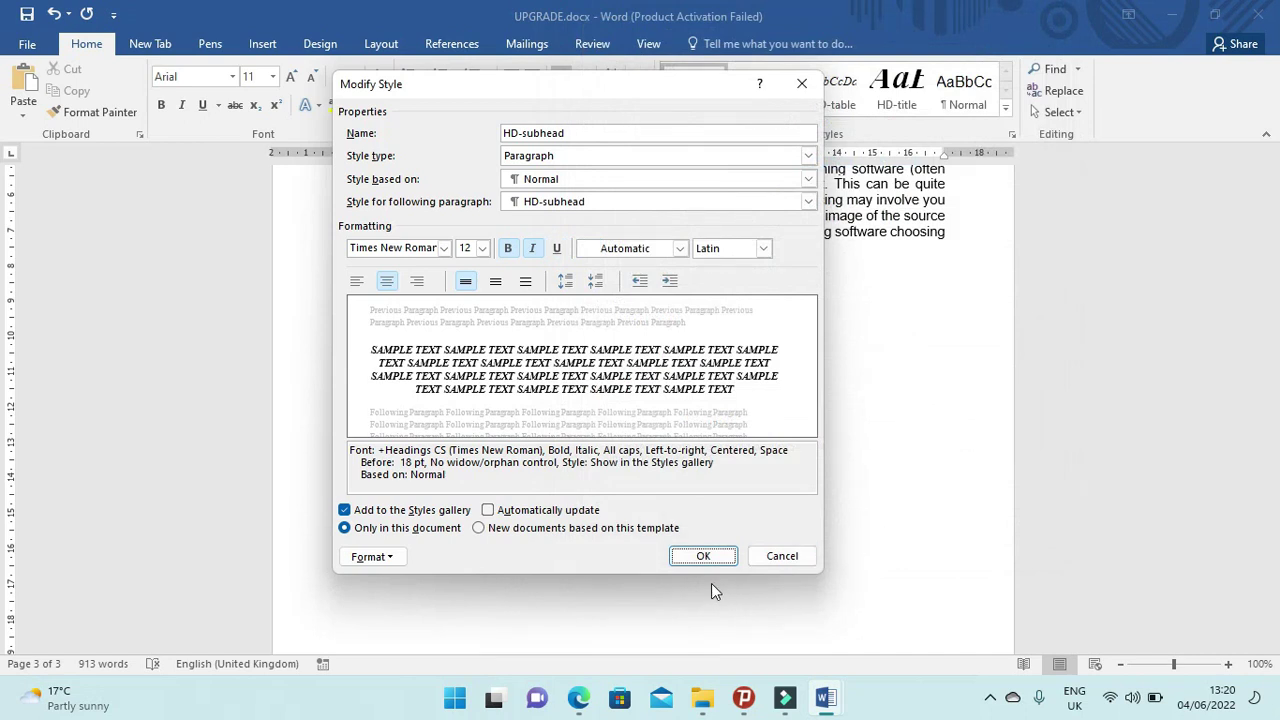
pyautogui.click(716, 560)
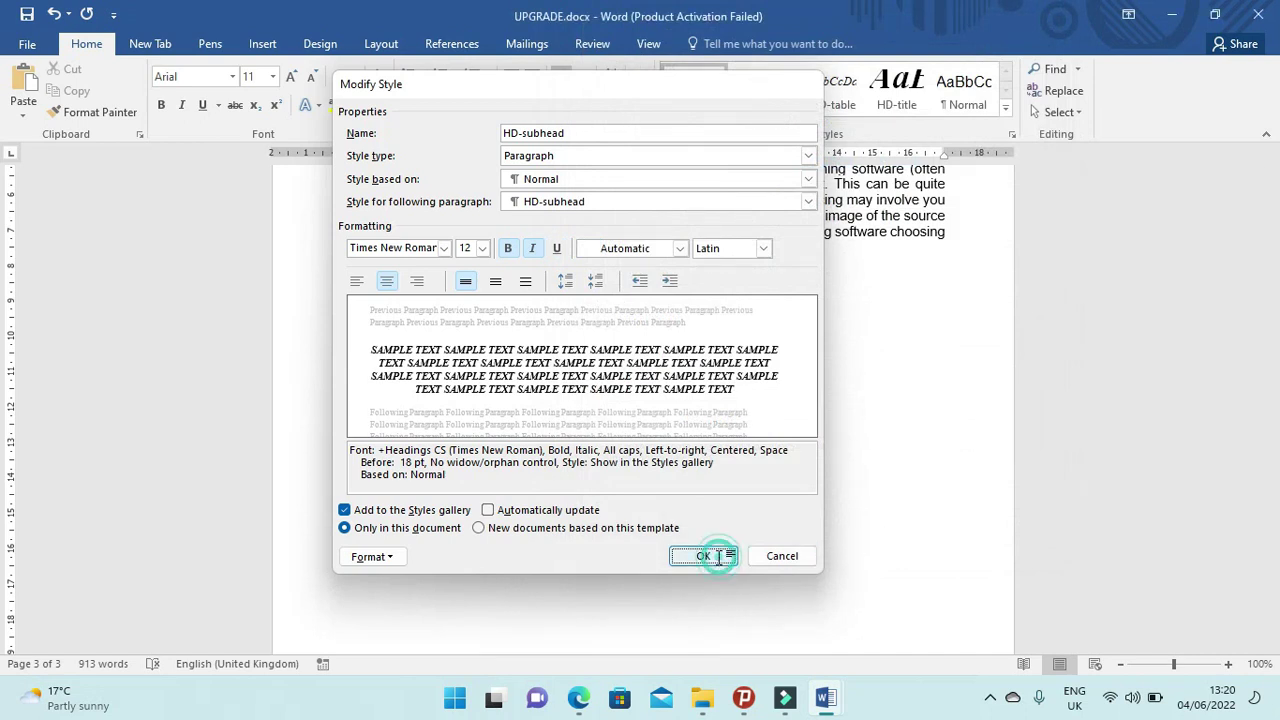
pyautogui.scroll(6, 716, 575)
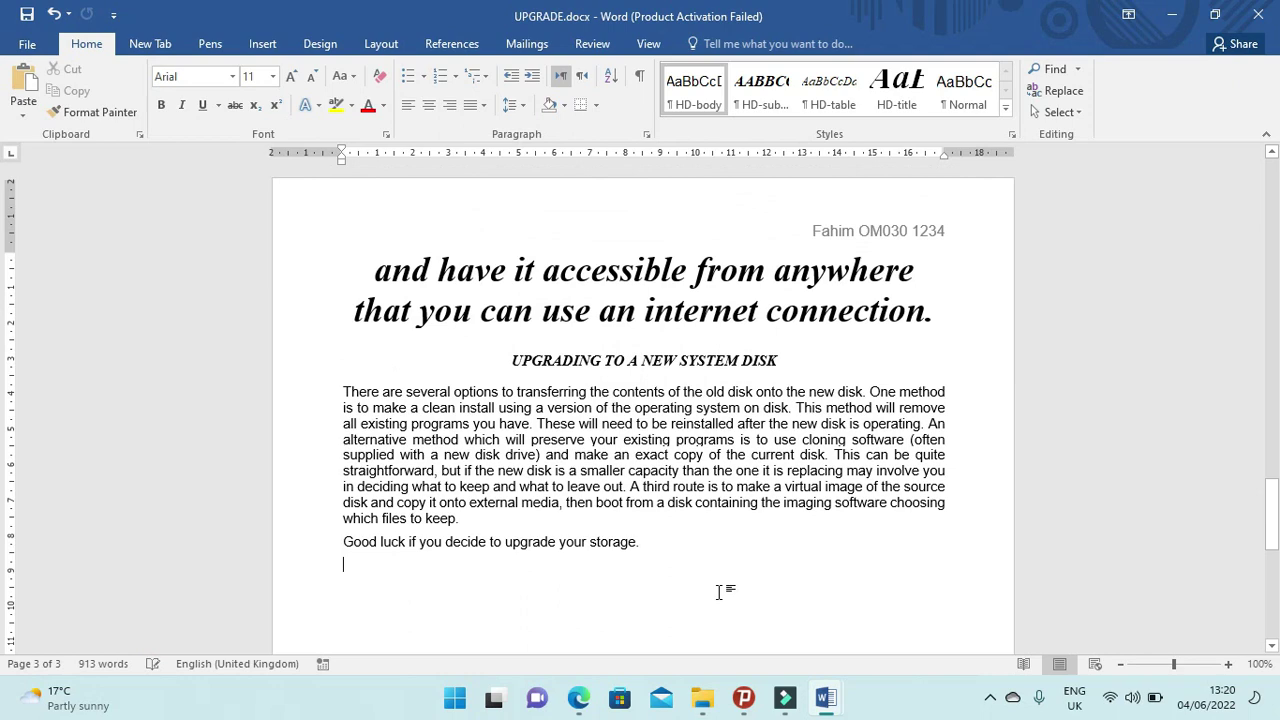
# Check the formatting of the 'UPGRADING TO A NEW SYSTEM DISK' heading in the document.
pyautogui.click(686, 453)
pyautogui.scroll(13, 714, 586)
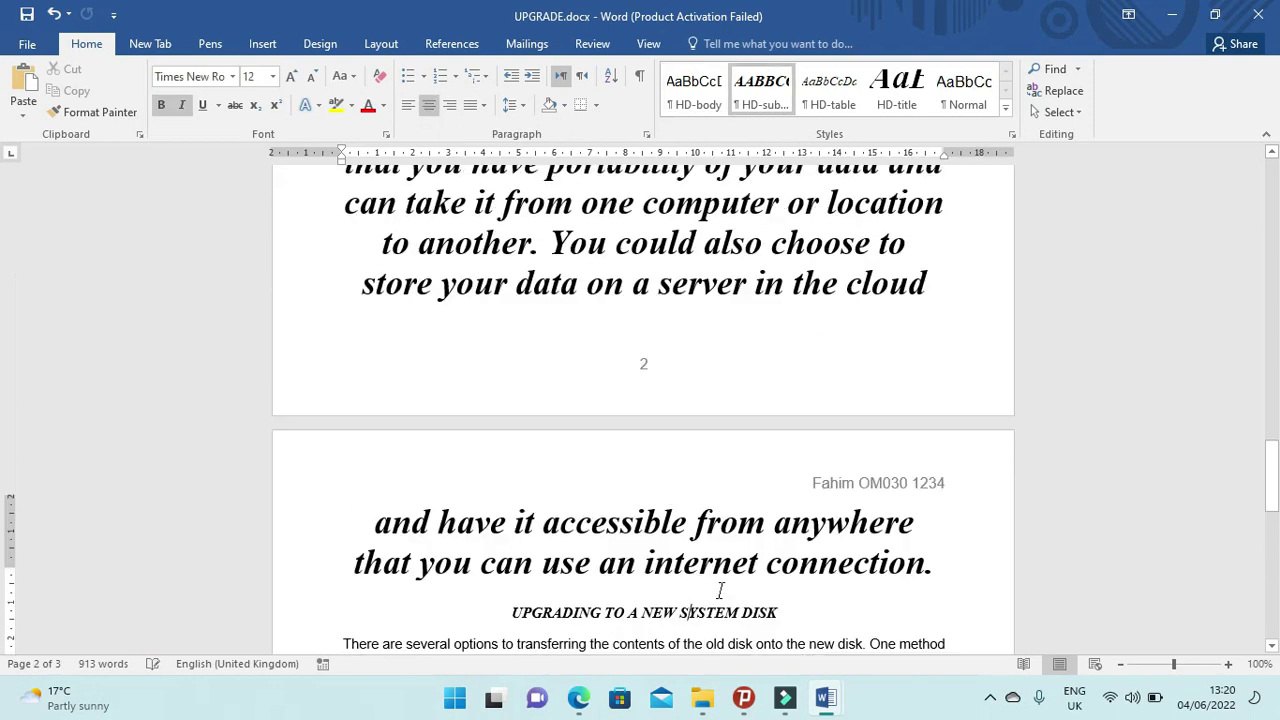
pyautogui.scroll(10, 718, 588)
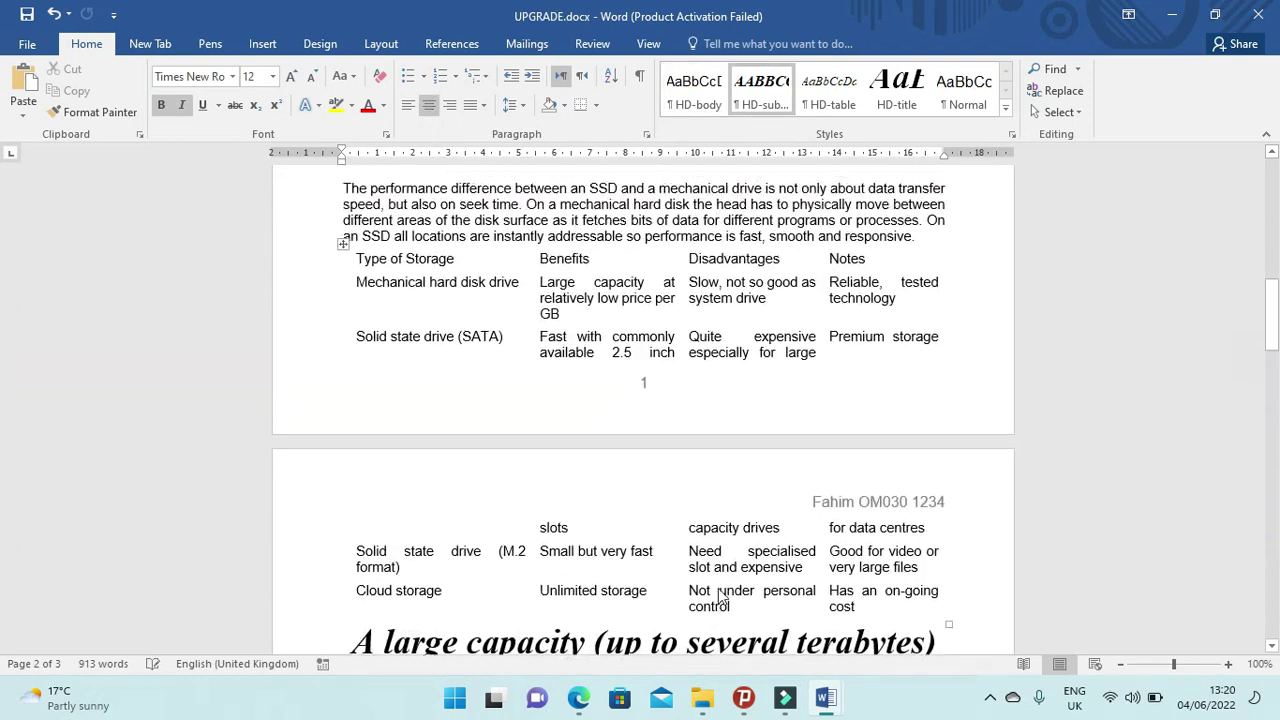
pyautogui.scroll(5, 662, 358)
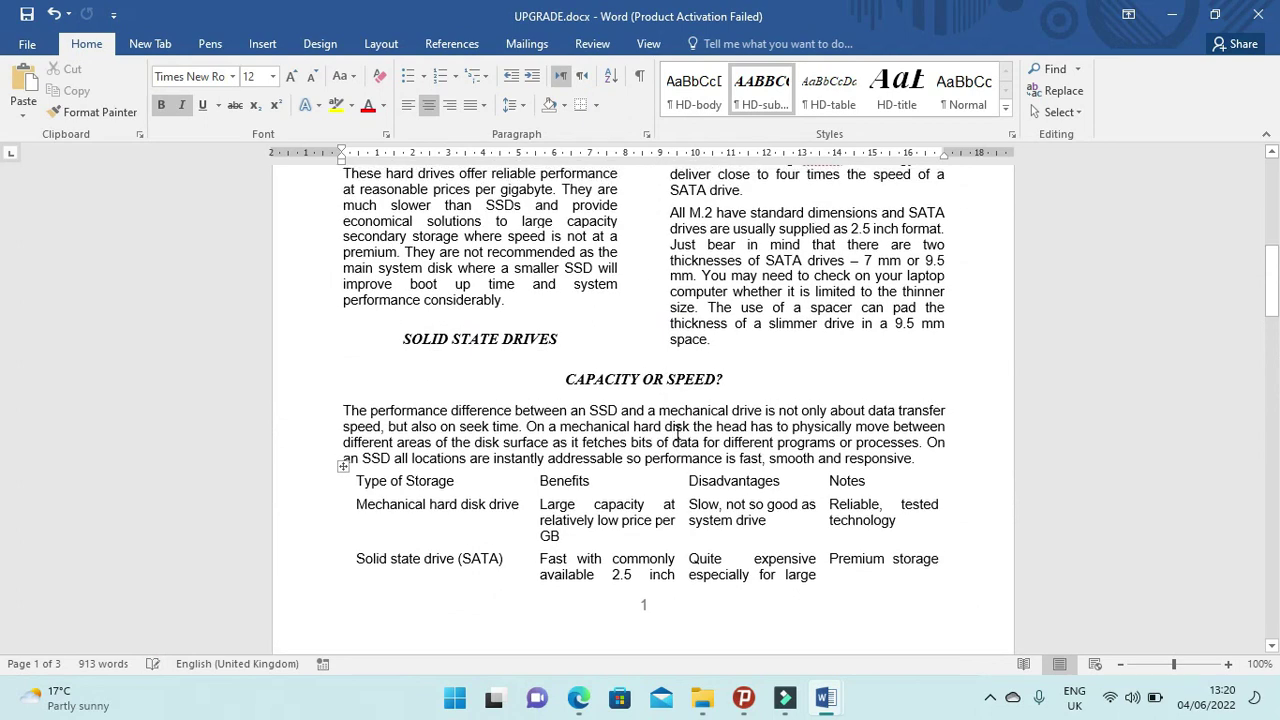
pyautogui.scroll(-2, 715, 568)
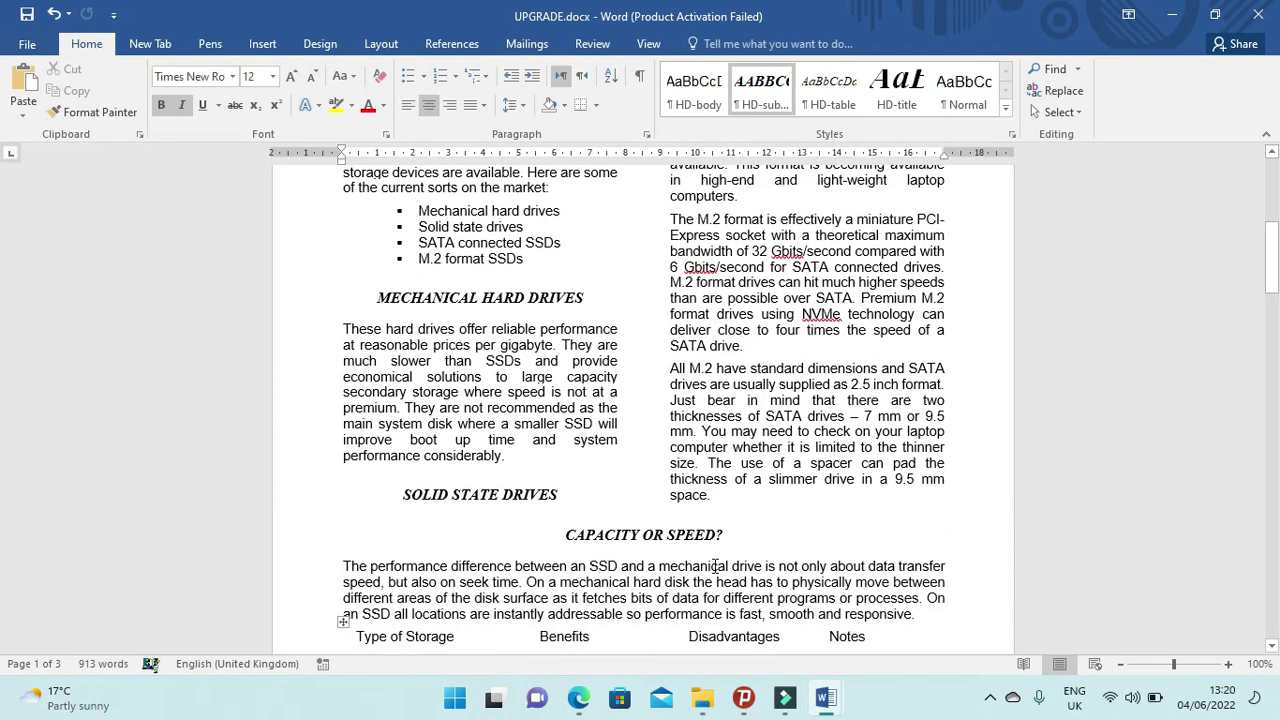
pyautogui.scroll(-2, 715, 566)
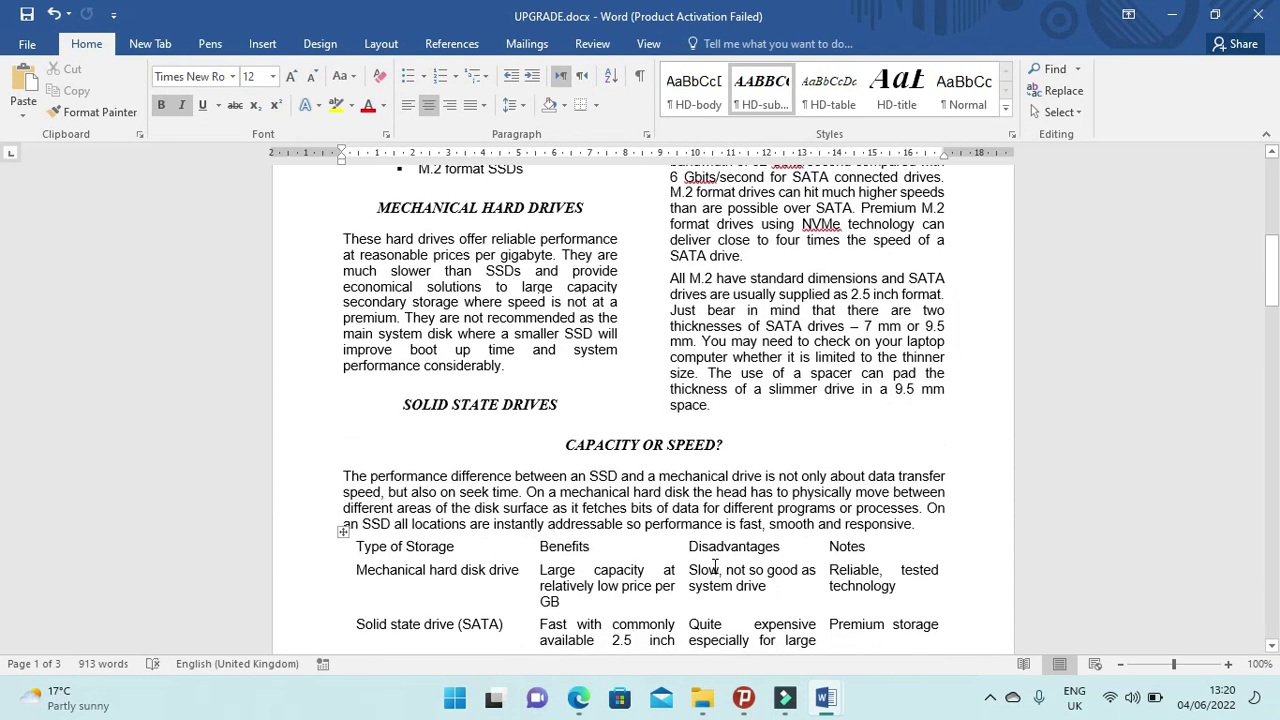
pyautogui.scroll(6, 715, 568)
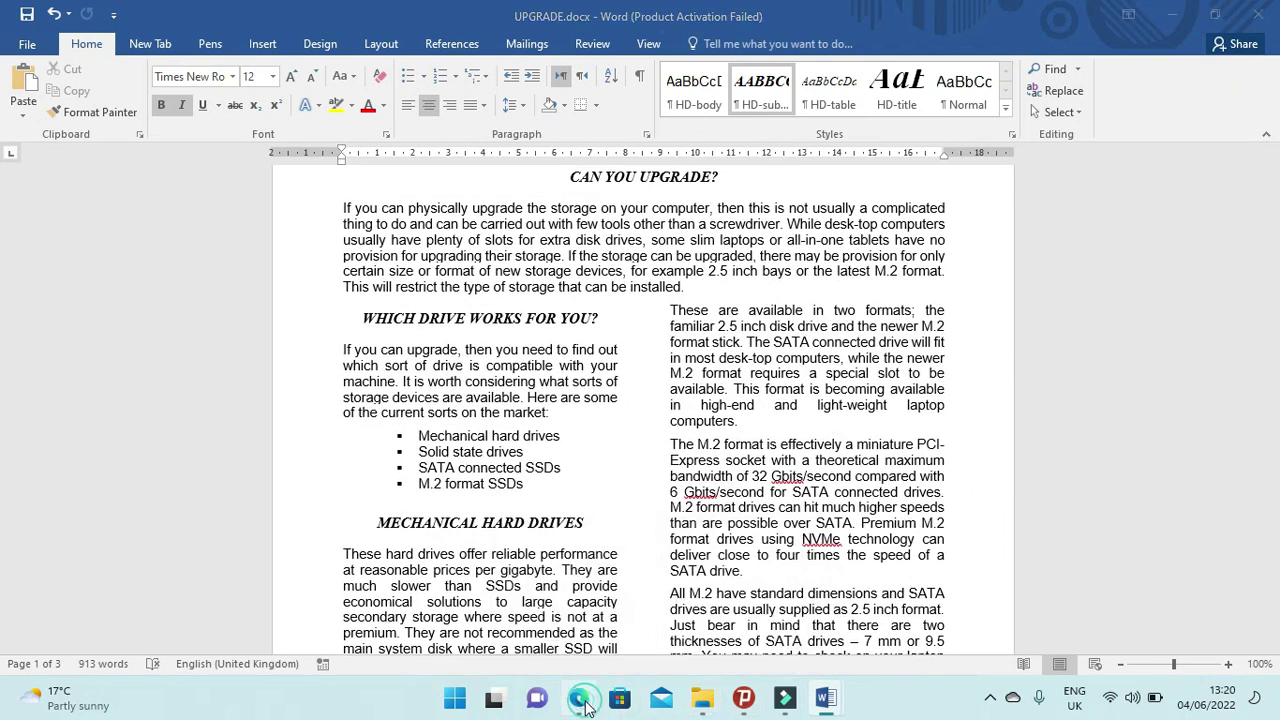
# Reread the required spacing in the question paper, then bring up the HD-subhead style's options.
pyautogui.click(583, 699)
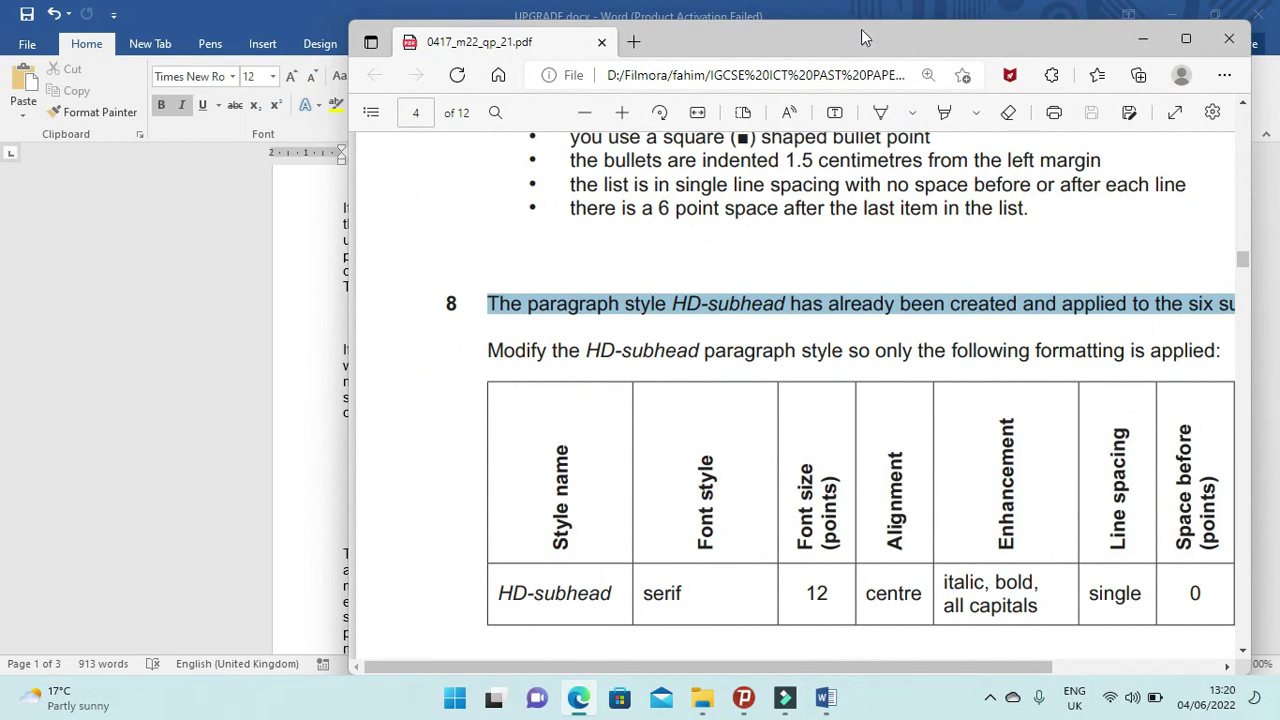
pyautogui.doubleClick(865, 37)
pyautogui.scroll(-2, 668, 493)
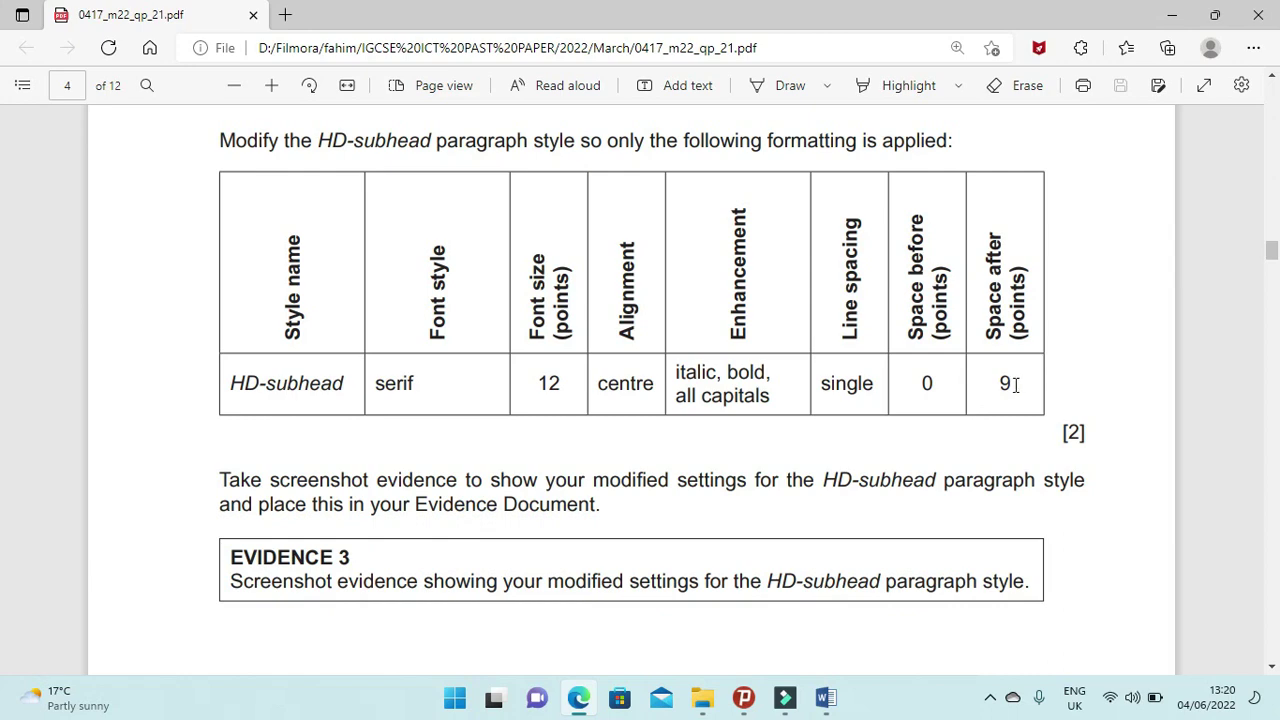
pyautogui.click(580, 699)
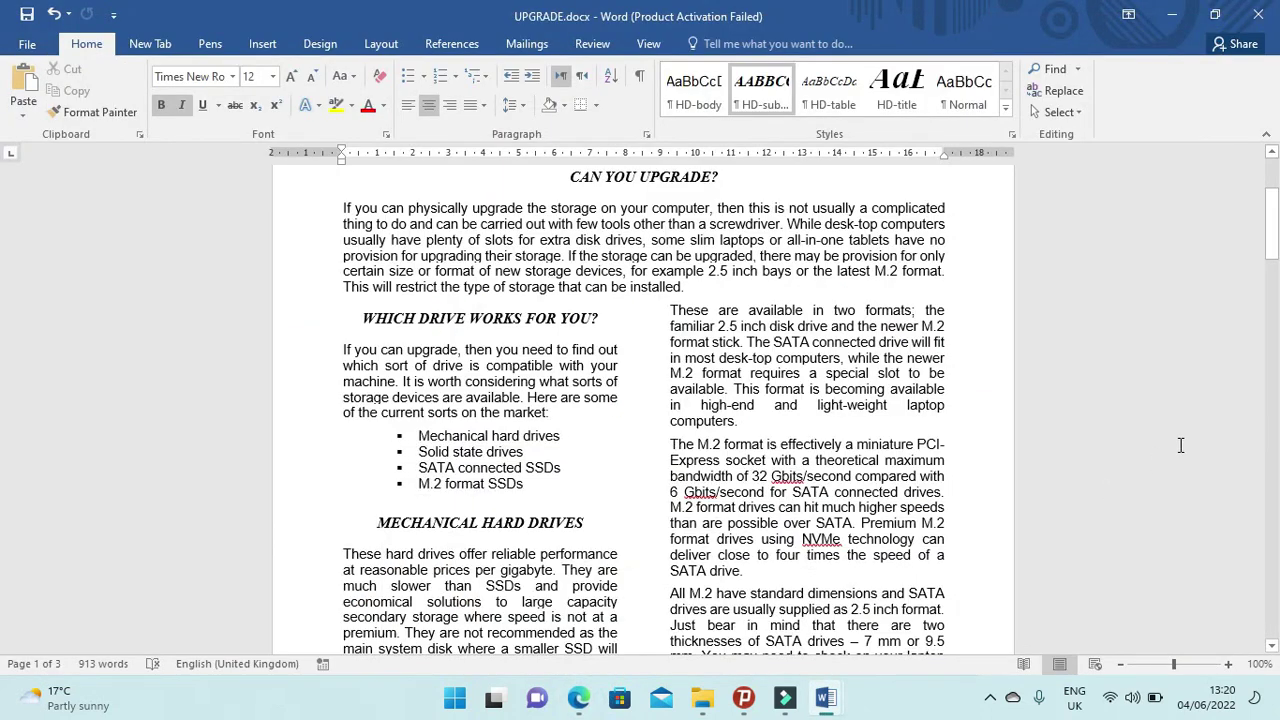
pyautogui.moveTo(1271, 210); pyautogui.dragTo(1263, 508)
pyautogui.rightClick(781, 88)
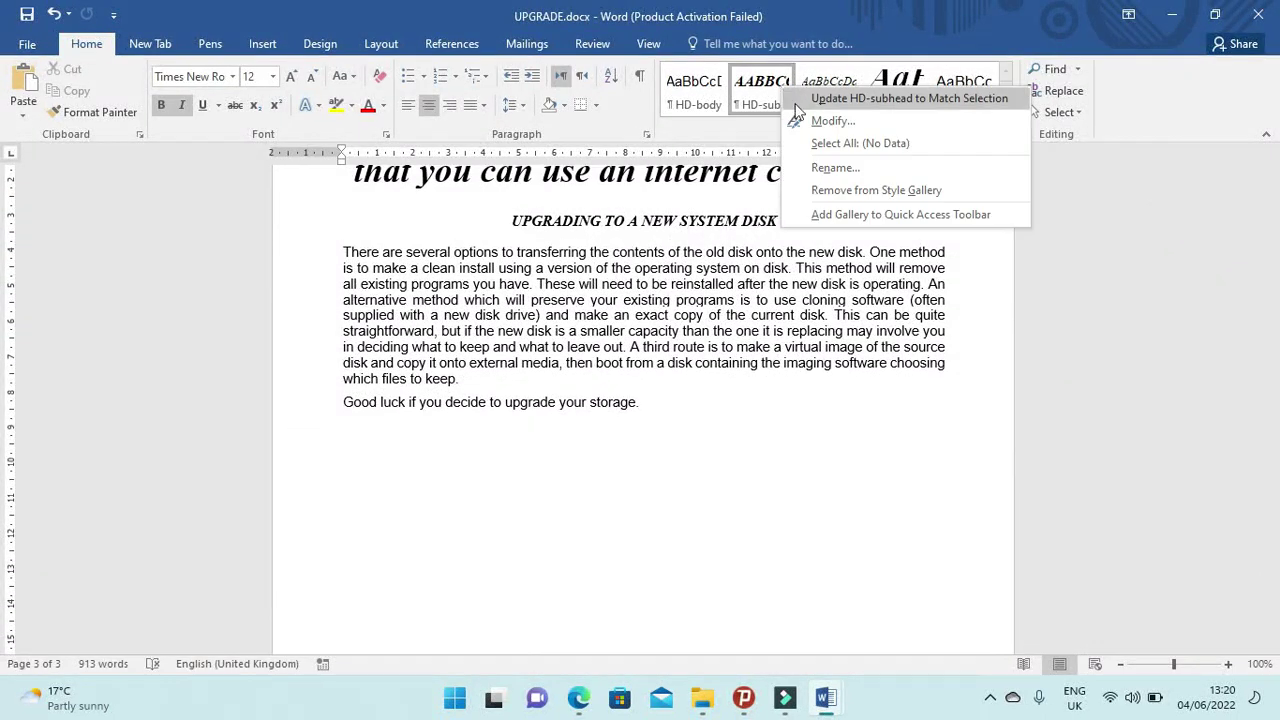
# Give the HD-subhead style 0 pt space before and 9 pt space after.
pyautogui.click(831, 121)
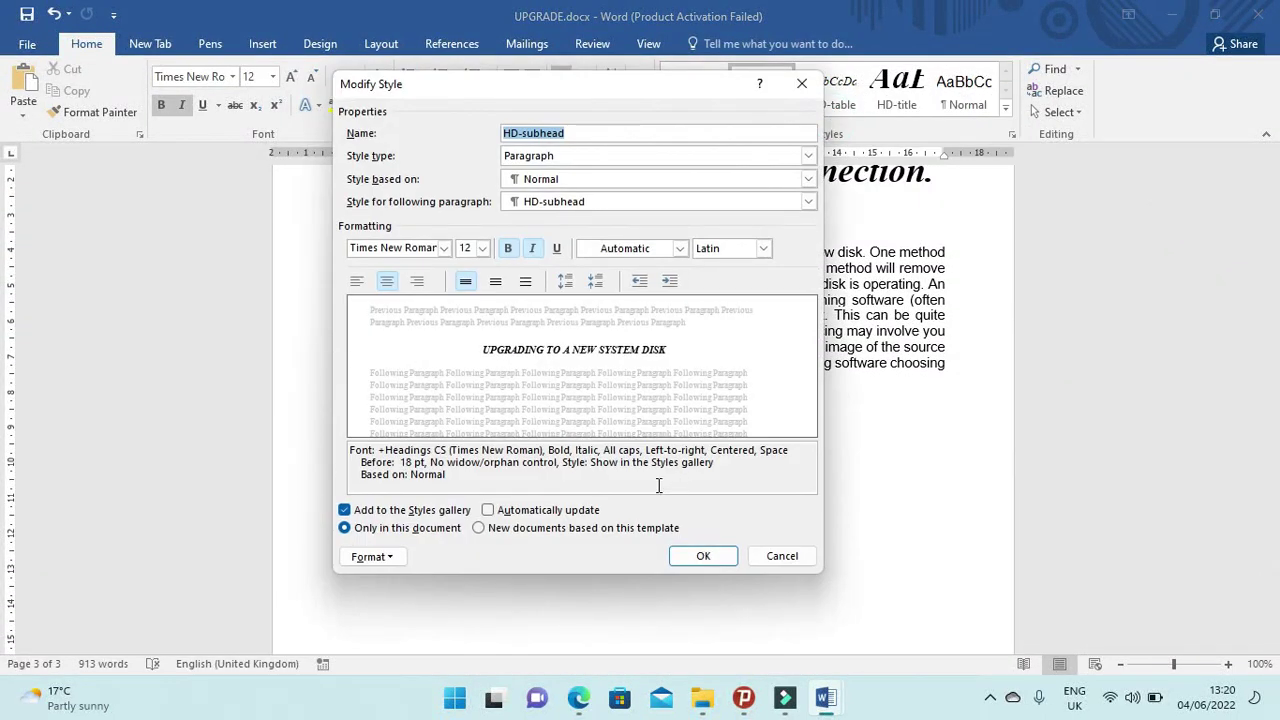
pyautogui.click(389, 557)
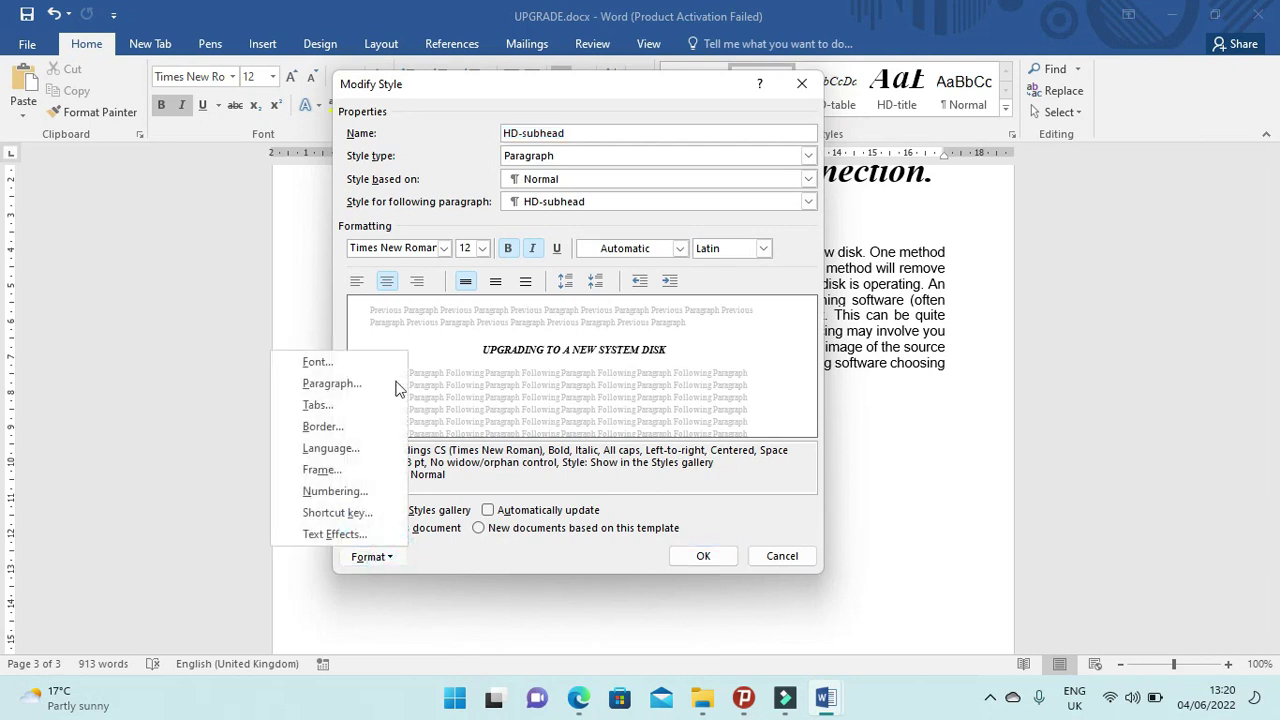
pyautogui.click(352, 383)
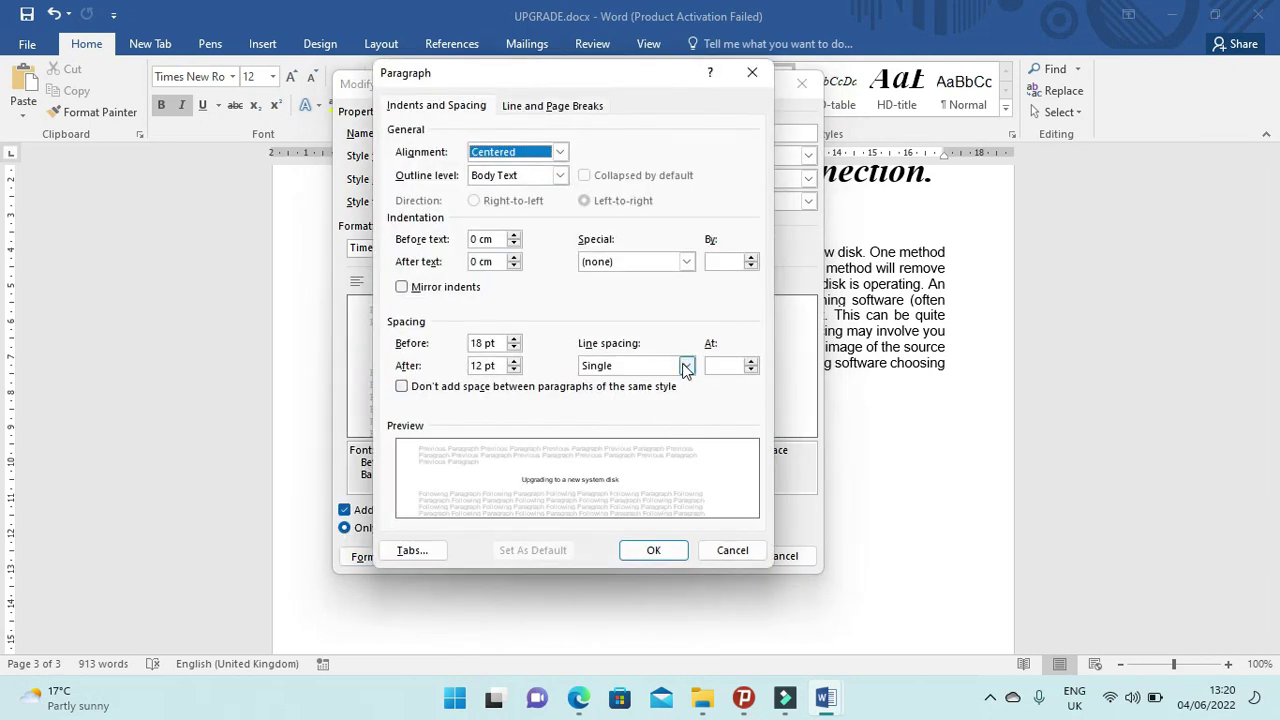
pyautogui.click(513, 348)
pyautogui.click(513, 348)
pyautogui.click(513, 348)
pyautogui.click(513, 369)
pyautogui.moveTo(477, 367); pyautogui.dragTo(469, 366)
pyautogui.write('9')
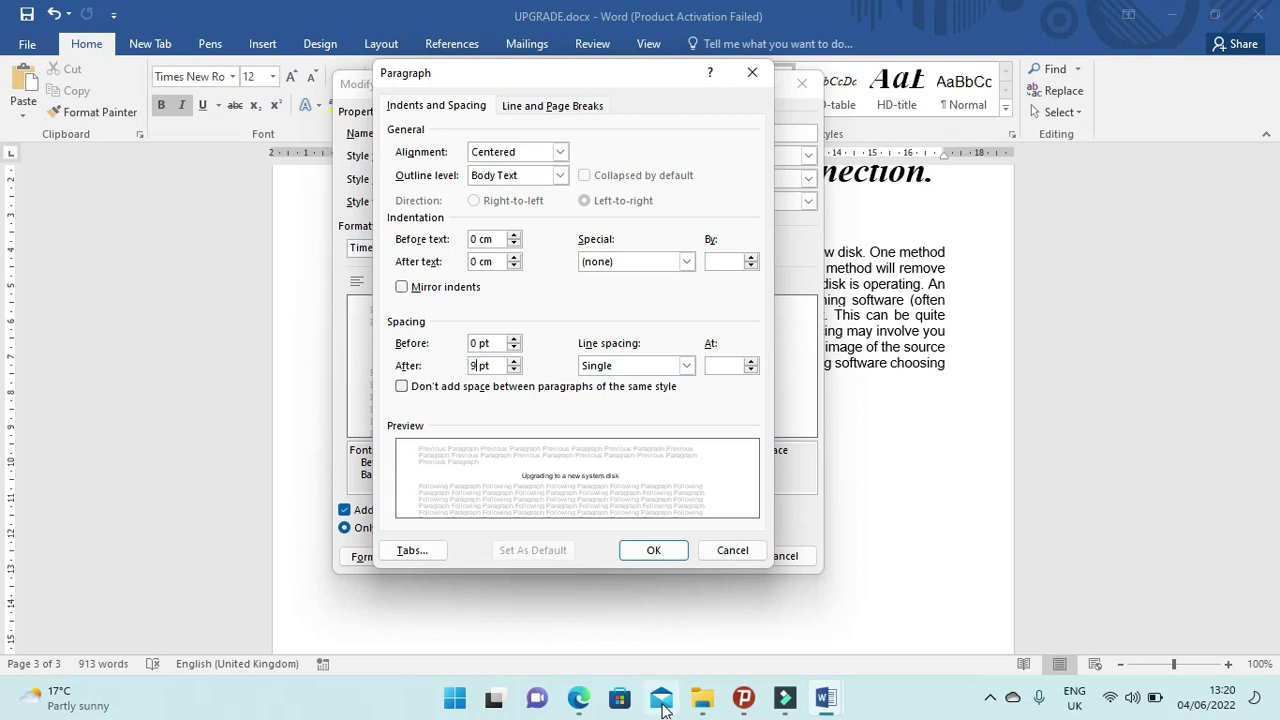
pyautogui.click(579, 699)
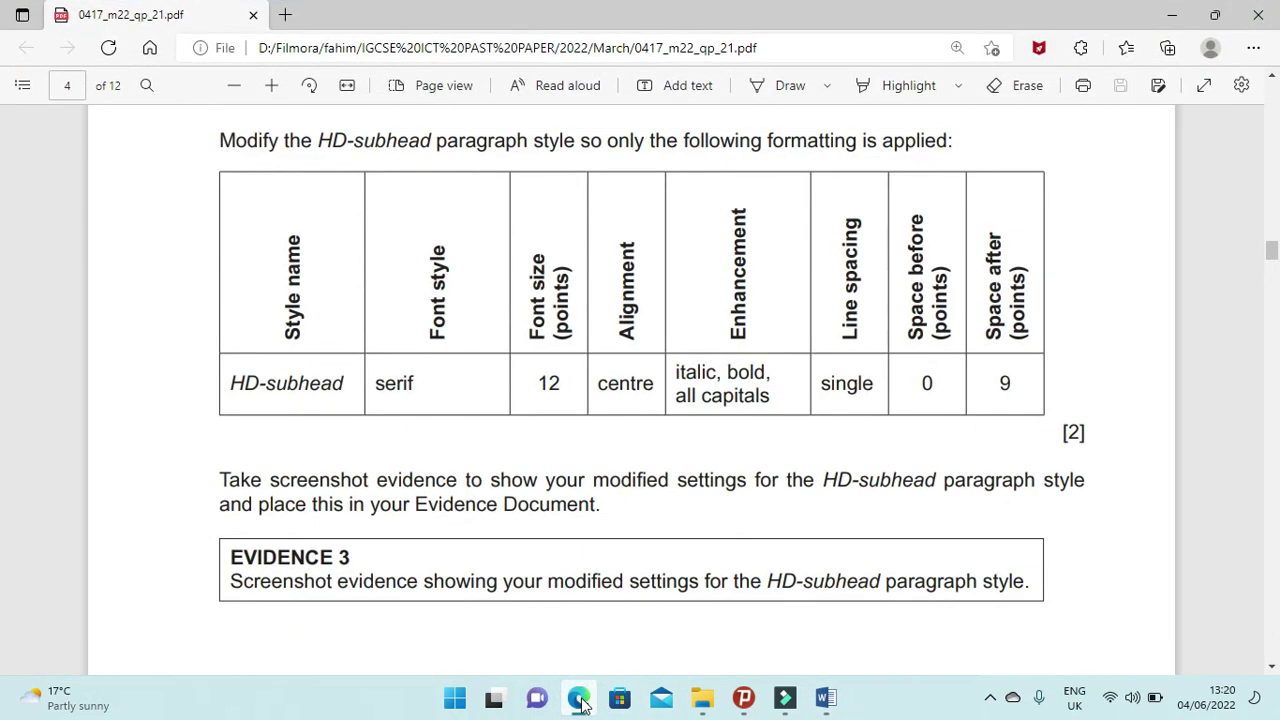
pyautogui.click(579, 699)
pyautogui.click(663, 555)
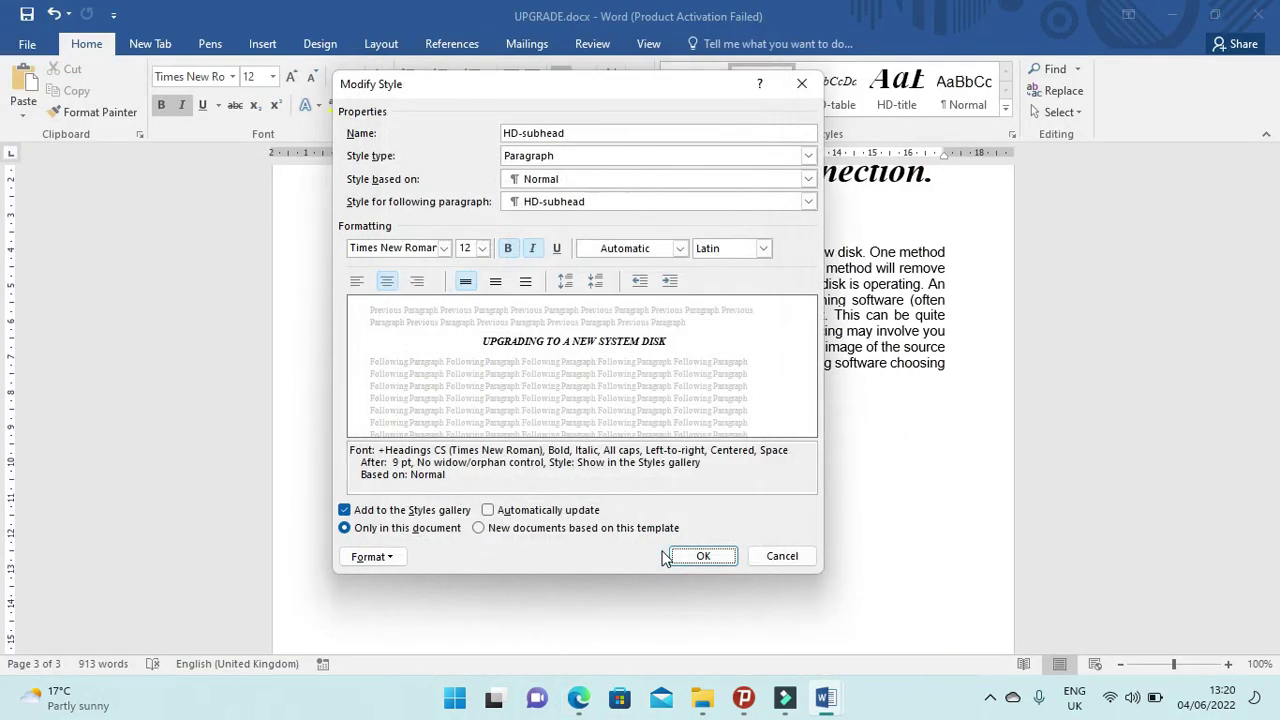
pyautogui.click(697, 556)
pyautogui.scroll(4, 690, 578)
pyautogui.scroll(10, 688, 585)
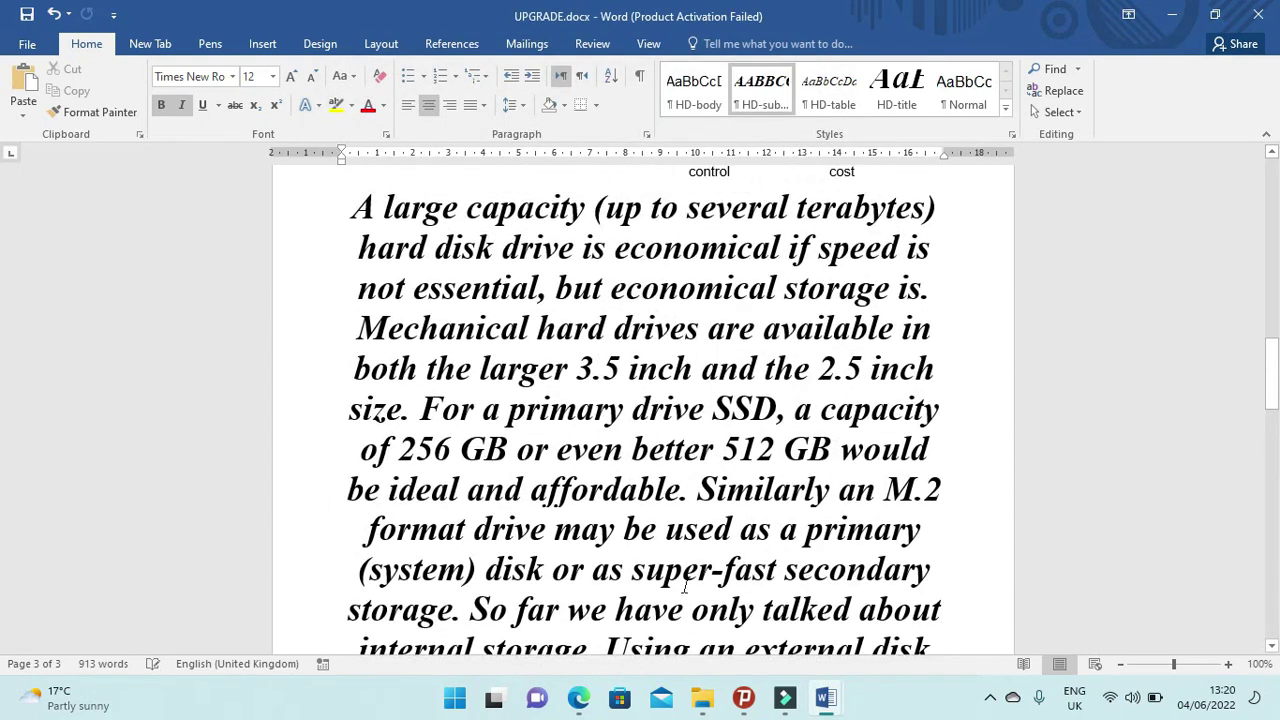
# Display HD-subhead's Modify Style settings (Times New Roman 12, bold italic, all caps, centred, 9 pt after) and confirm.
pyautogui.scroll(4, 685, 588)
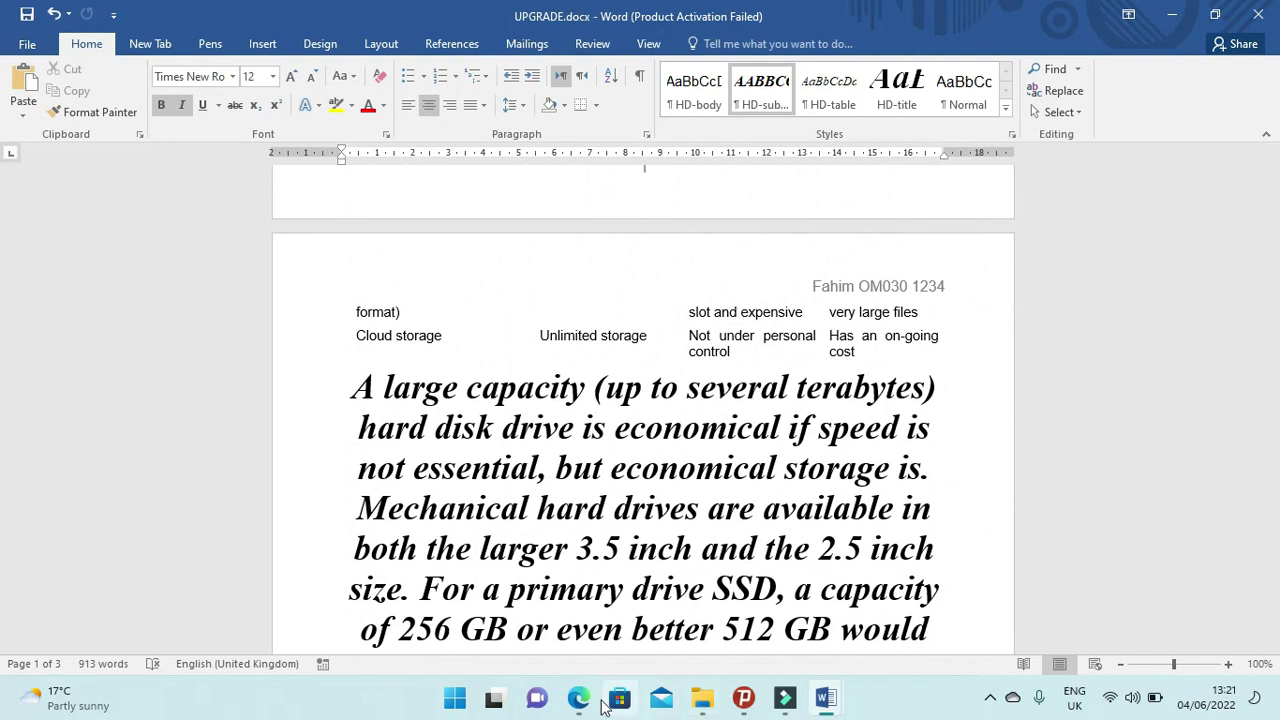
pyautogui.click(578, 697)
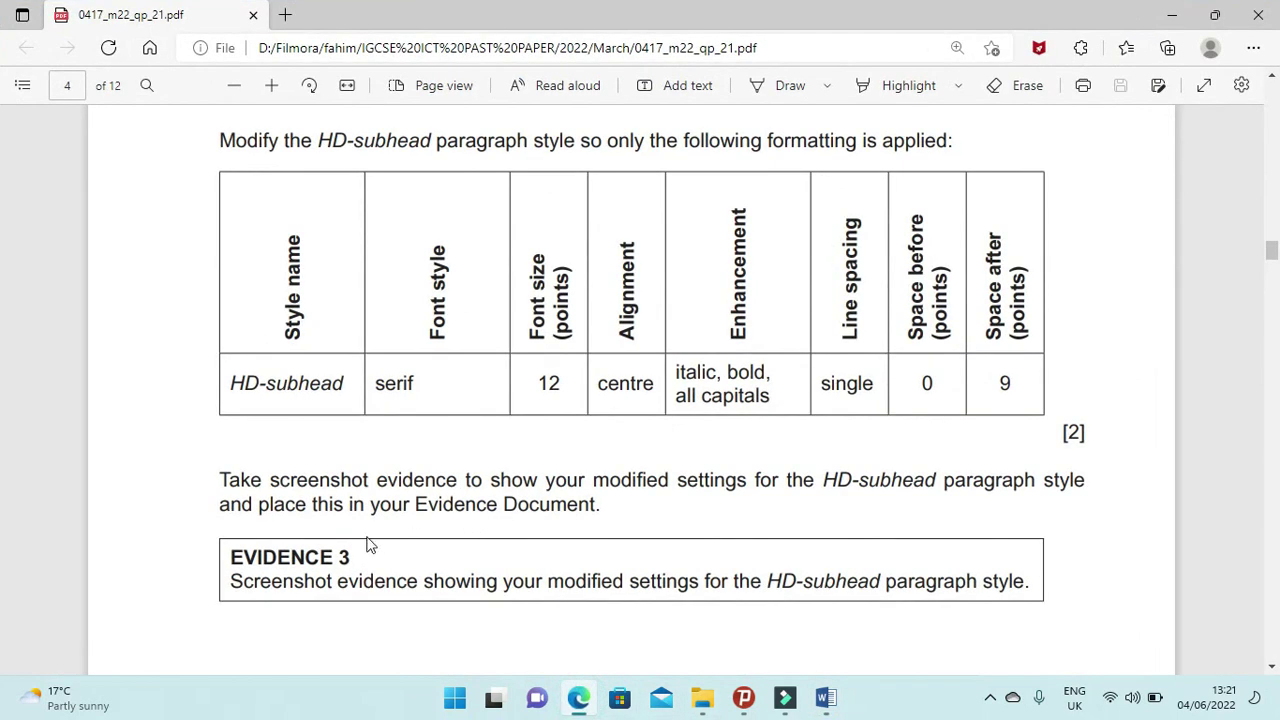
pyautogui.scroll(-2, 368, 544)
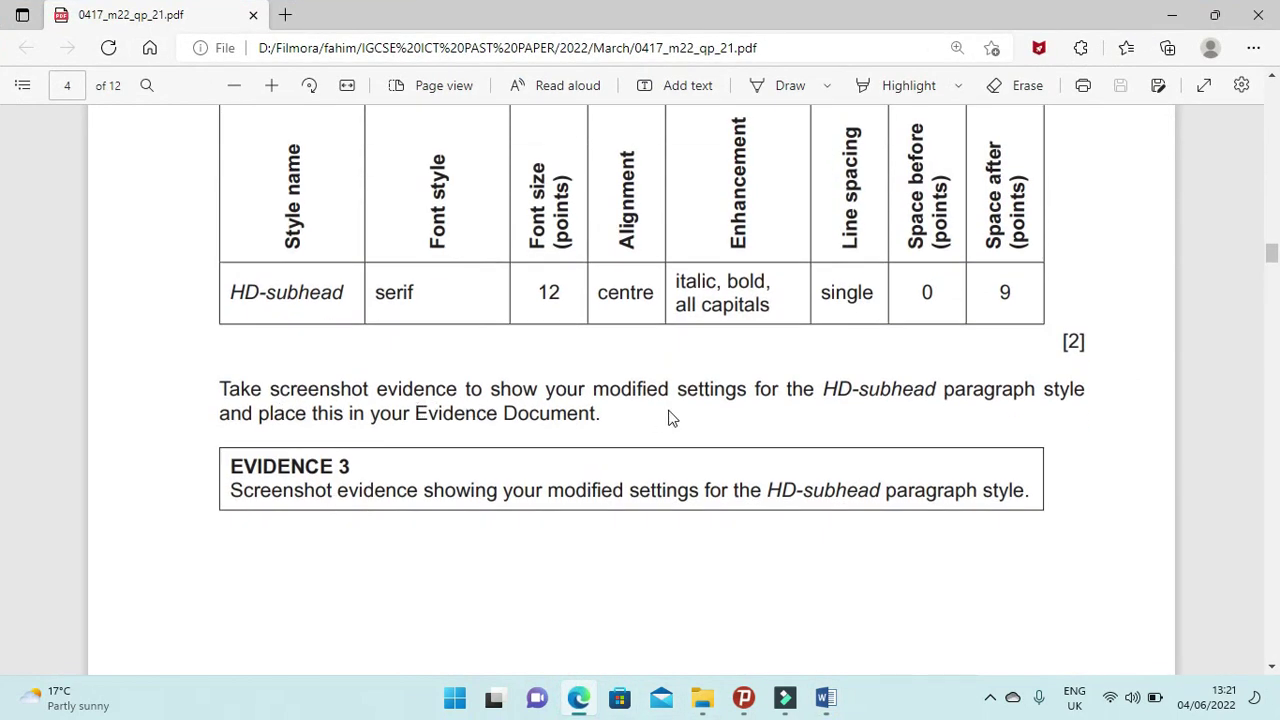
pyautogui.click(583, 700)
pyautogui.click(583, 700)
pyautogui.click(583, 703)
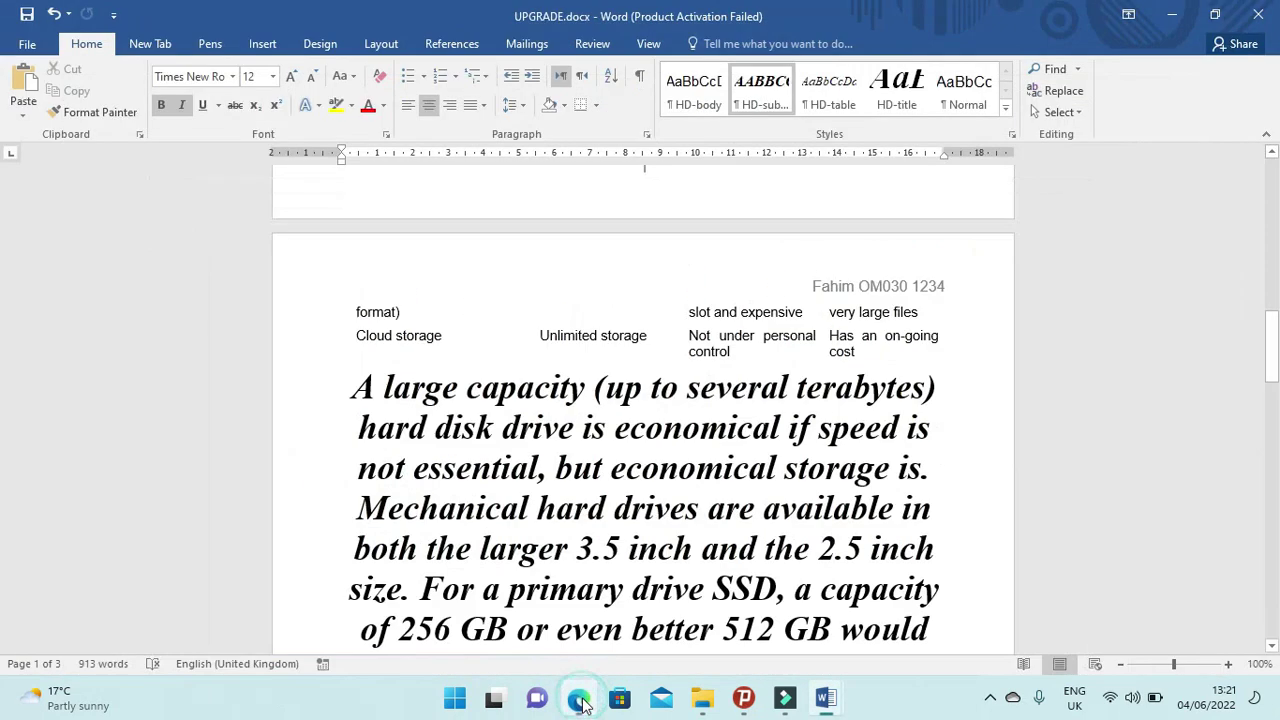
pyautogui.rightClick(760, 97)
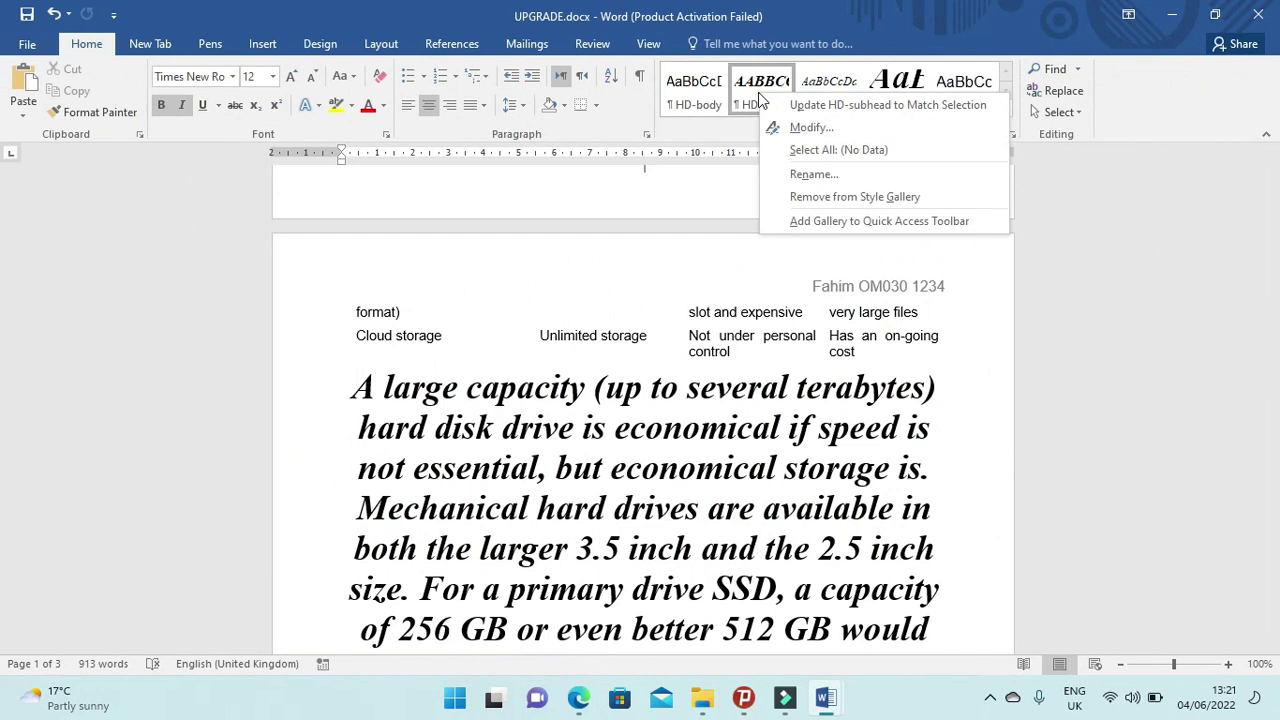
pyautogui.click(808, 127)
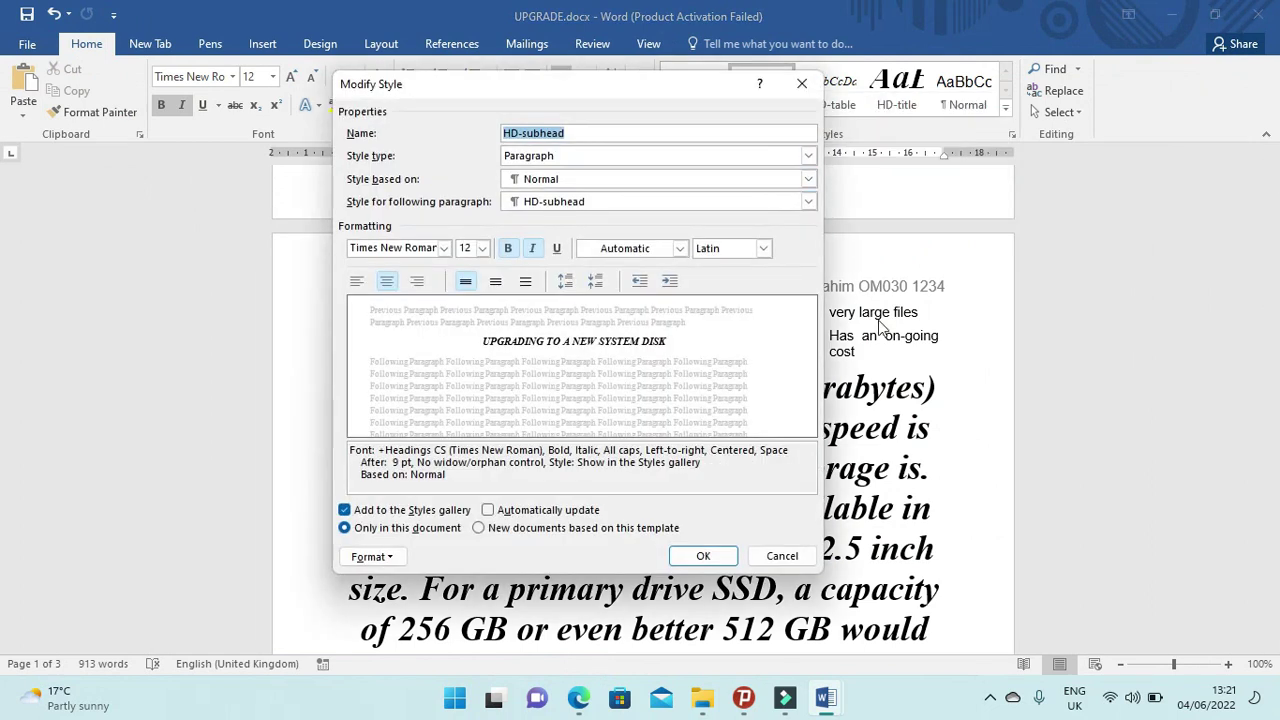
pyautogui.click(703, 556)
# Paste the style-settings screenshot below Step 8 – EVIDENCE 3 in the evidence document.
pyautogui.moveTo(836, 700)
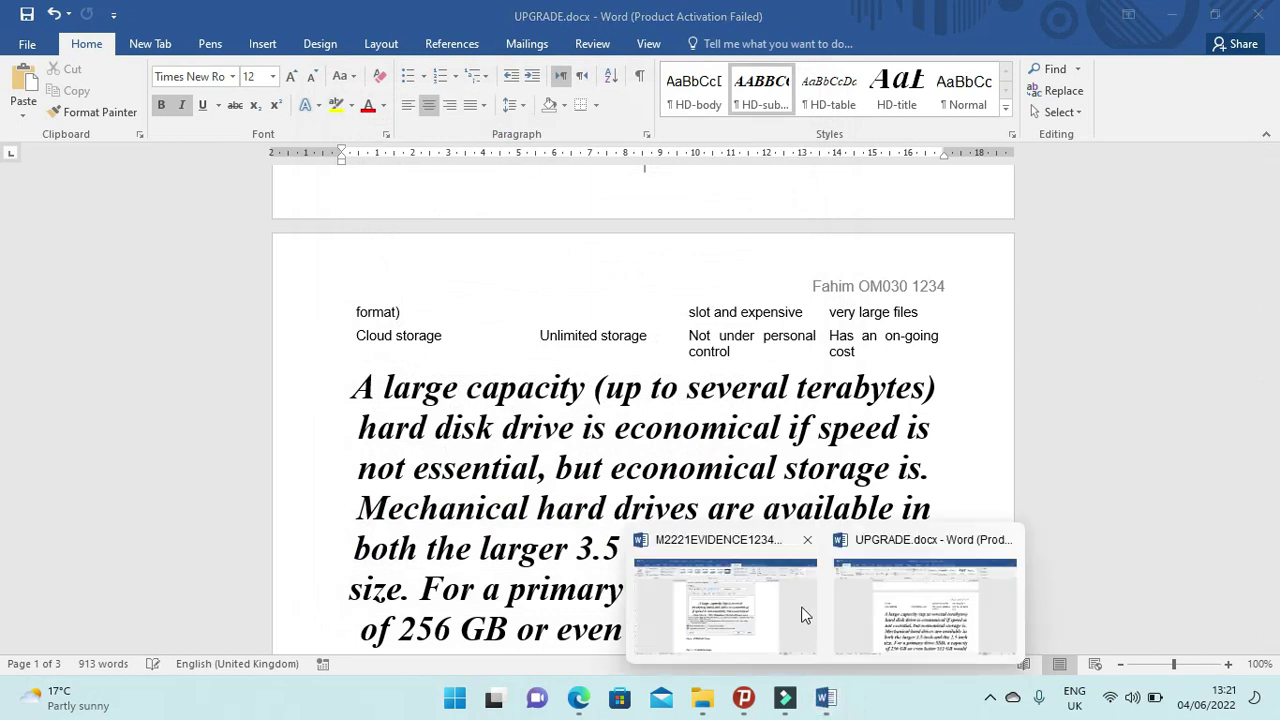
pyautogui.click(700, 612)
pyautogui.scroll(-2, 508, 533)
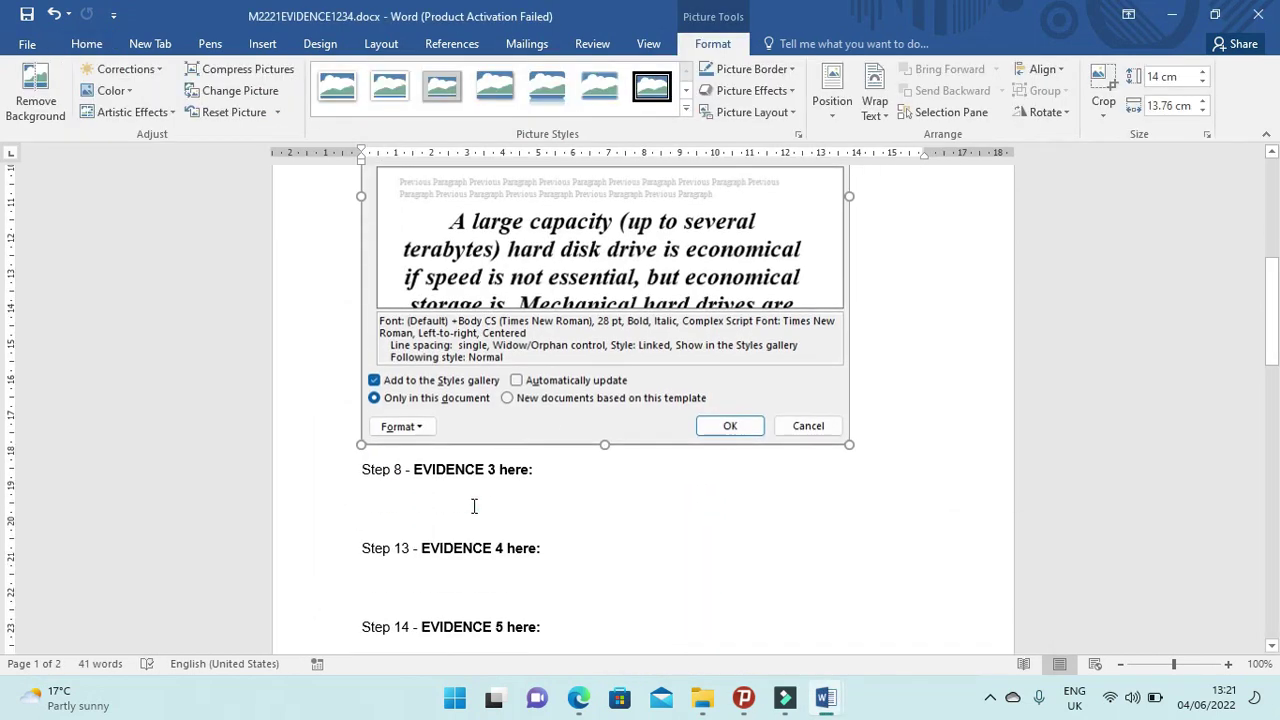
pyautogui.click(471, 505)
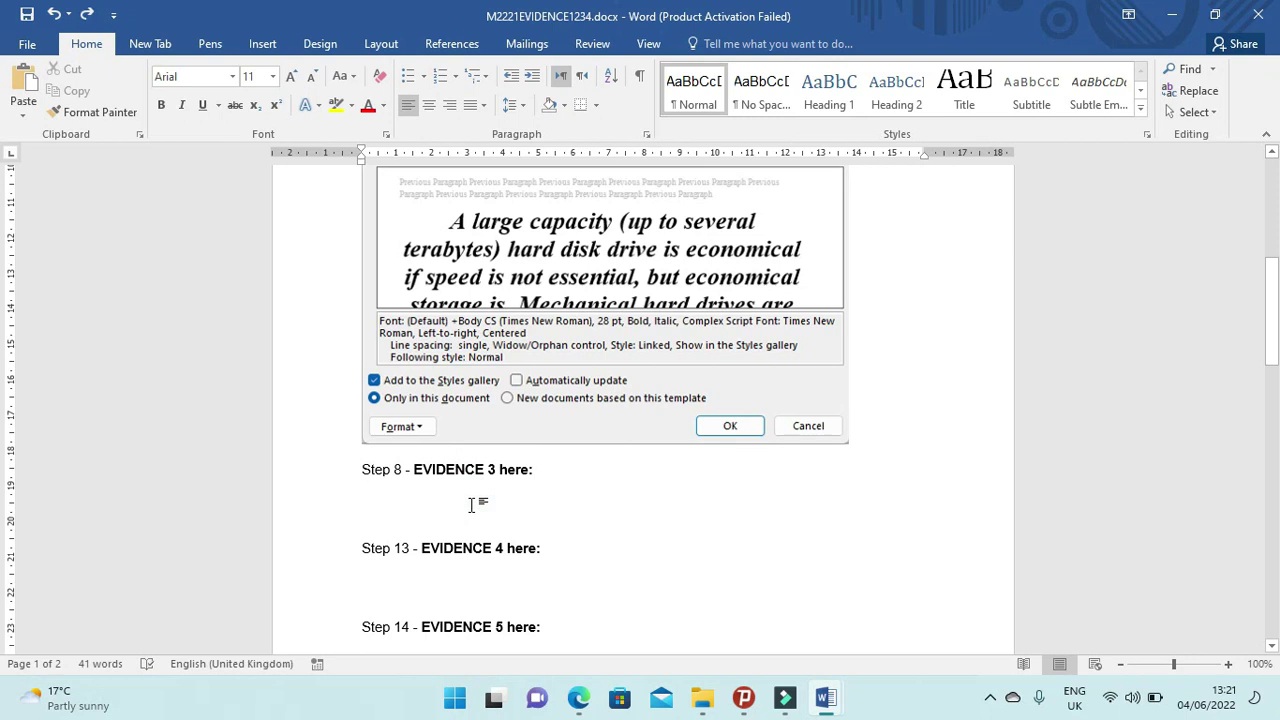
pyautogui.hotkey('ctrl', 'v')
# Crop the screenshot down to just the HD-subhead style dialog.
pyautogui.click(526, 491)
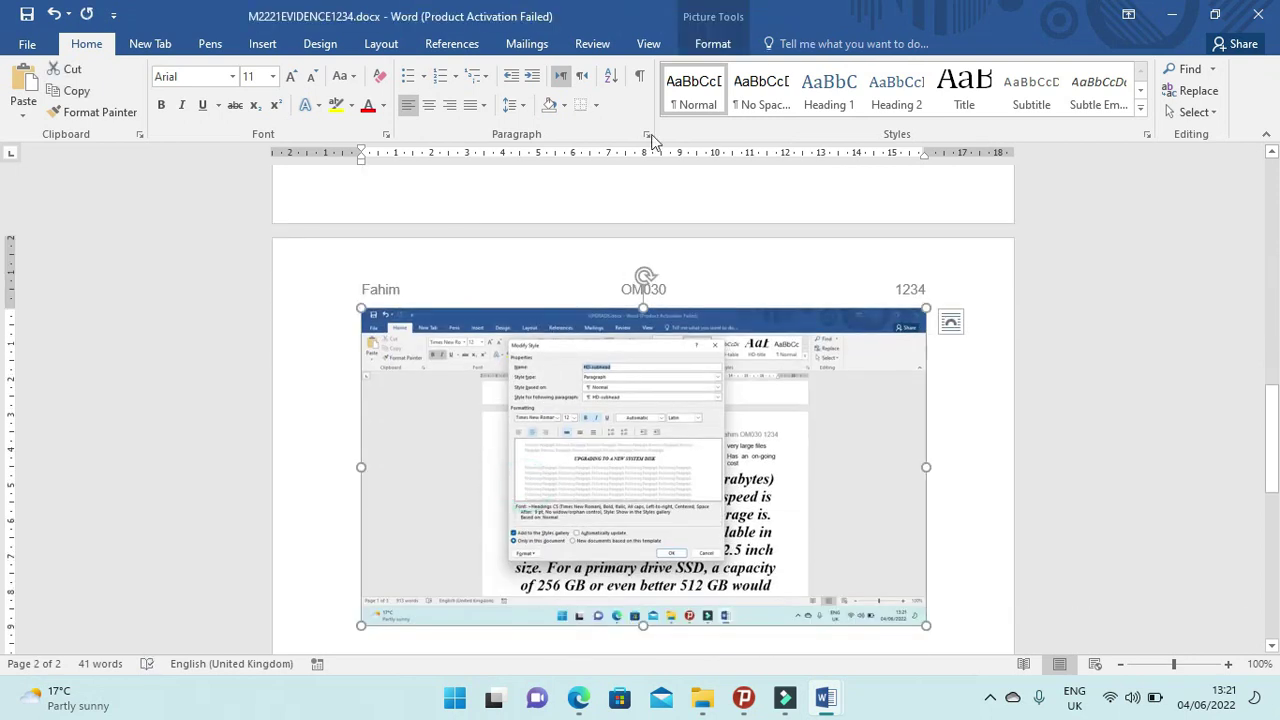
pyautogui.click(705, 44)
pyautogui.click(1104, 82)
pyautogui.moveTo(921, 618); pyautogui.dragTo(726, 561)
pyautogui.moveTo(372, 317); pyautogui.dragTo(510, 341)
pyautogui.click(872, 404)
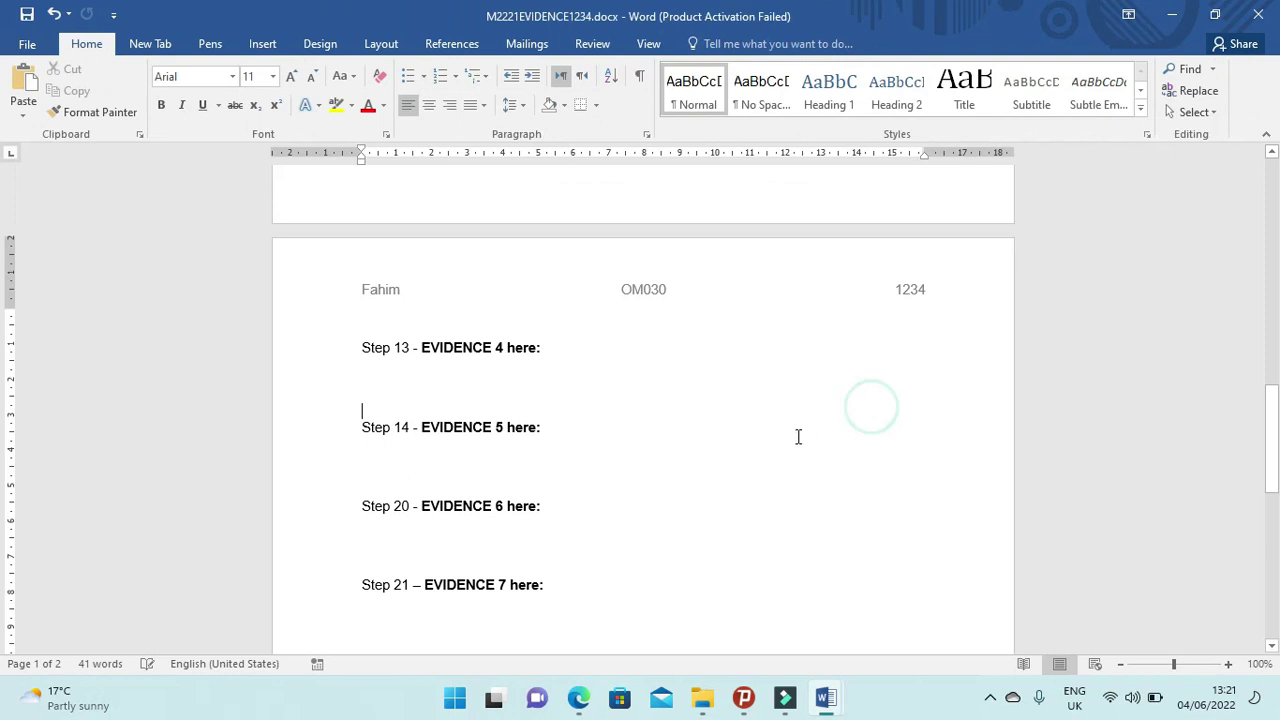
# Enlarge the cropped screenshot by dragging its corner handle.
pyautogui.scroll(5, 631, 349)
pyautogui.click(537, 317)
pyautogui.moveTo(580, 412); pyautogui.dragTo(803, 455)
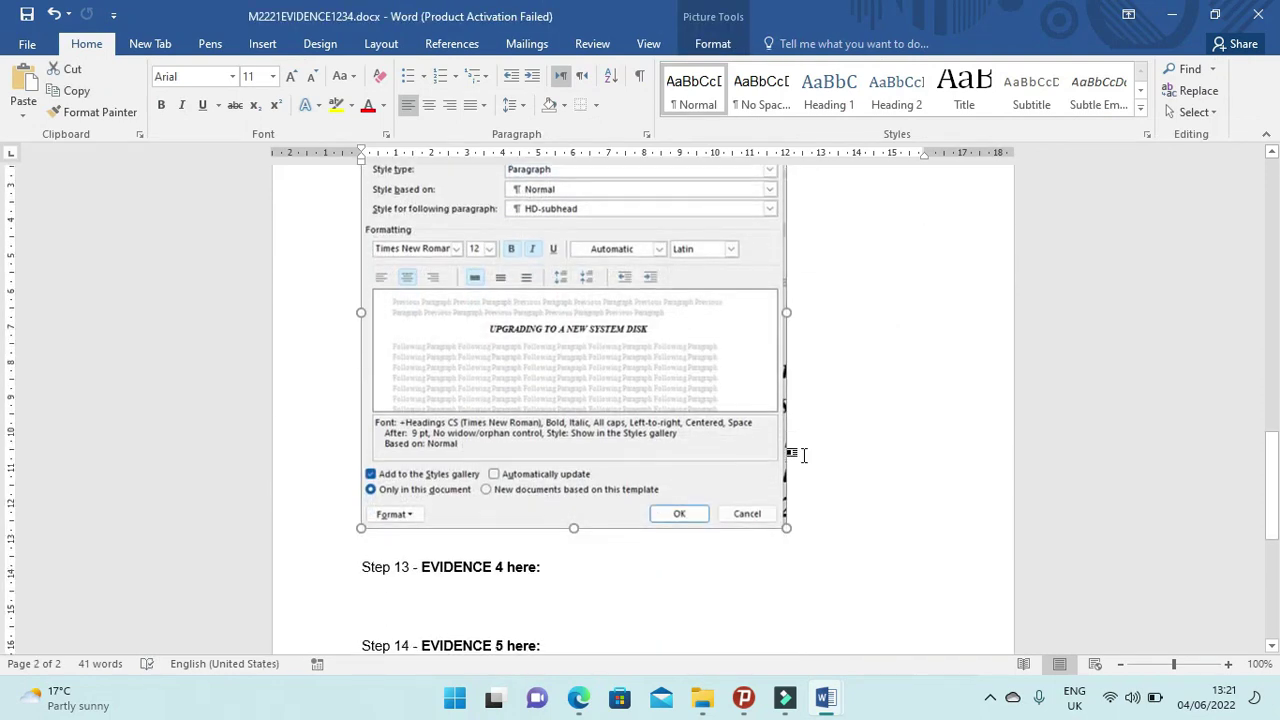
pyautogui.click(551, 565)
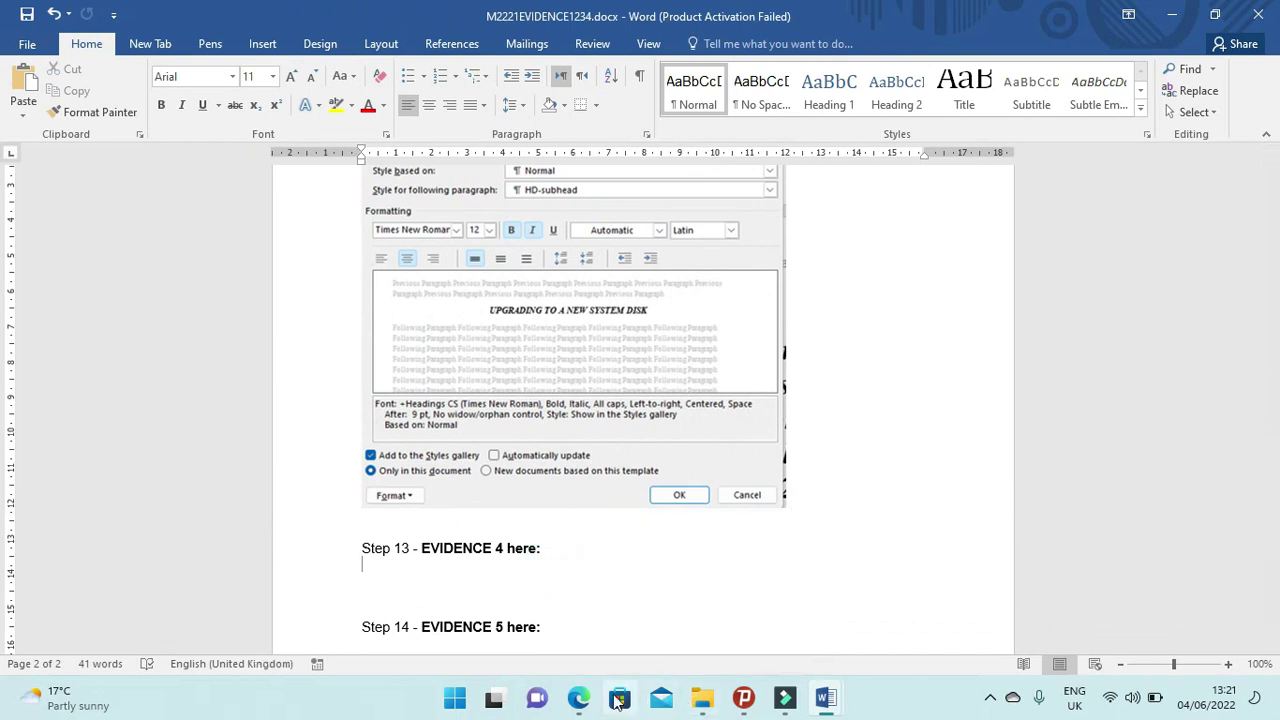
pyautogui.click(578, 698)
# Scroll the exam paper to question 9 on page 5 and return to Word.
pyautogui.scroll(-10, 468, 520)
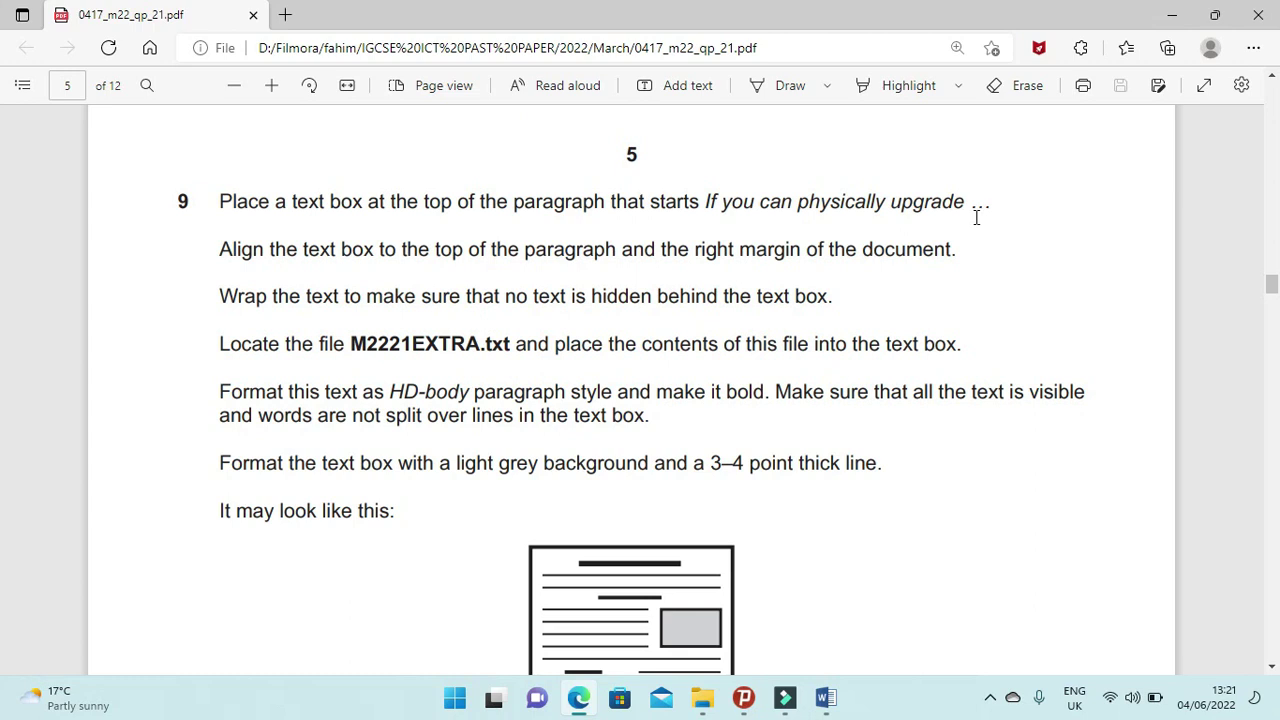
pyautogui.click(580, 700)
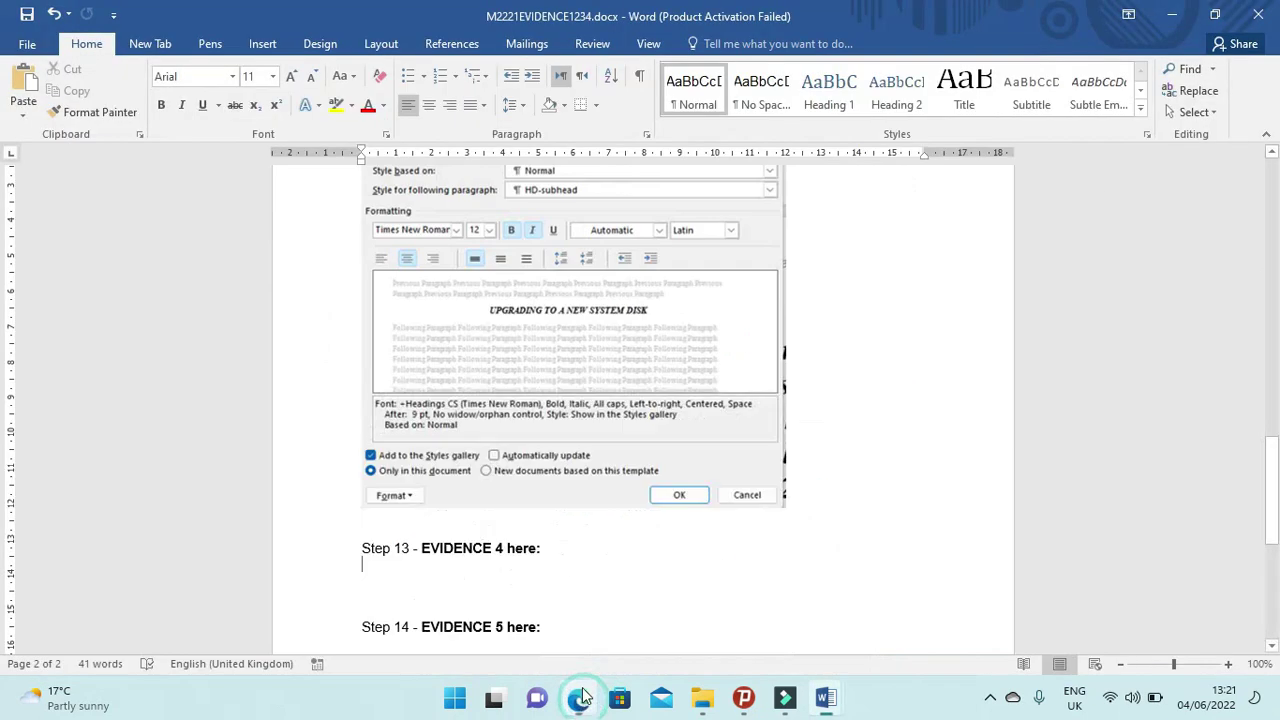
# Insert a Simple Text Box into the 'If you can physically upgrade' paragraph of UPGRADE.docx.
pyautogui.click(1172, 14)
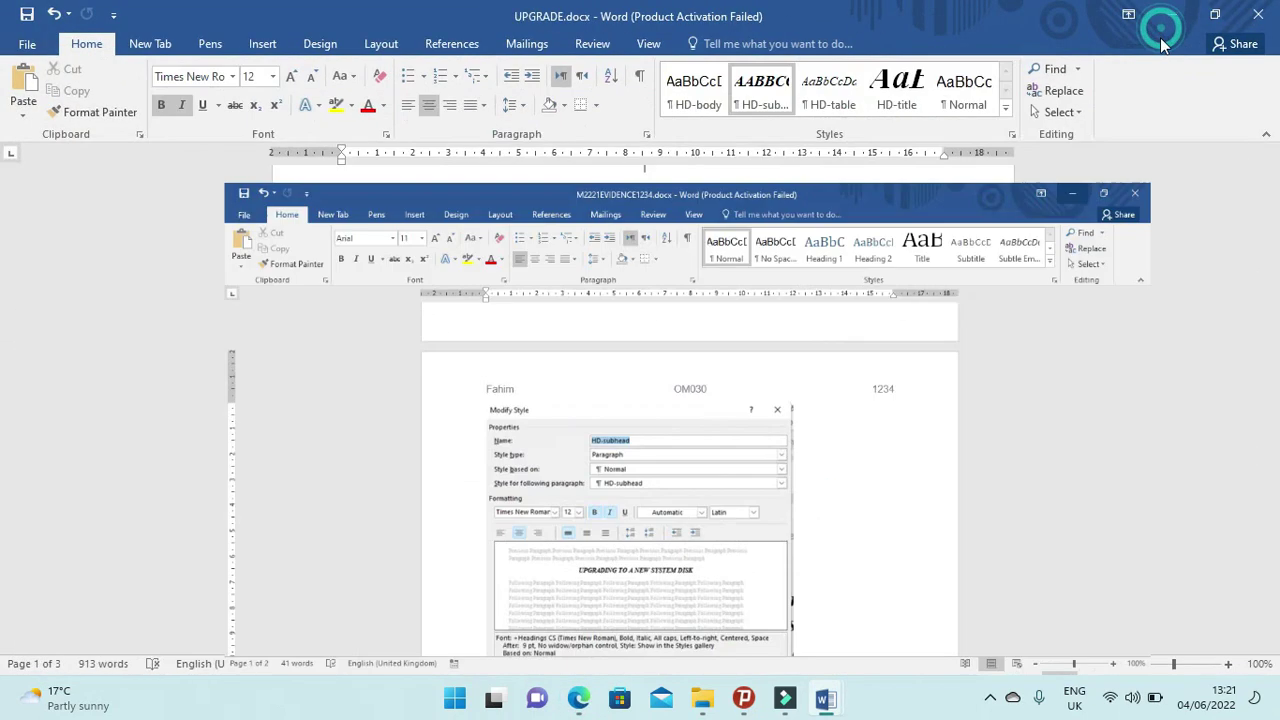
pyautogui.scroll(8, 887, 285)
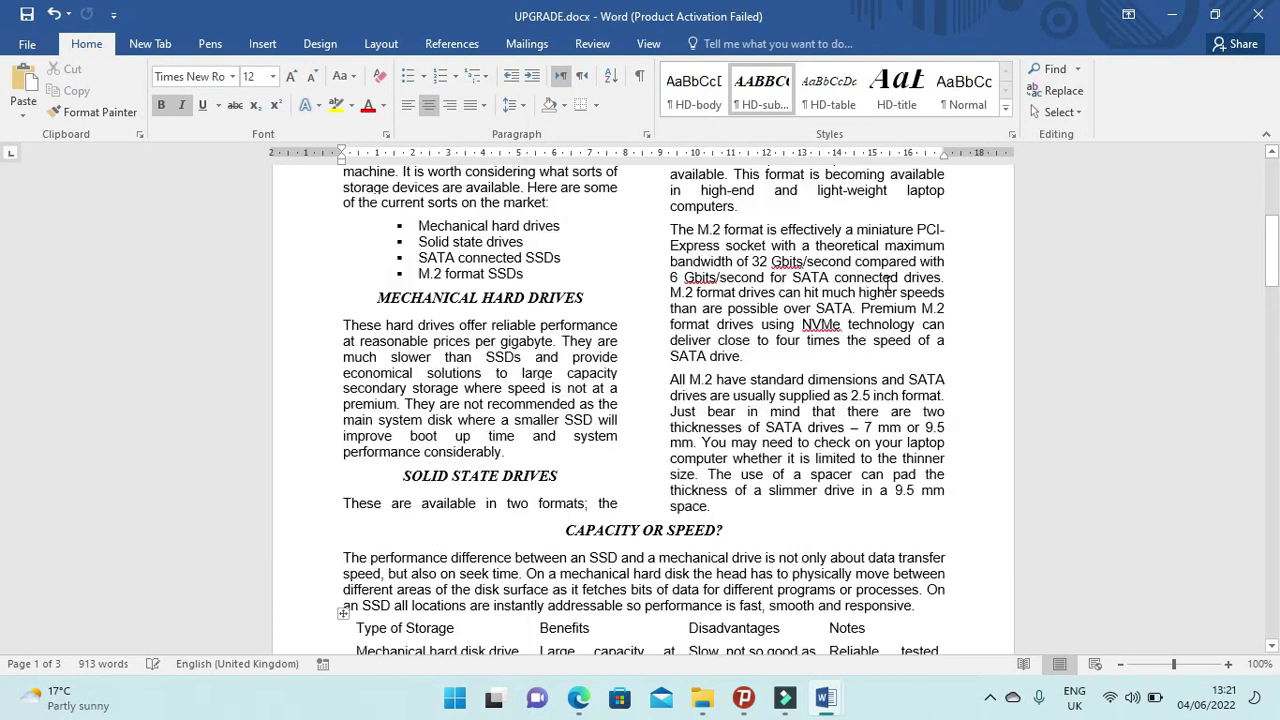
pyautogui.scroll(4, 887, 285)
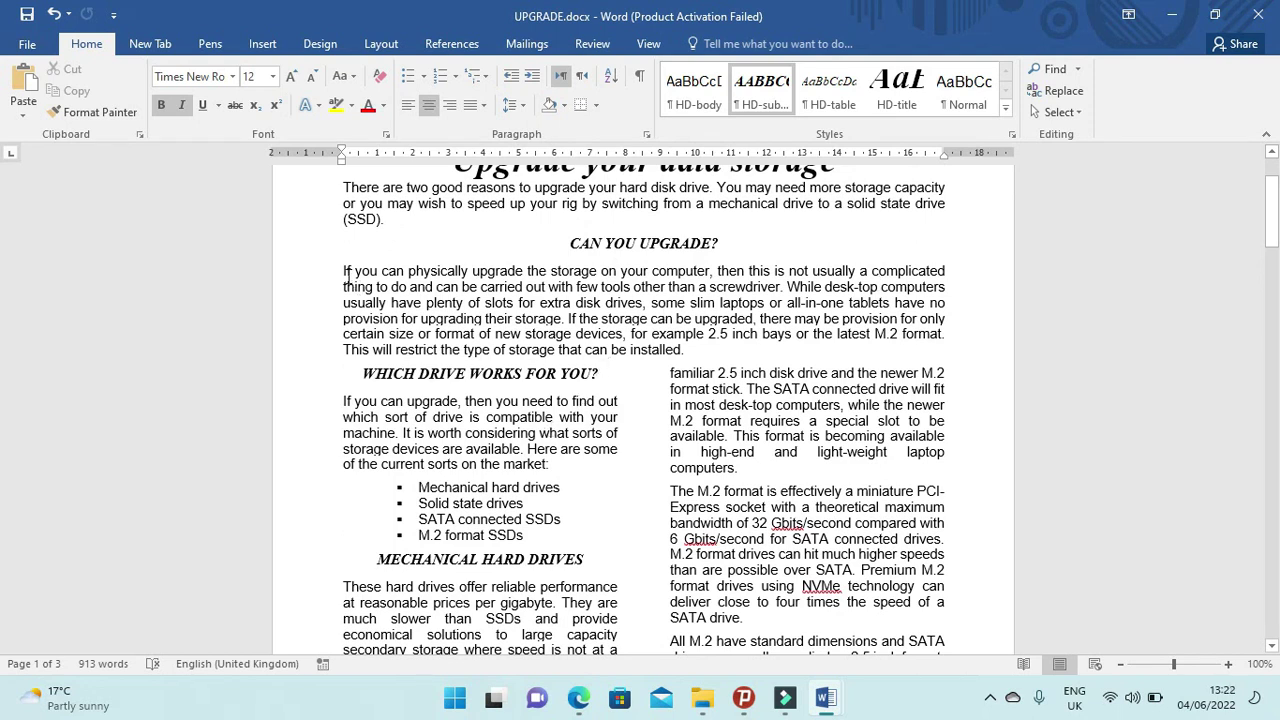
pyautogui.doubleClick(949, 272)
pyautogui.click(945, 271)
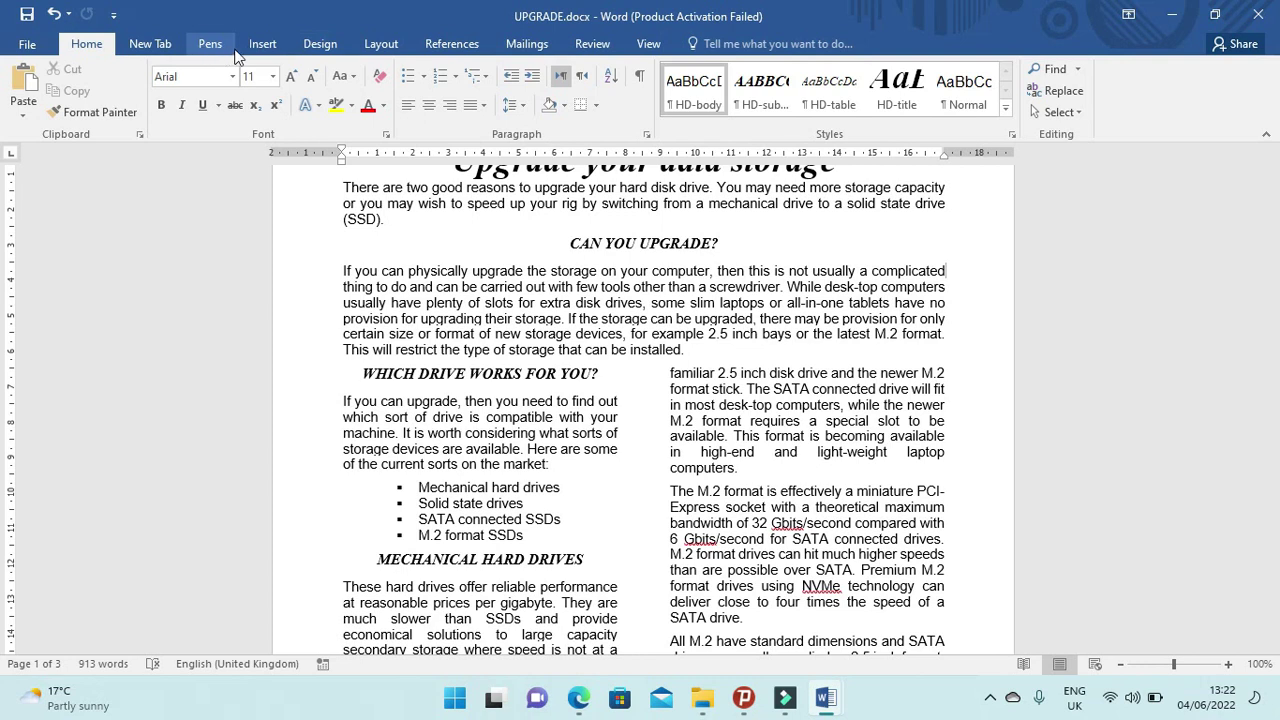
pyautogui.click(258, 44)
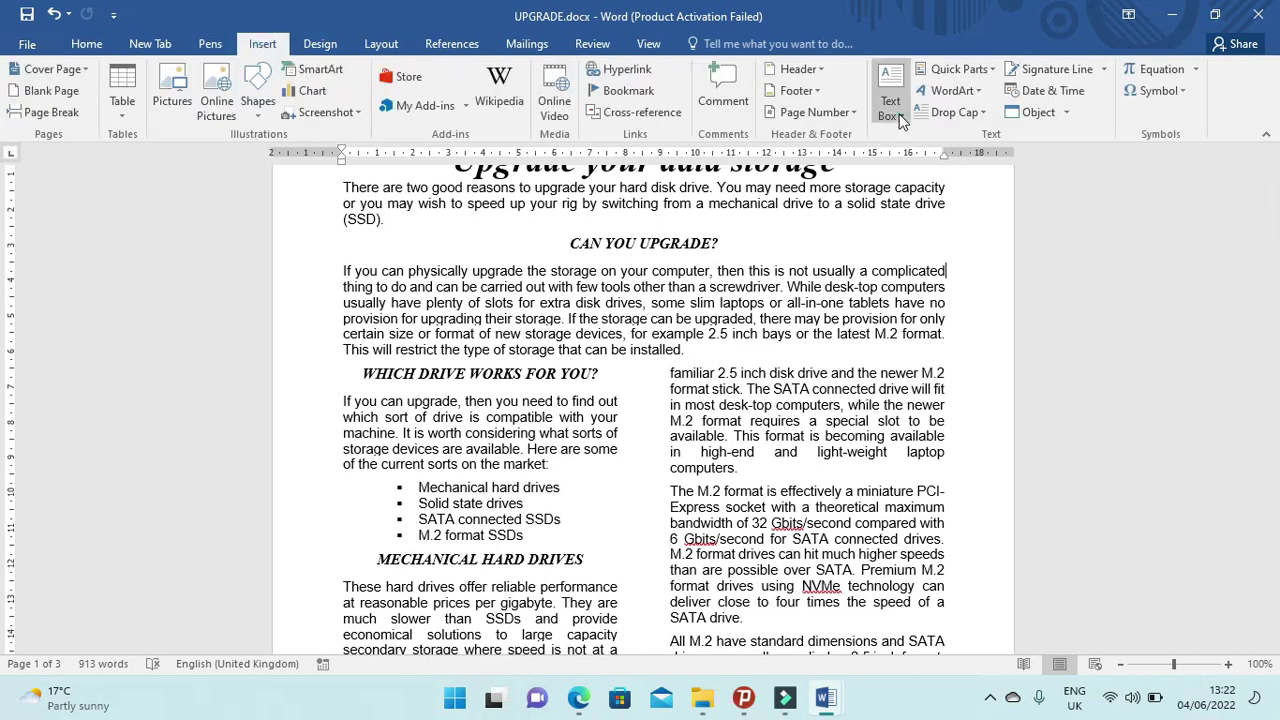
pyautogui.click(900, 118)
pyautogui.click(937, 212)
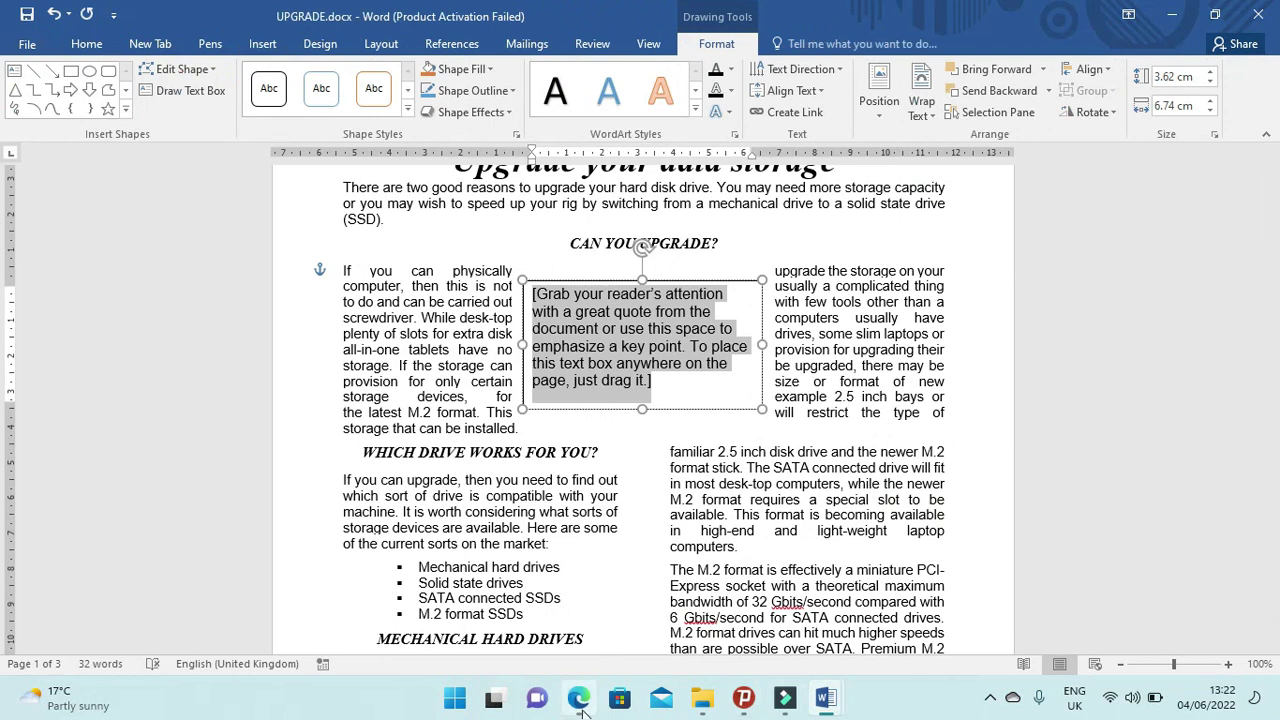
pyautogui.click(579, 699)
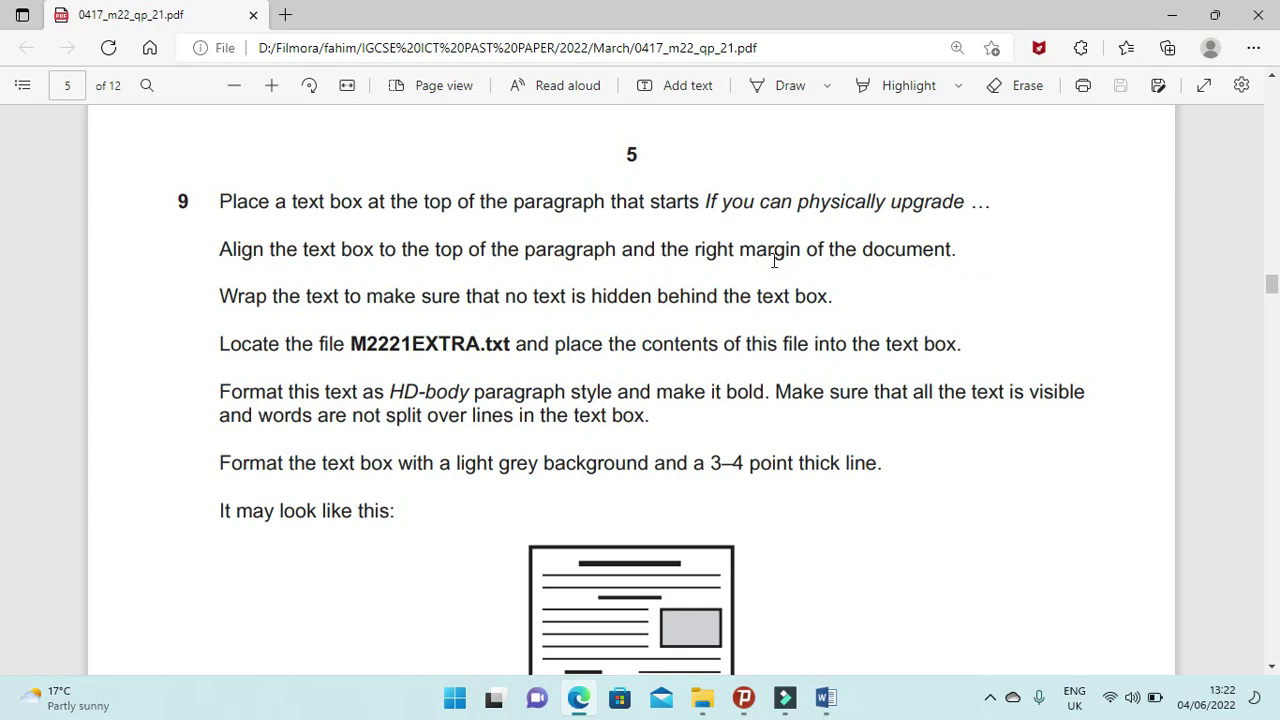
# Move the text box to the right margin, level with the top of its paragraph.
pyautogui.click(579, 699)
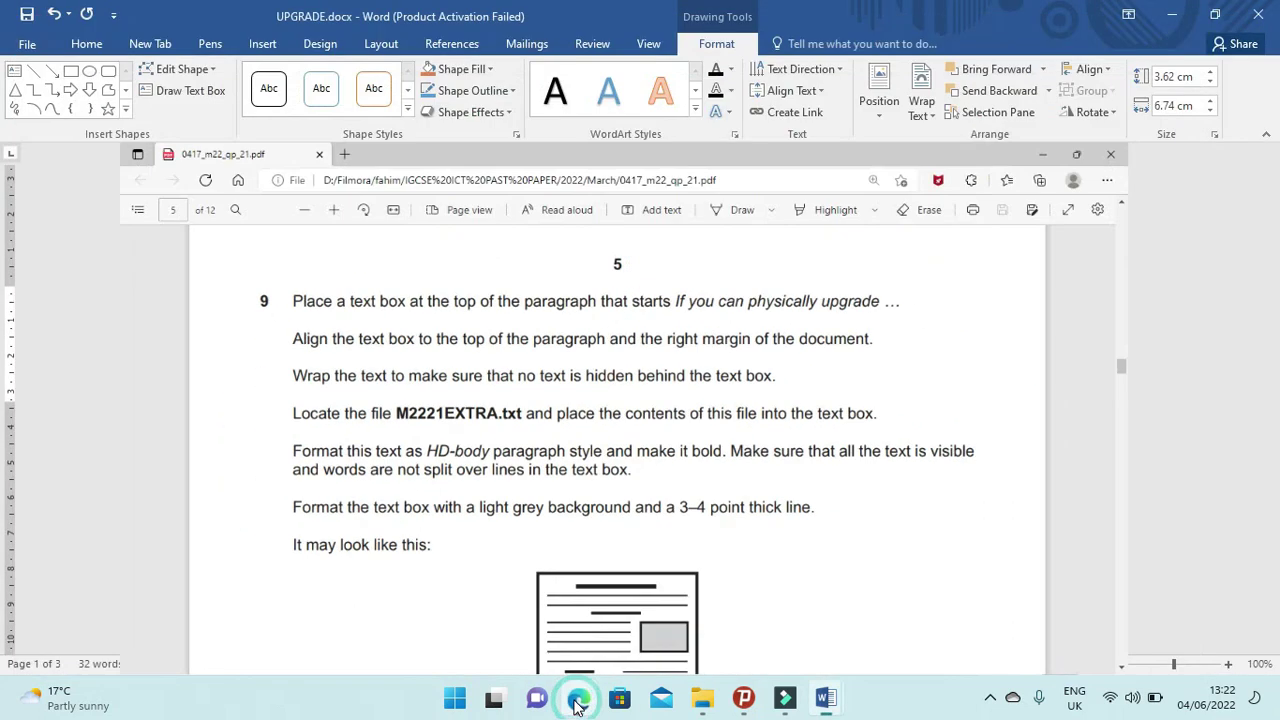
pyautogui.moveTo(686, 278); pyautogui.dragTo(880, 263)
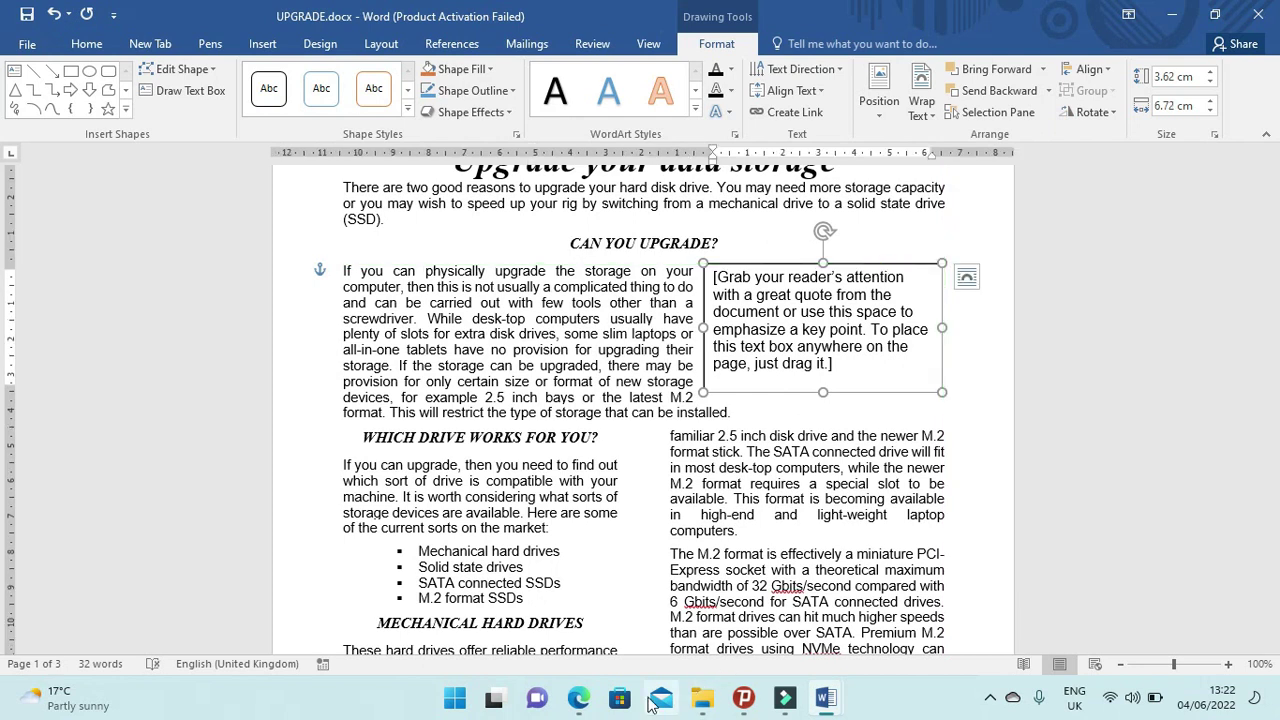
pyautogui.click(578, 697)
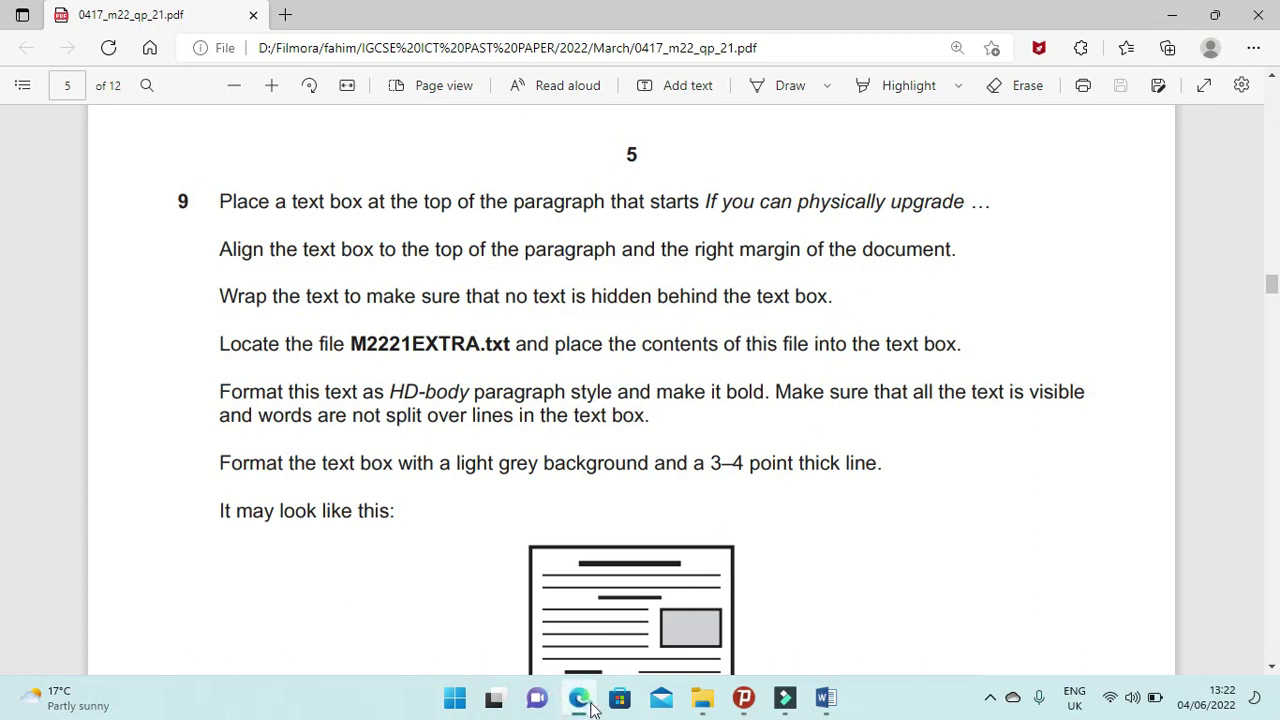
pyautogui.click(590, 706)
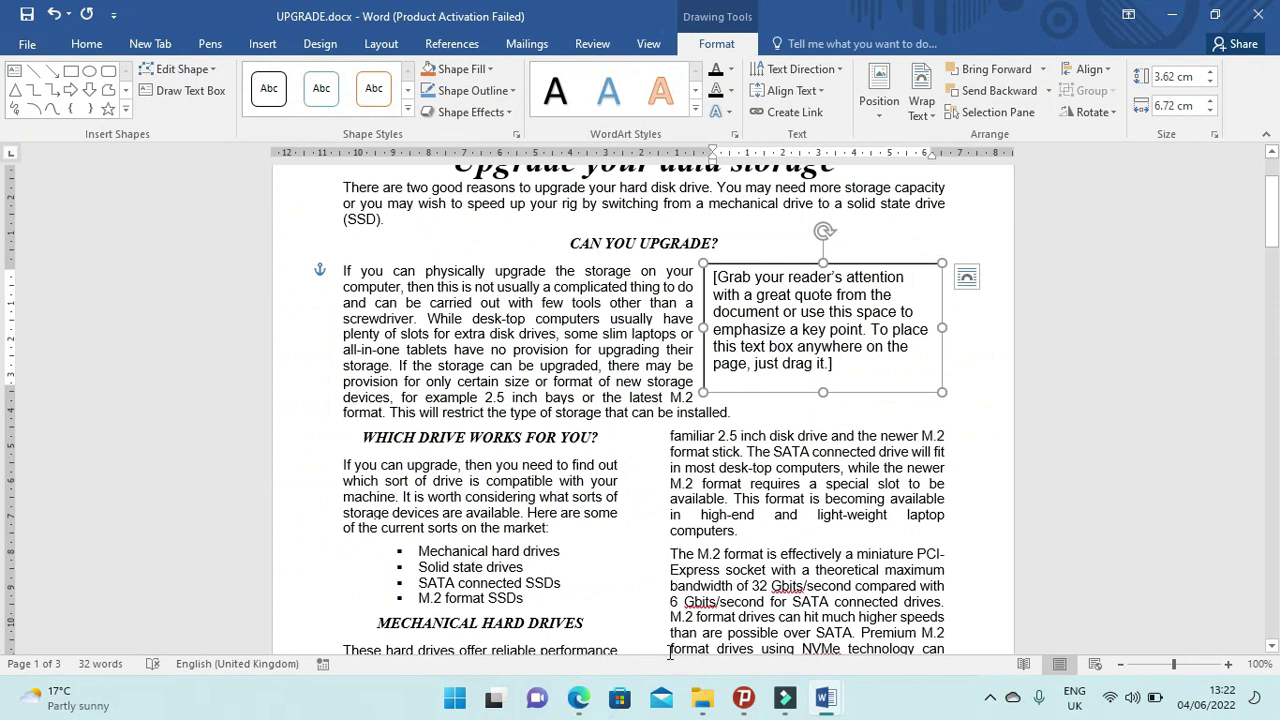
pyautogui.click(578, 698)
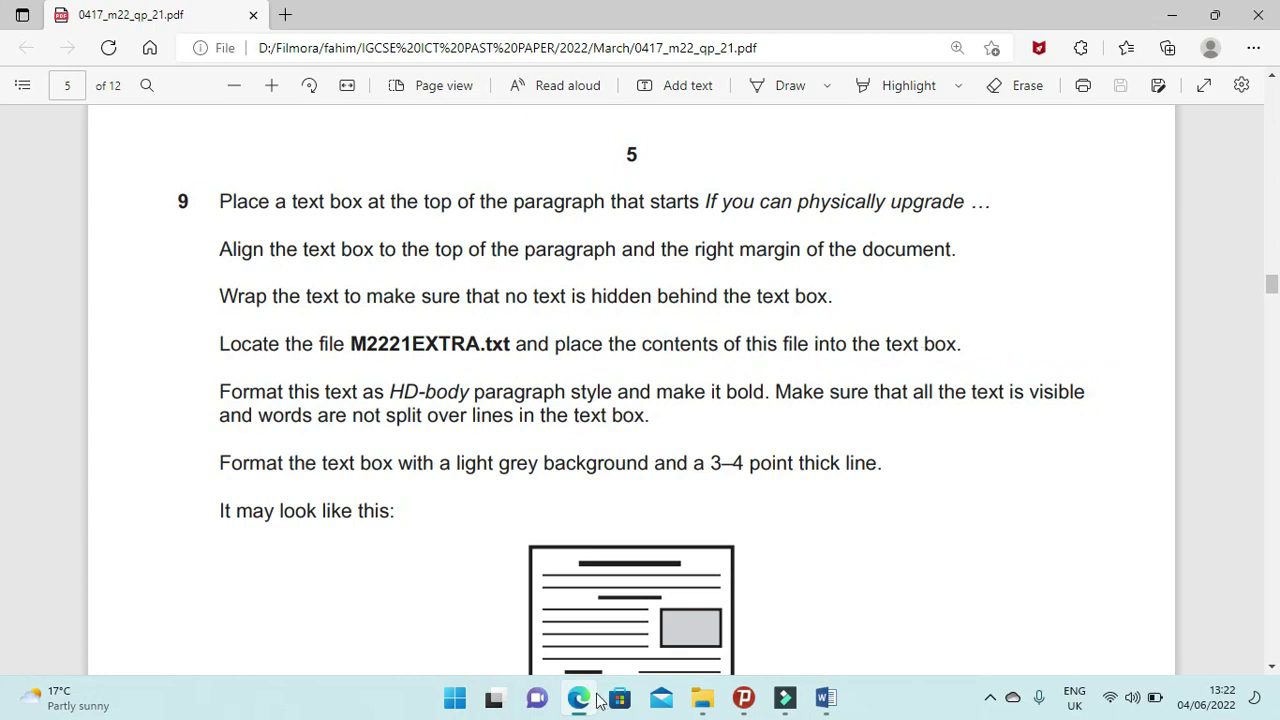
pyautogui.click(702, 698)
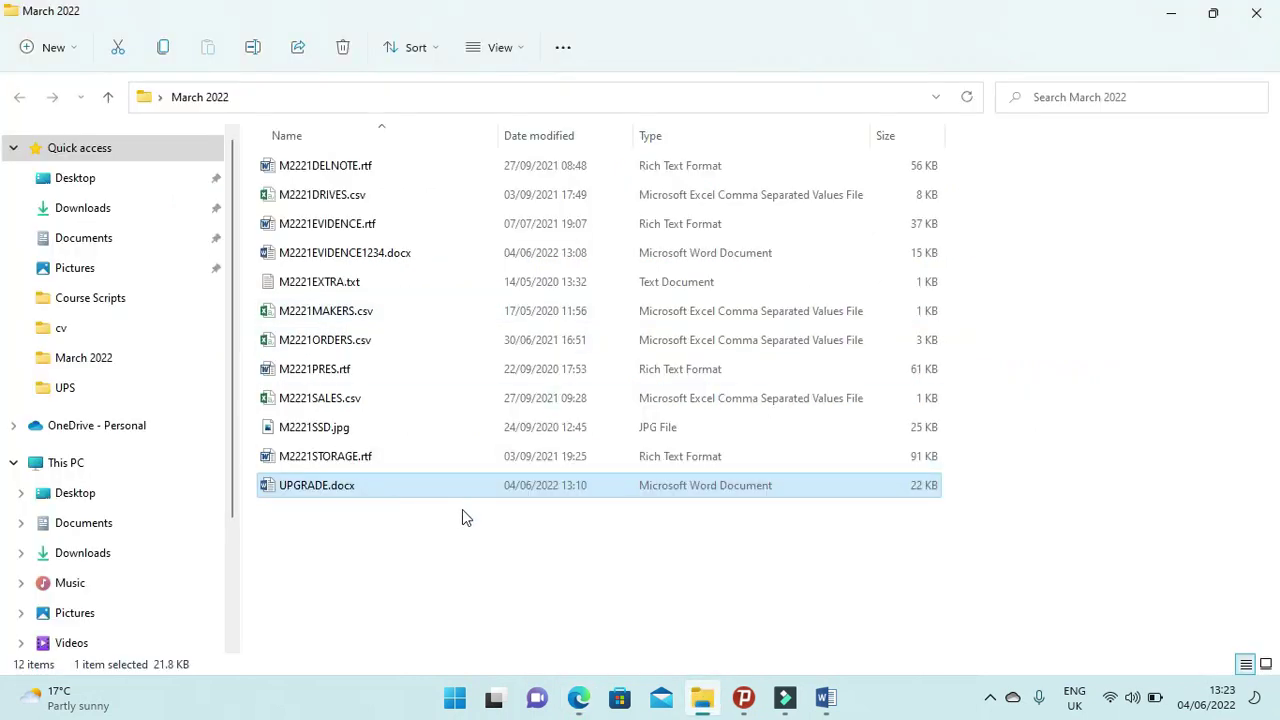
# Open M2221EXTRA.txt in Notepad, select all its text, close it, and return to UPGRADE.docx.
pyautogui.doubleClick(323, 281)
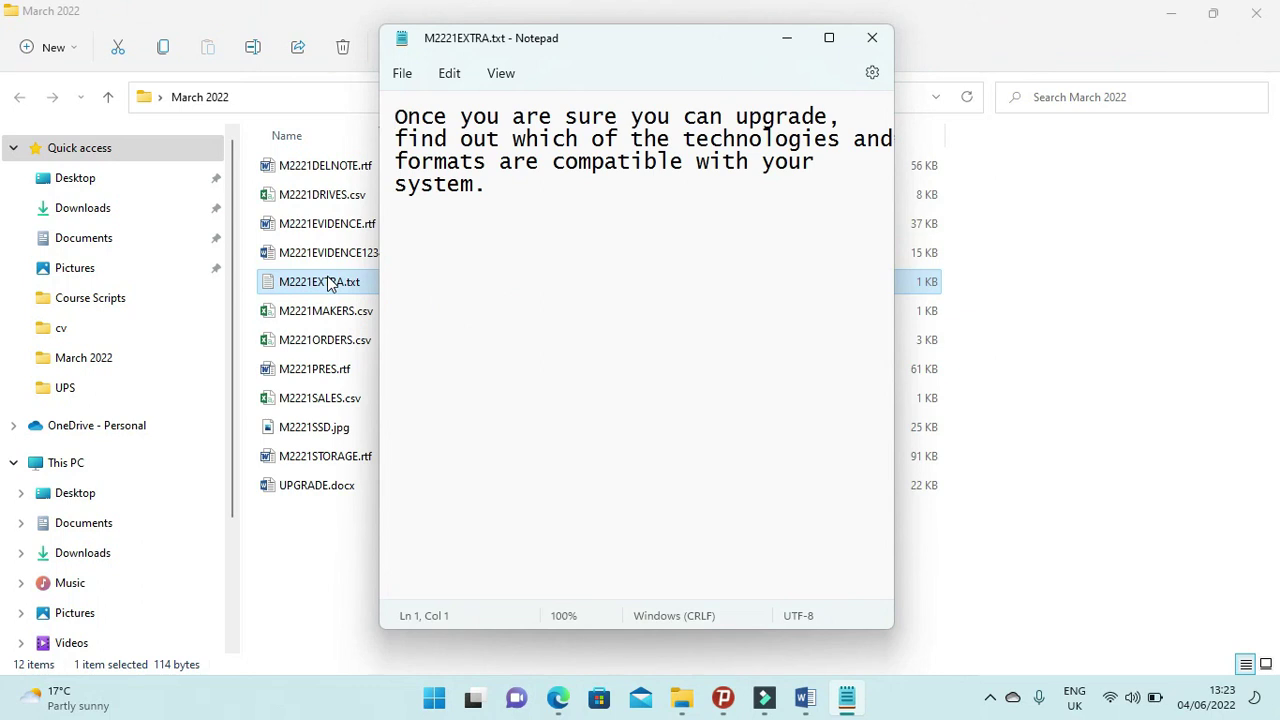
pyautogui.hotkey('ctrl', 'a')
pyautogui.hotkey('ctrl', 'c')
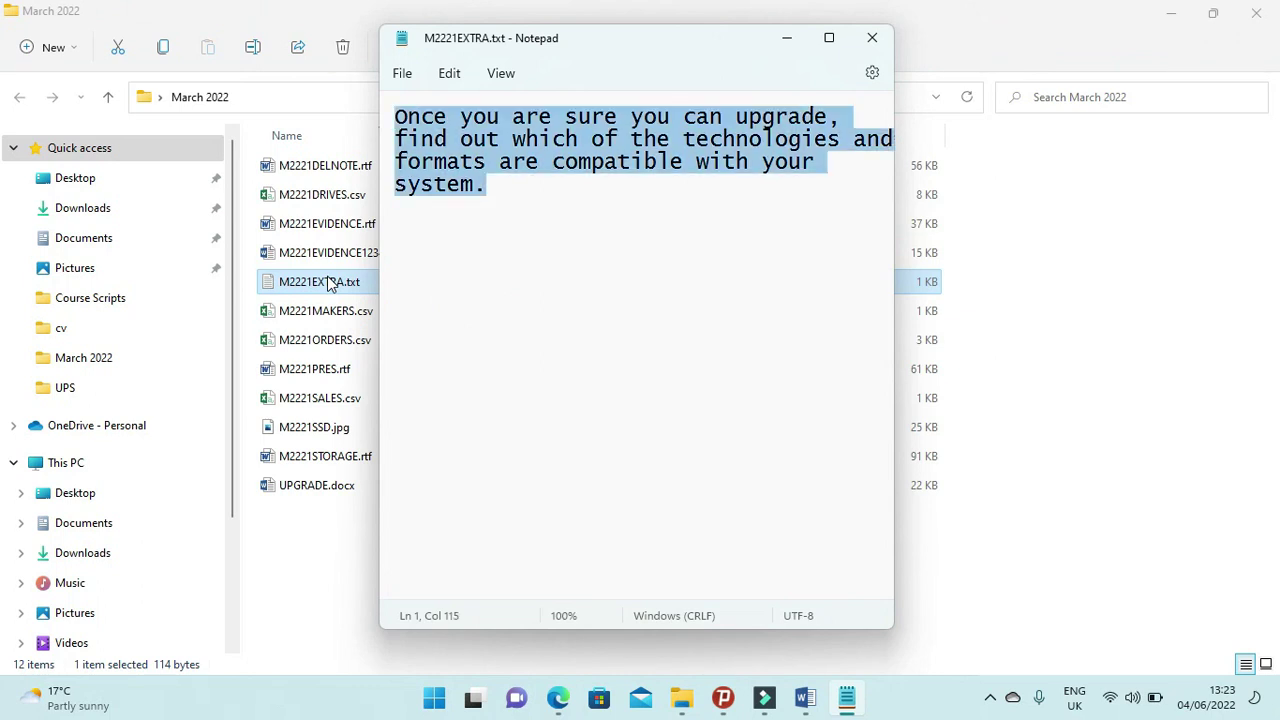
pyautogui.click(872, 37)
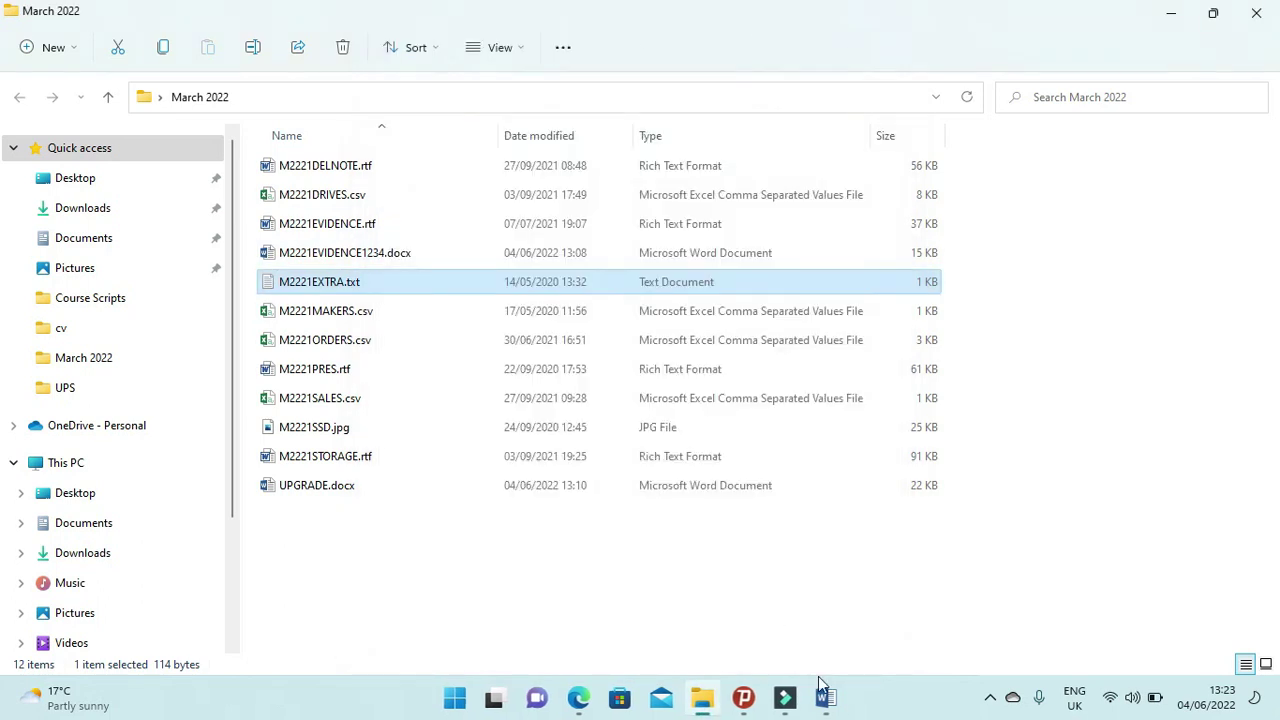
pyautogui.moveTo(822, 695)
pyautogui.click(876, 606)
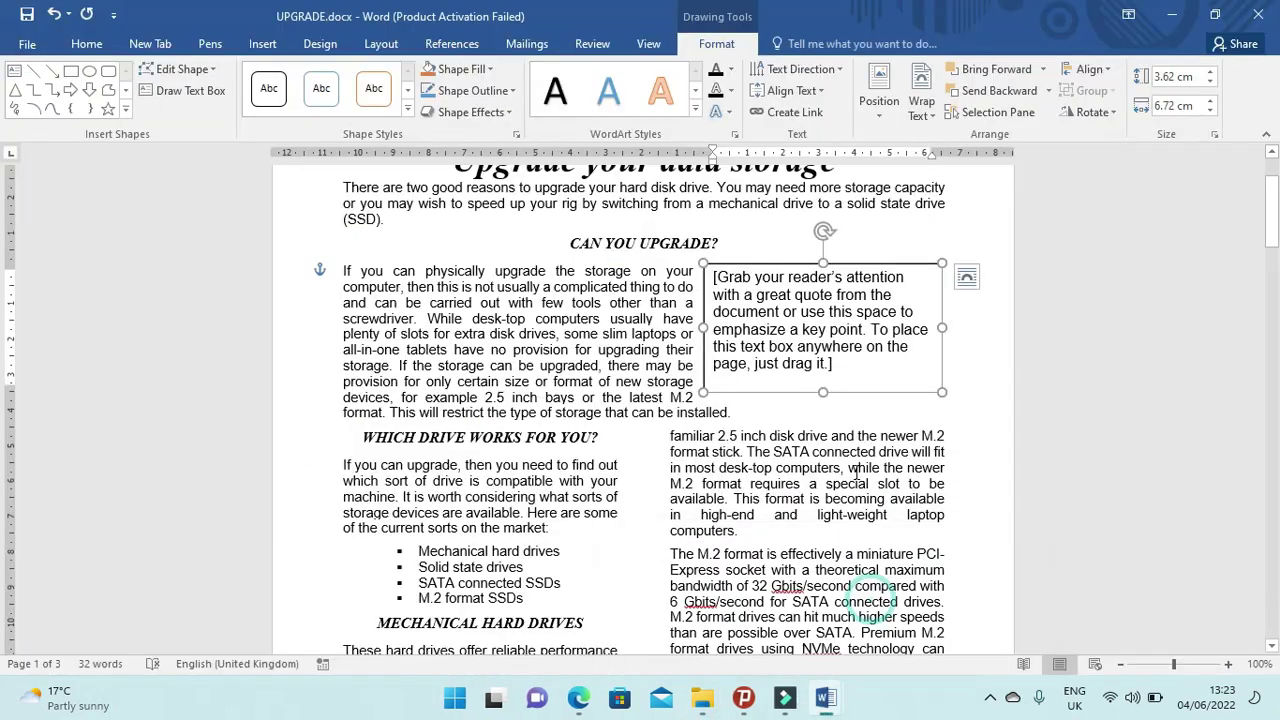
# Replace the text box placeholder with the pasted M2221EXTRA.txt sentence.
pyautogui.click(797, 365)
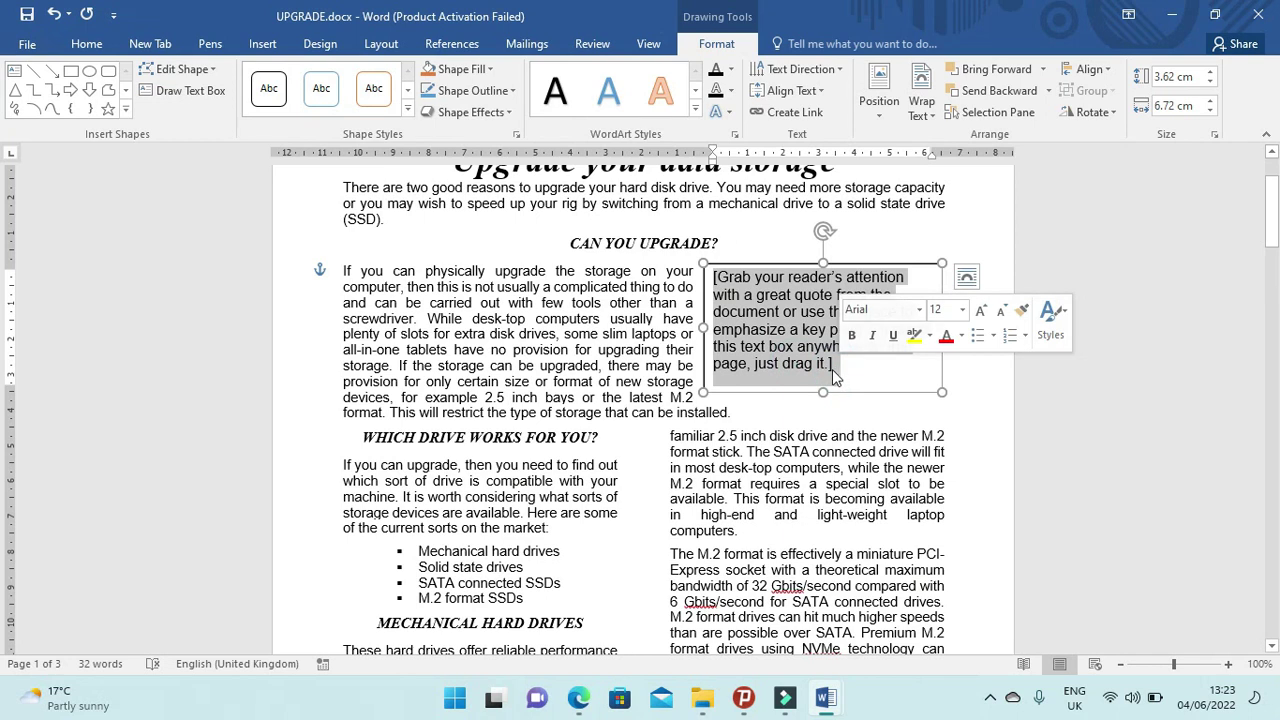
pyautogui.hotkey('ctrl', 'v')
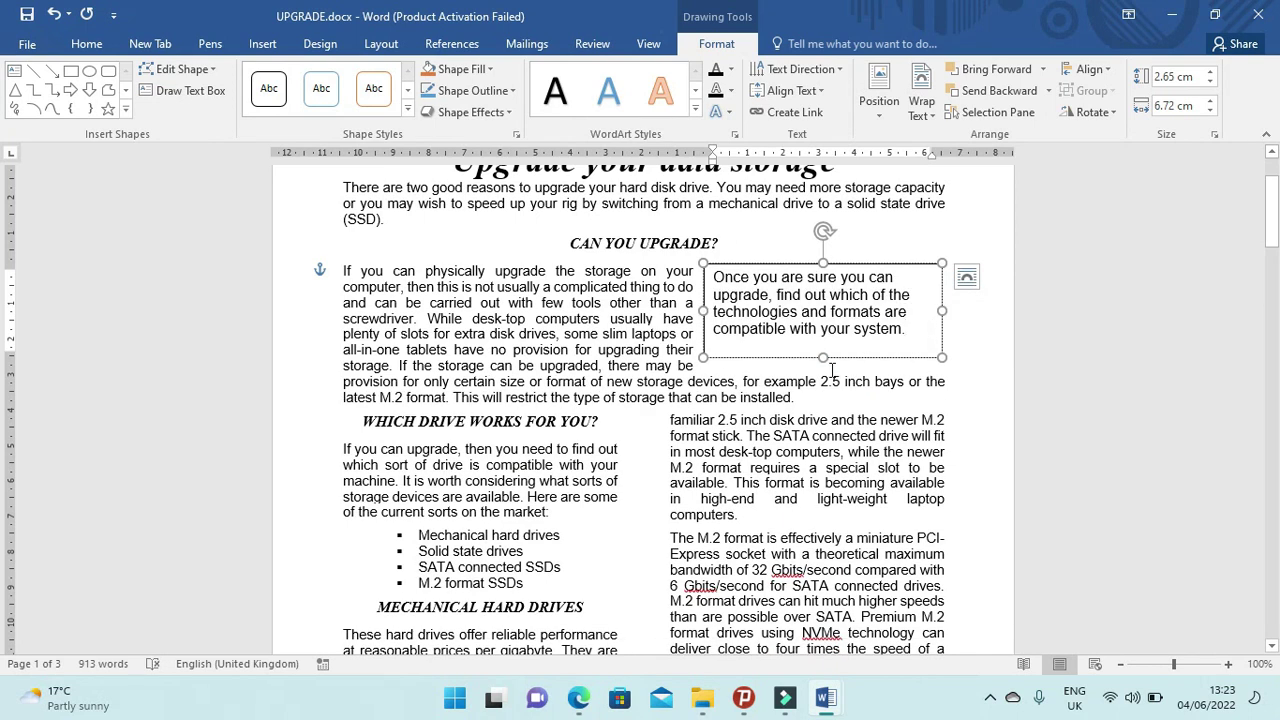
pyautogui.click(578, 697)
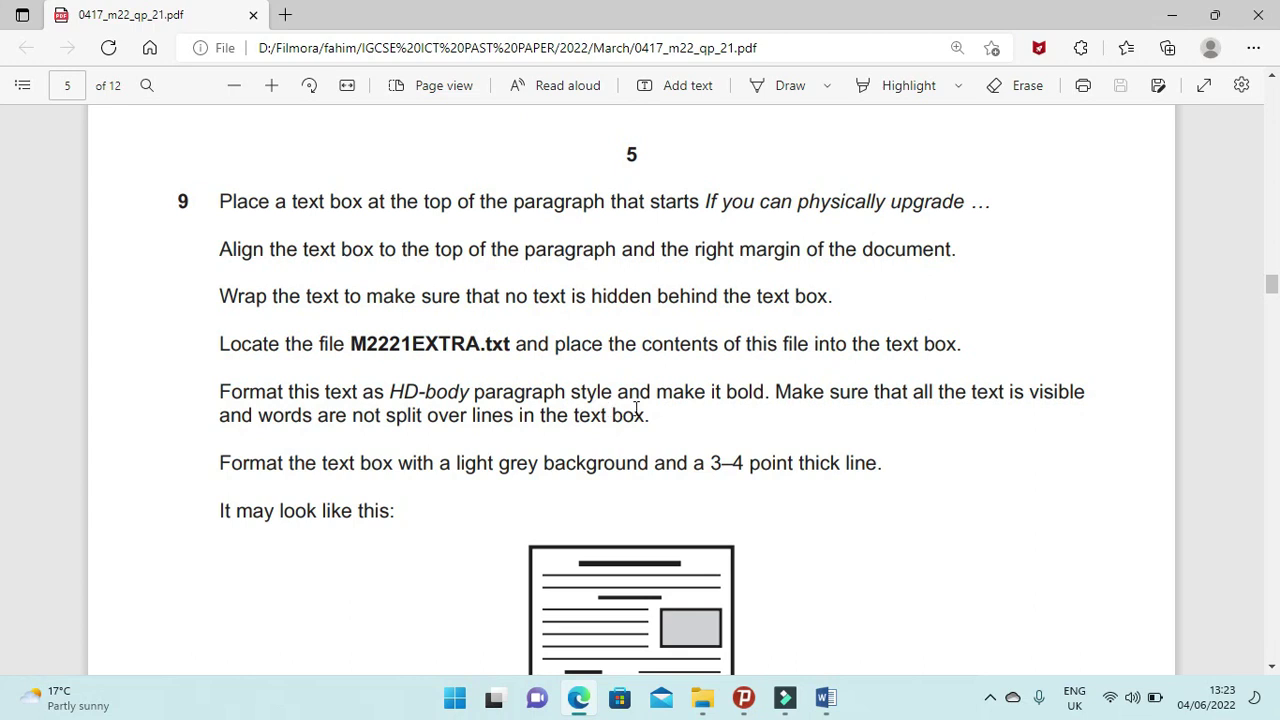
pyautogui.click(582, 700)
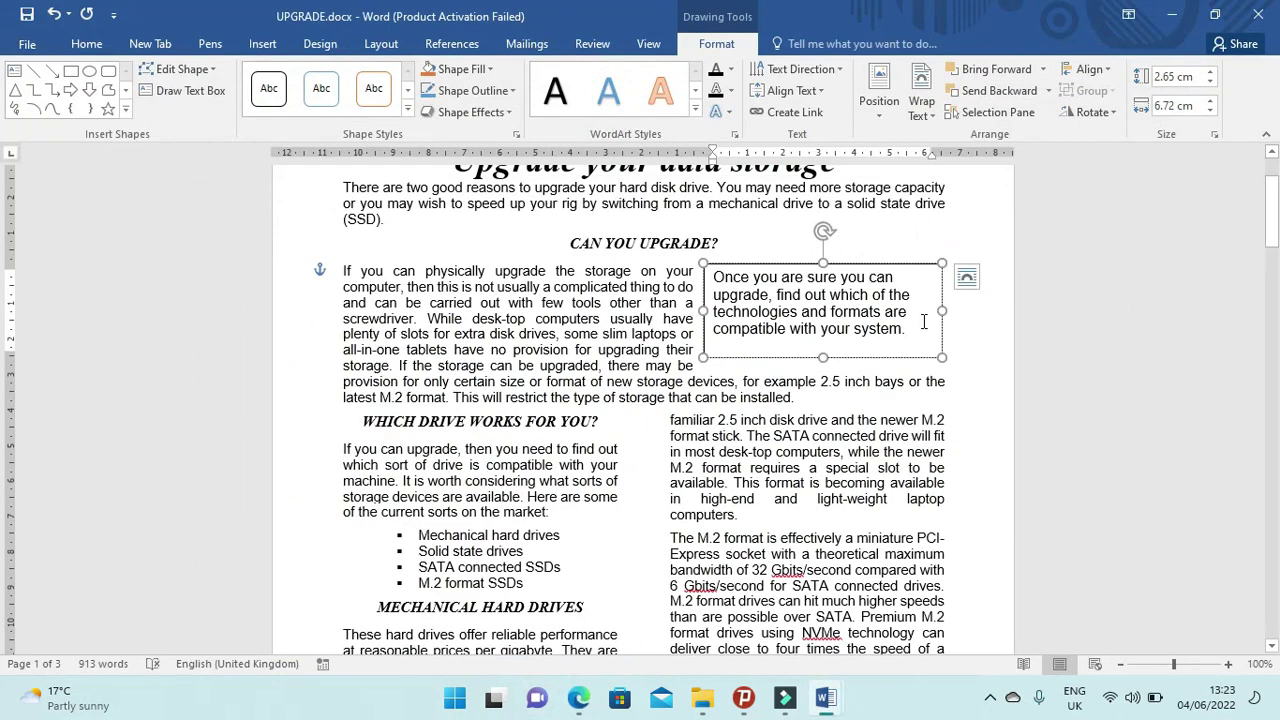
# Format the text box sentence with the HD-body style and make it bold.
pyautogui.moveTo(906, 331); pyautogui.dragTo(725, 288)
pyautogui.hotkey('ctrl', 'a')
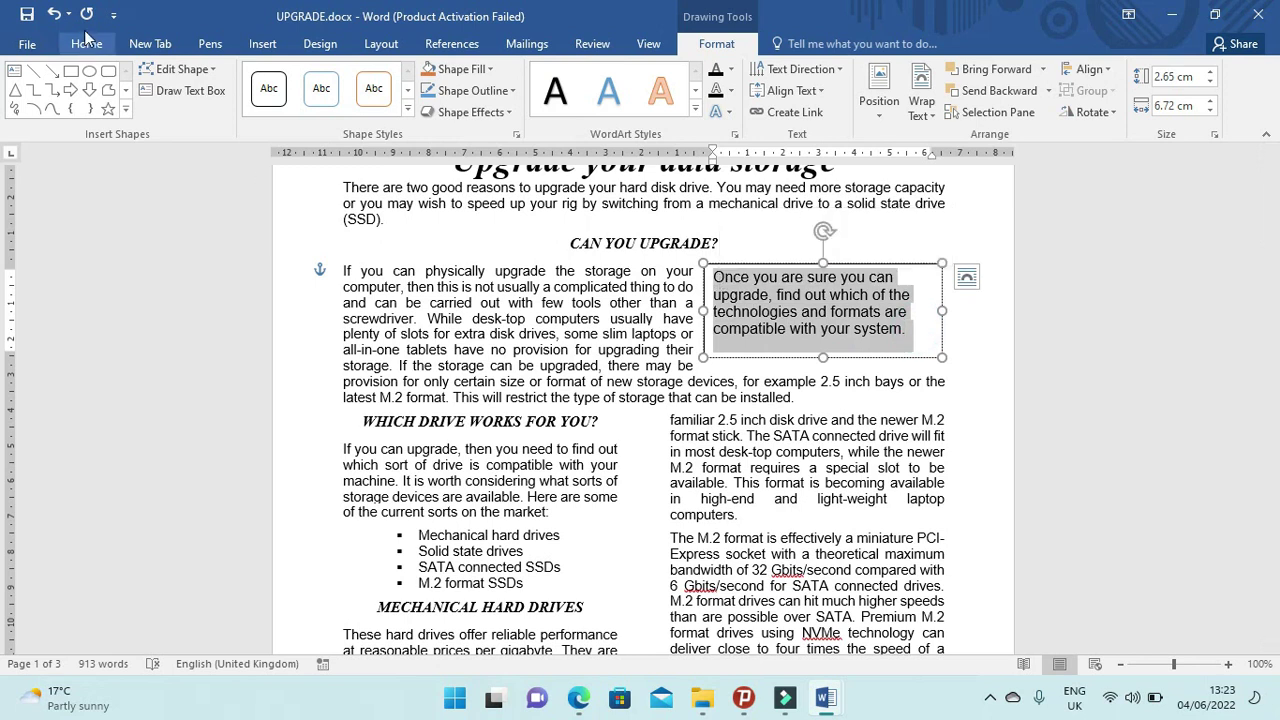
pyautogui.click(90, 46)
pyautogui.click(721, 96)
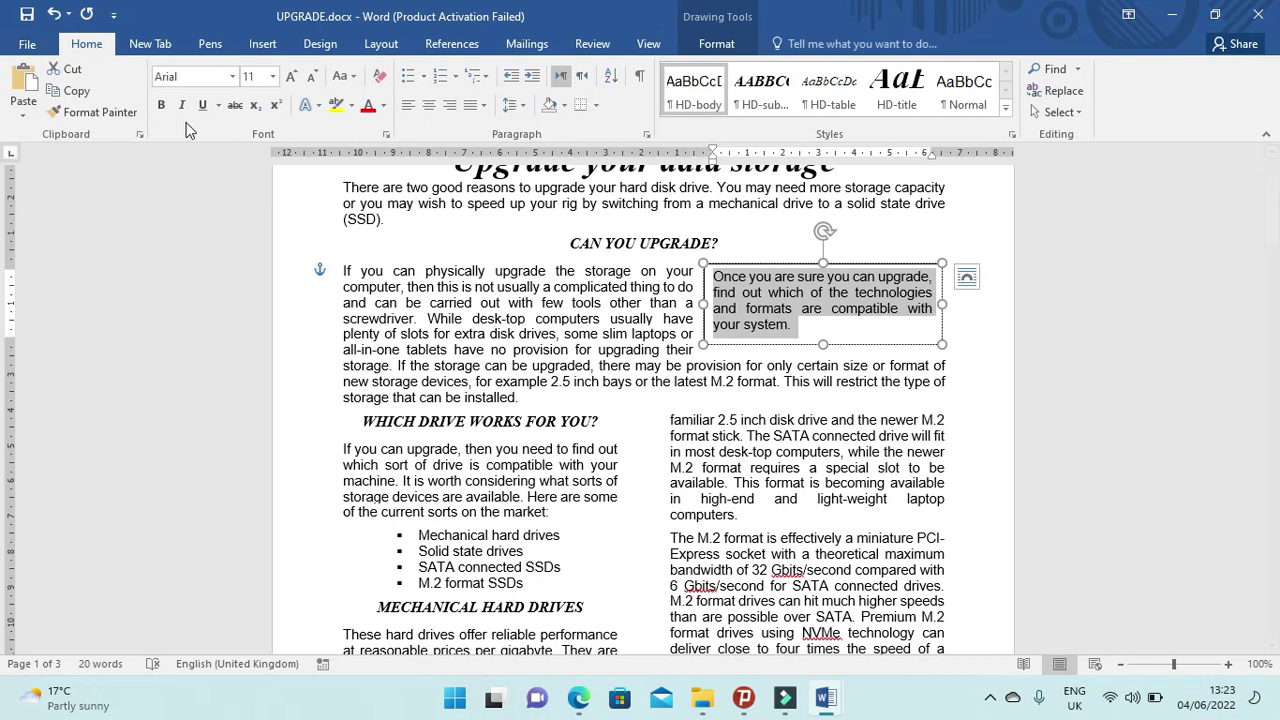
pyautogui.click(161, 105)
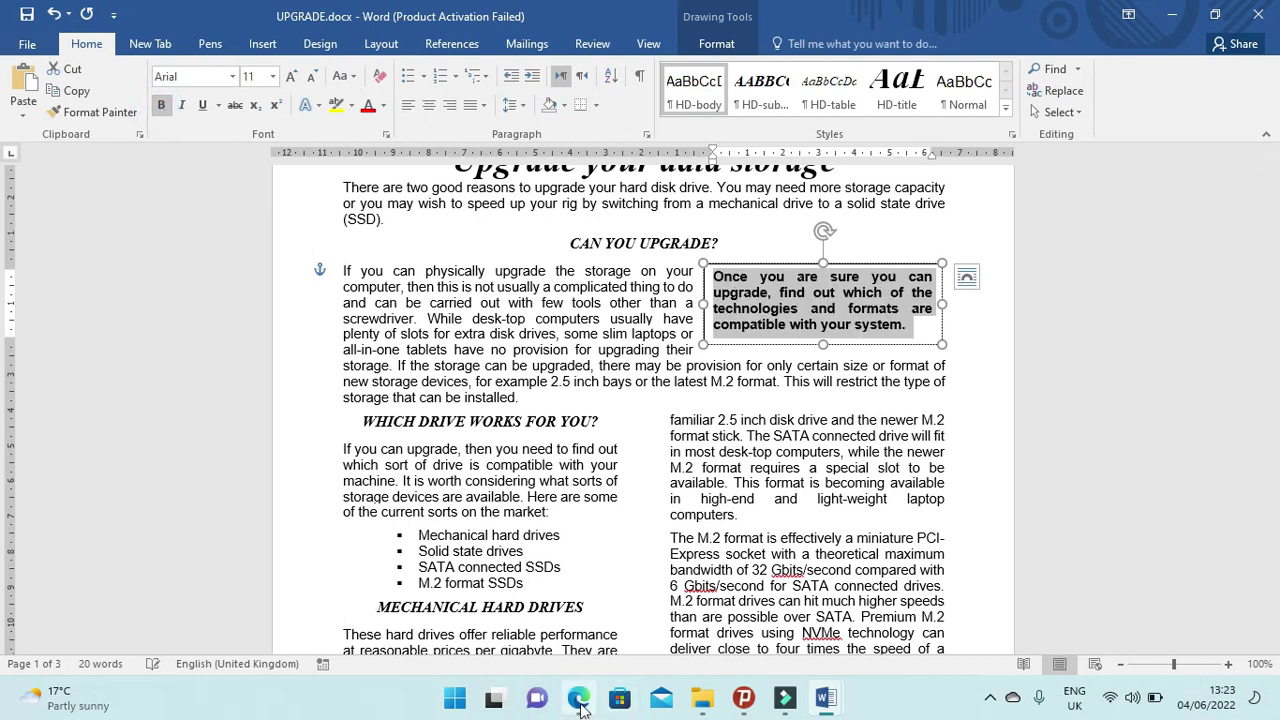
pyautogui.click(580, 700)
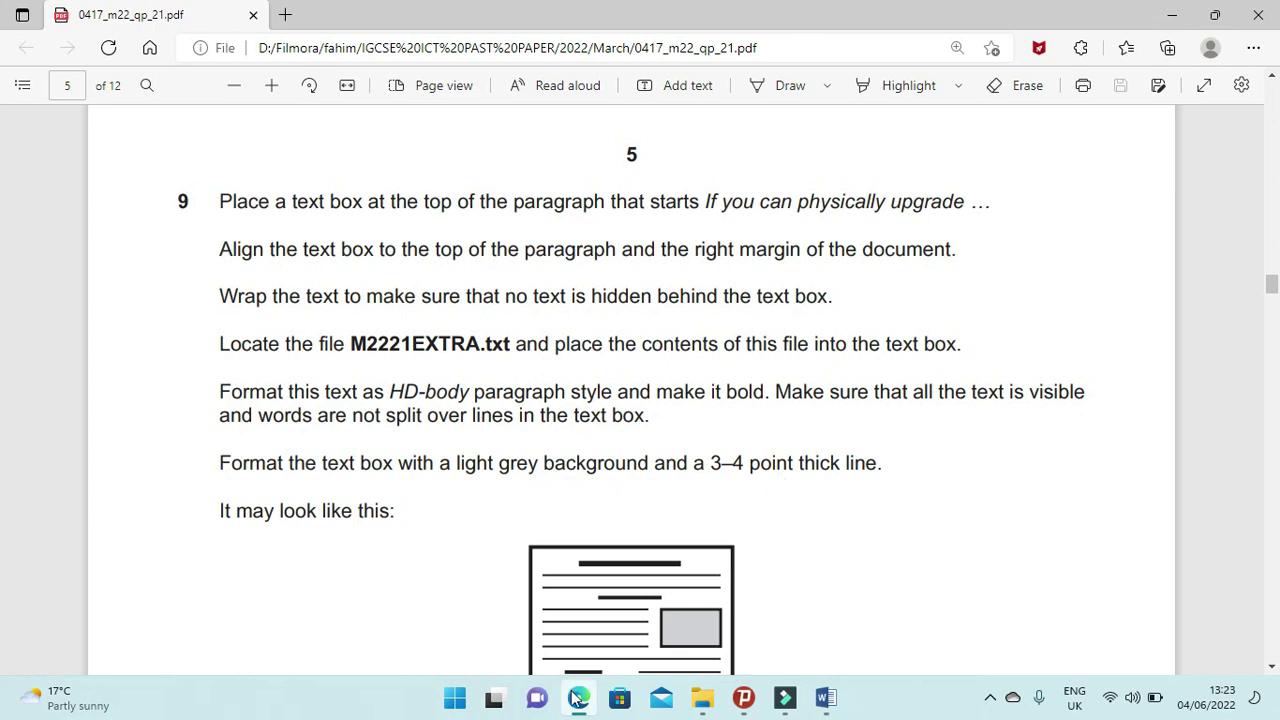
# Shade the selected text box White, Darker 25% and open the Borders and Shading dialog.
pyautogui.click(578, 700)
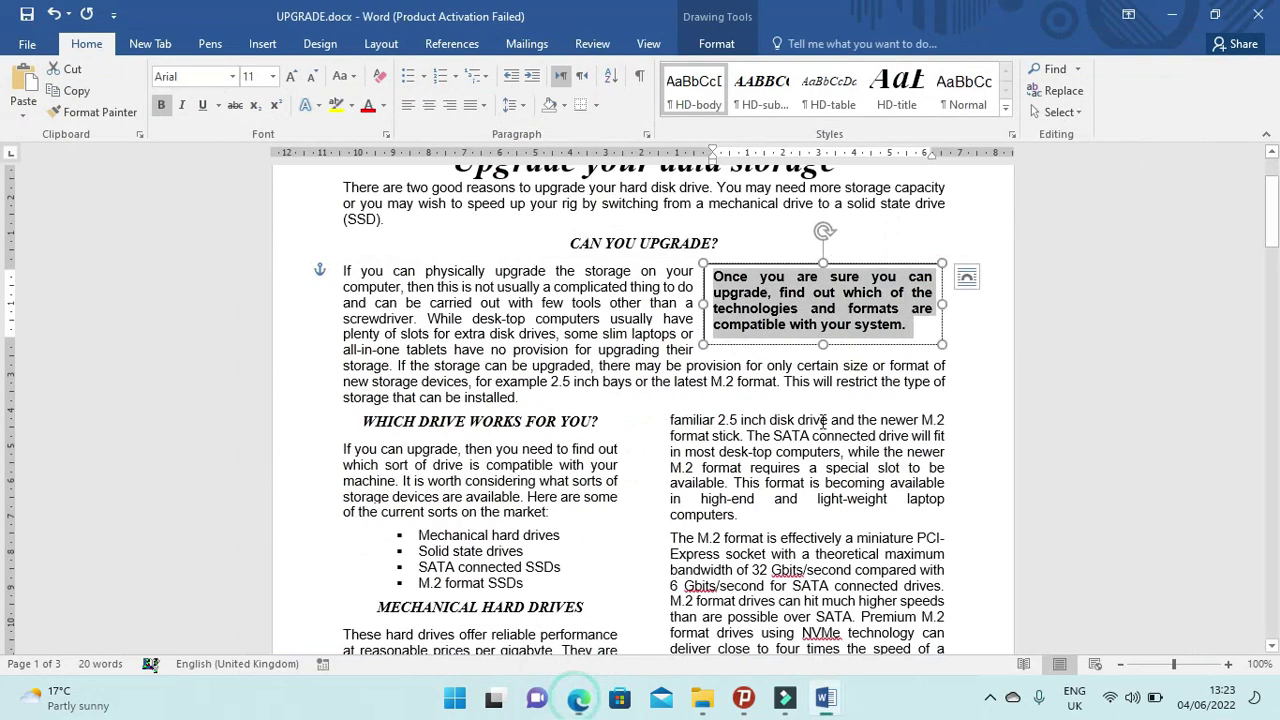
pyautogui.click(870, 263)
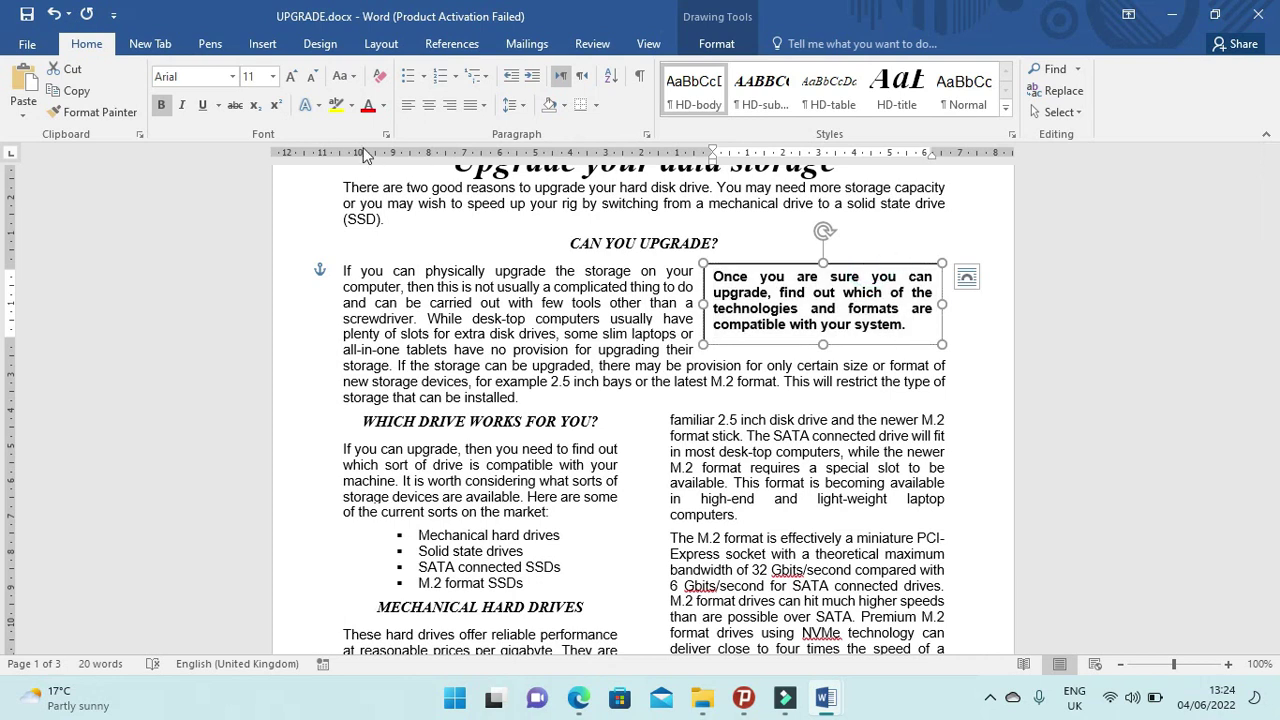
pyautogui.click(565, 106)
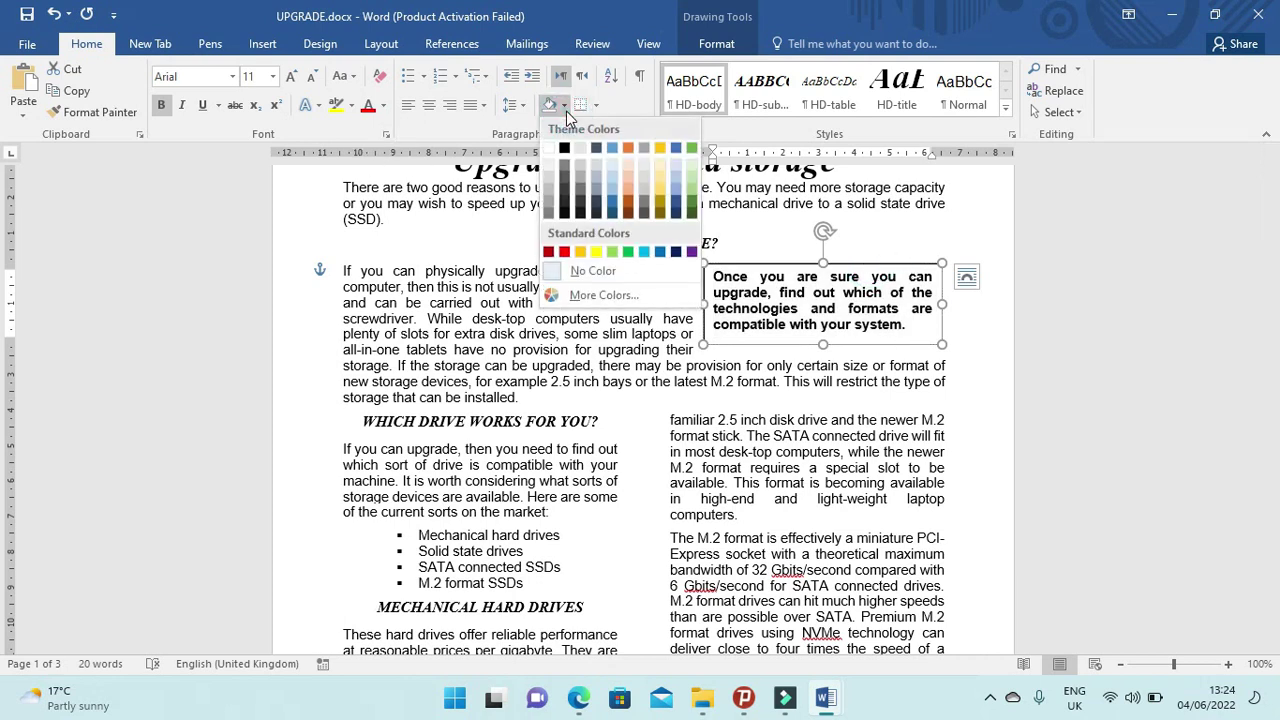
pyautogui.click(579, 699)
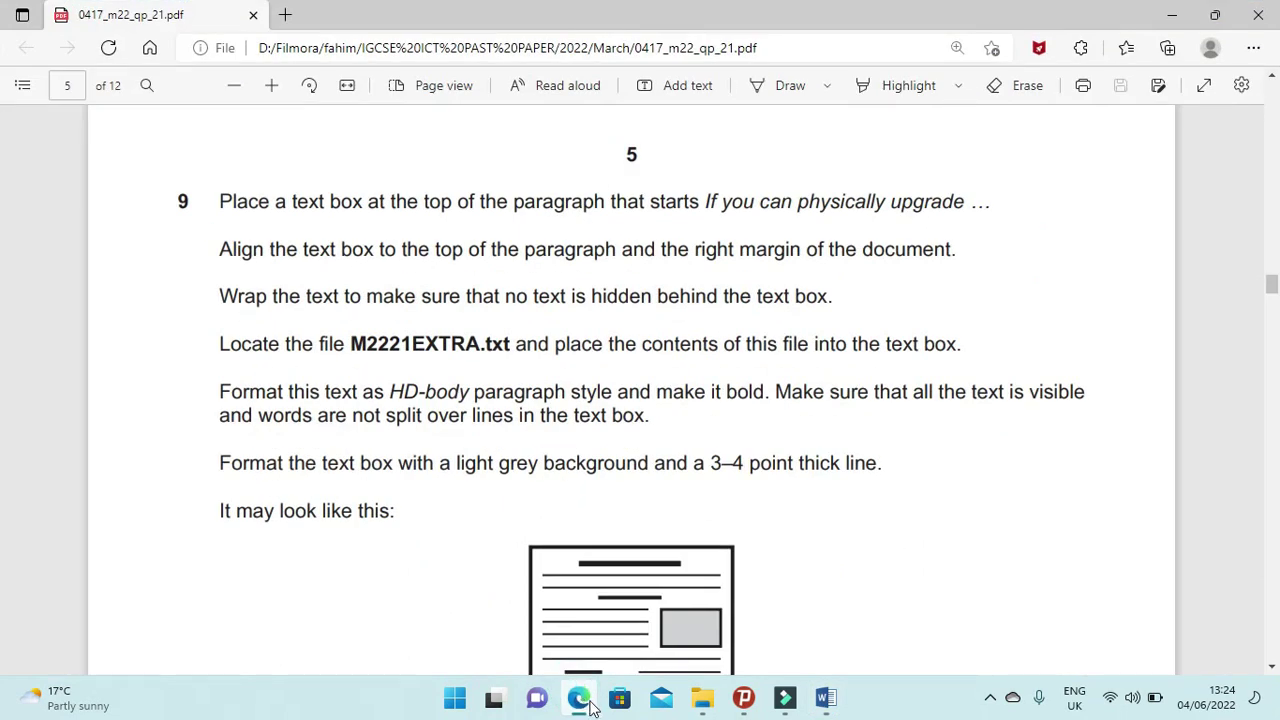
pyautogui.click(588, 705)
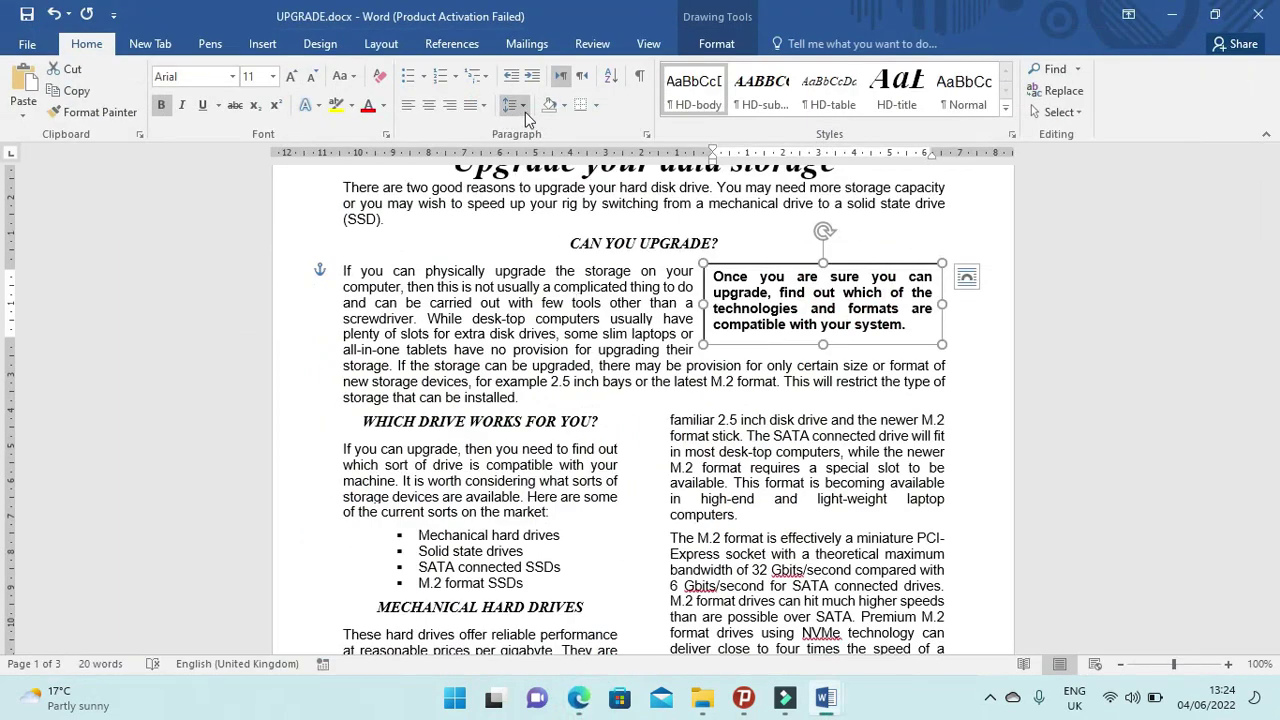
pyautogui.click(565, 106)
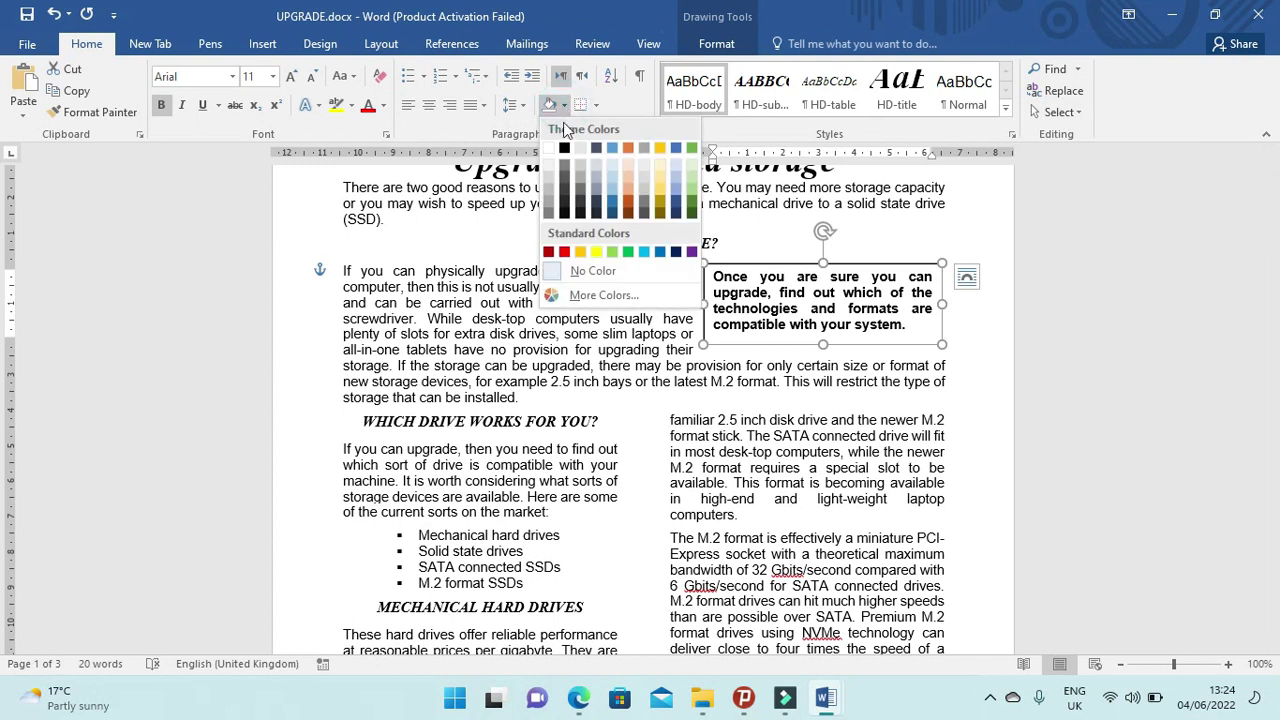
pyautogui.click(551, 191)
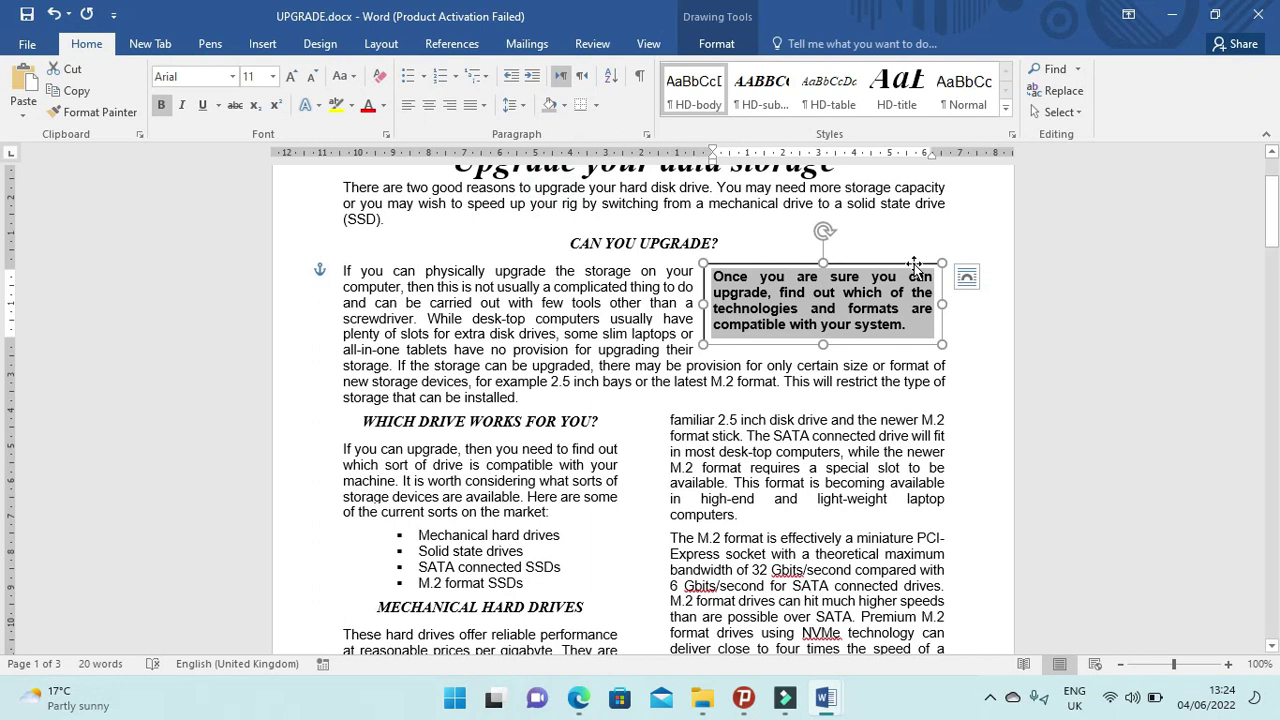
pyautogui.click(597, 106)
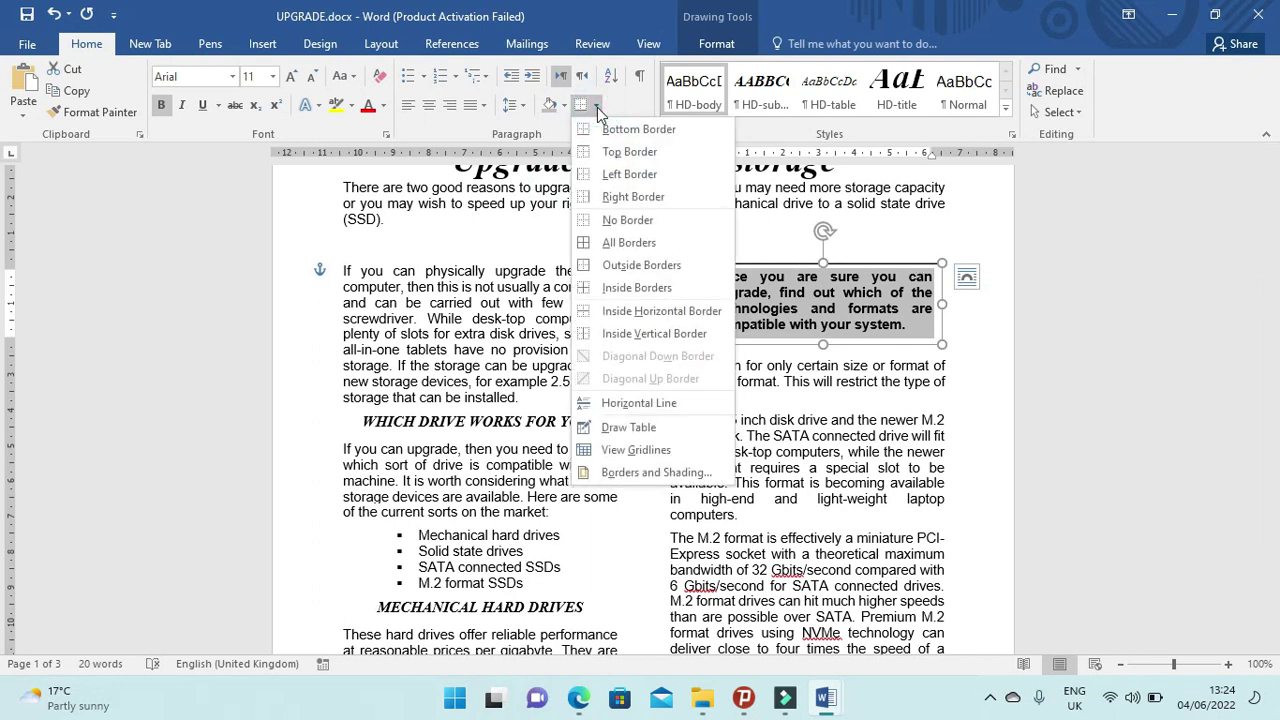
pyautogui.click(680, 473)
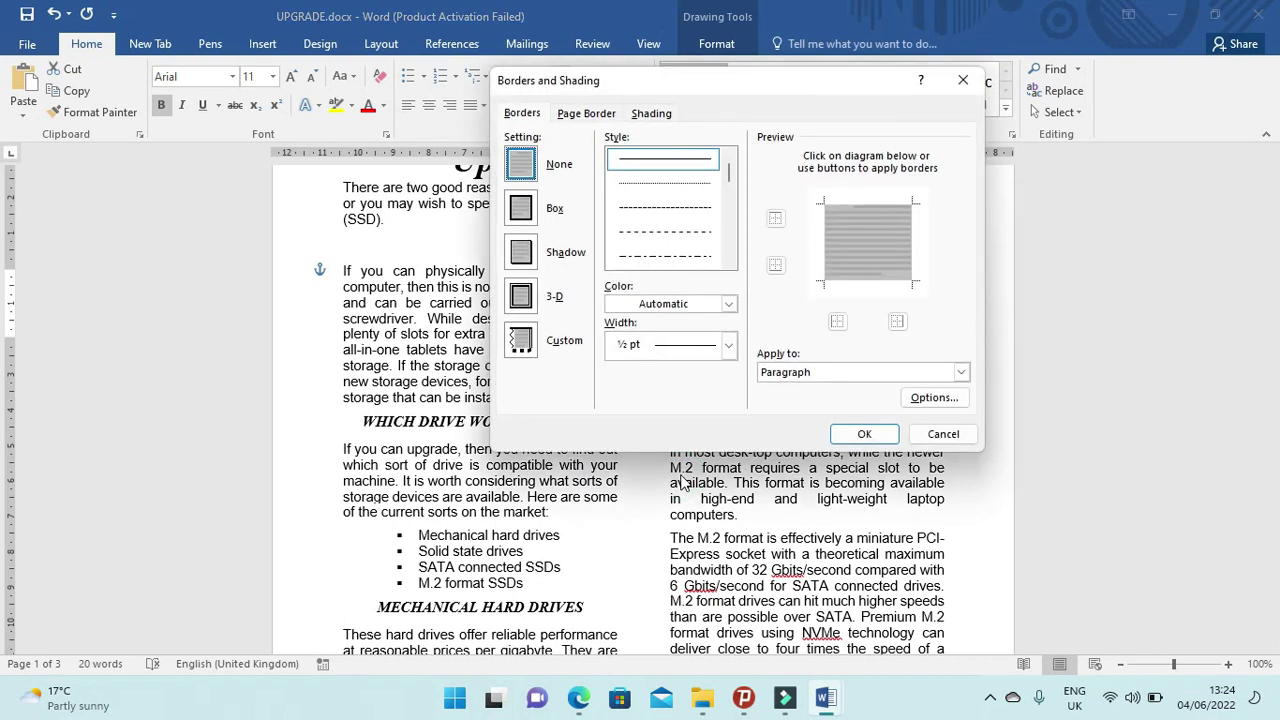
# Try a 3 pt box border on the paragraph in Borders and Shading, then undo it.
pyautogui.click(729, 344)
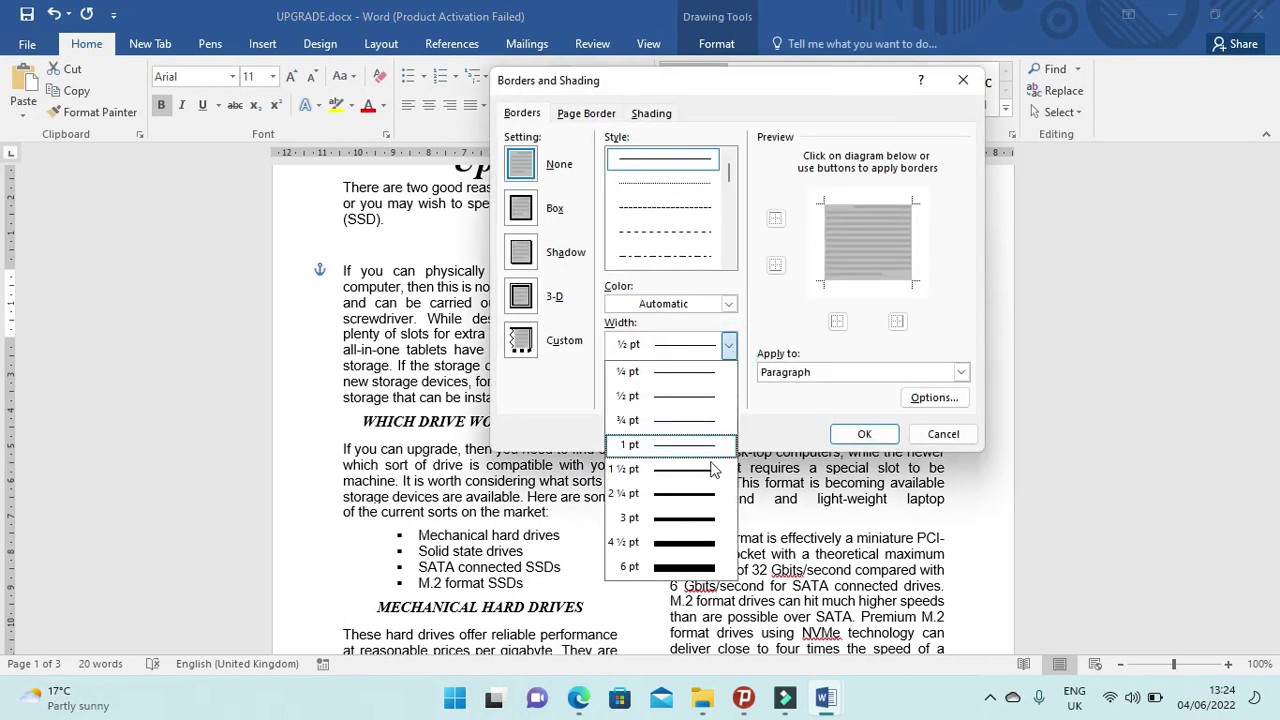
pyautogui.click(698, 519)
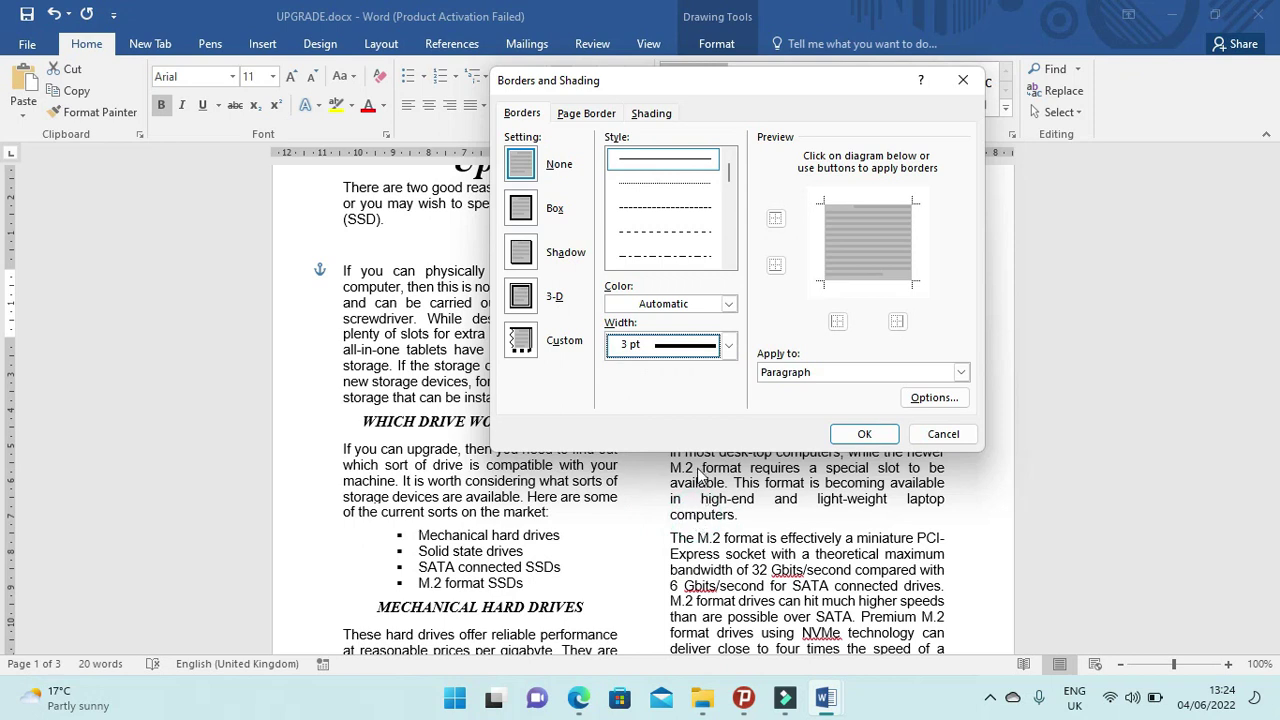
pyautogui.click(808, 375)
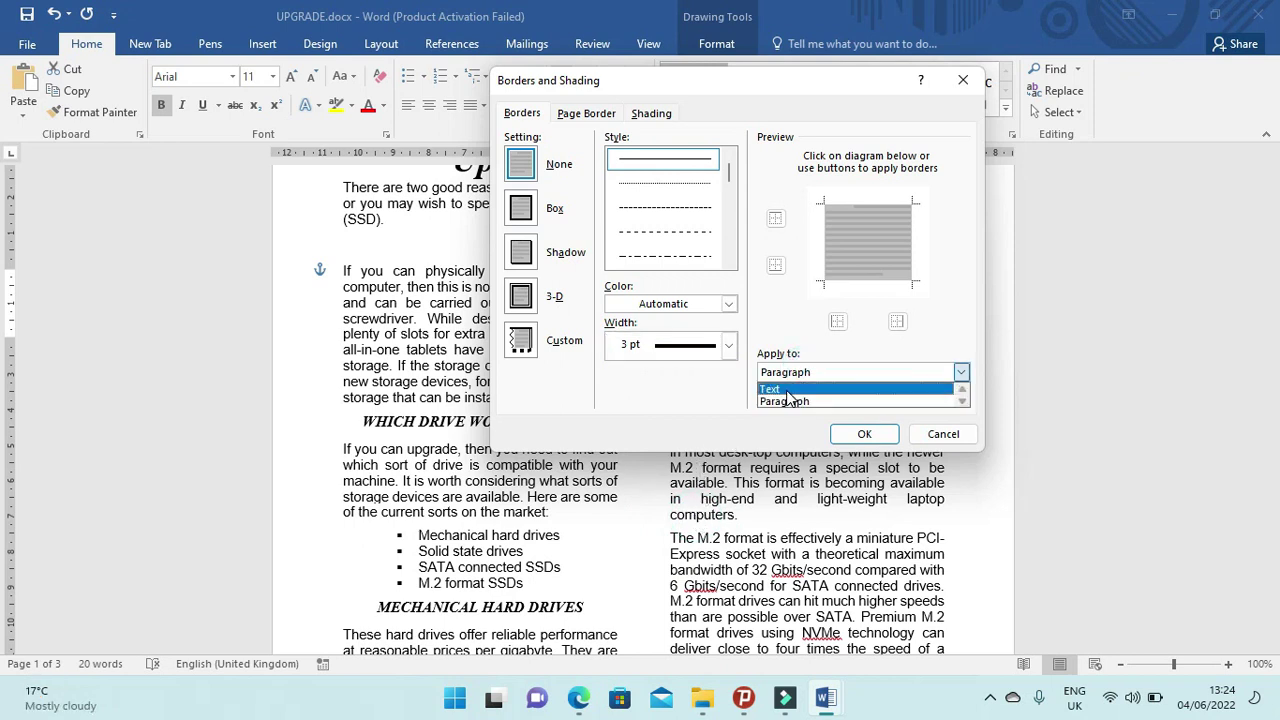
pyautogui.click(786, 389)
pyautogui.click(812, 378)
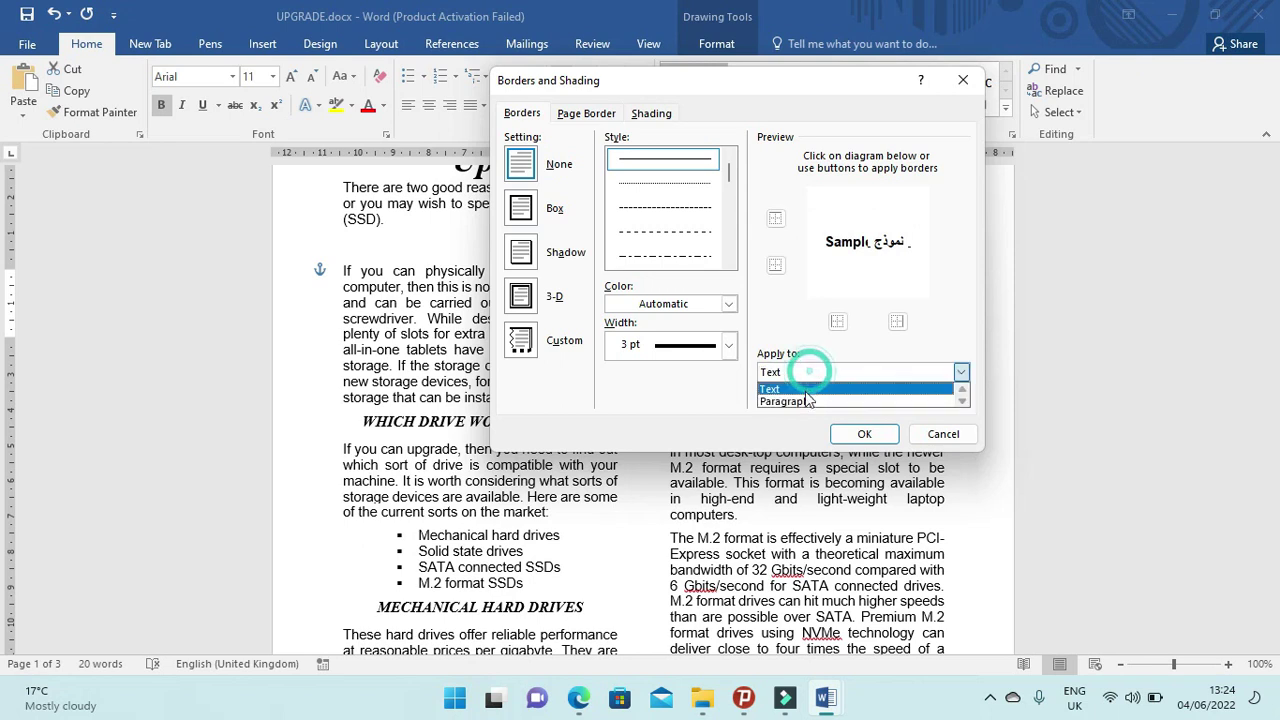
pyautogui.click(807, 403)
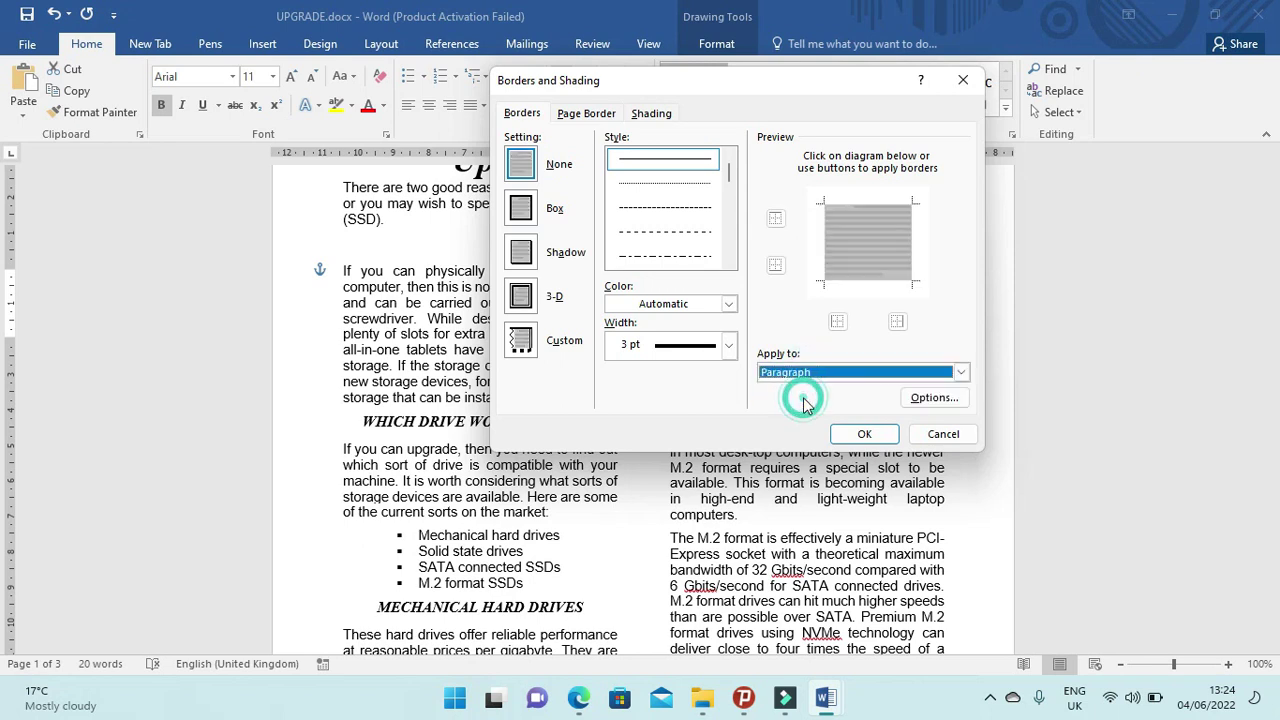
pyautogui.click(522, 208)
pyautogui.click(864, 433)
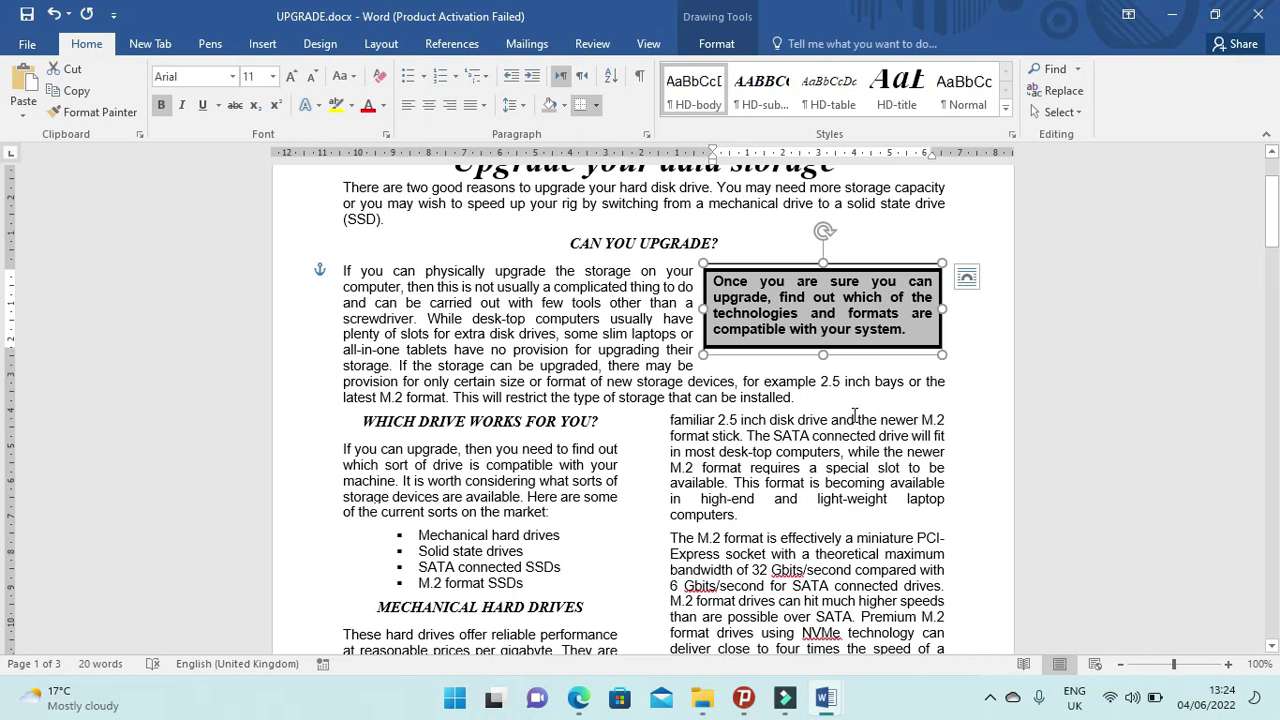
pyautogui.hotkey('ctrl', 'z')
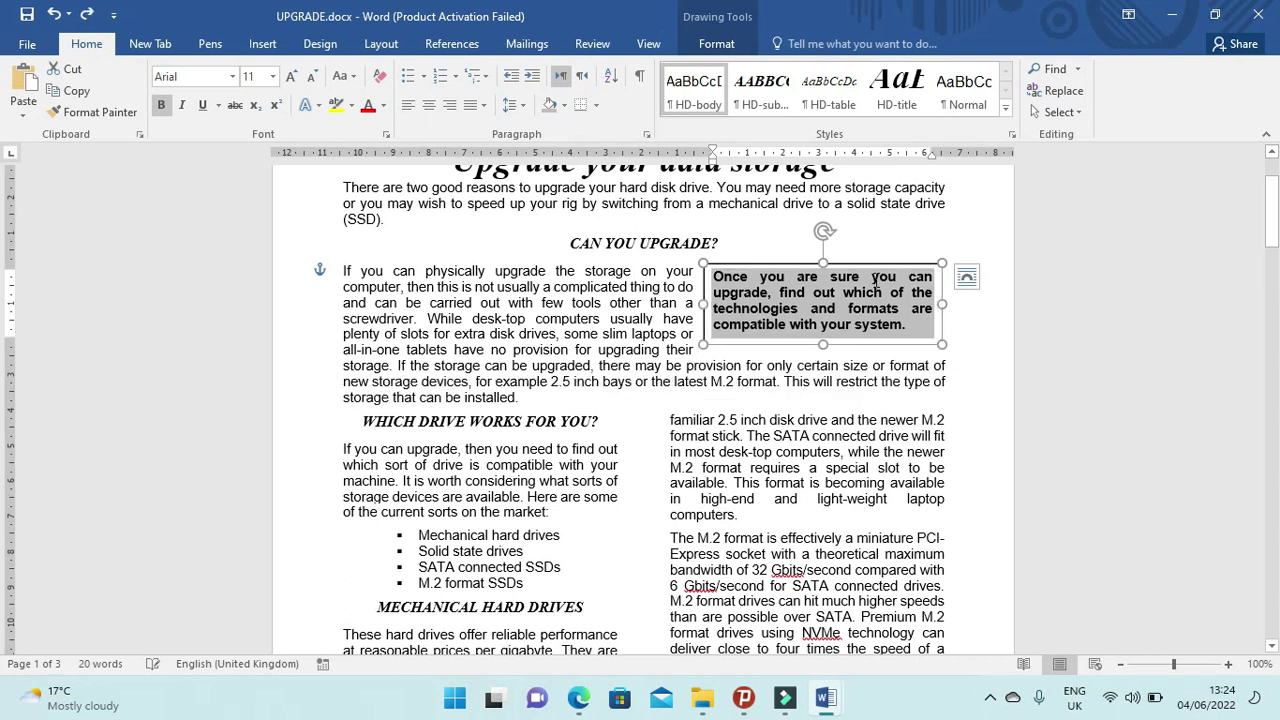
# Give the text box a 3 pt shape outline and bring the exam PDF forward.
pyautogui.click(719, 45)
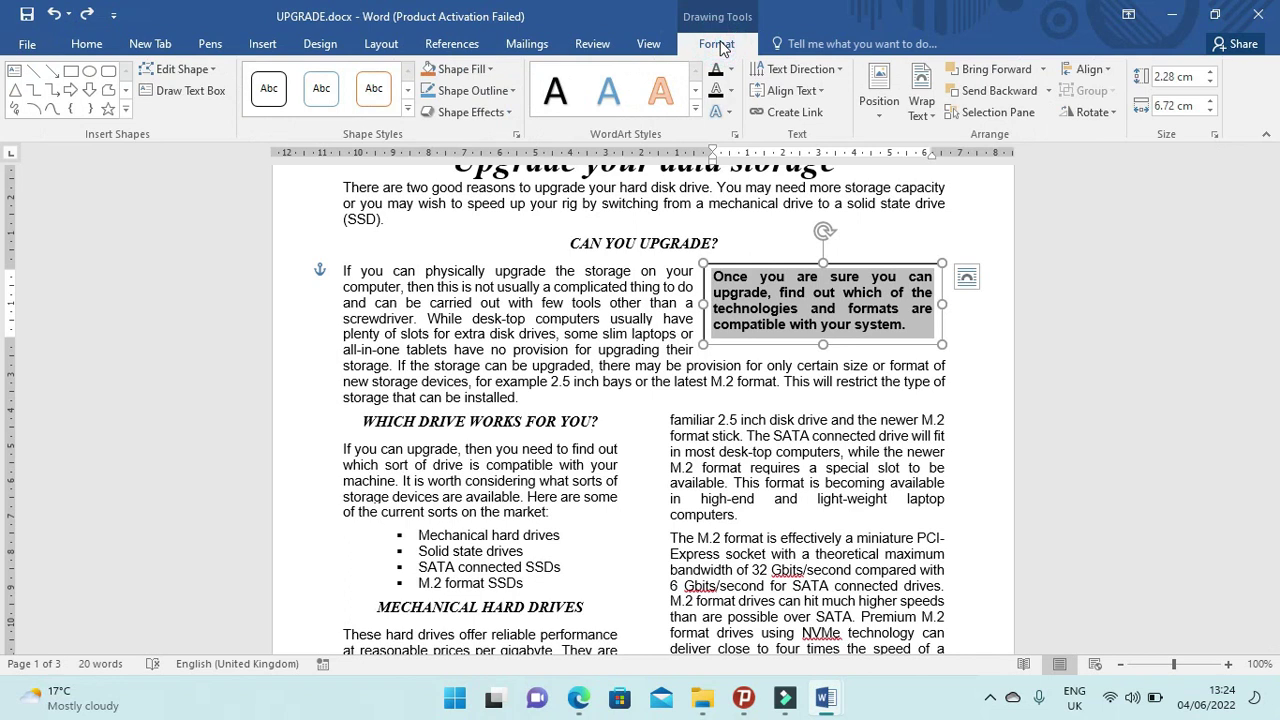
pyautogui.click(514, 93)
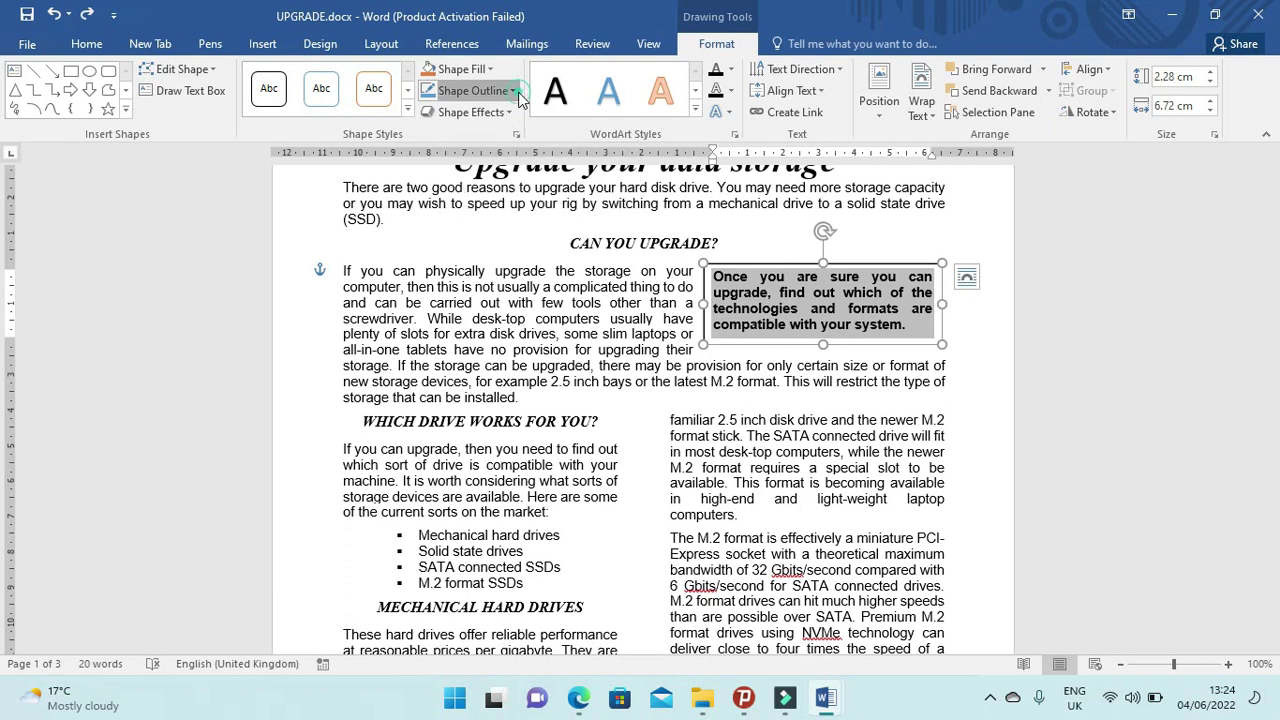
pyautogui.moveTo(530, 303)
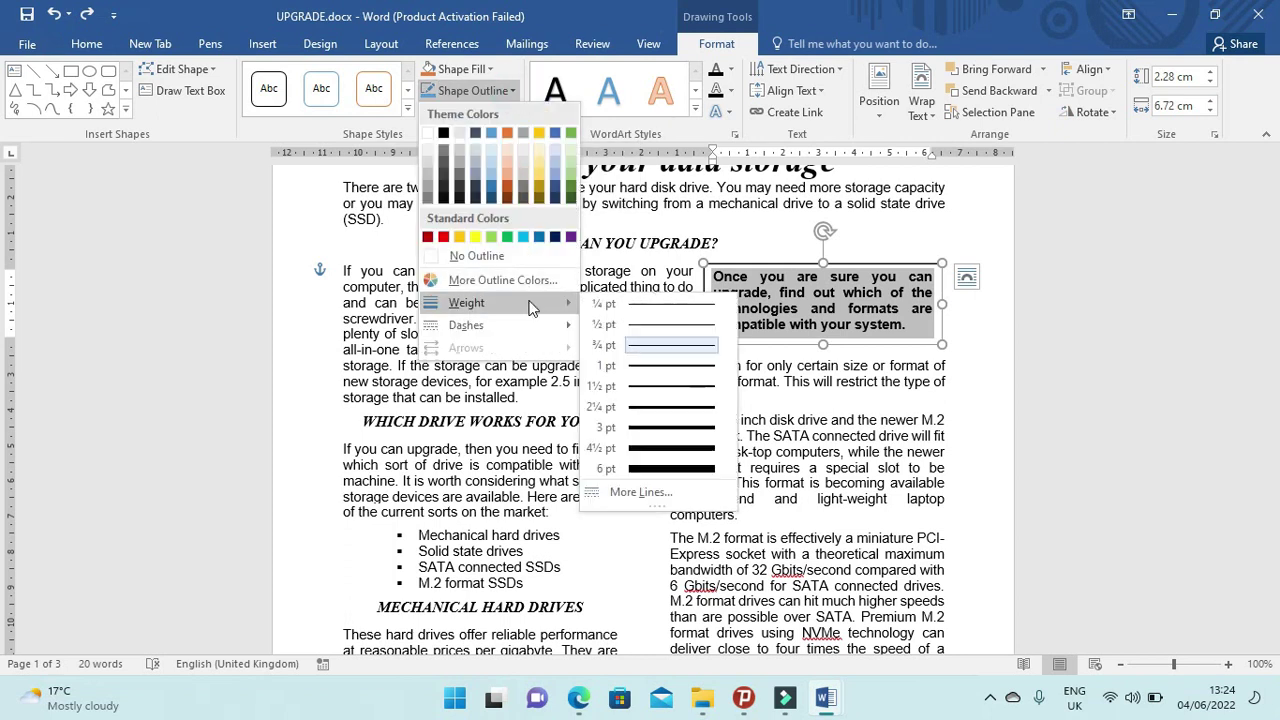
pyautogui.click(665, 428)
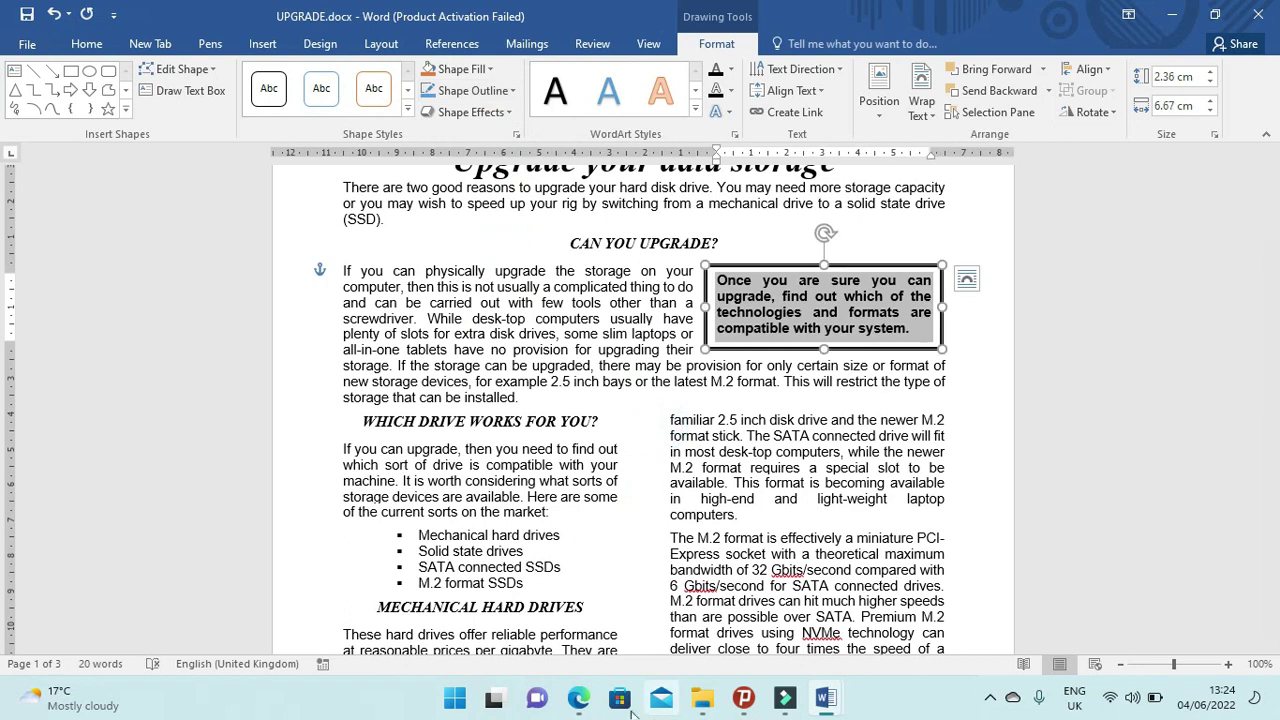
pyautogui.click(577, 700)
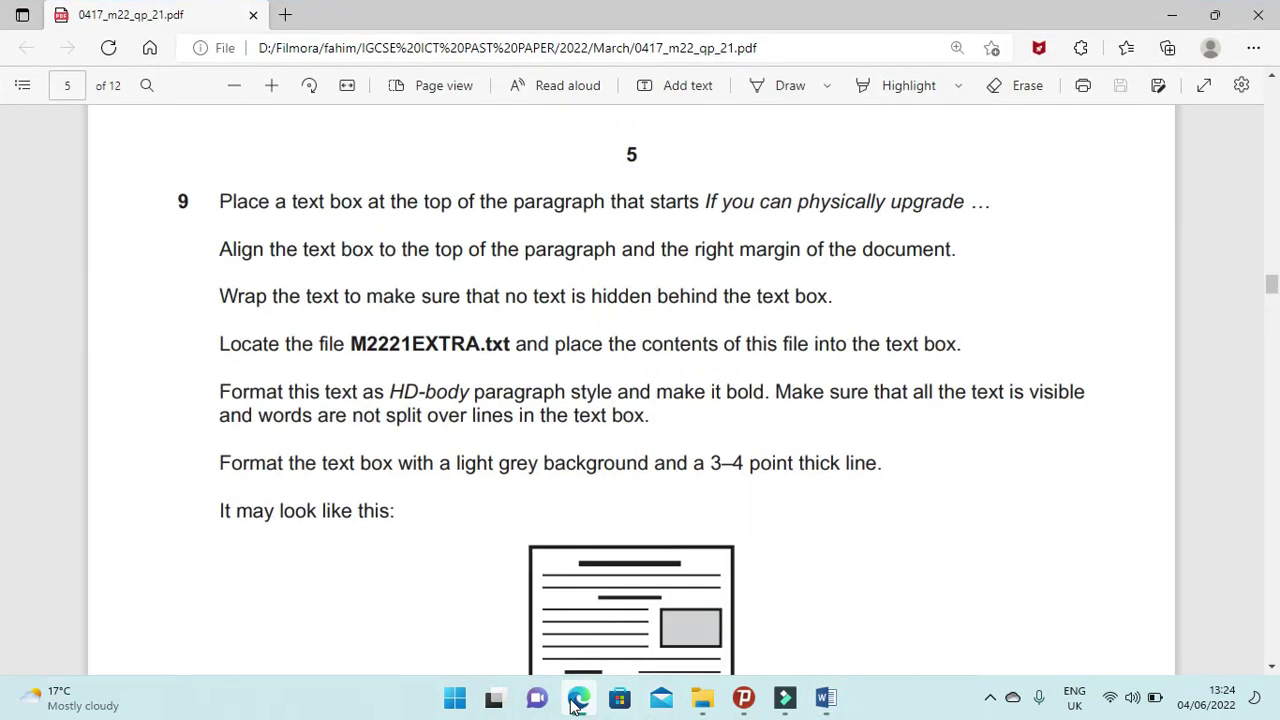
# Scroll the PDF to question 10, then return to Word and scroll down to the storage table.
pyautogui.scroll(-5, 450, 580)
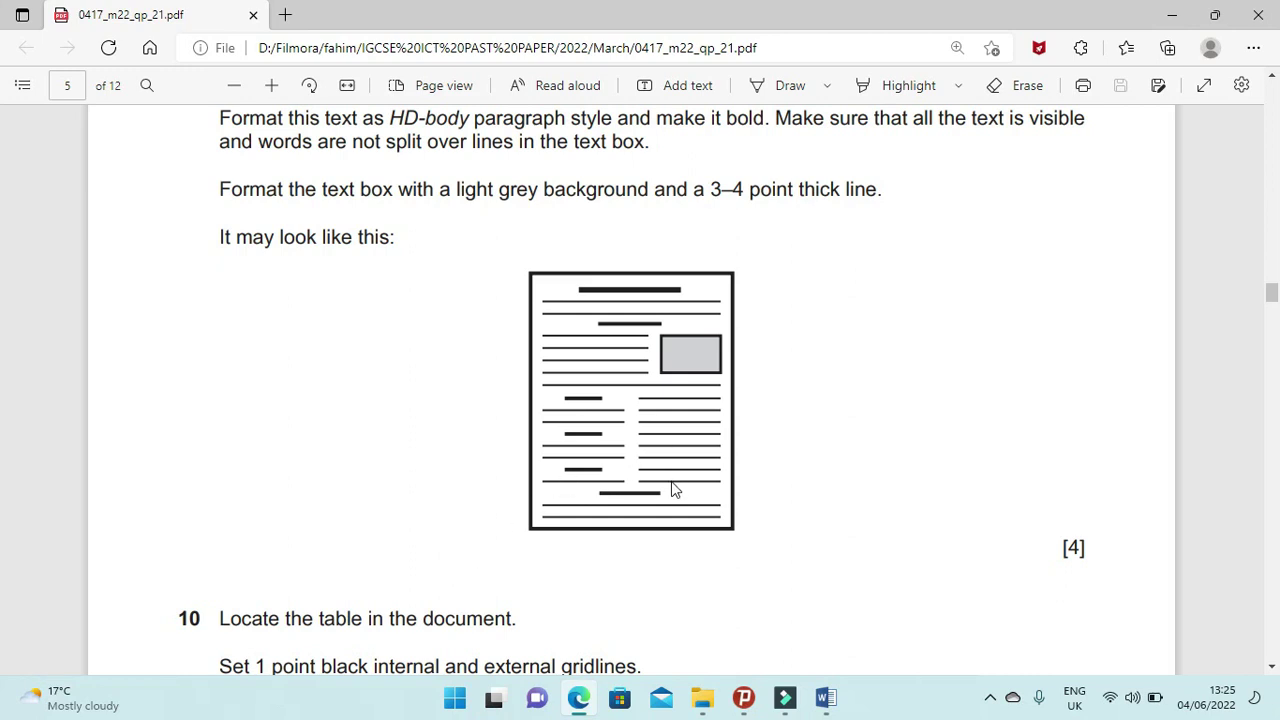
pyautogui.click(590, 702)
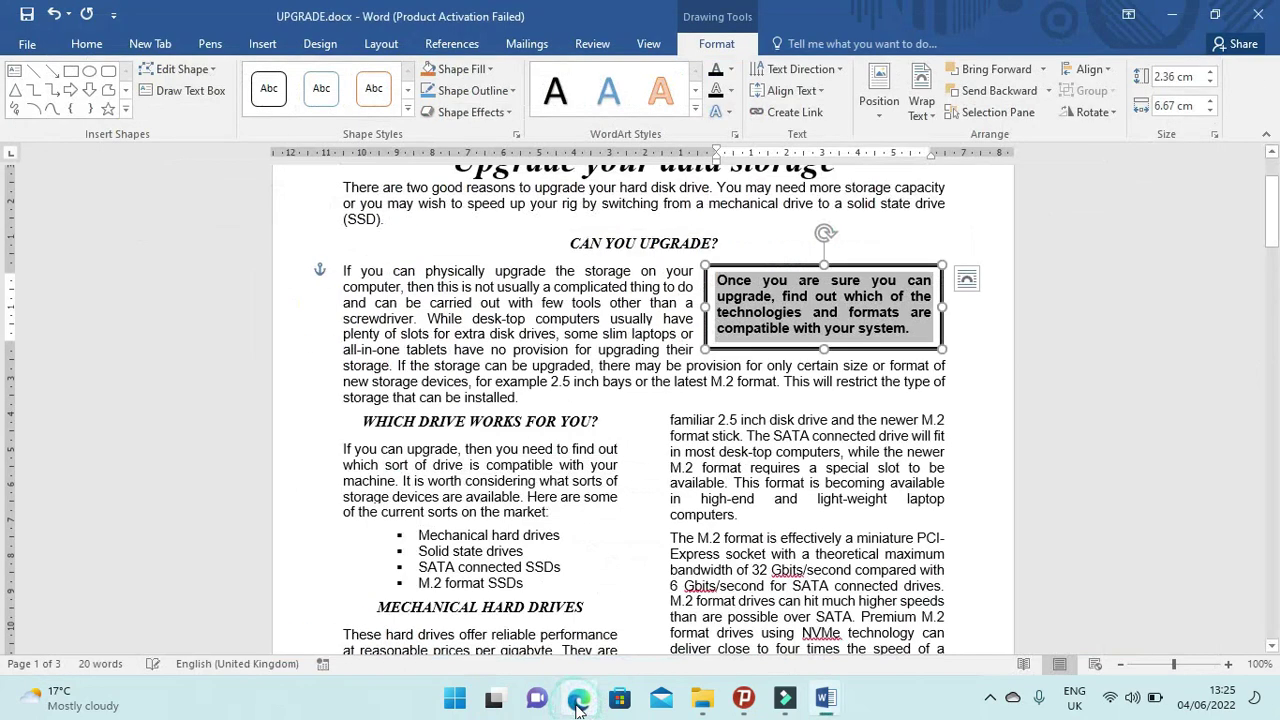
pyautogui.scroll(-4, 708, 543)
pyautogui.scroll(3, 708, 543)
pyautogui.scroll(3, 708, 543)
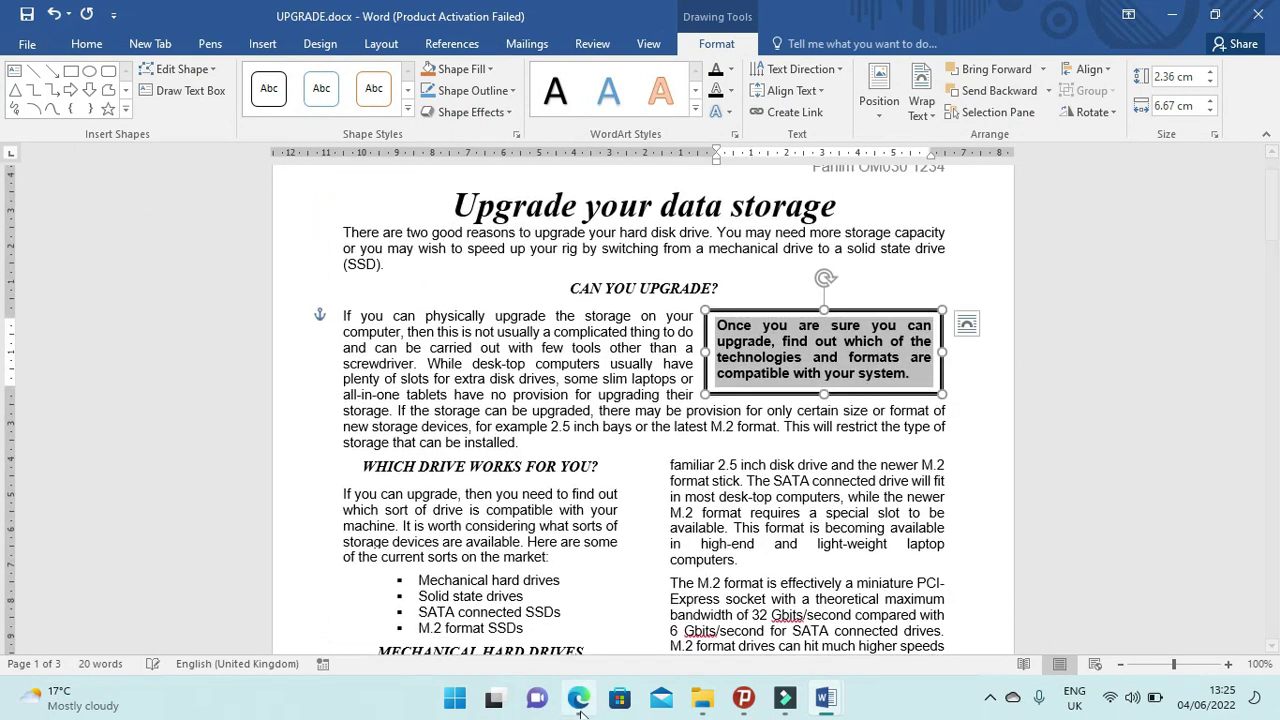
pyautogui.scroll(-3, 440, 567)
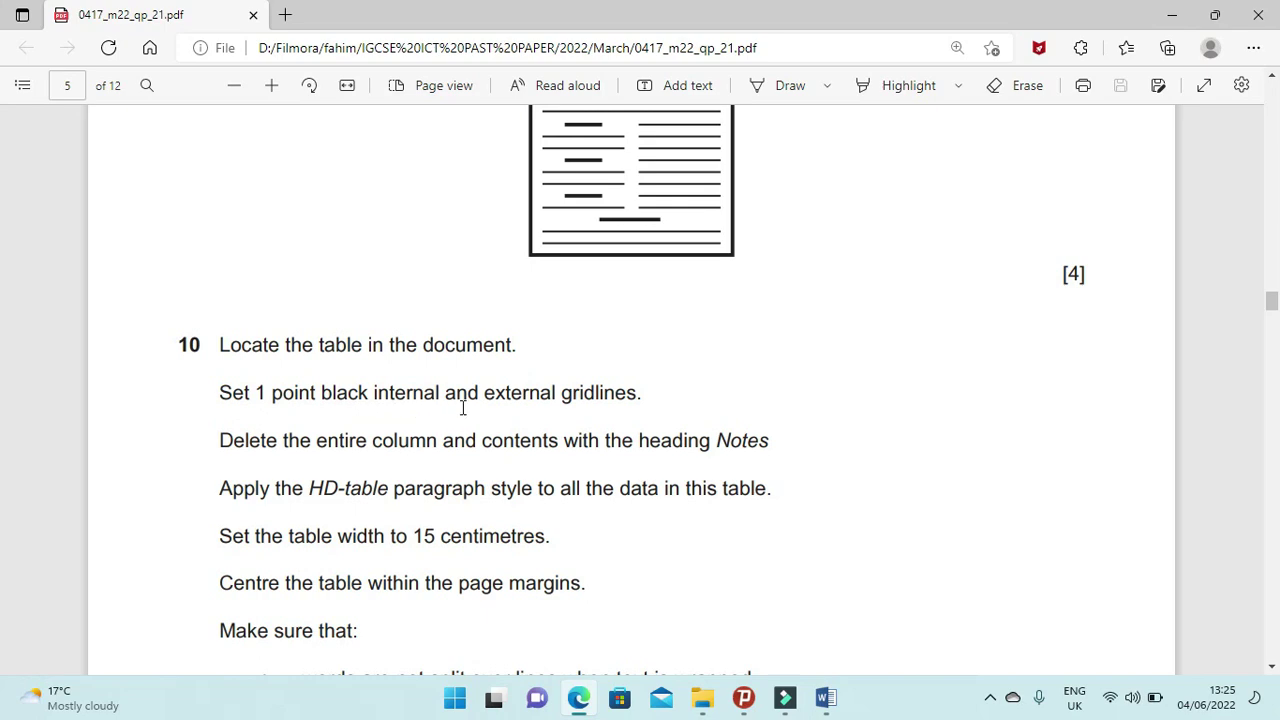
pyautogui.click(584, 698)
pyautogui.scroll(-5, 556, 538)
pyautogui.scroll(-8, 556, 538)
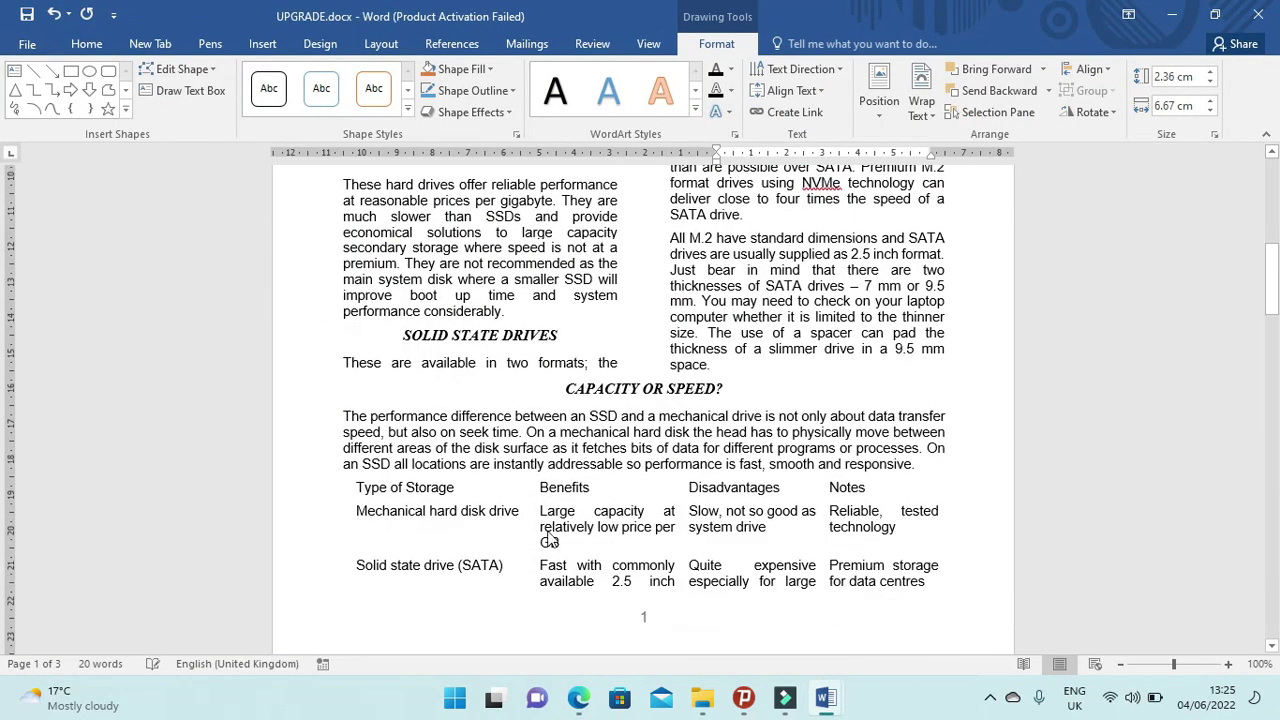
# Select the storage table and give it All borders at ¼ pt width.
pyautogui.click(432, 422)
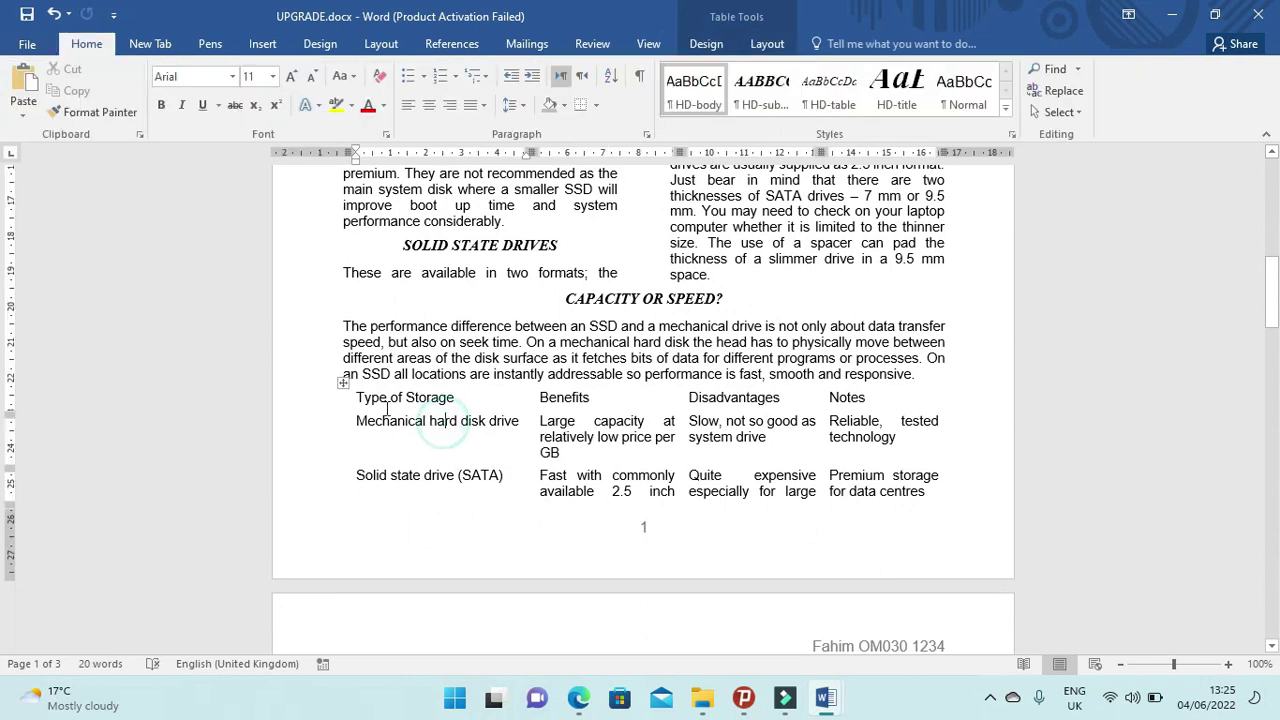
pyautogui.click(343, 383)
pyautogui.click(597, 106)
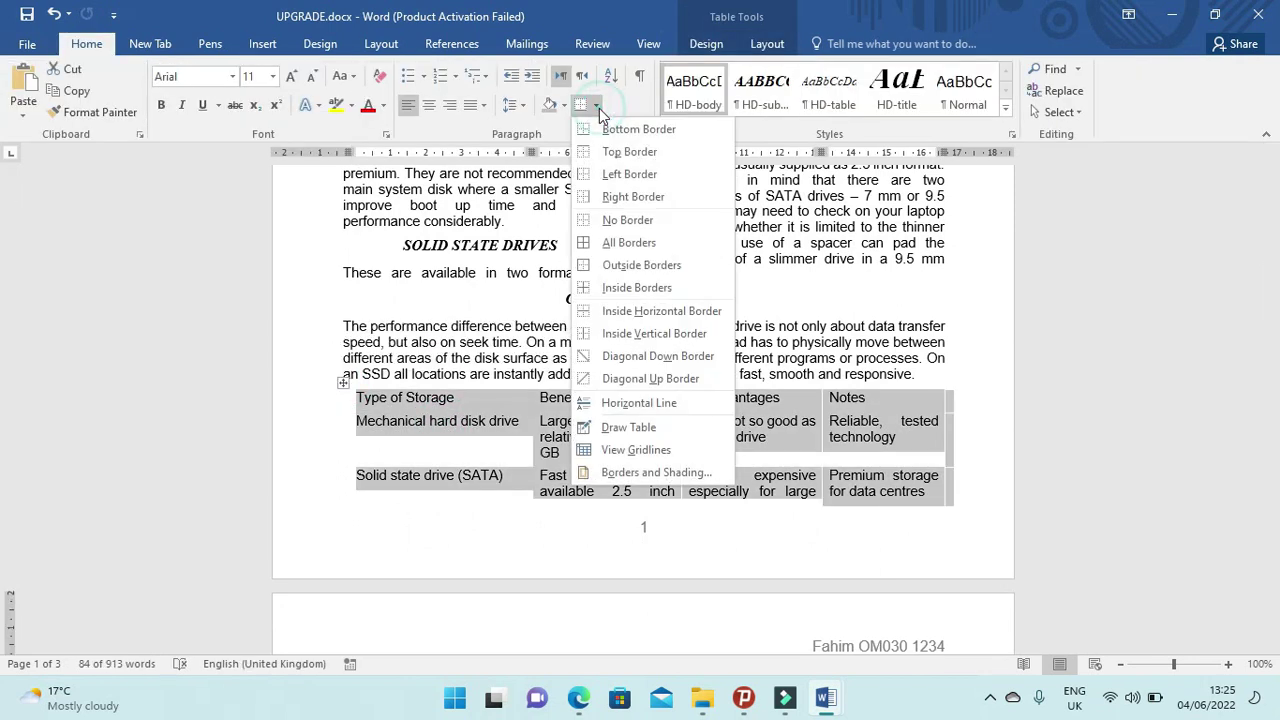
pyautogui.click(615, 242)
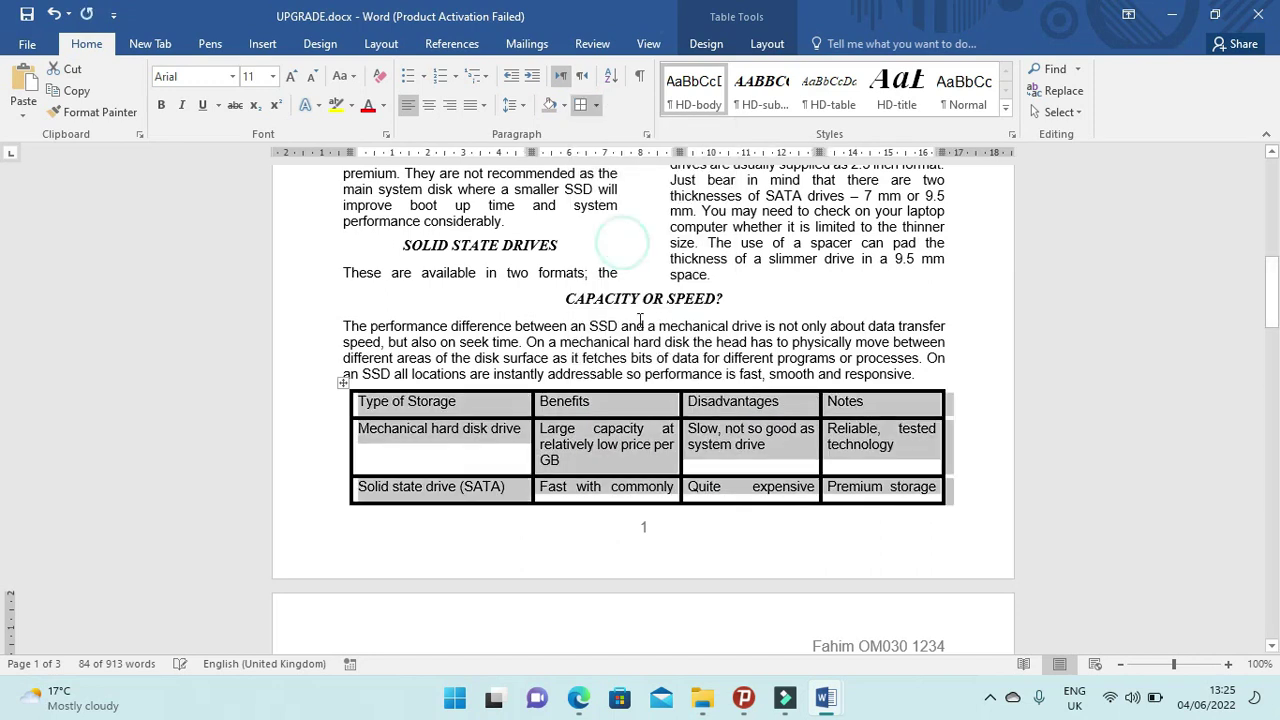
pyautogui.click(597, 106)
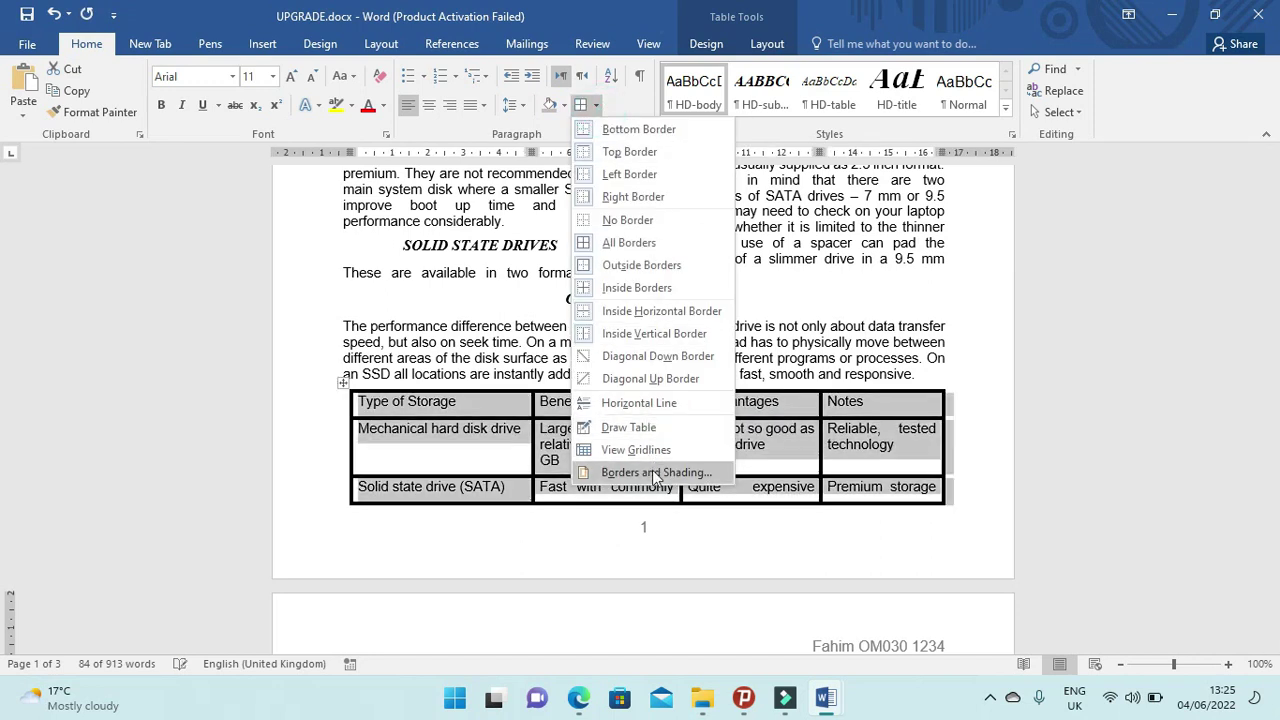
pyautogui.click(653, 471)
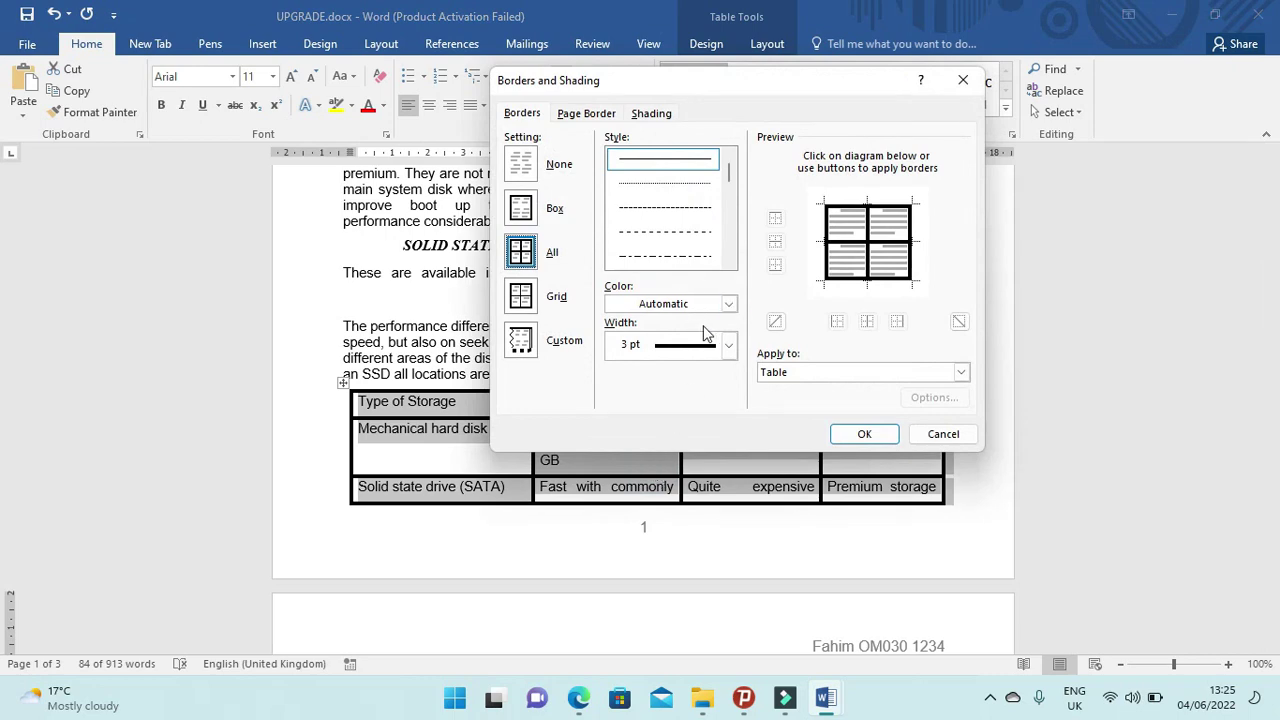
pyautogui.click(729, 345)
pyautogui.click(676, 370)
pyautogui.click(862, 434)
pyautogui.scroll(-5, 745, 455)
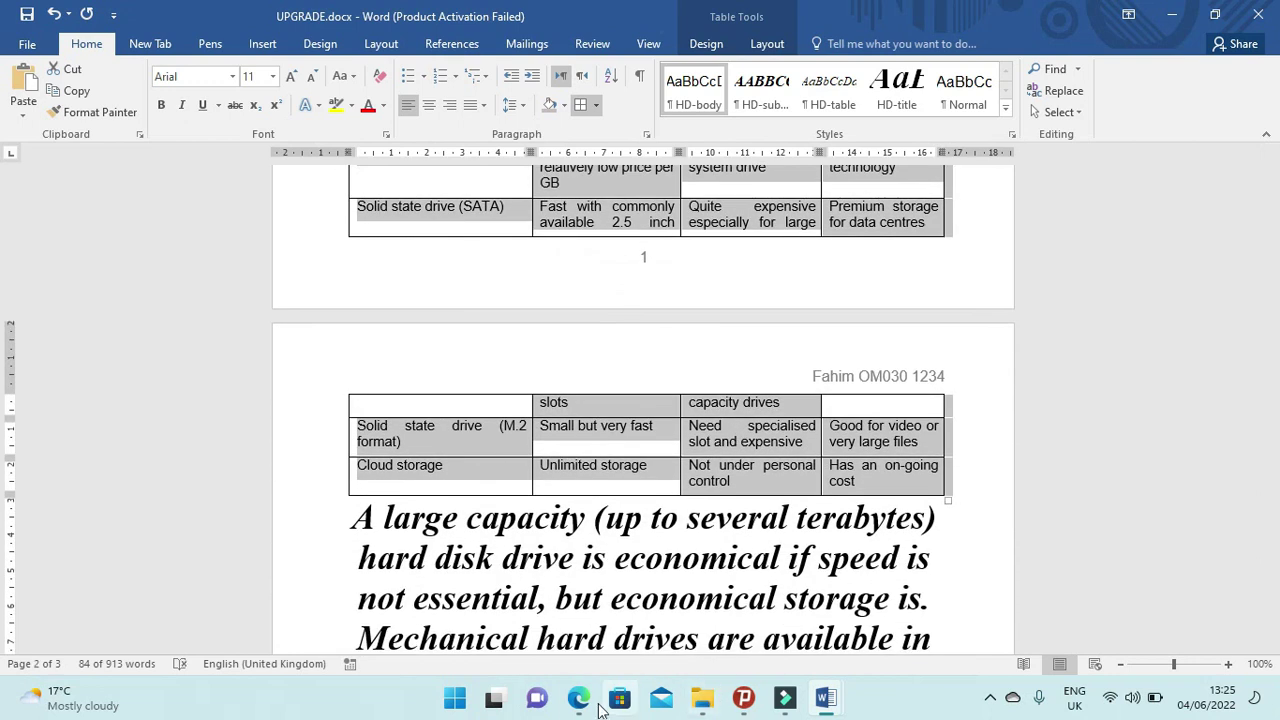
# After rechecking the exam paper, change the table's borders to 1 pt and view the paper again.
pyautogui.click(578, 697)
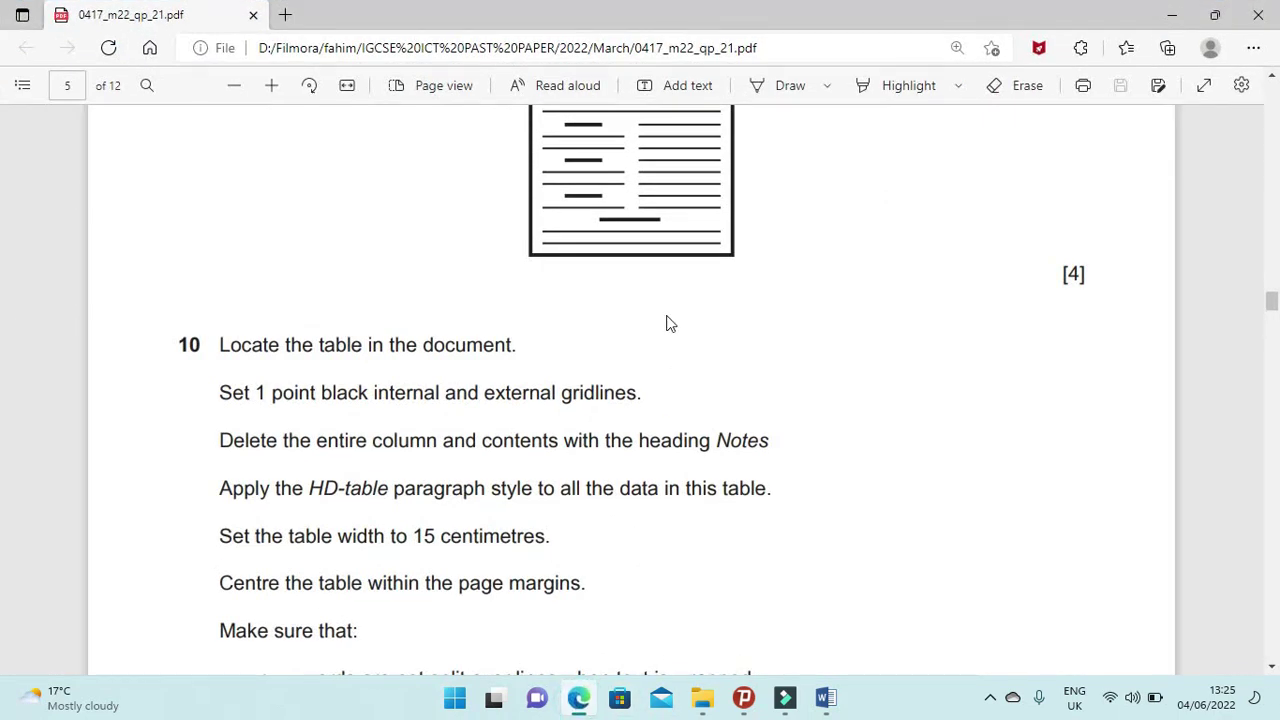
pyautogui.click(579, 697)
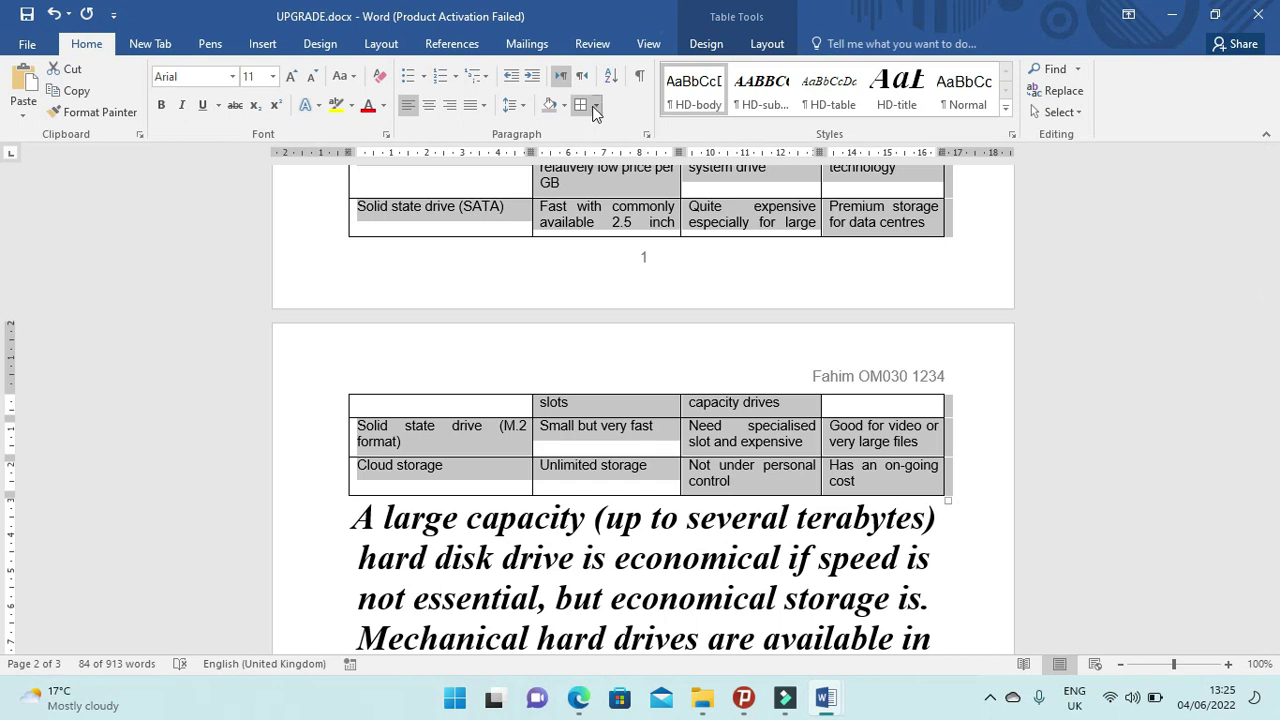
pyautogui.click(595, 107)
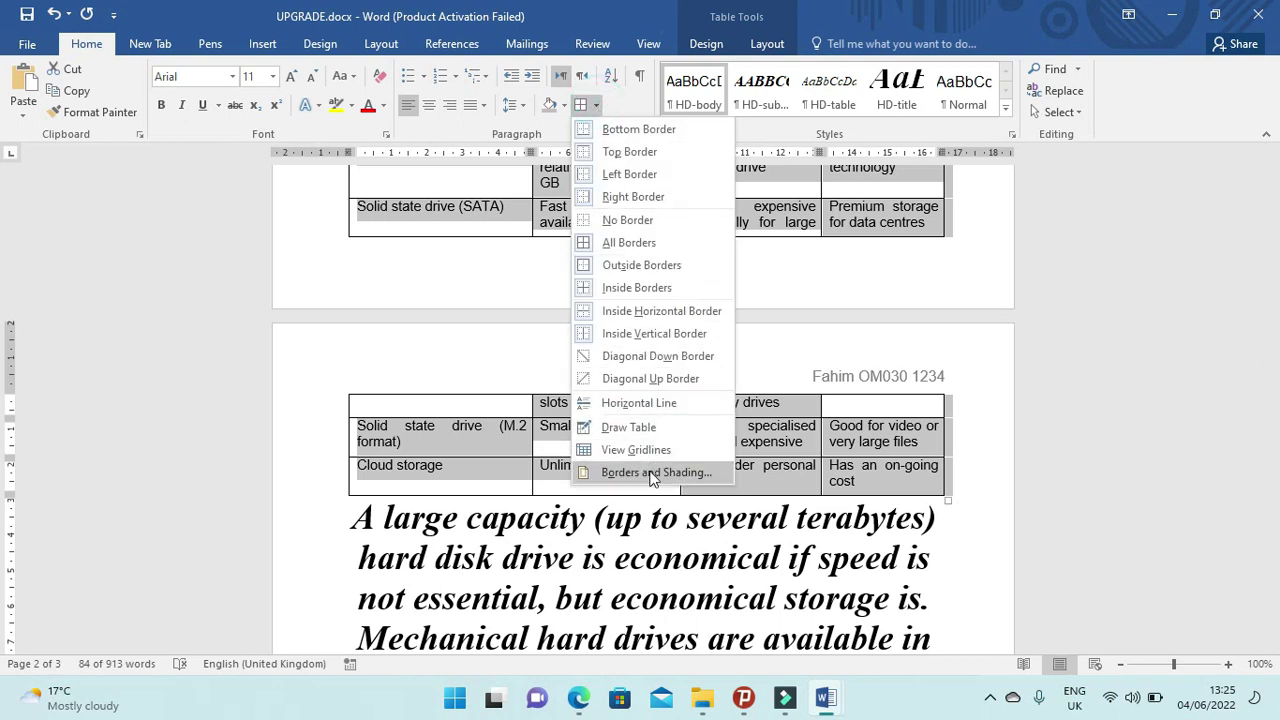
pyautogui.click(652, 473)
pyautogui.click(730, 347)
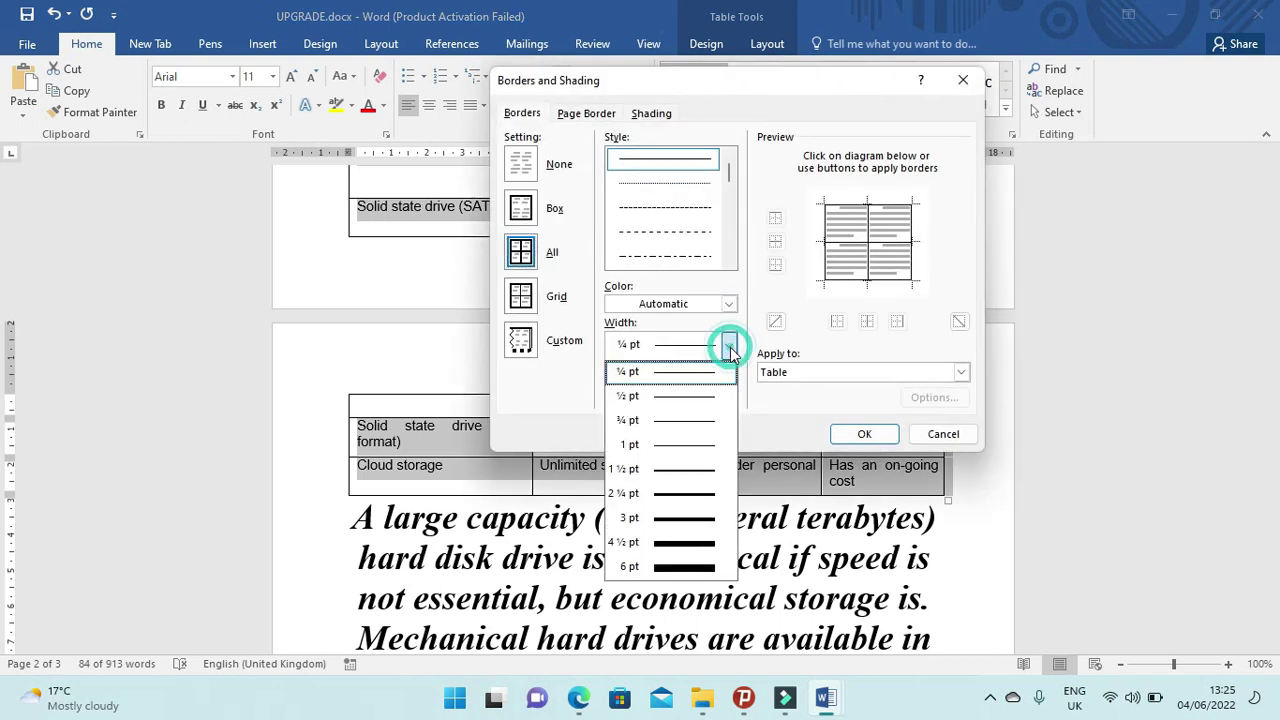
pyautogui.click(703, 444)
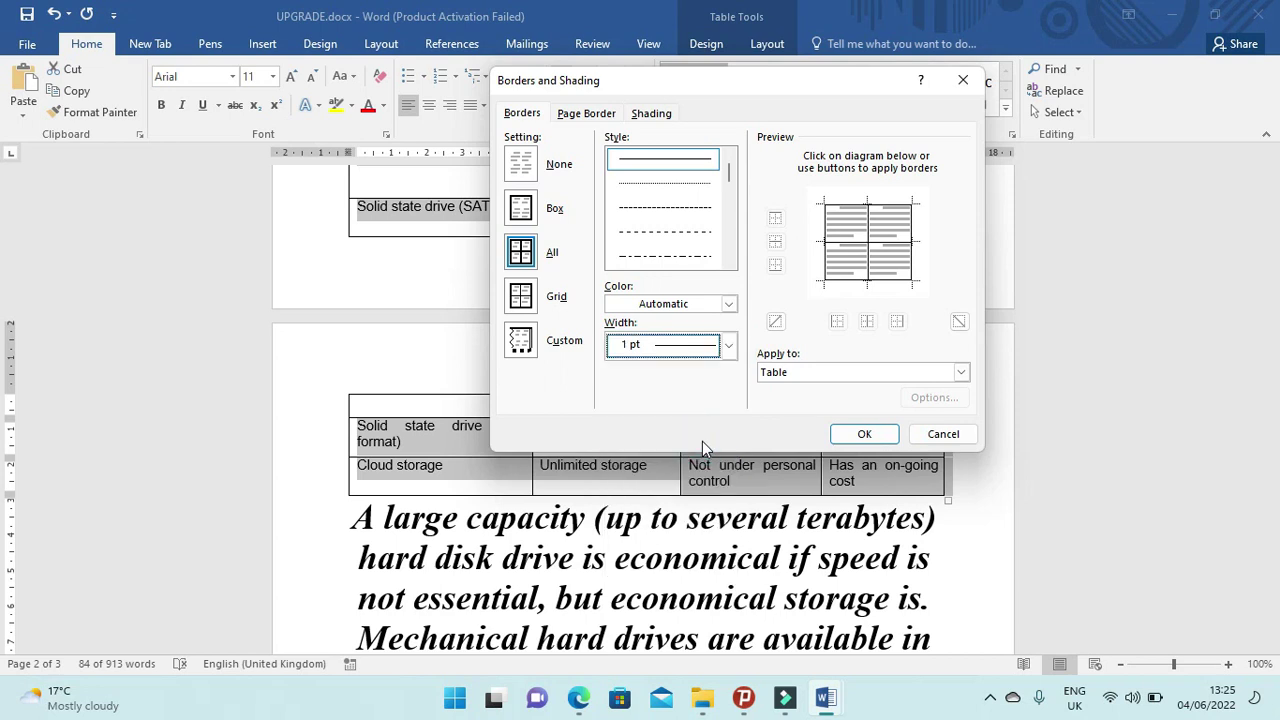
pyautogui.click(866, 434)
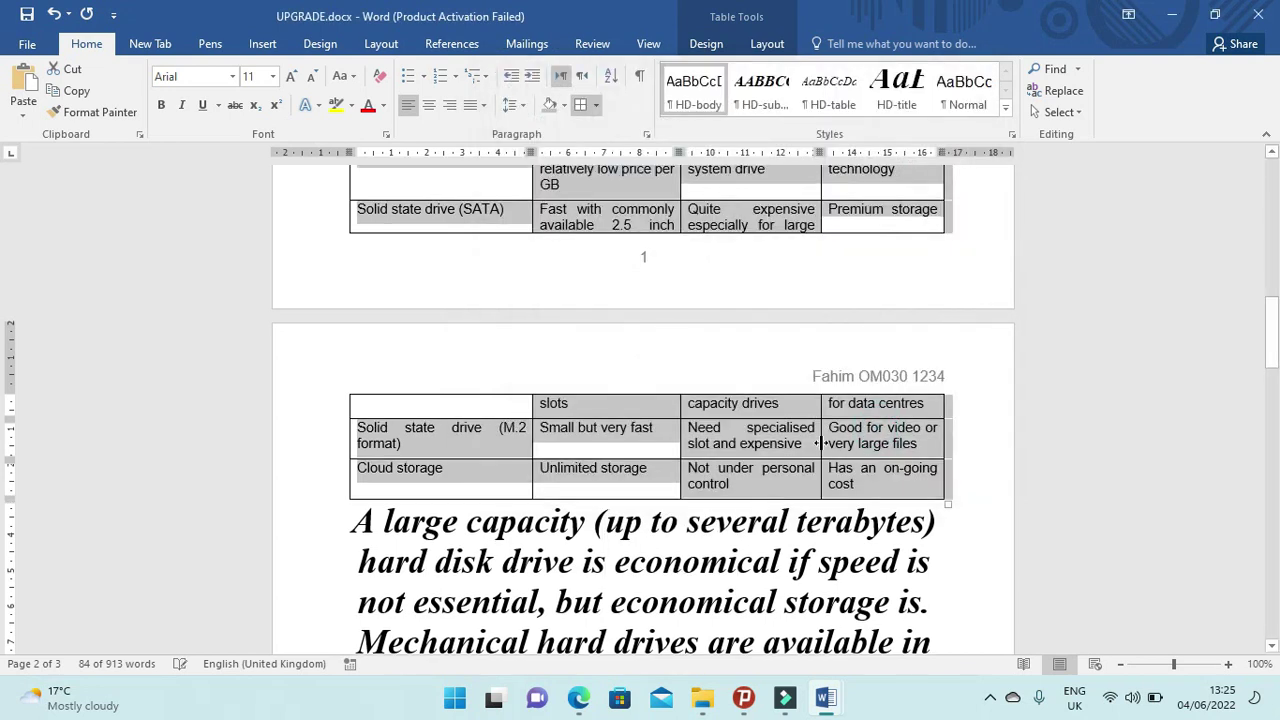
pyautogui.click(578, 698)
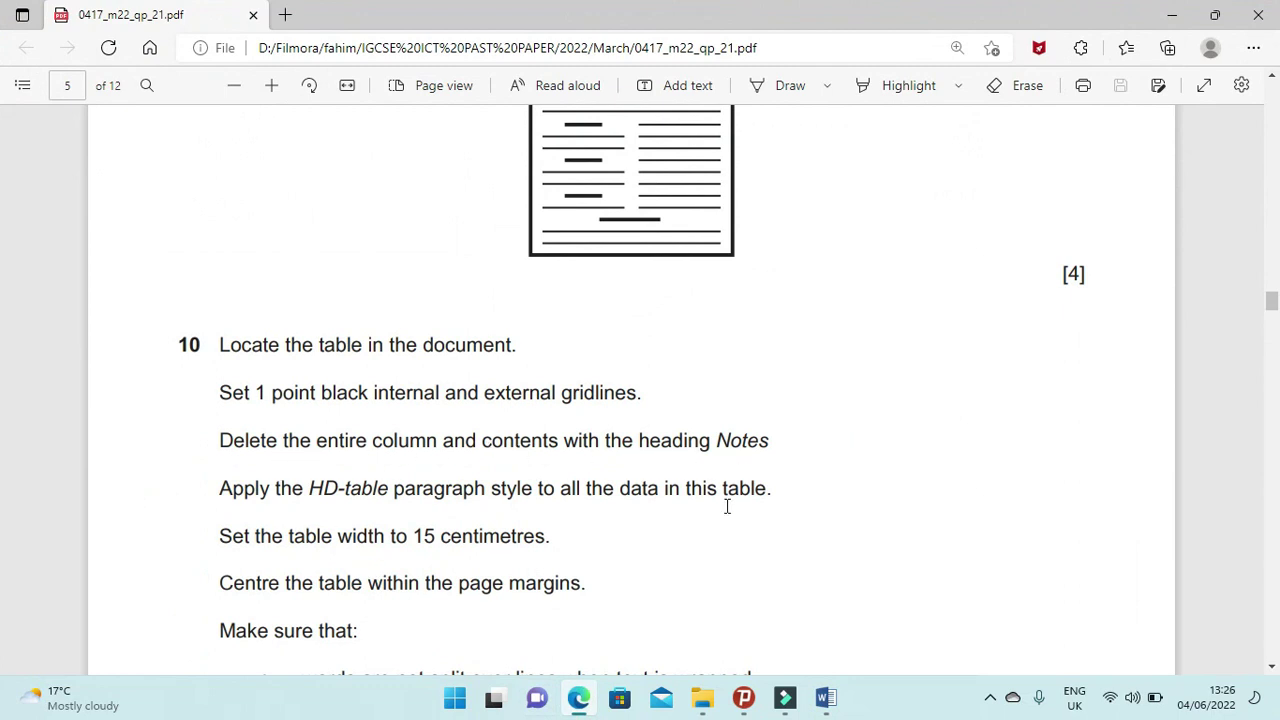
# Select the Notes column of the storage table and delete it with Delete Columns.
pyautogui.click(584, 702)
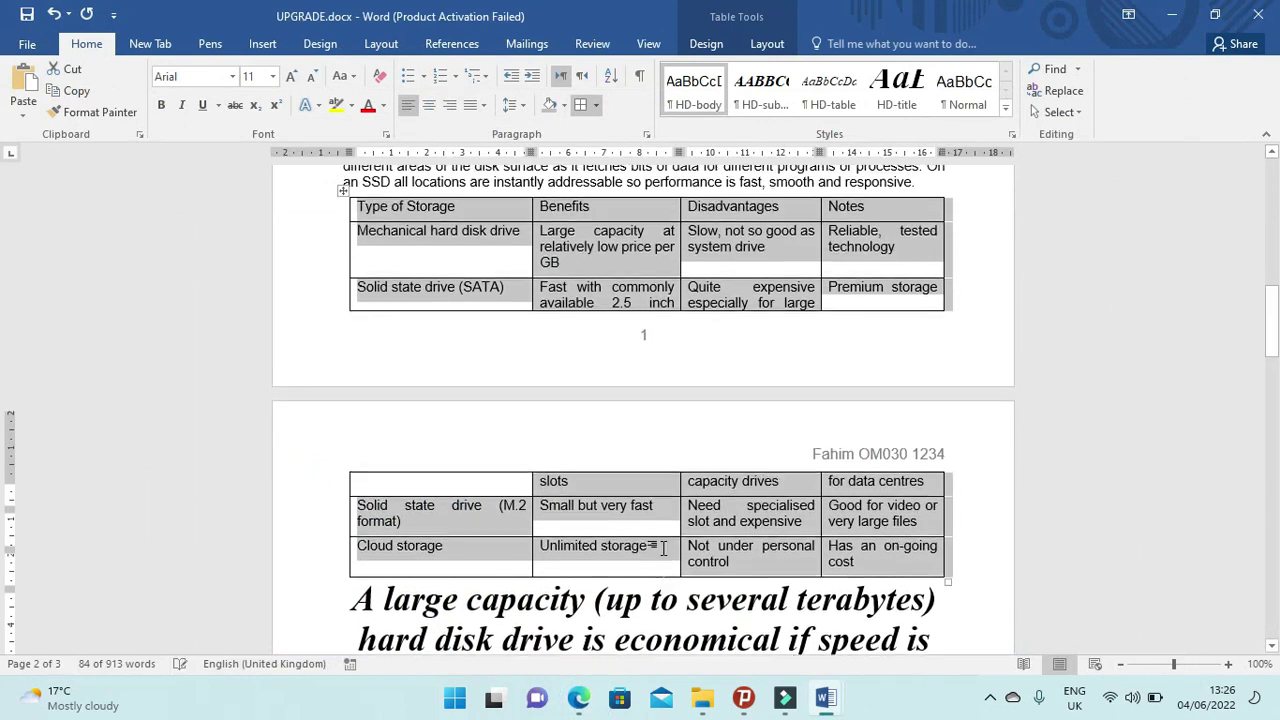
pyautogui.scroll(1, 663, 548)
pyautogui.click(858, 264)
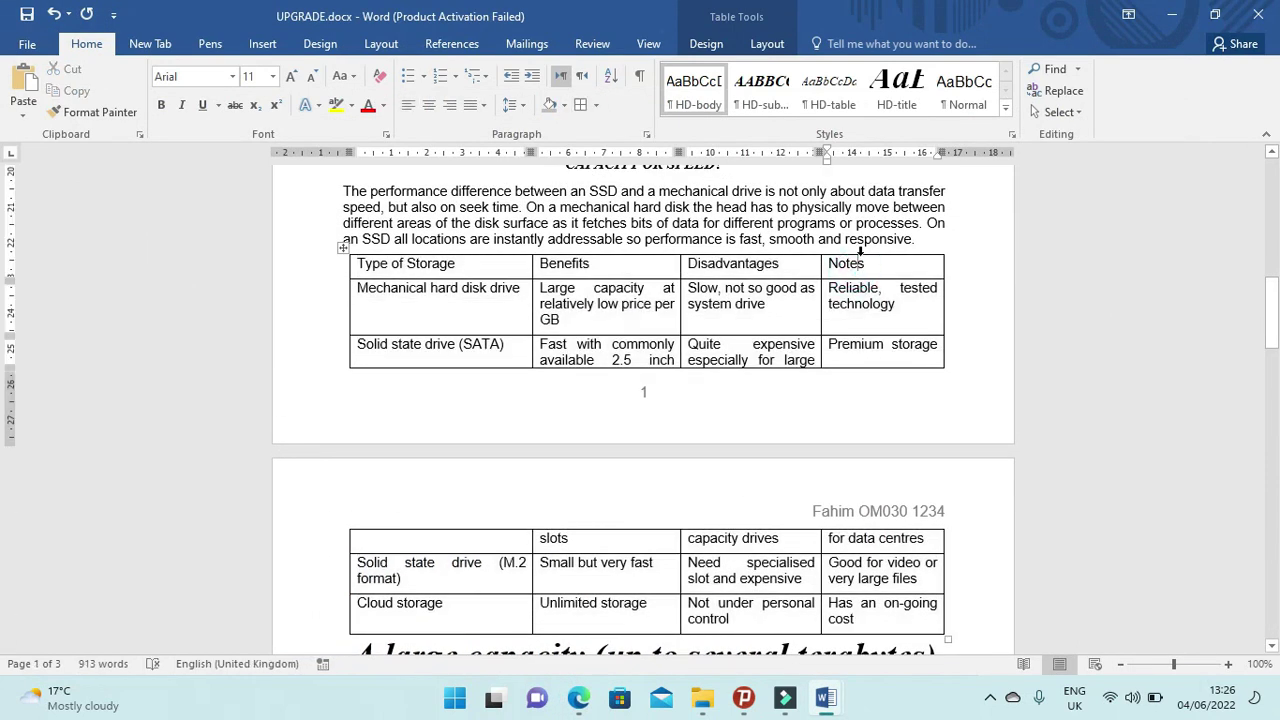
pyautogui.click(859, 253)
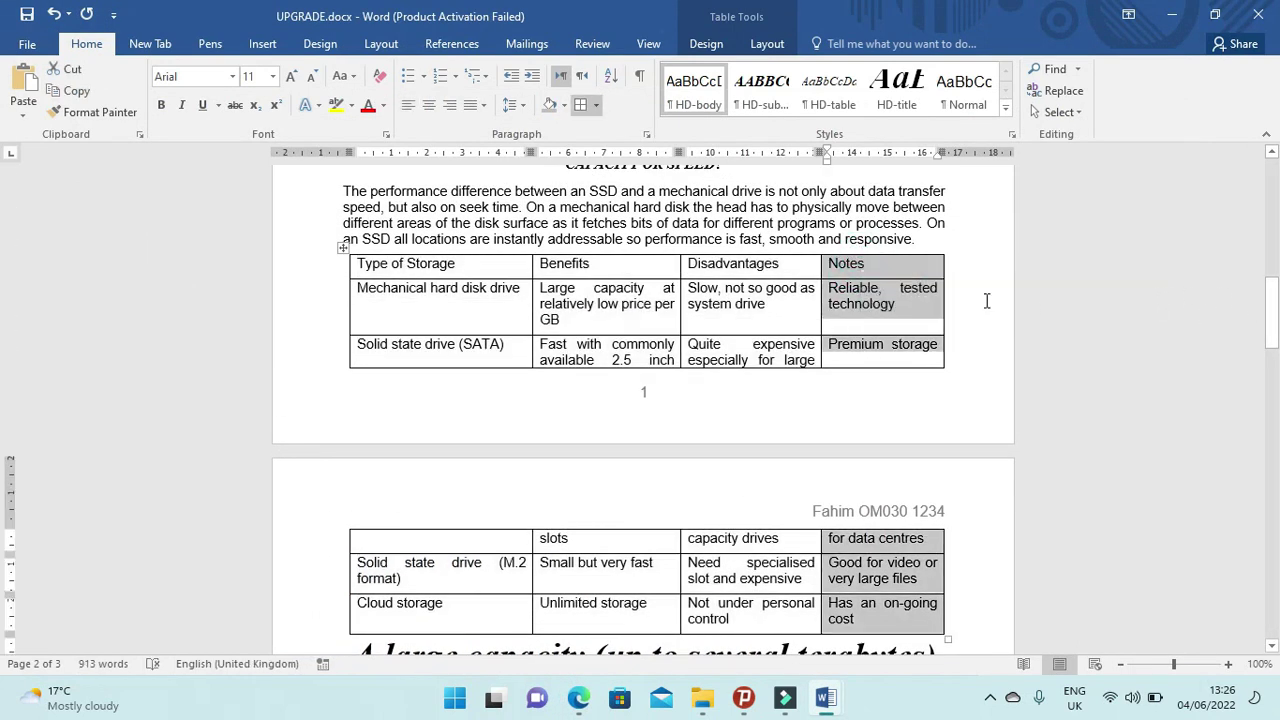
pyautogui.click(908, 266)
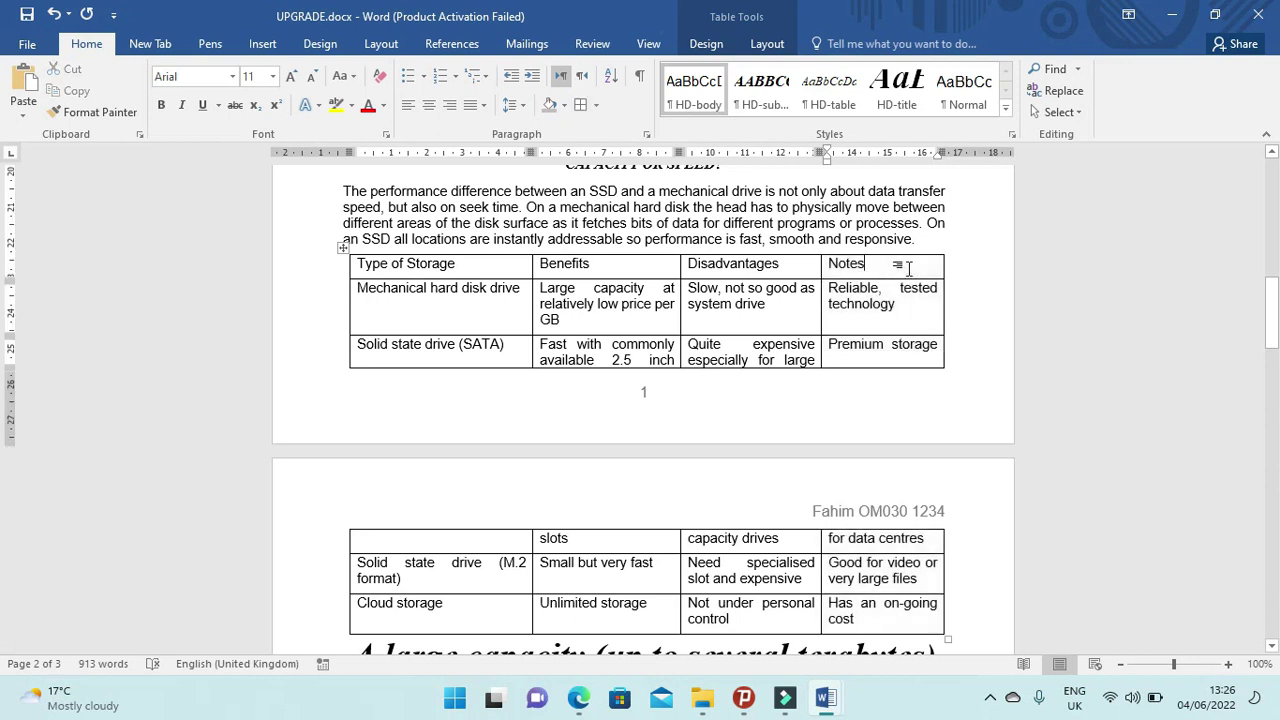
pyautogui.click(878, 251)
pyautogui.click(1152, 291)
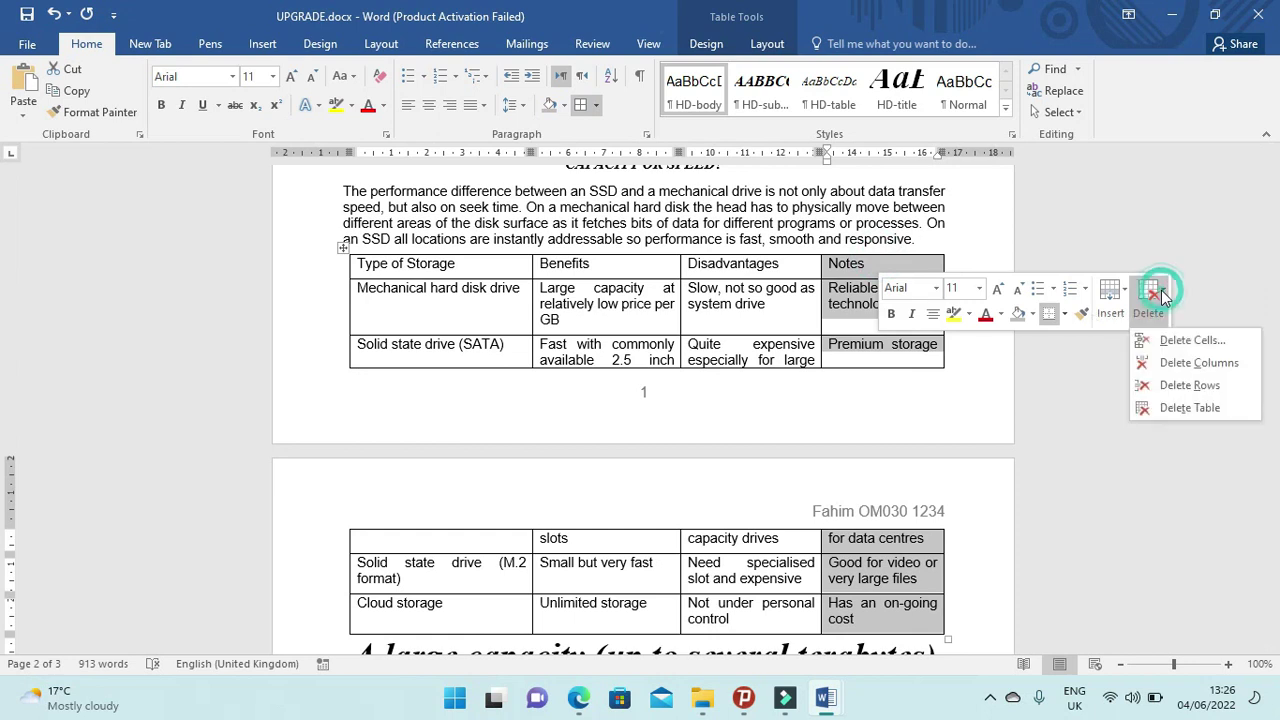
pyautogui.click(1187, 363)
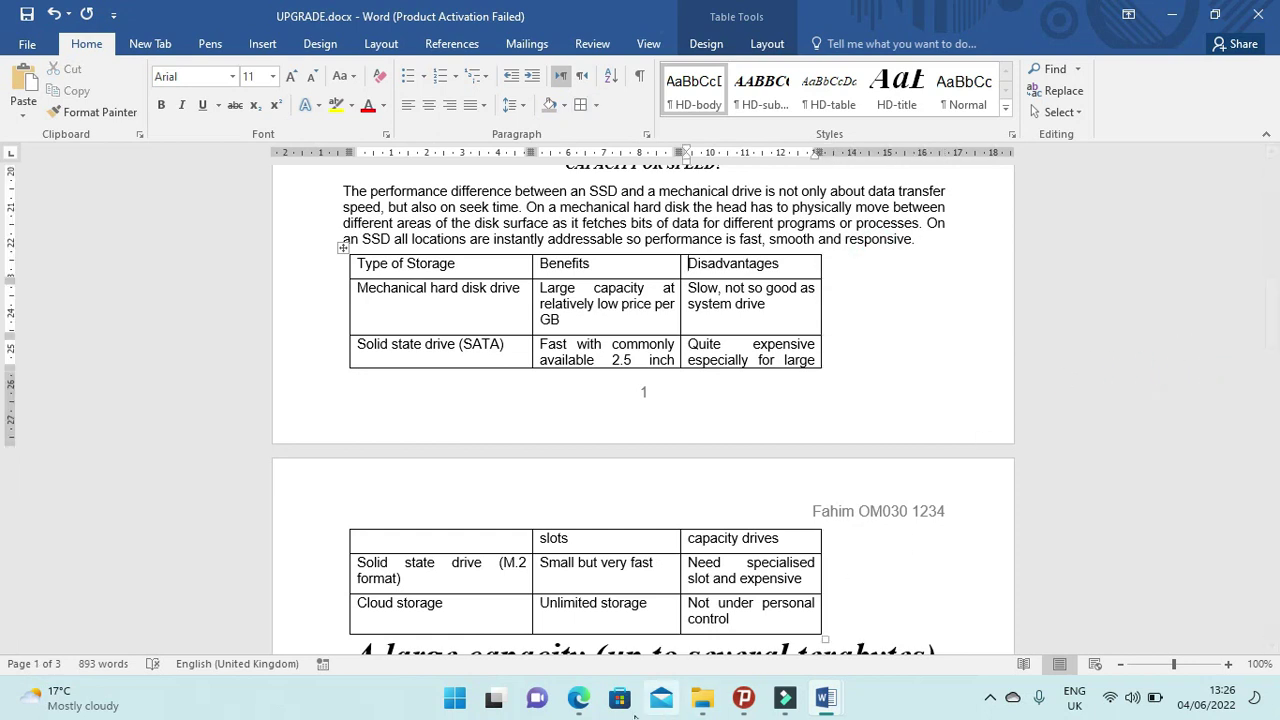
pyautogui.click(580, 699)
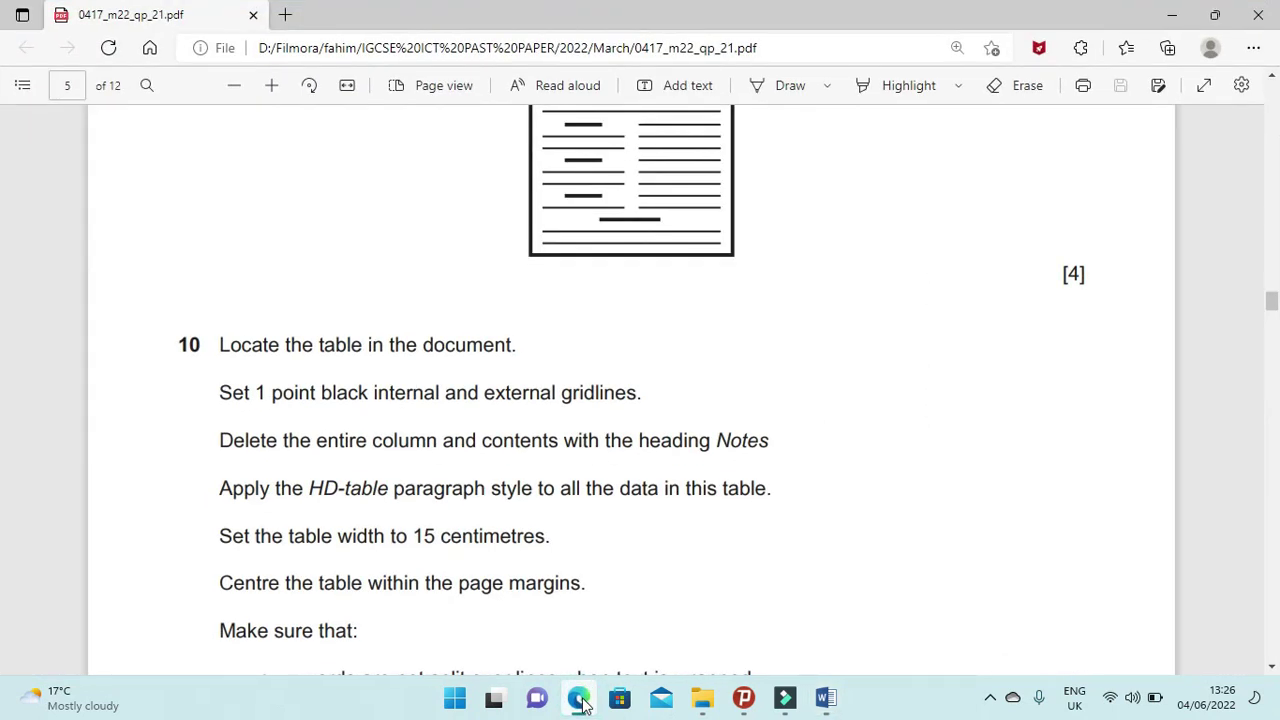
# Select the whole storage table and apply the HD-table style from the Styles gallery.
pyautogui.click(580, 699)
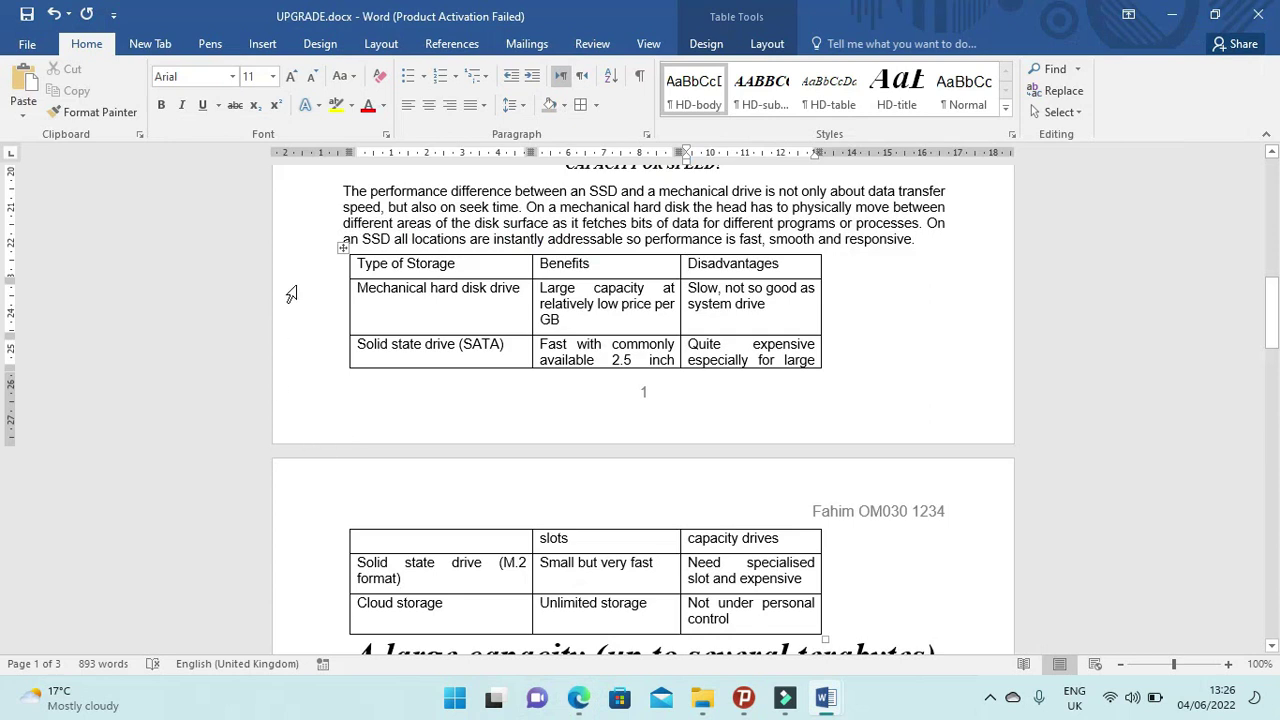
pyautogui.click(345, 250)
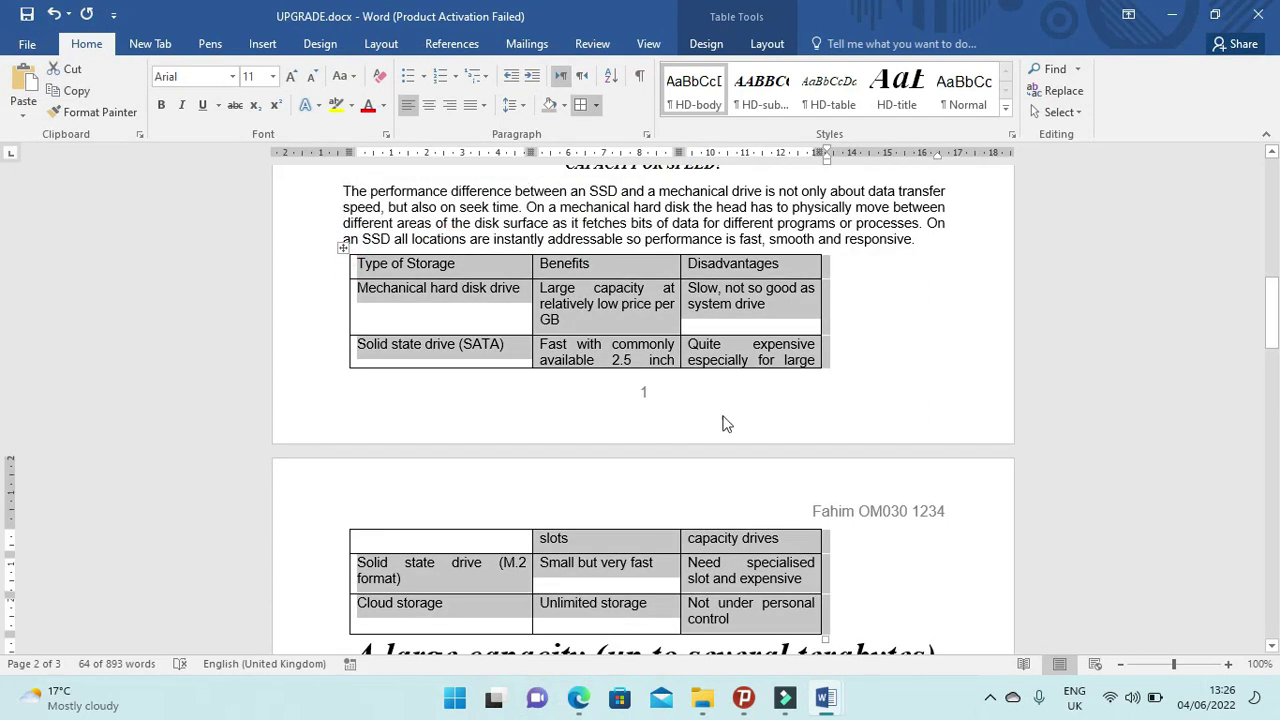
pyautogui.click(843, 104)
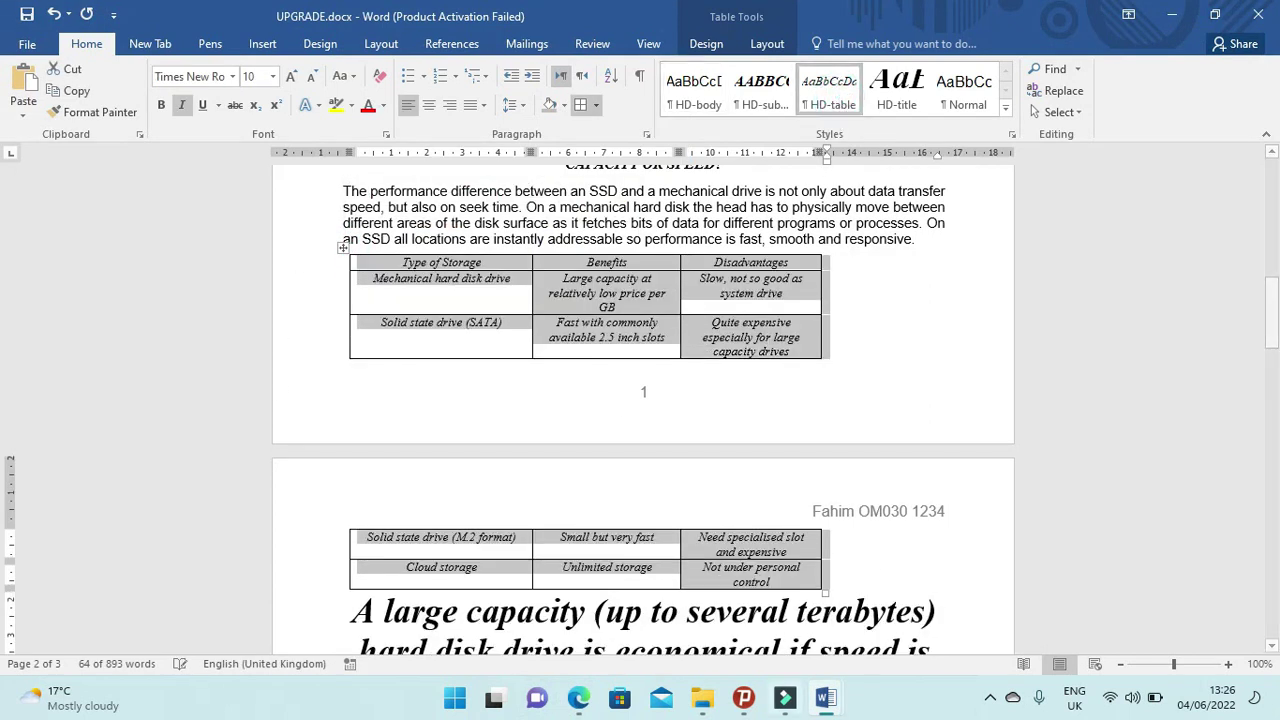
pyautogui.click(581, 700)
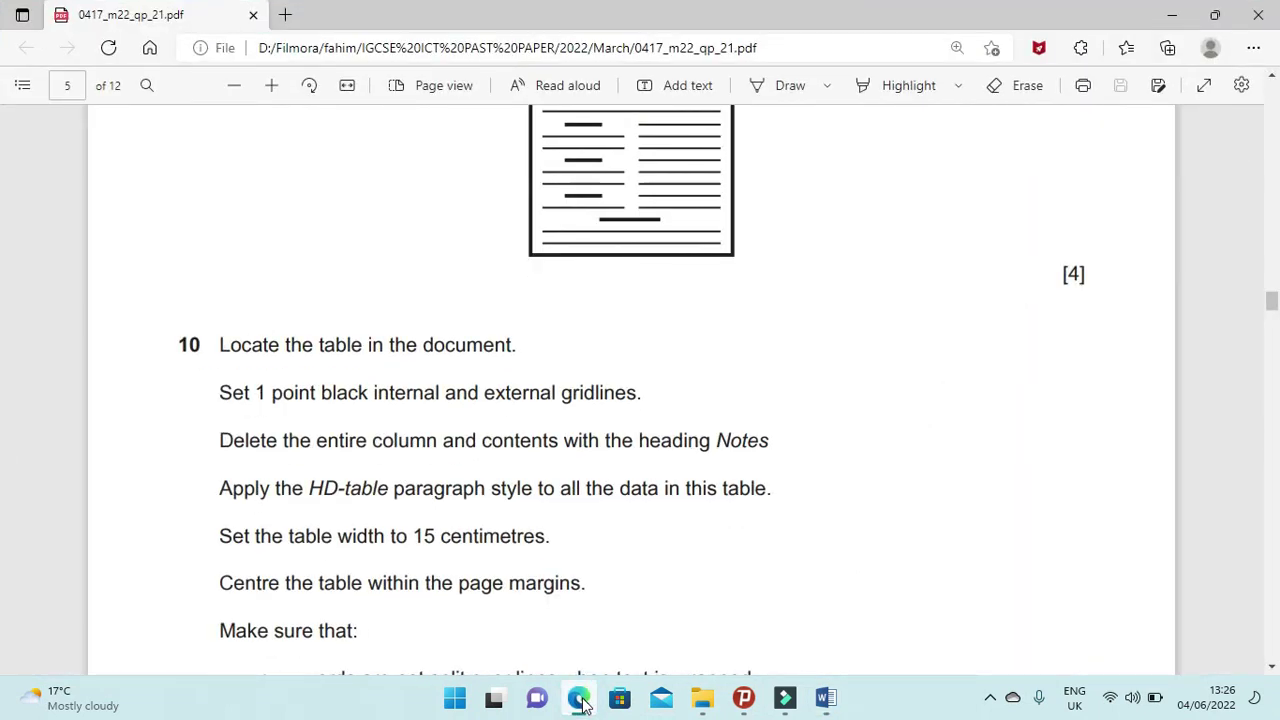
pyautogui.click(579, 700)
pyautogui.rightClick(637, 287)
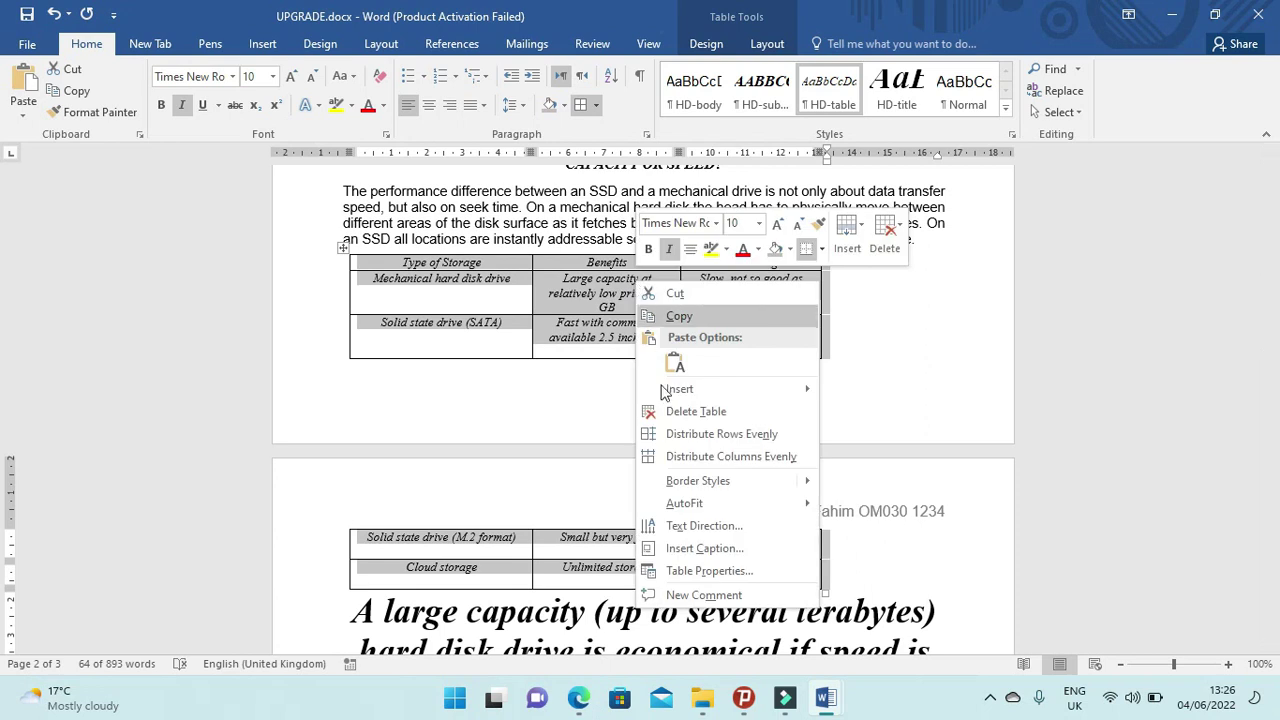
# Set the storage table's preferred width to 15 cm in Table Properties.
pyautogui.click(708, 571)
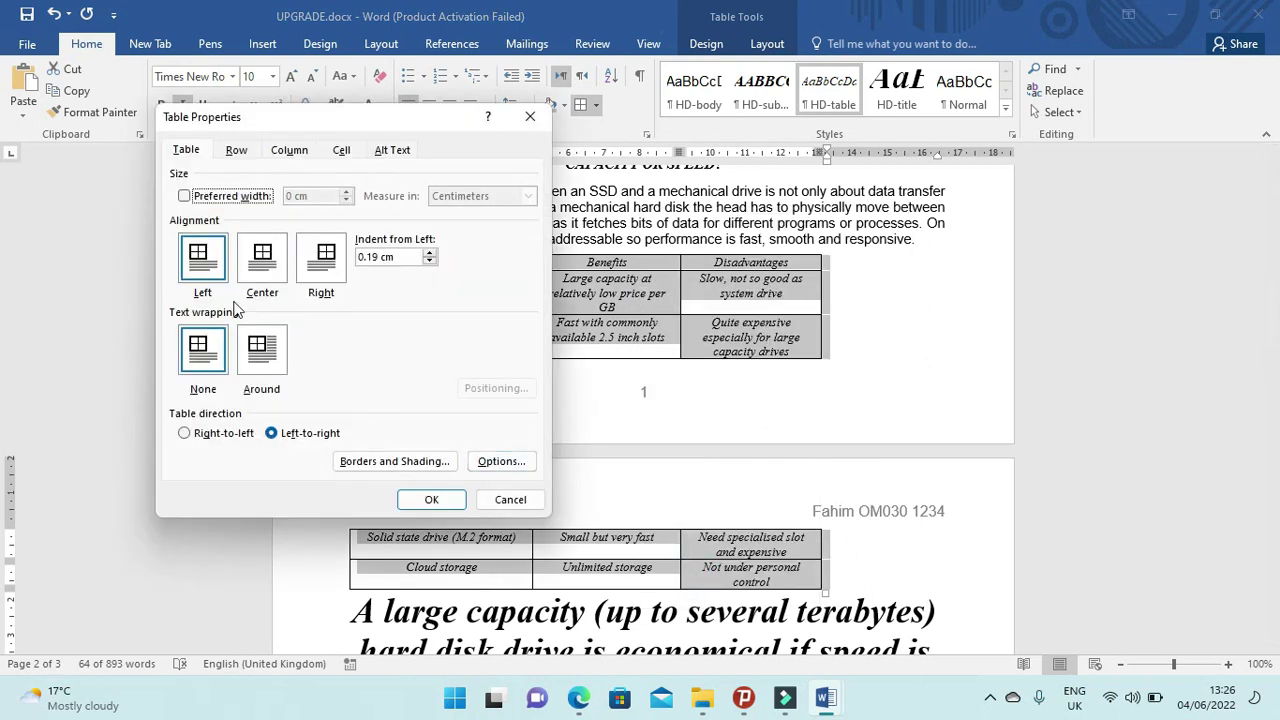
pyautogui.click(184, 196)
pyautogui.press('Tab')
pyautogui.write('15')
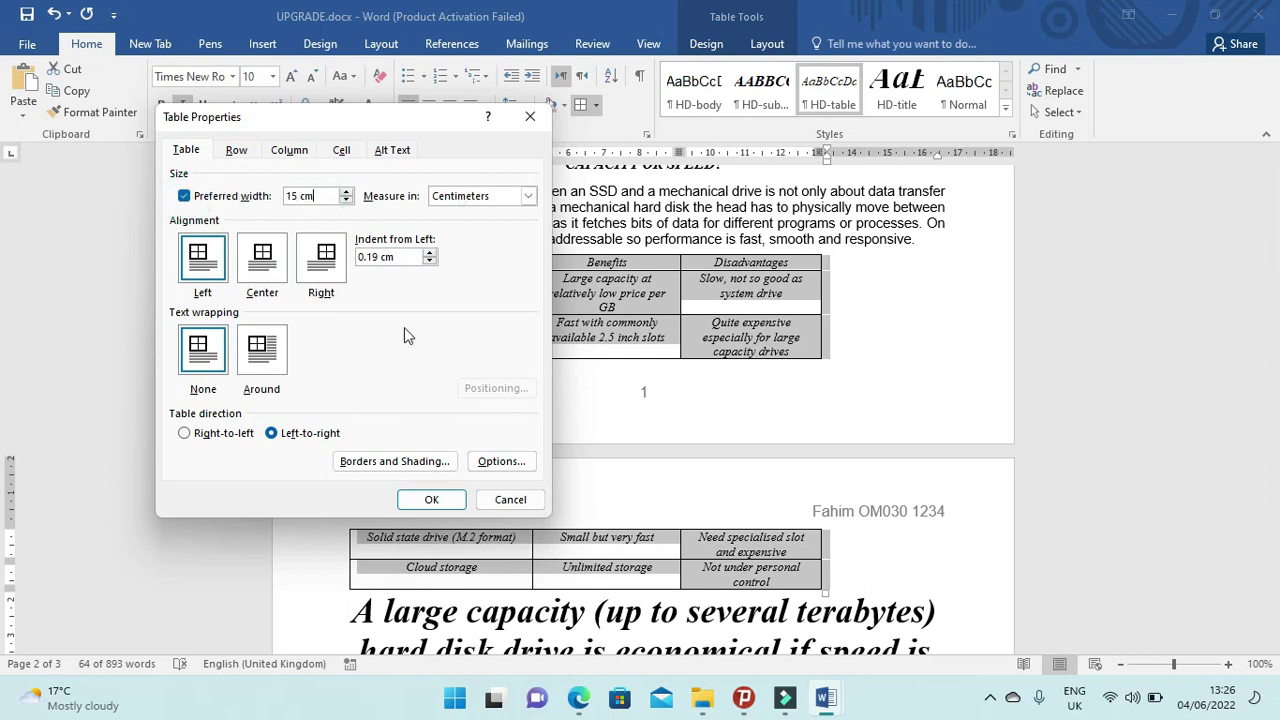
pyautogui.click(441, 500)
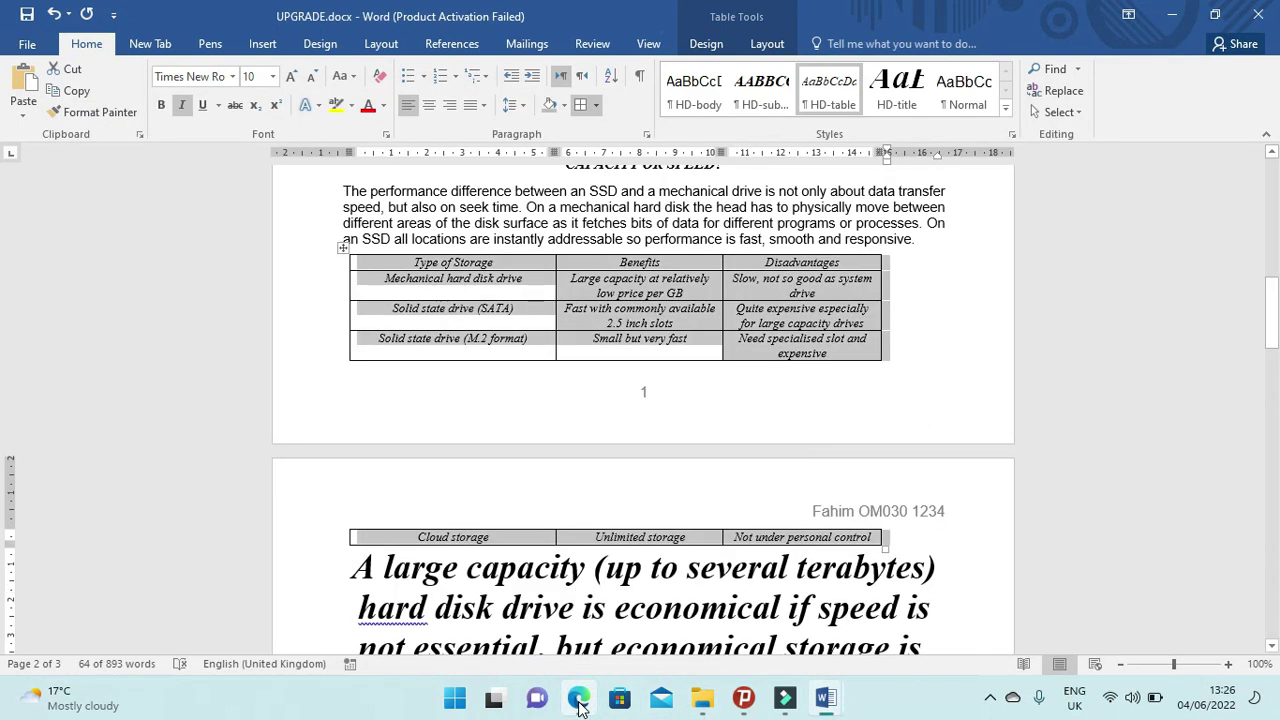
pyautogui.click(580, 700)
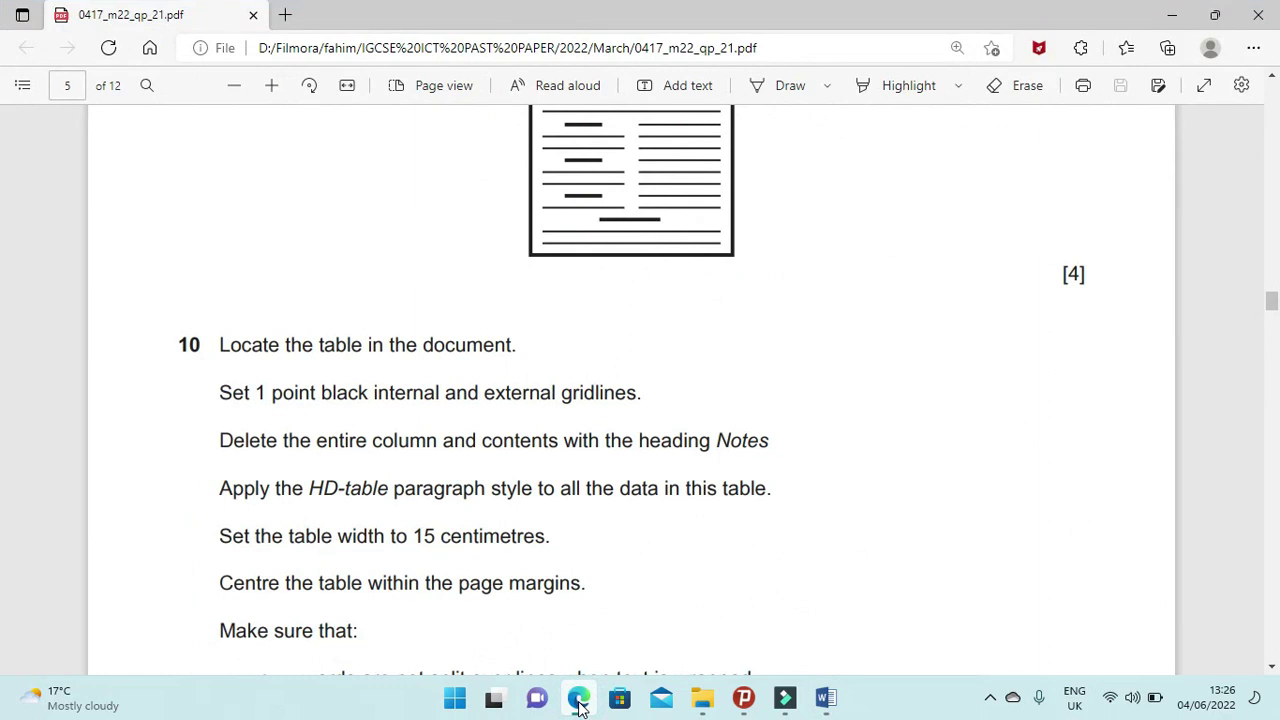
# Centre the selected storage table between the page margins.
pyautogui.click(580, 700)
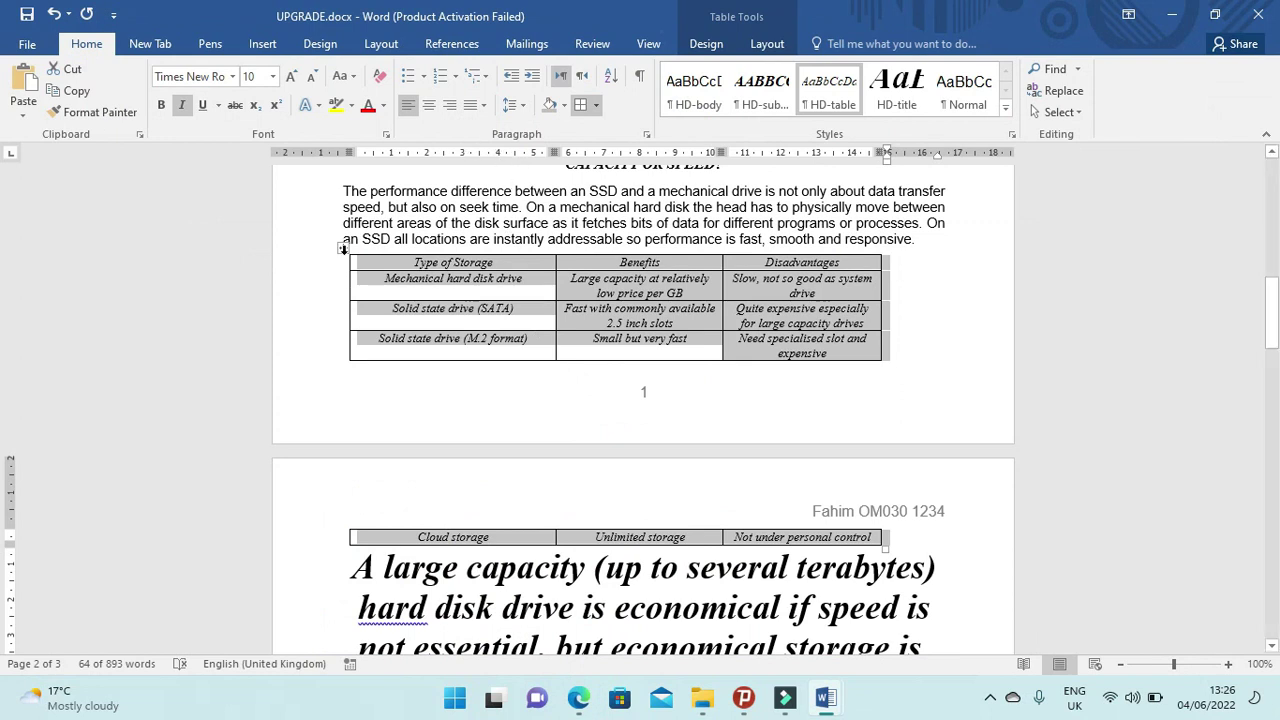
pyautogui.click(431, 108)
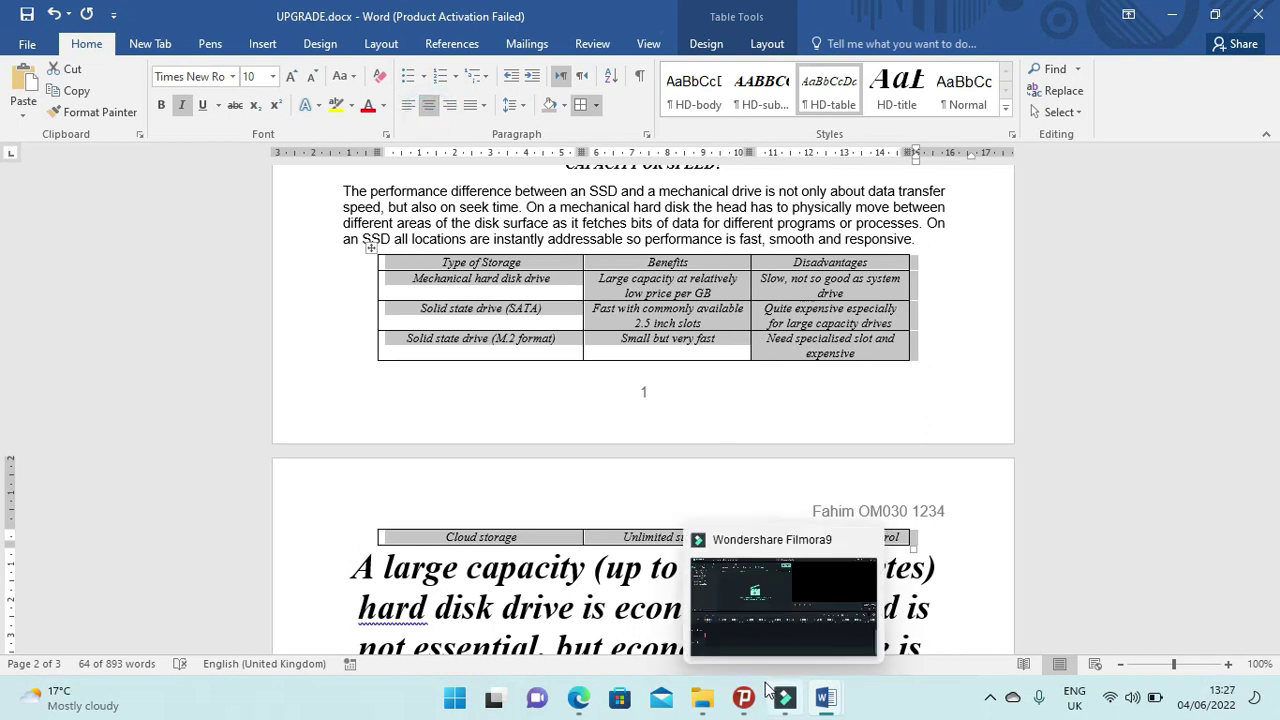
pyautogui.click(580, 700)
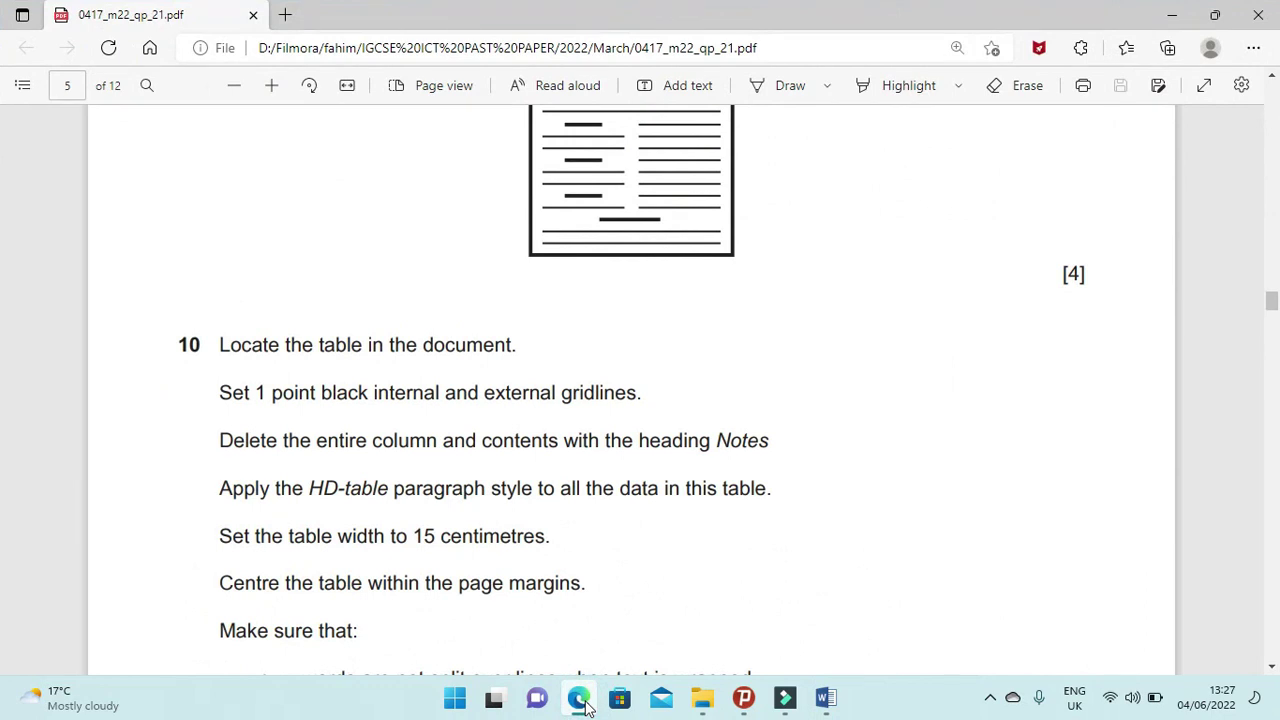
# Scroll the PDF to question 10's bullet list, then switch back to UPGRADE.docx.
pyautogui.scroll(-2, 372, 617)
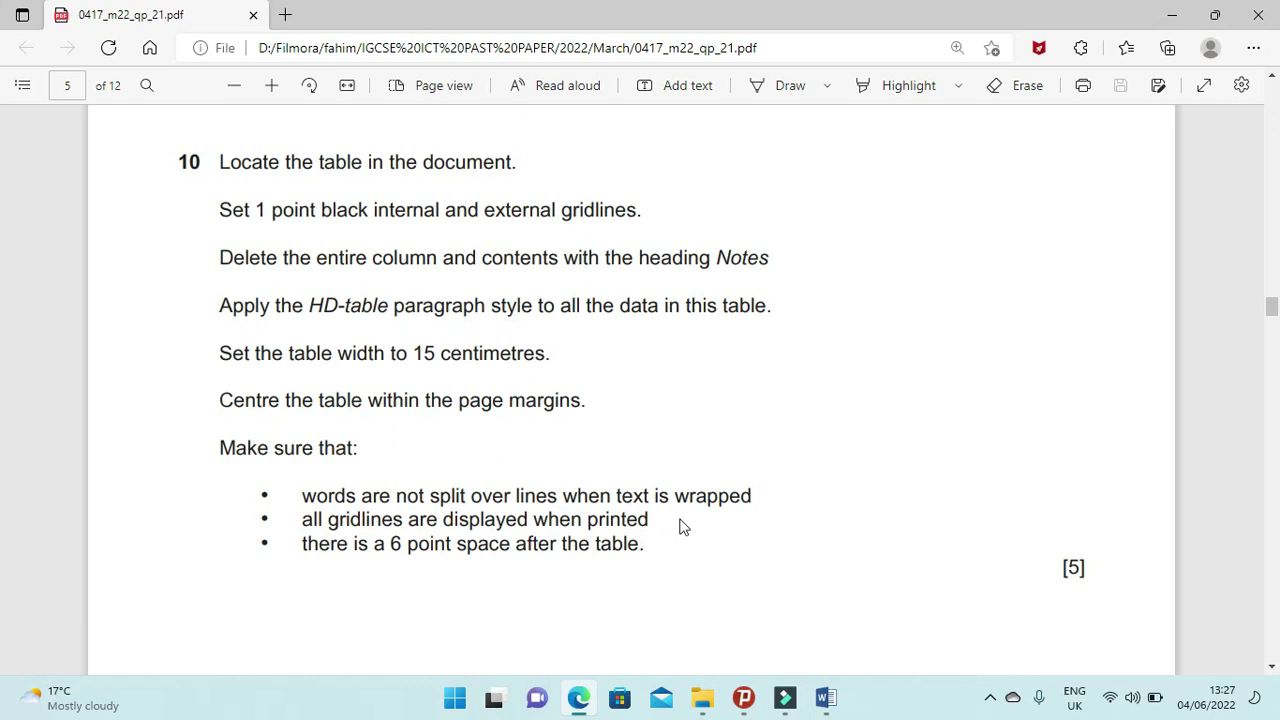
pyautogui.click(580, 705)
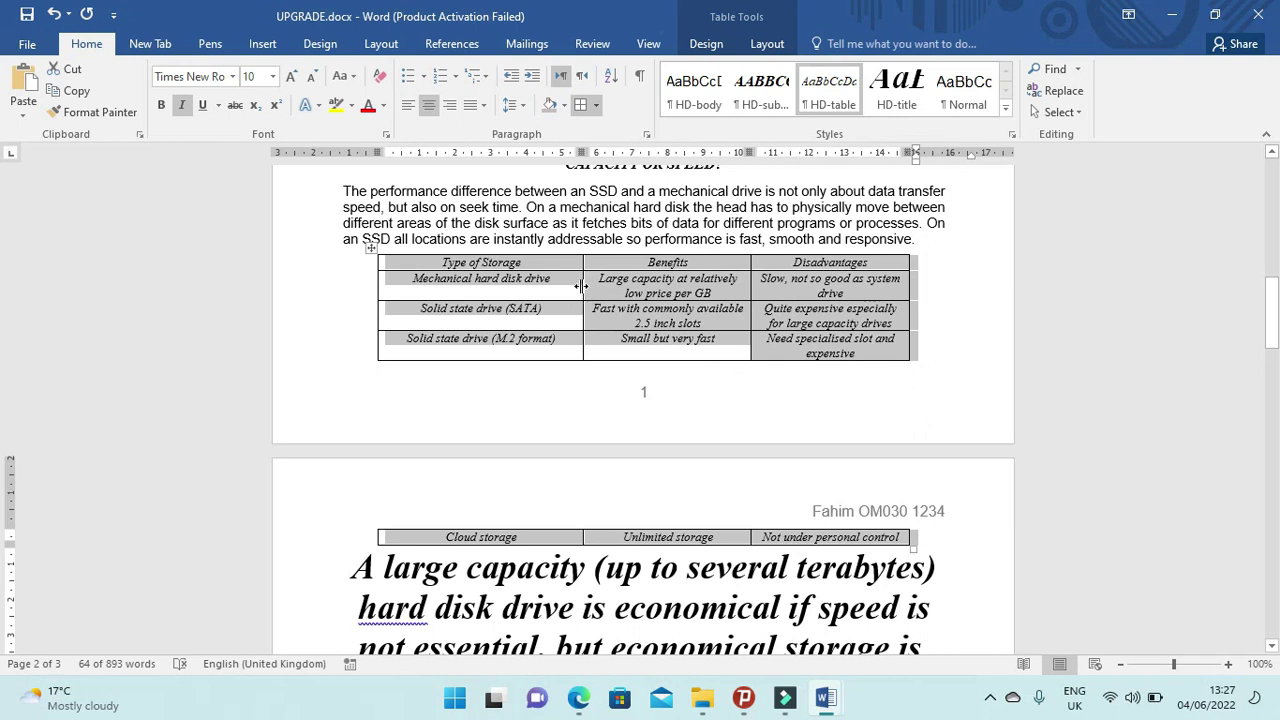
# Switch to the exam PDF and scroll to question 11 on importing M2221SSD.jpg.
pyautogui.click(578, 697)
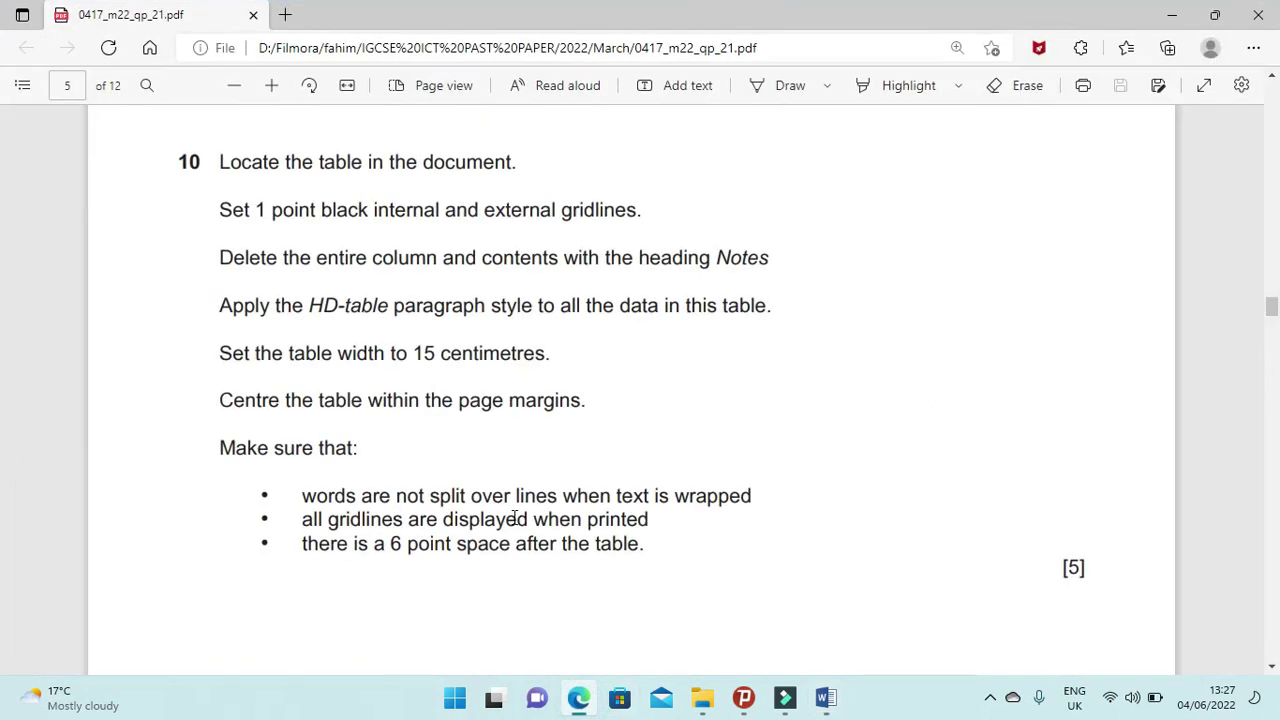
pyautogui.scroll(-7, 519, 522)
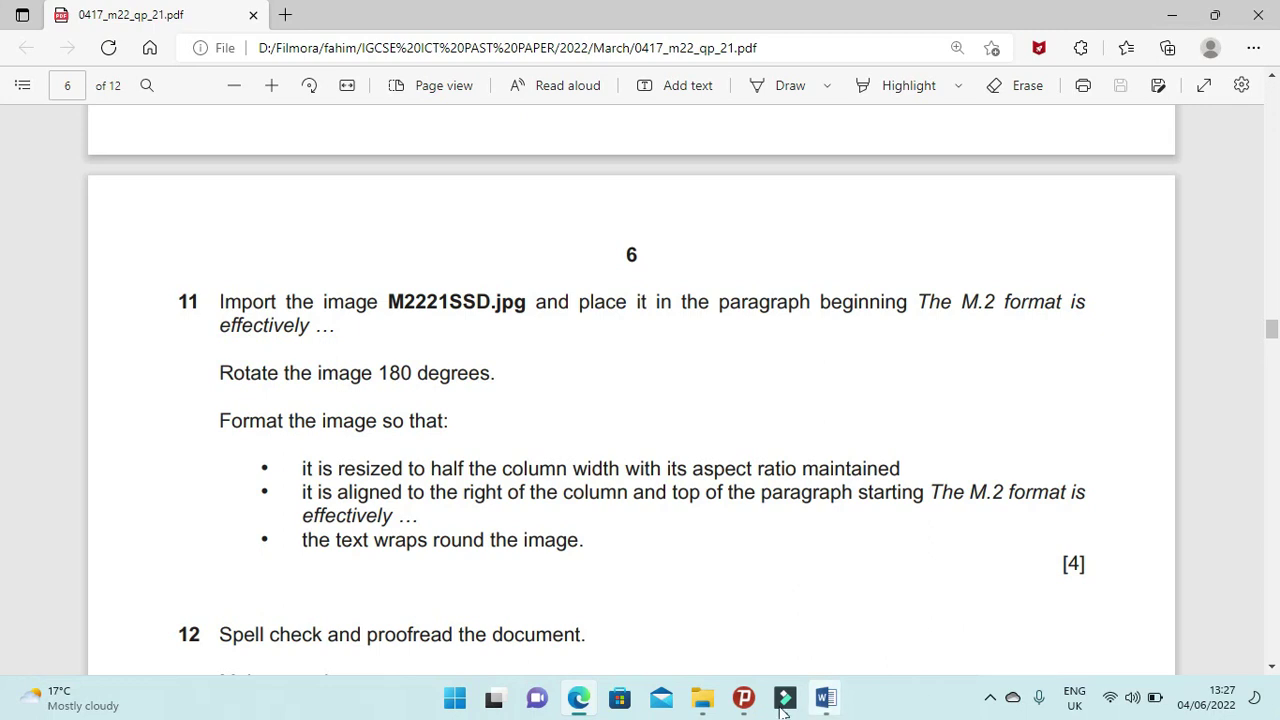
# Bring Word back and scroll up to the paragraph starting 'The M.2 format is effectively'.
pyautogui.moveTo(703, 706)
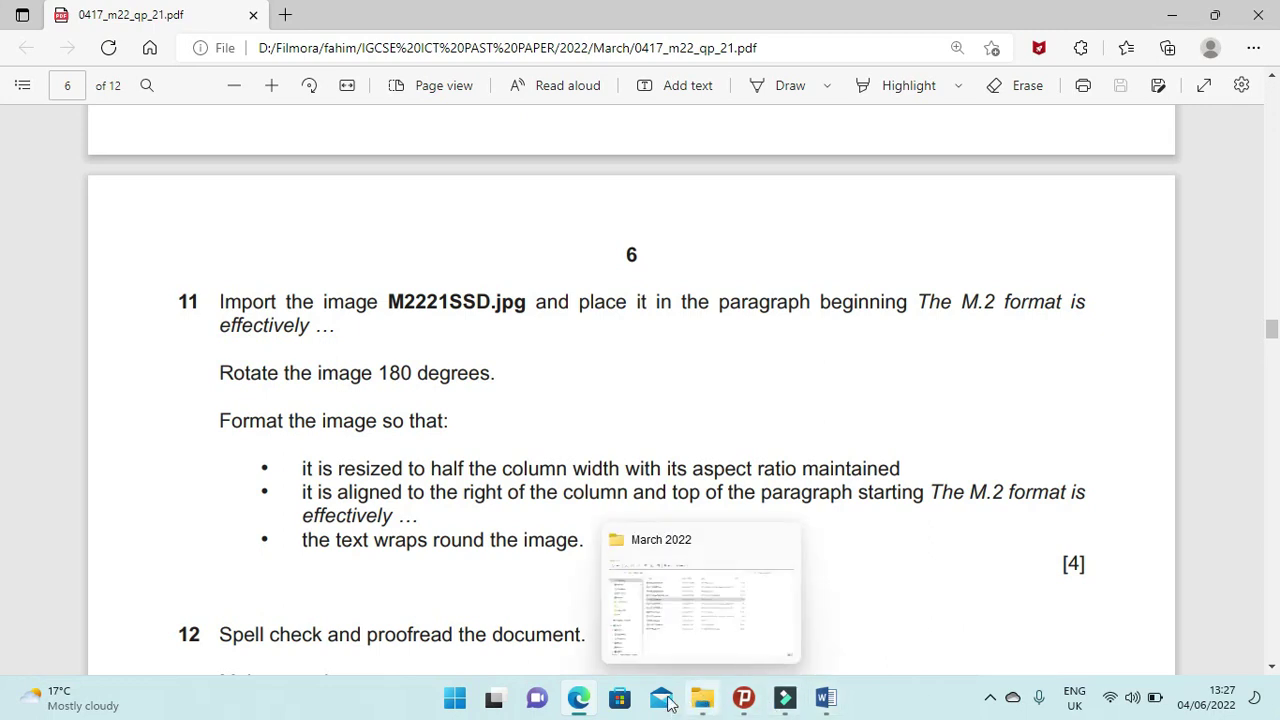
pyautogui.click(579, 698)
pyautogui.scroll(2, 688, 594)
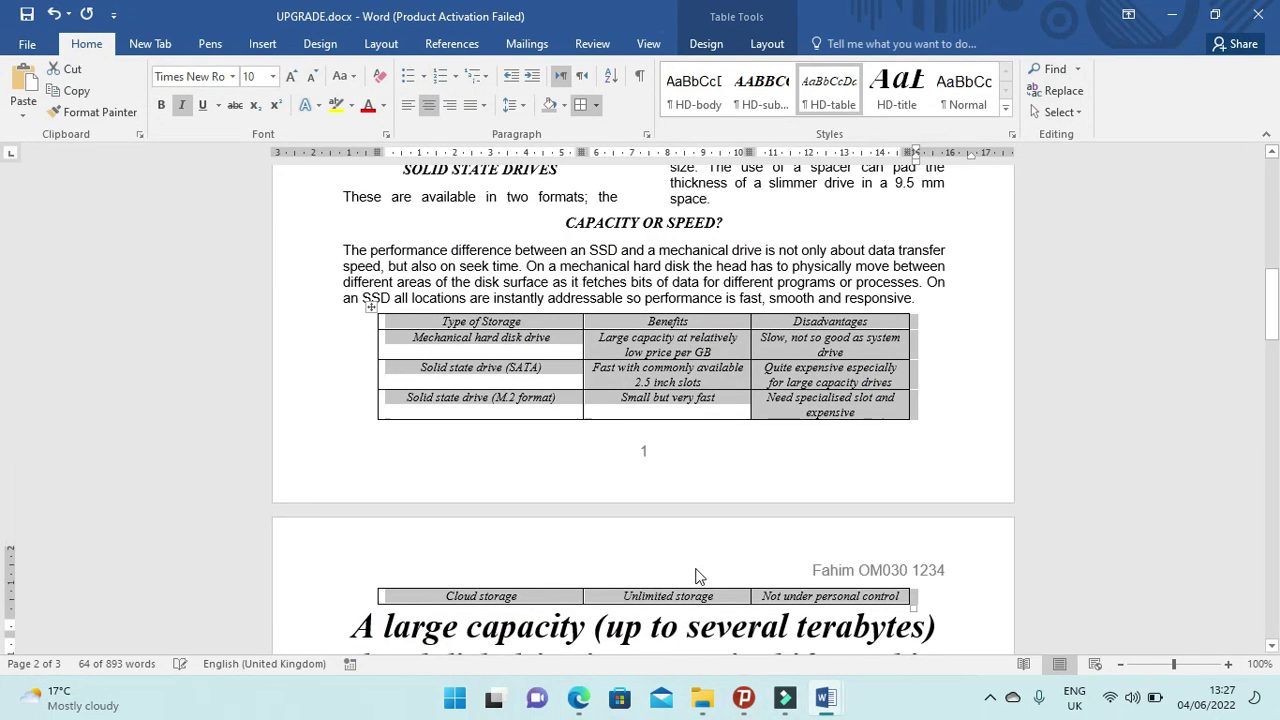
pyautogui.scroll(7, 697, 578)
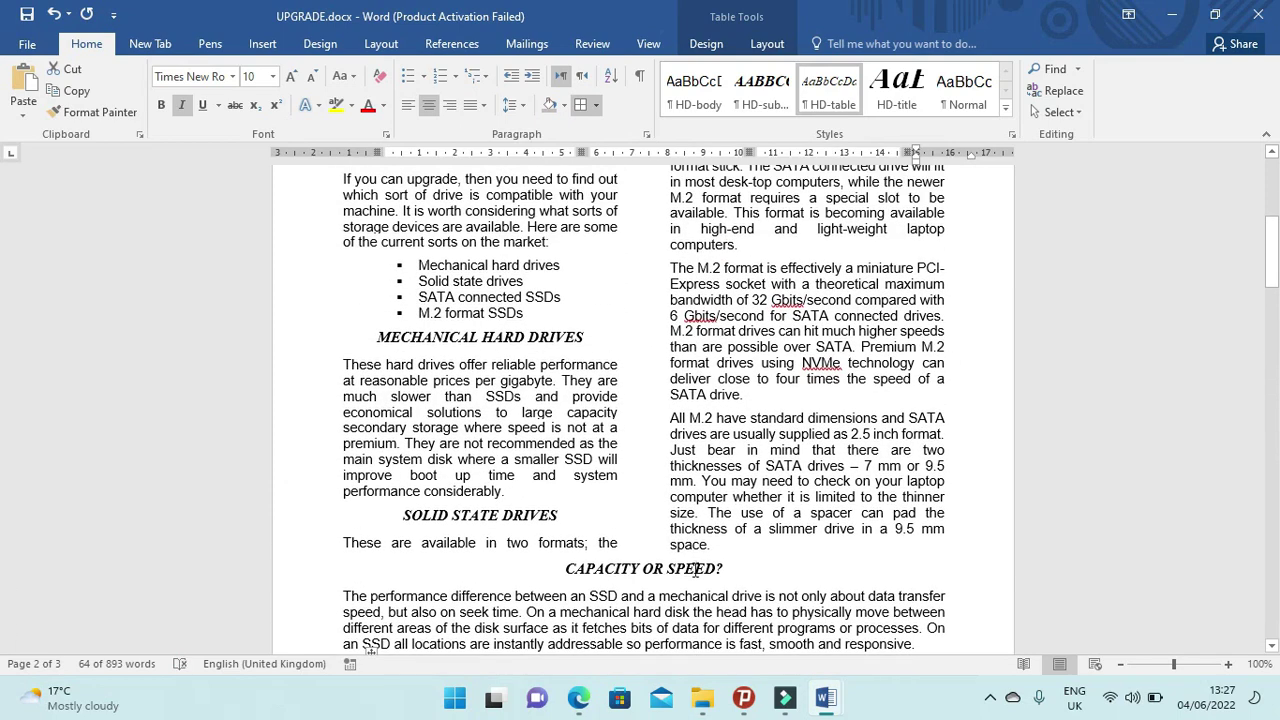
pyautogui.scroll(1, 696, 569)
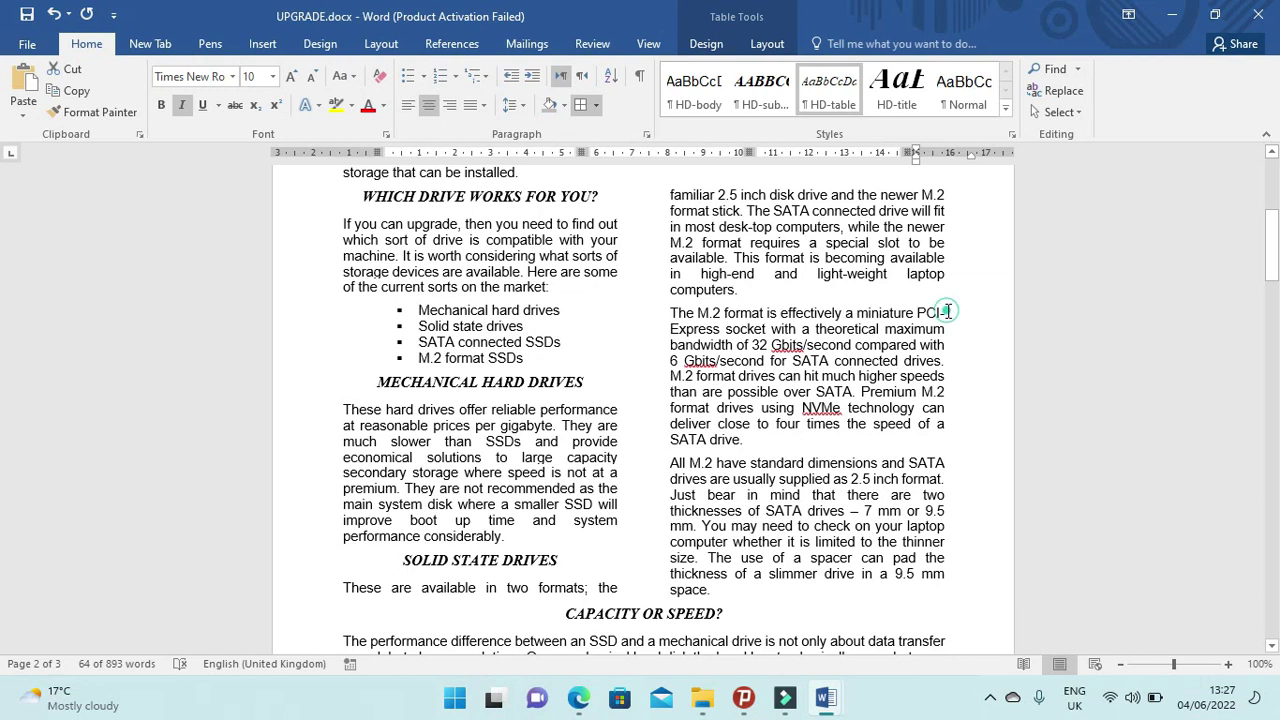
pyautogui.click(578, 698)
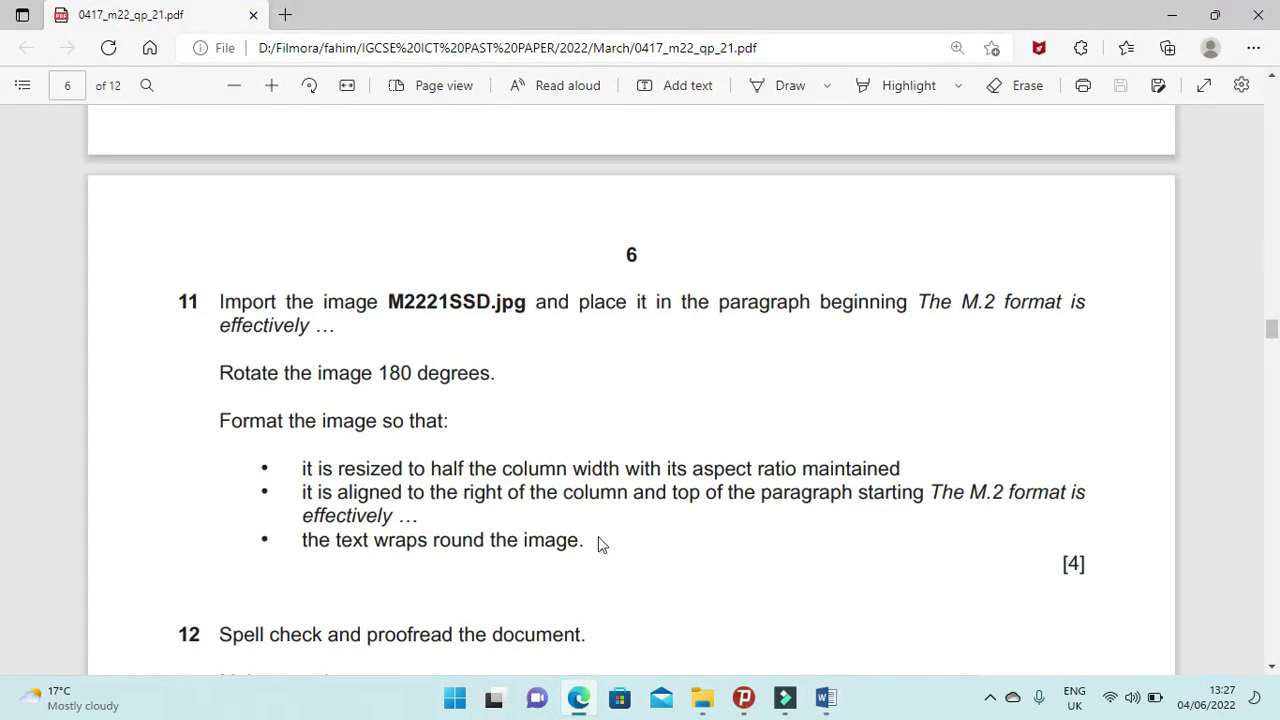
pyautogui.click(565, 703)
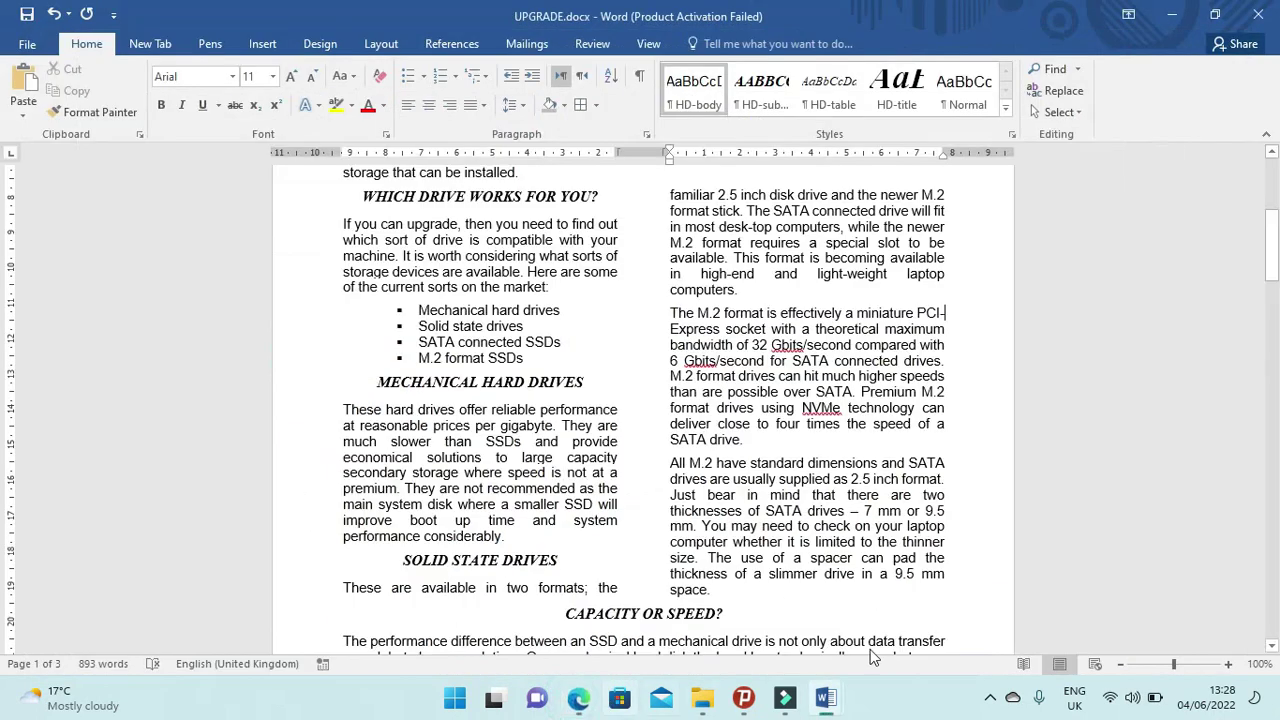
# Insert M2221SSD.jpg from Desktop > March 2022, then reopen the exam paper maximised.
pyautogui.click(262, 43)
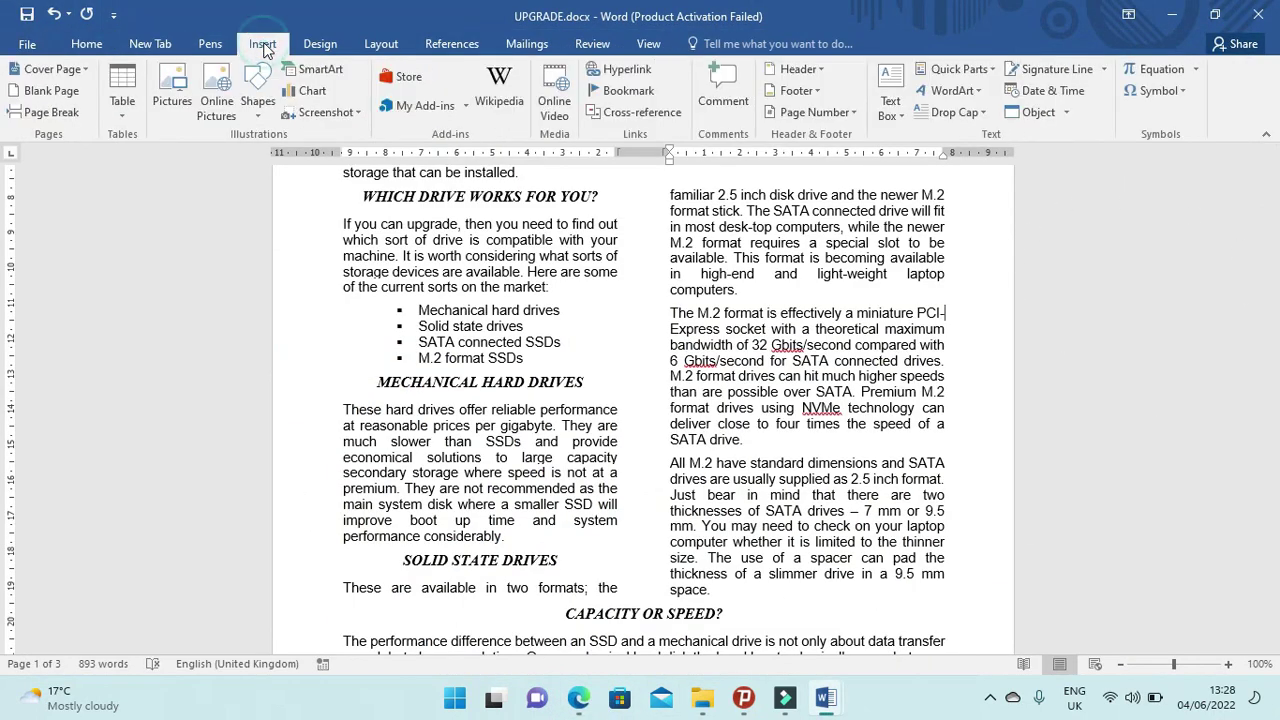
pyautogui.click(176, 80)
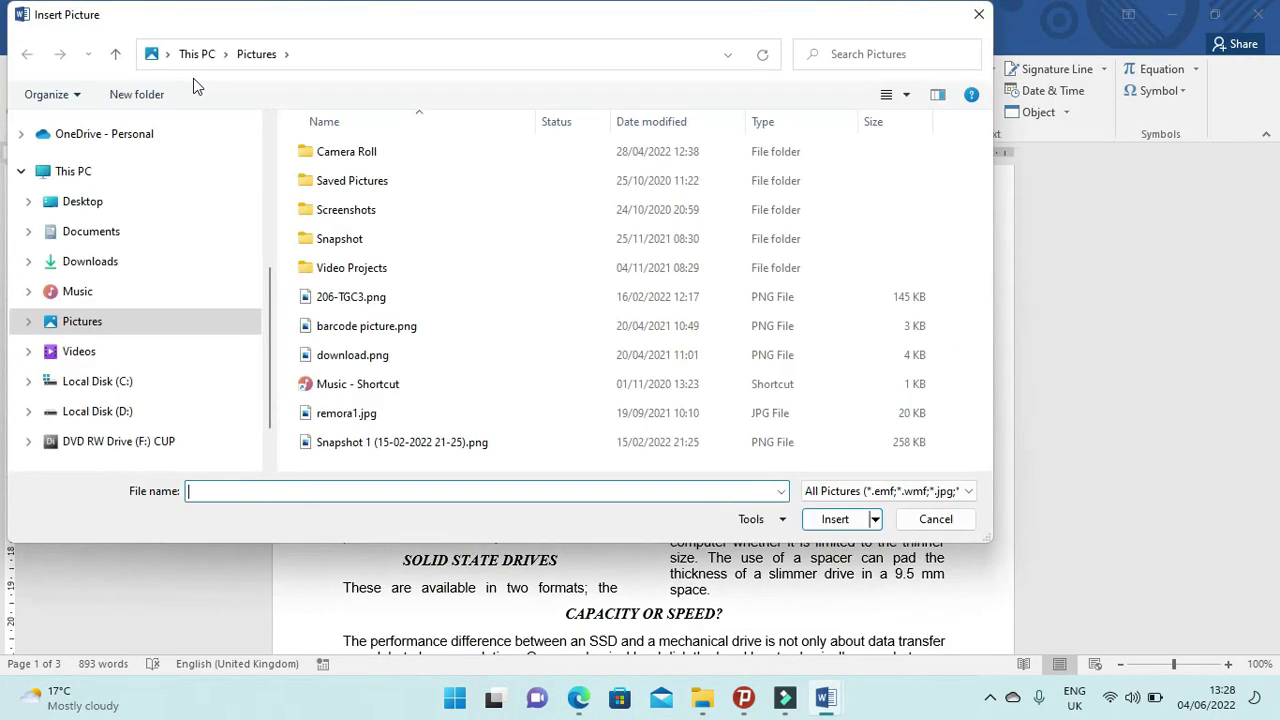
pyautogui.click(95, 204)
pyautogui.doubleClick(411, 178)
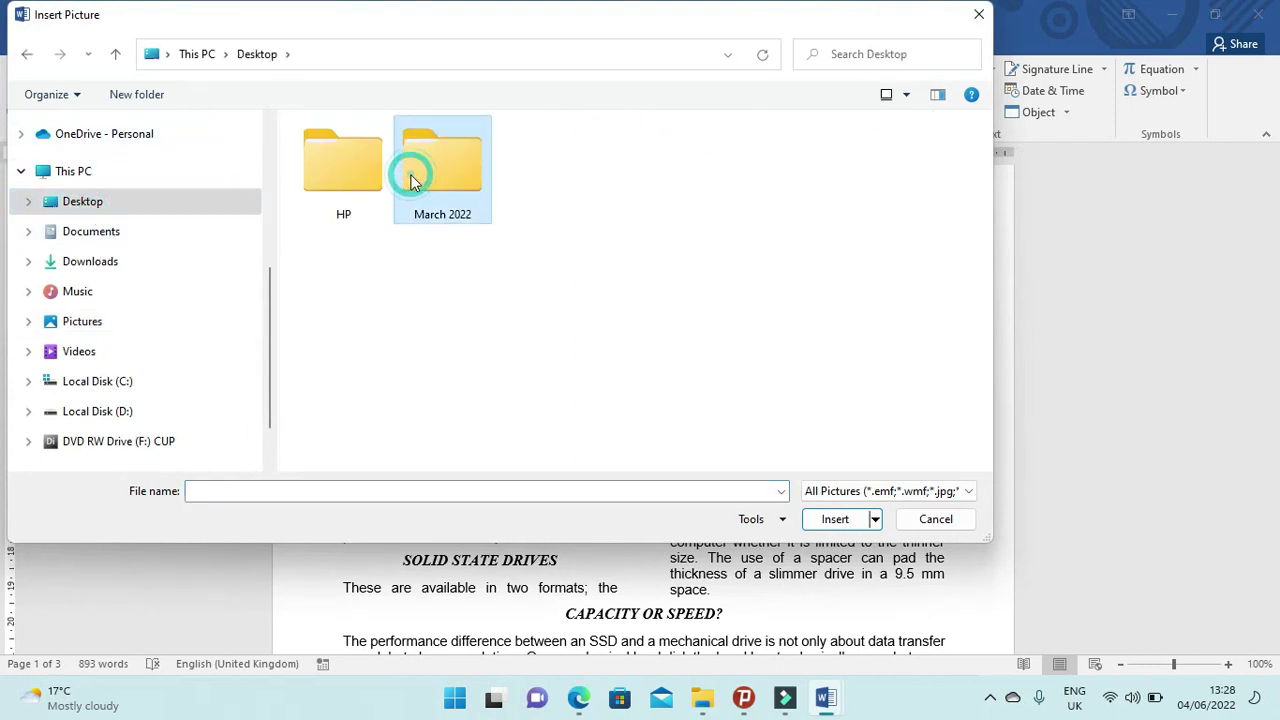
pyautogui.click(360, 180)
pyautogui.click(846, 520)
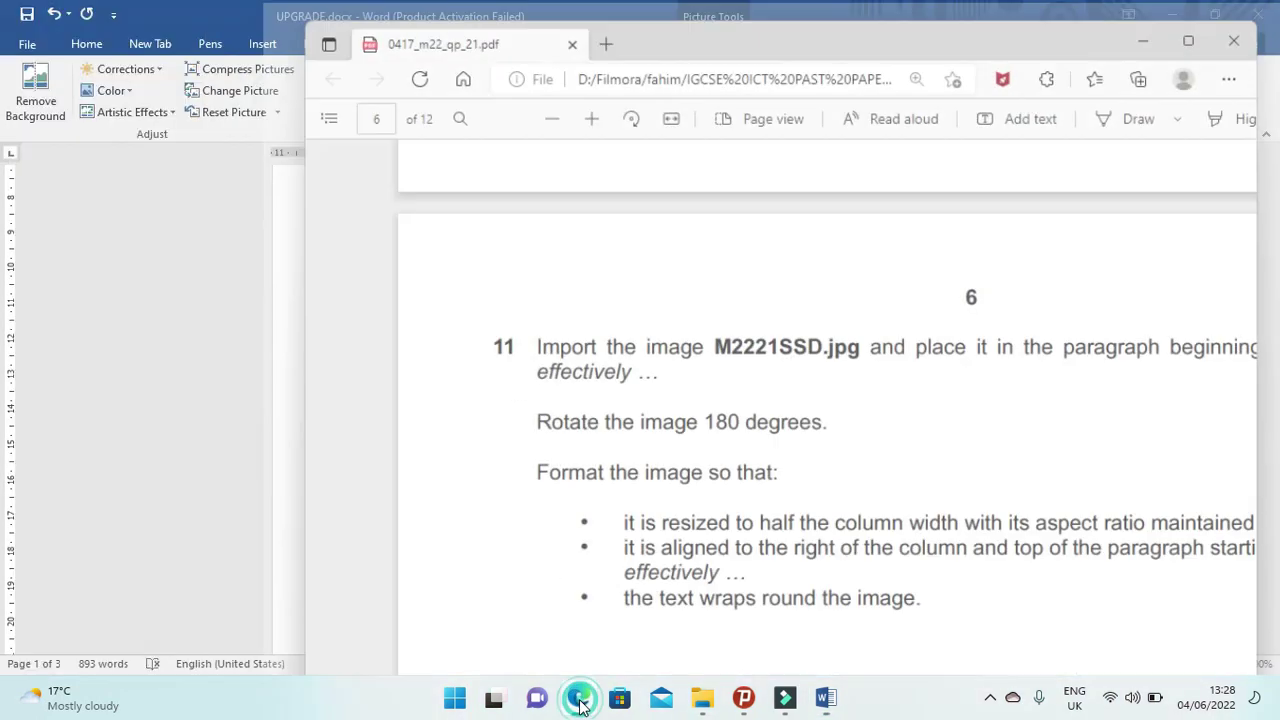
pyautogui.click(578, 697)
pyautogui.doubleClick(821, 42)
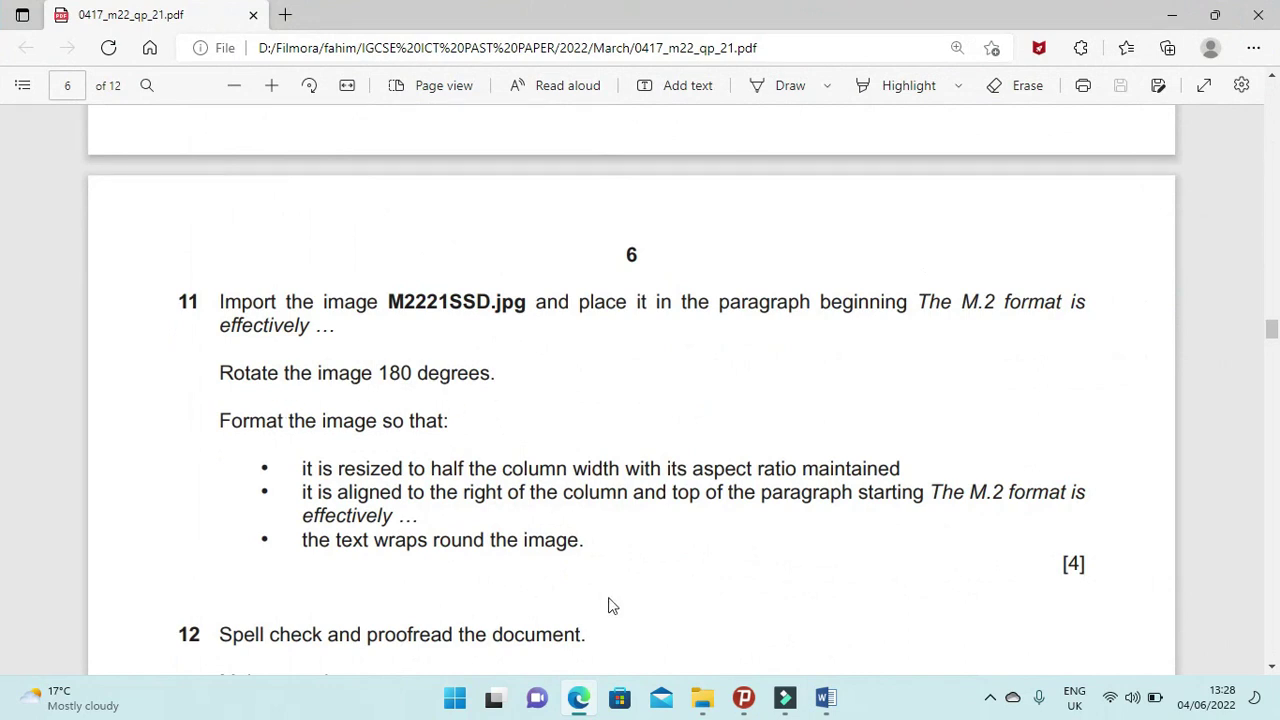
# Rotate the SSD picture to 180° using More Rotation Options.
pyautogui.click(581, 699)
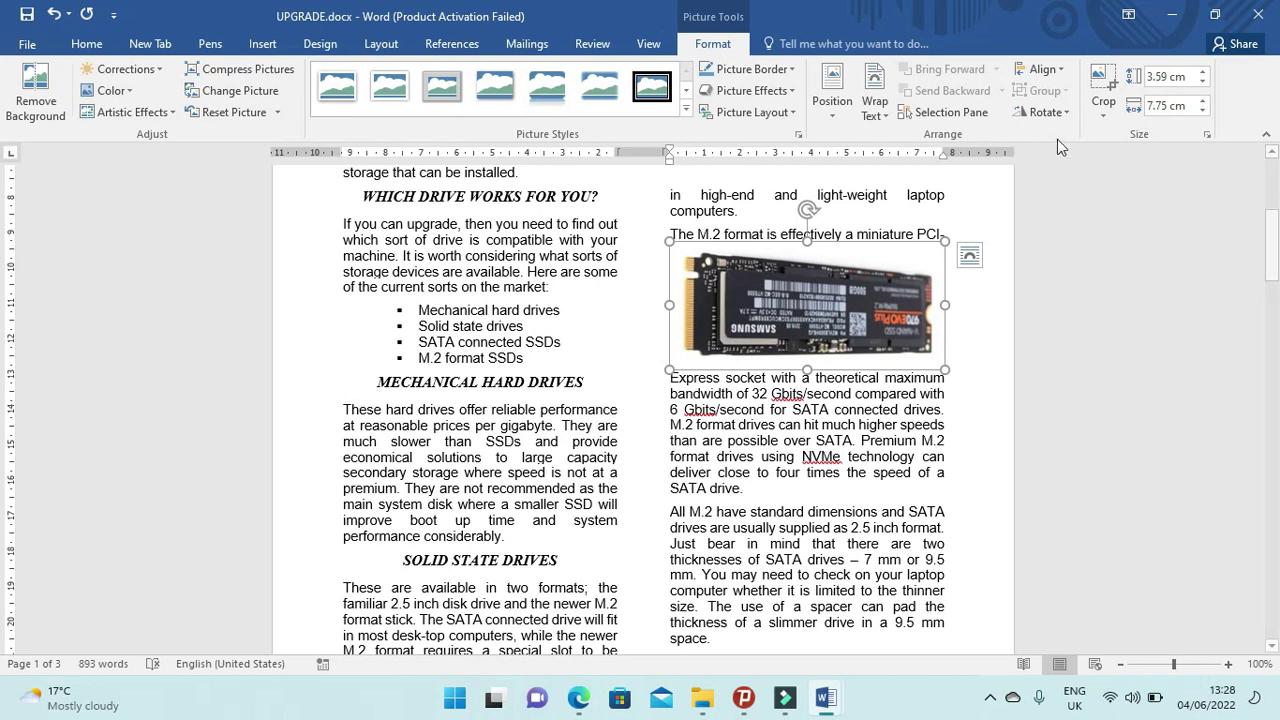
pyautogui.click(1068, 113)
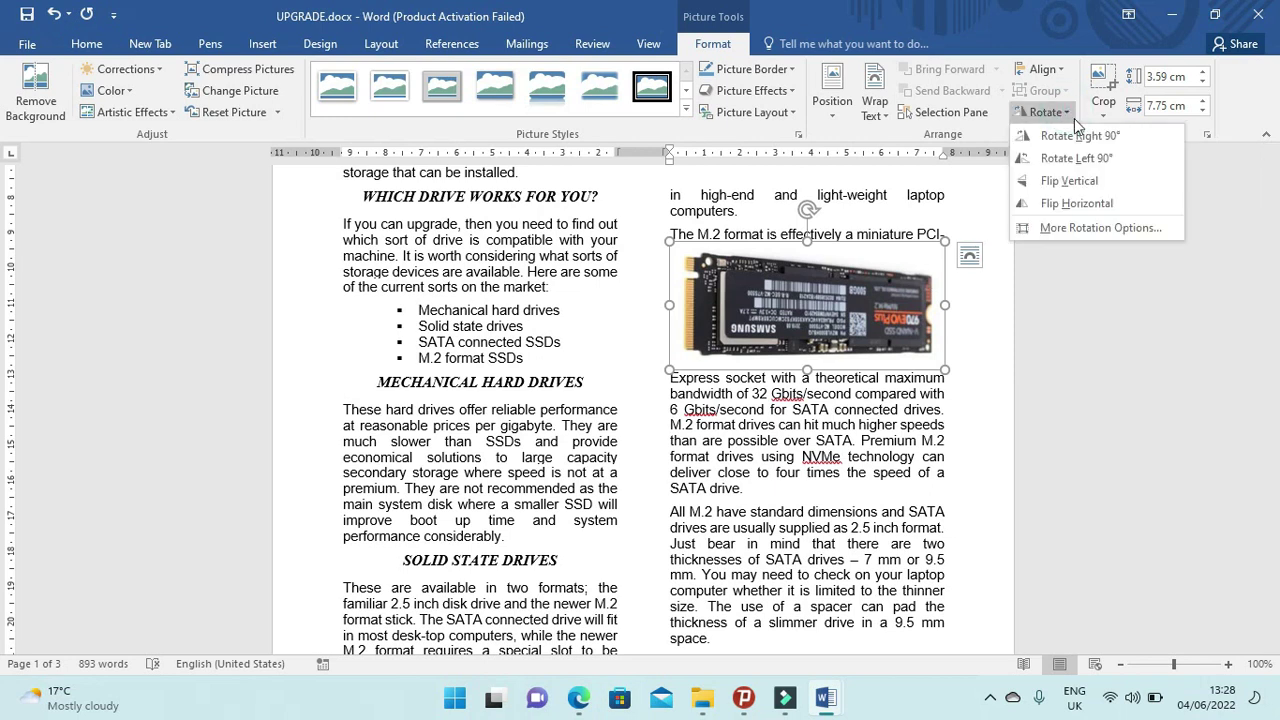
pyautogui.click(1112, 231)
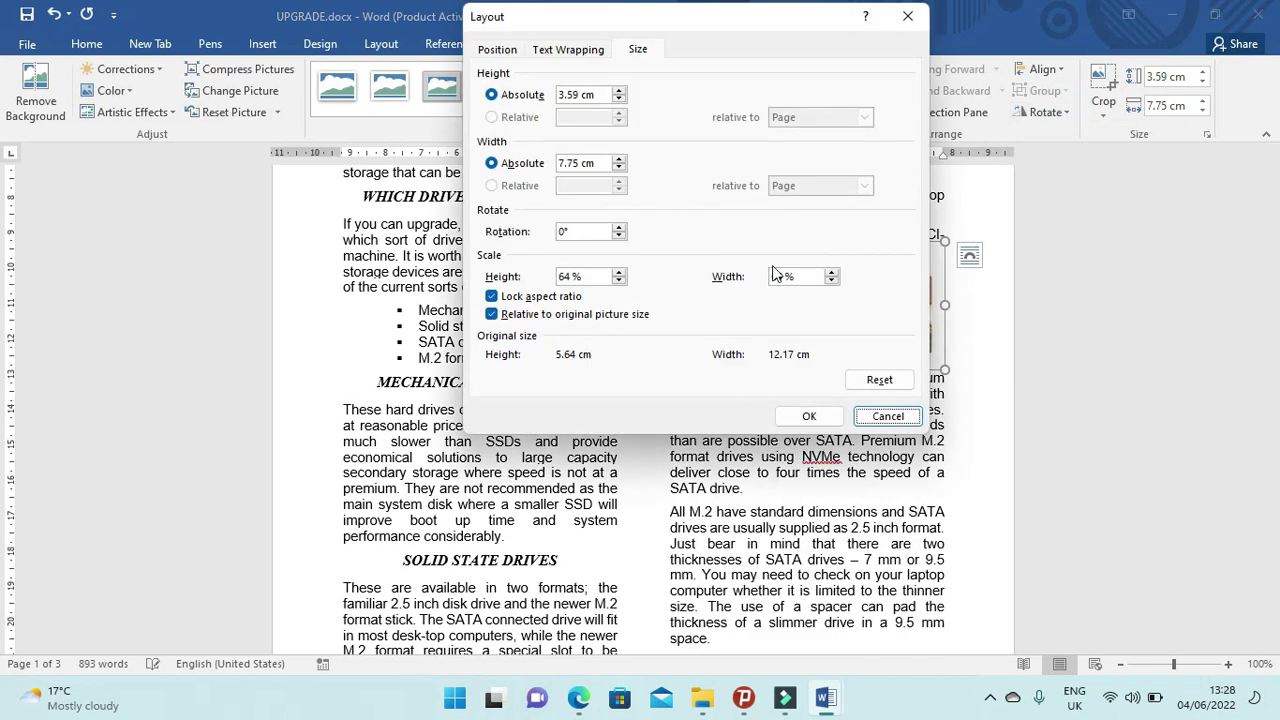
pyautogui.click(606, 232)
pyautogui.write('18')
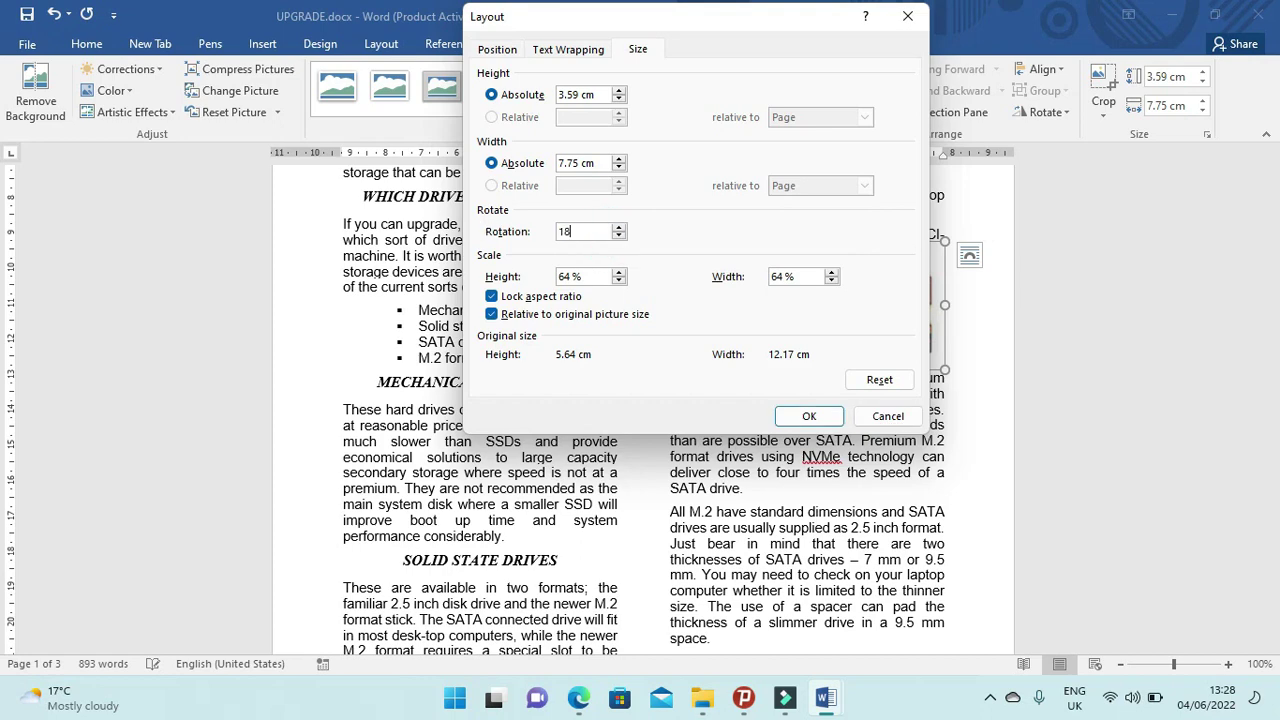
pyautogui.click(809, 416)
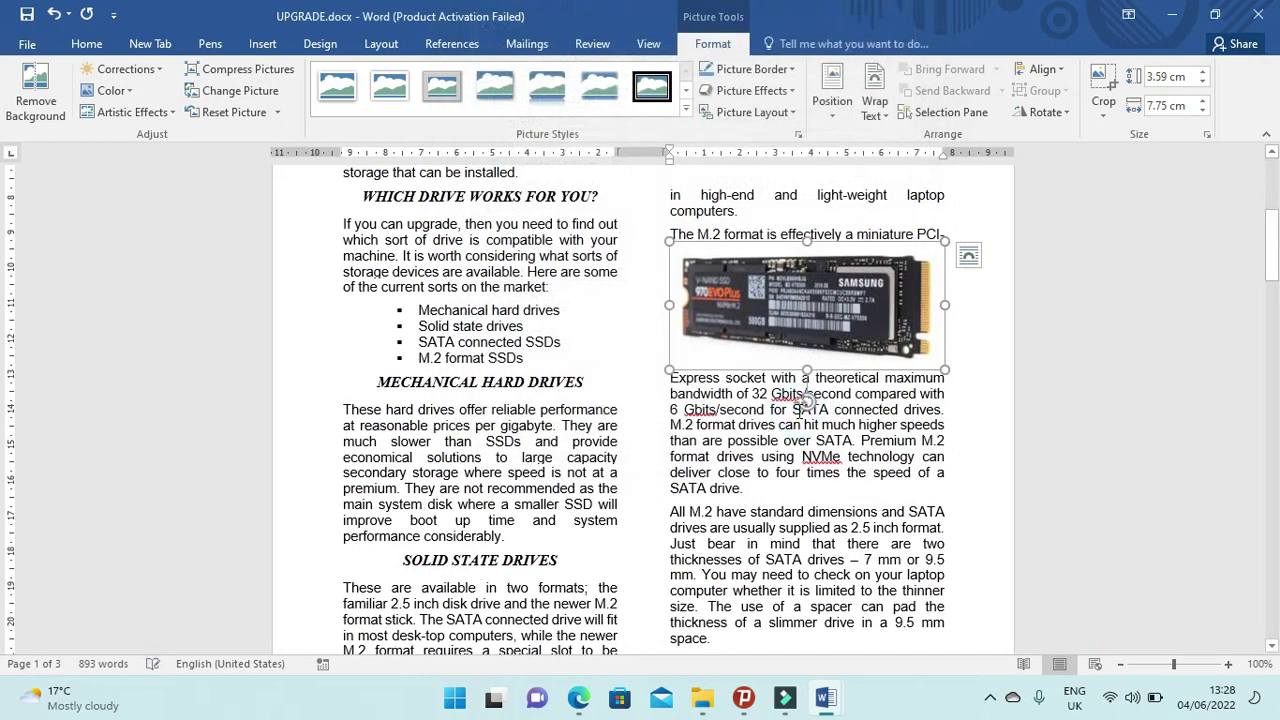
pyautogui.click(578, 698)
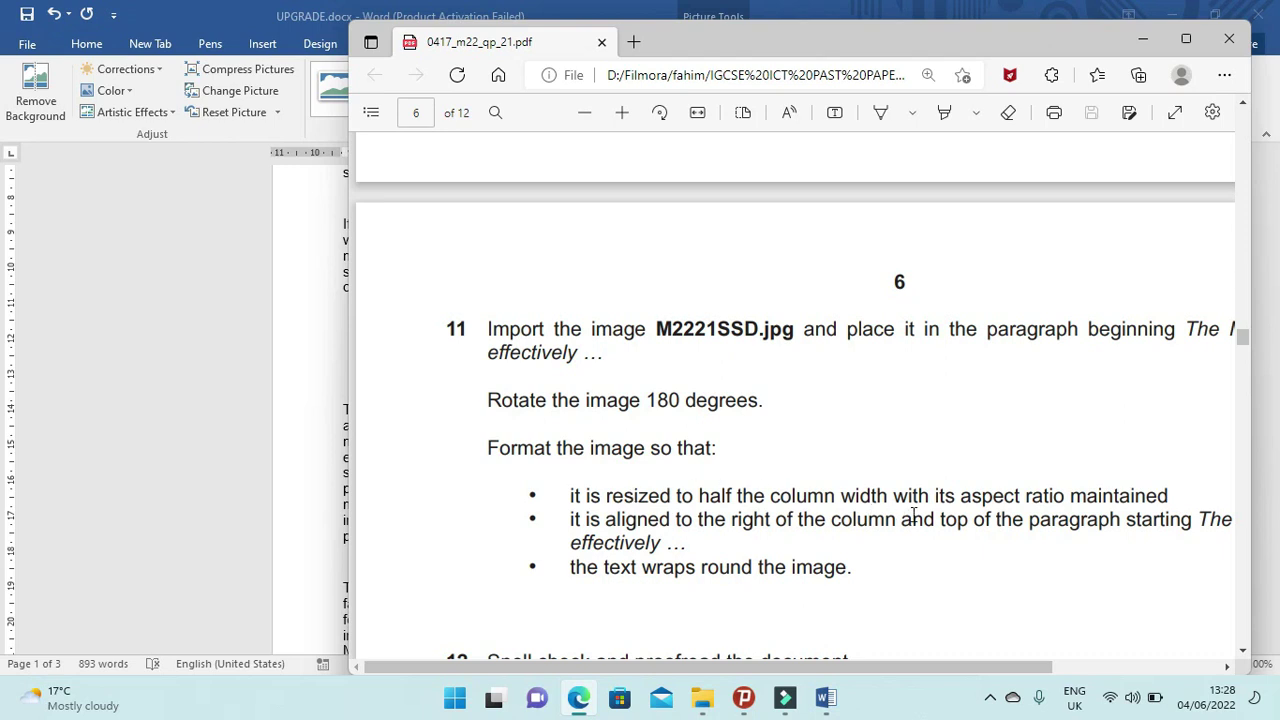
# Drag the picture's side handle to narrow it to 3.91 cm, about half the column.
pyautogui.click(582, 699)
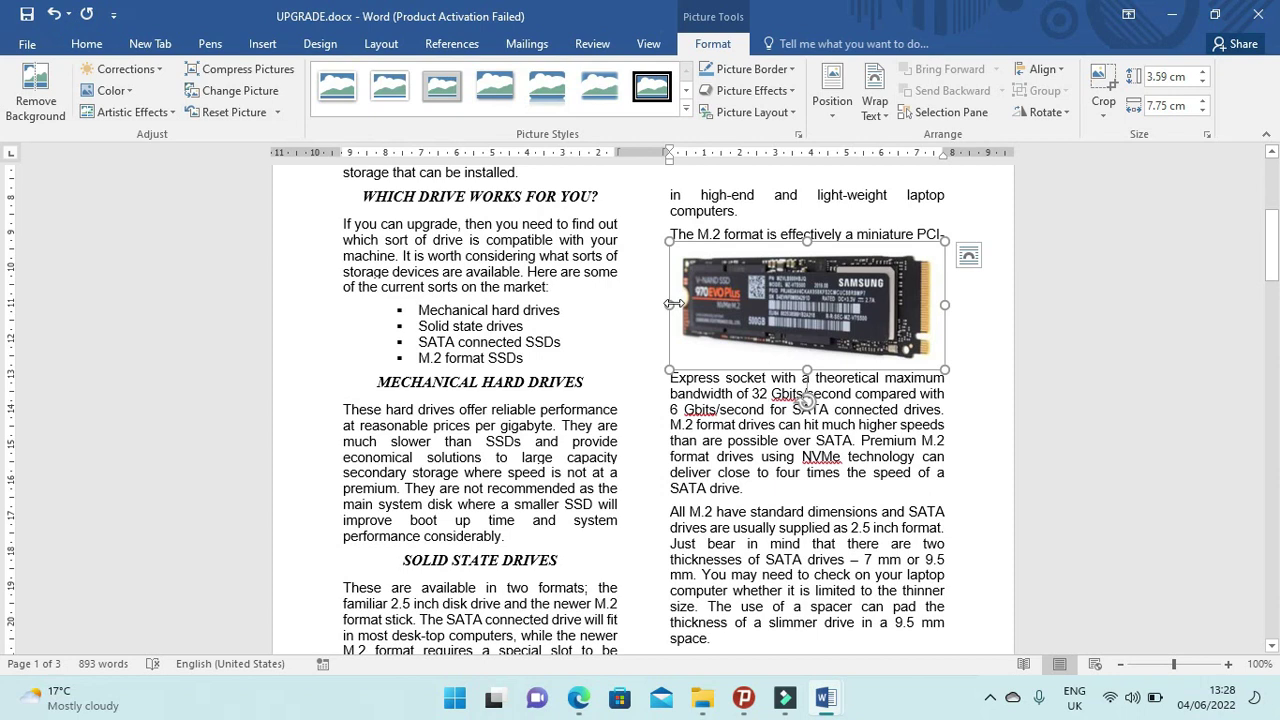
pyautogui.moveTo(664, 305); pyautogui.dragTo(807, 312)
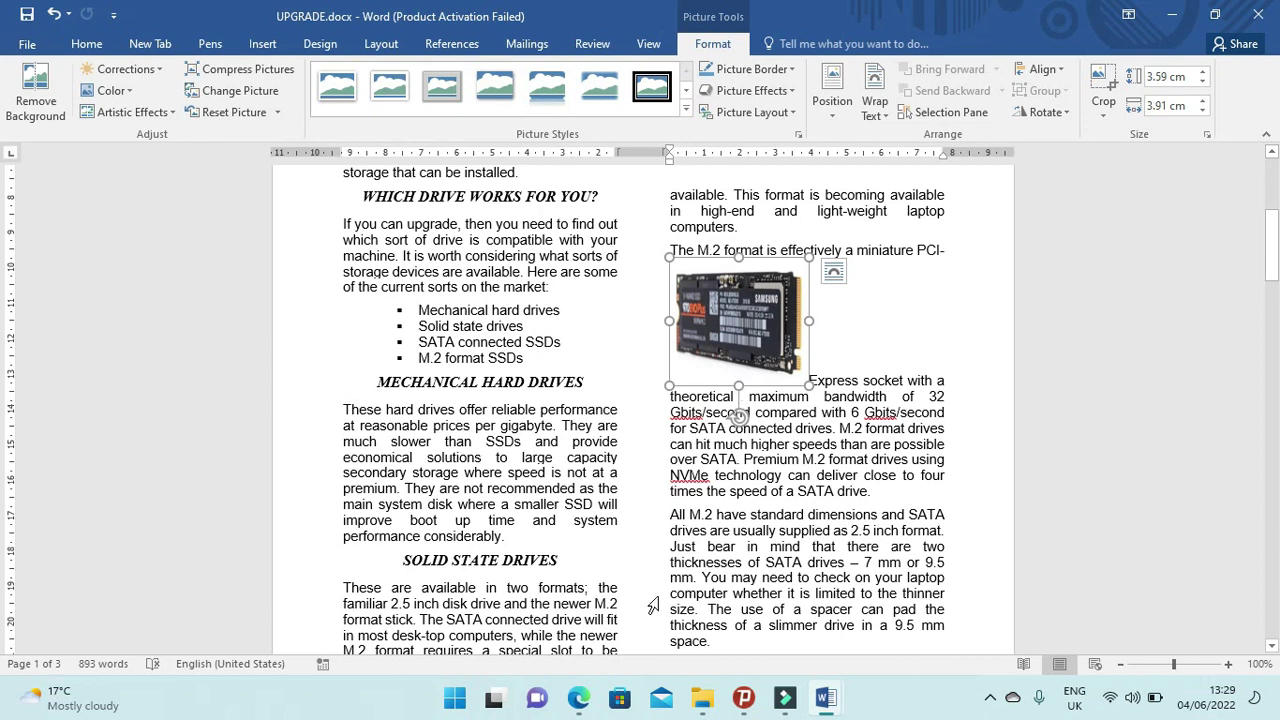
pyautogui.click(578, 697)
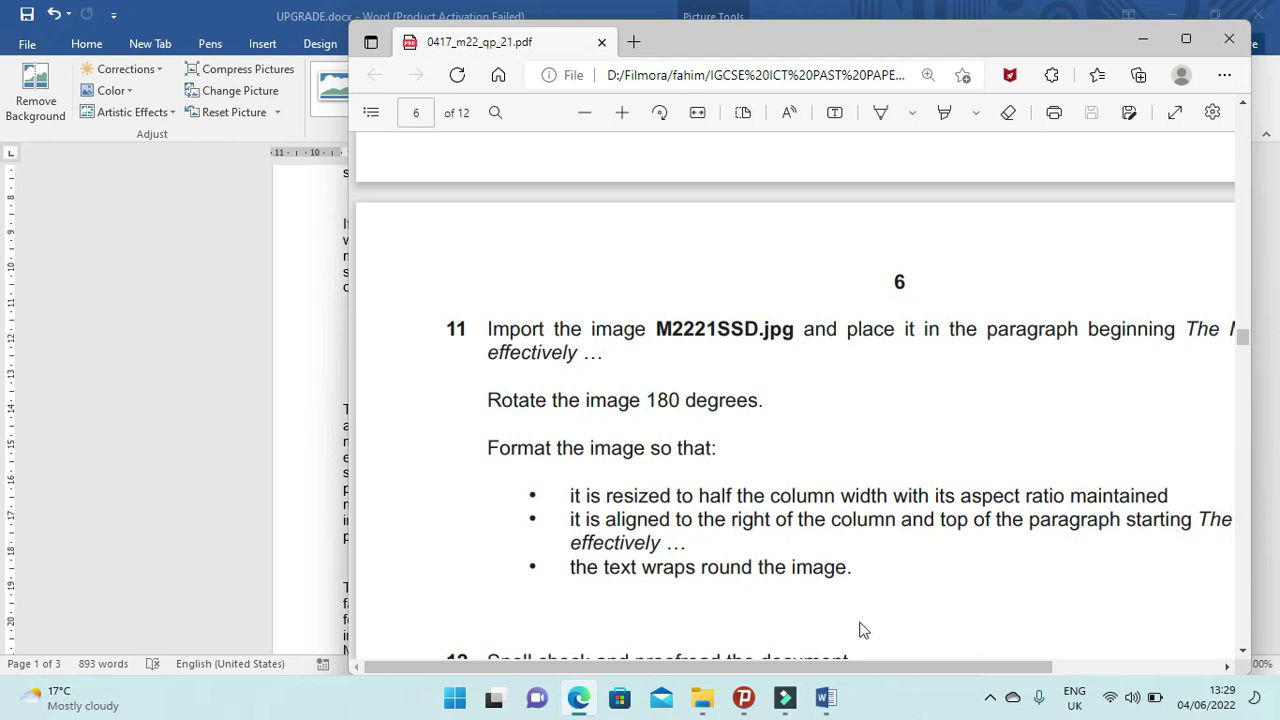
# Give the SSD picture Square text wrapping and move it to the column's right edge.
pyautogui.click(584, 690)
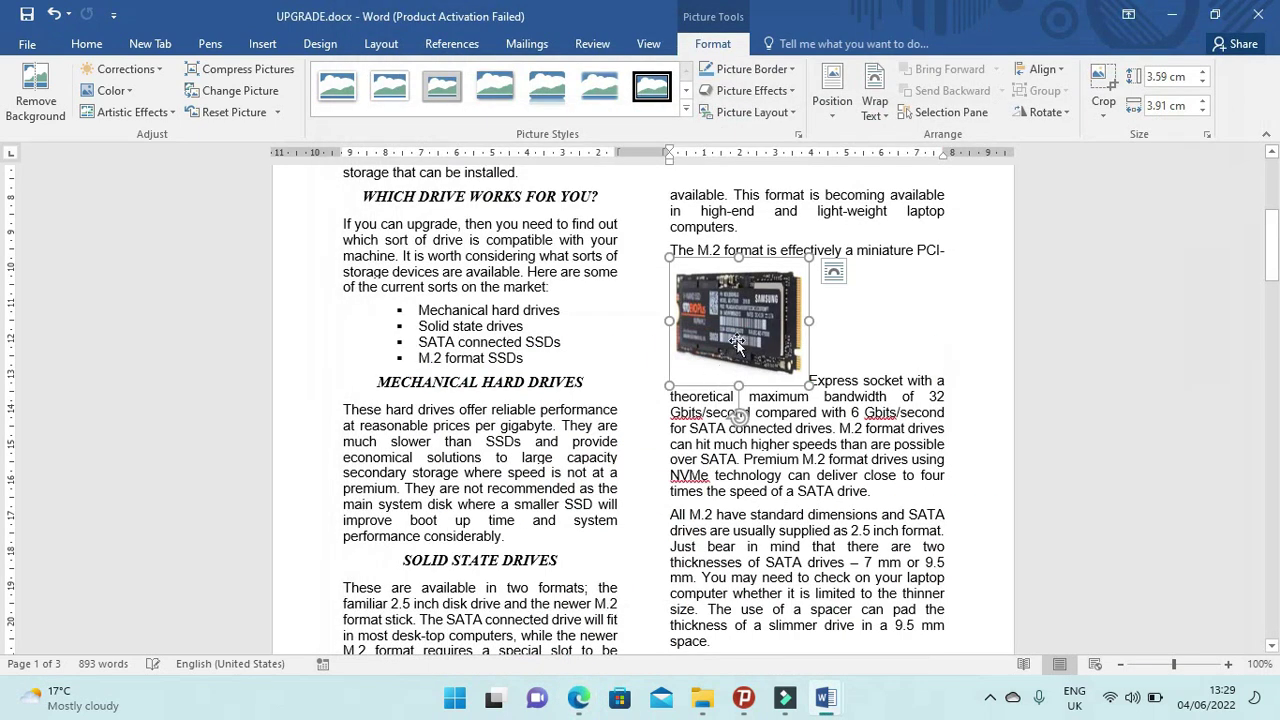
pyautogui.rightClick(744, 325)
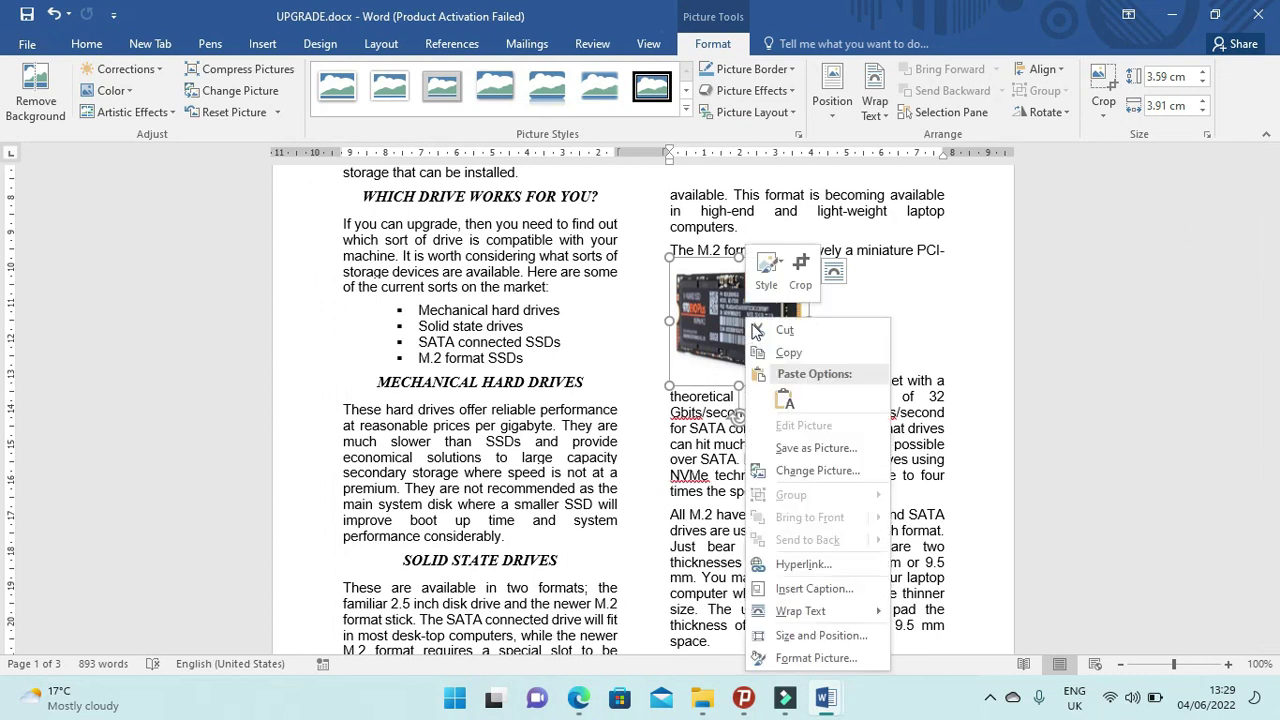
pyautogui.moveTo(865, 614)
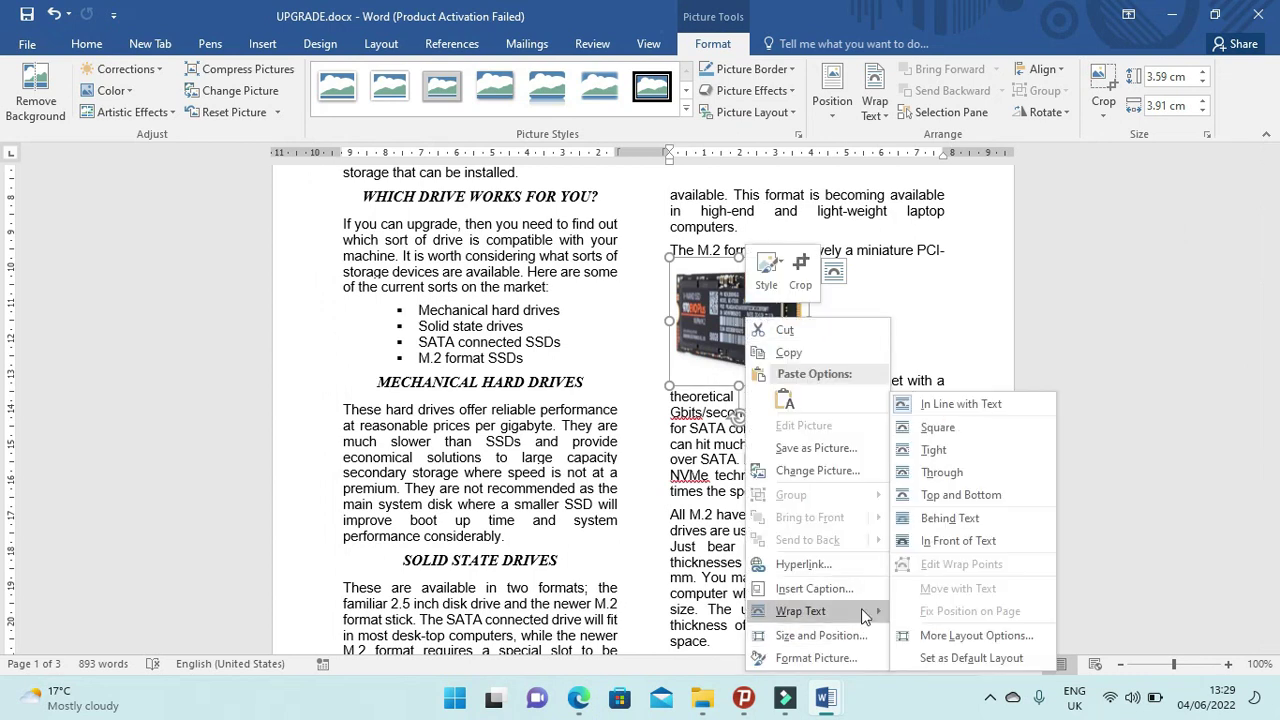
pyautogui.click(937, 433)
pyautogui.moveTo(782, 318); pyautogui.dragTo(918, 313)
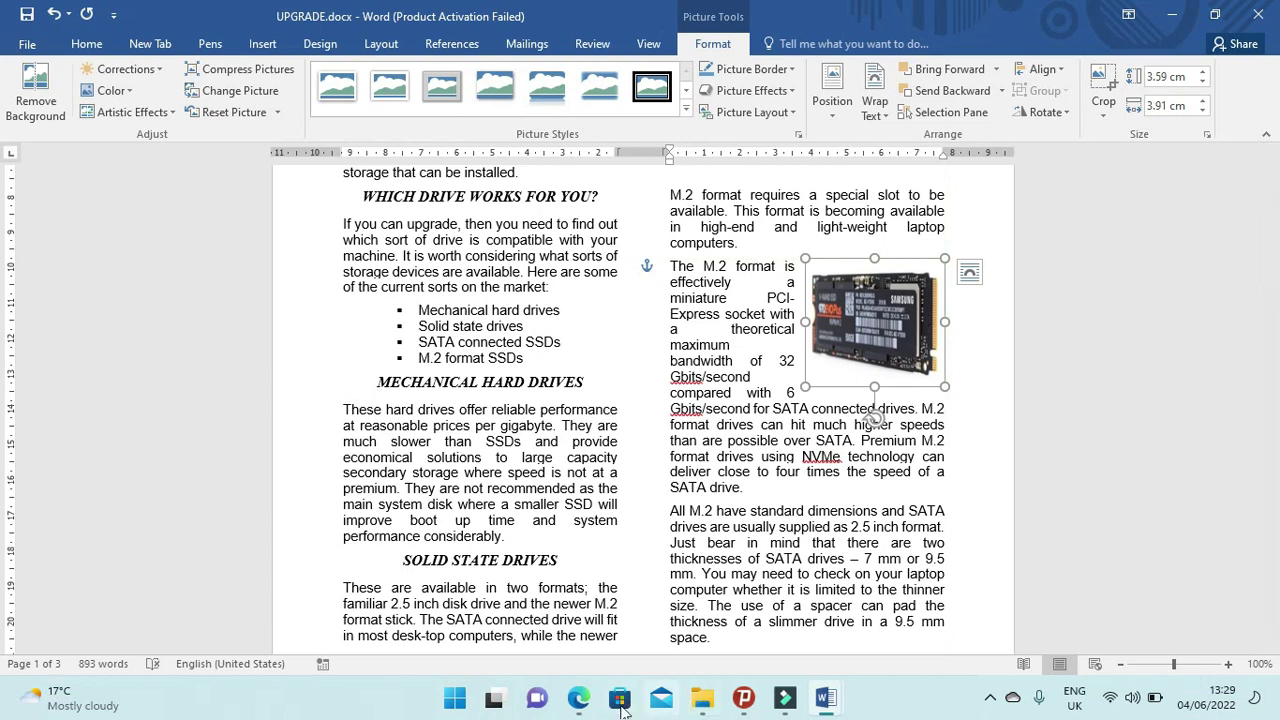
pyautogui.click(580, 698)
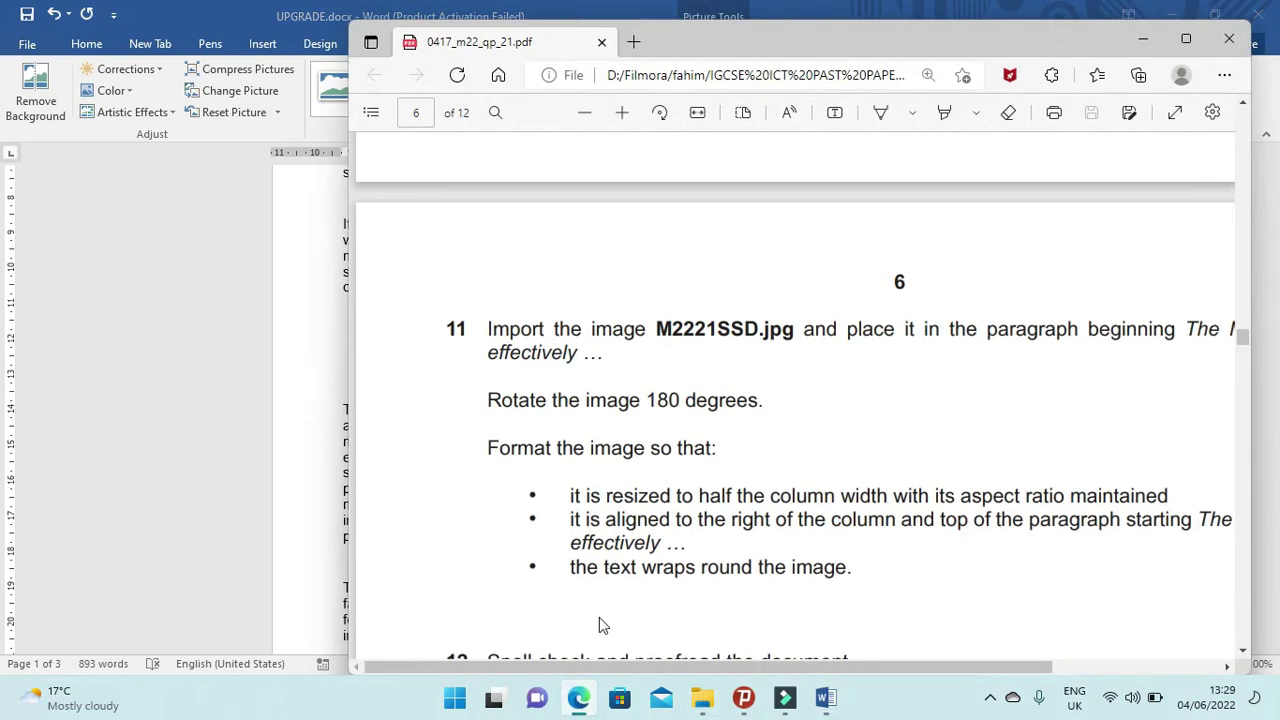
# Read question 12's spell-check and proofreading requirements in the exam paper, then return to Word.
pyautogui.scroll(-3, 640, 590)
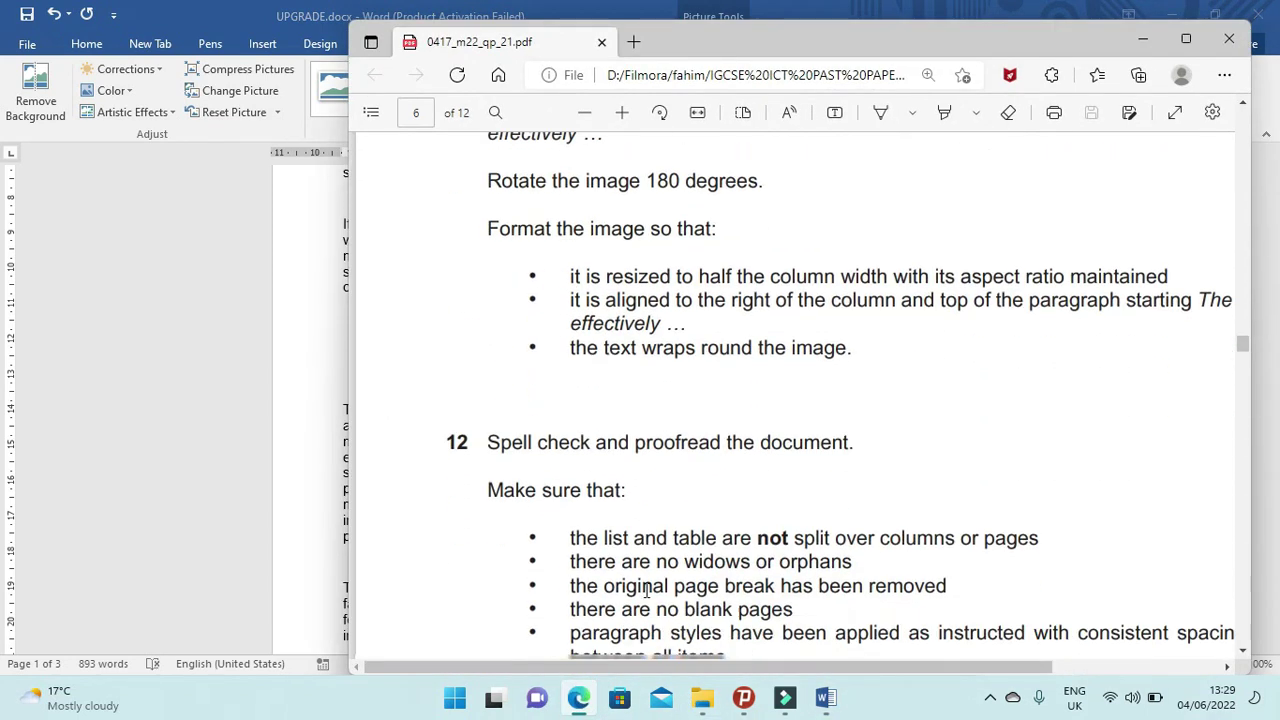
pyautogui.scroll(-1, 647, 591)
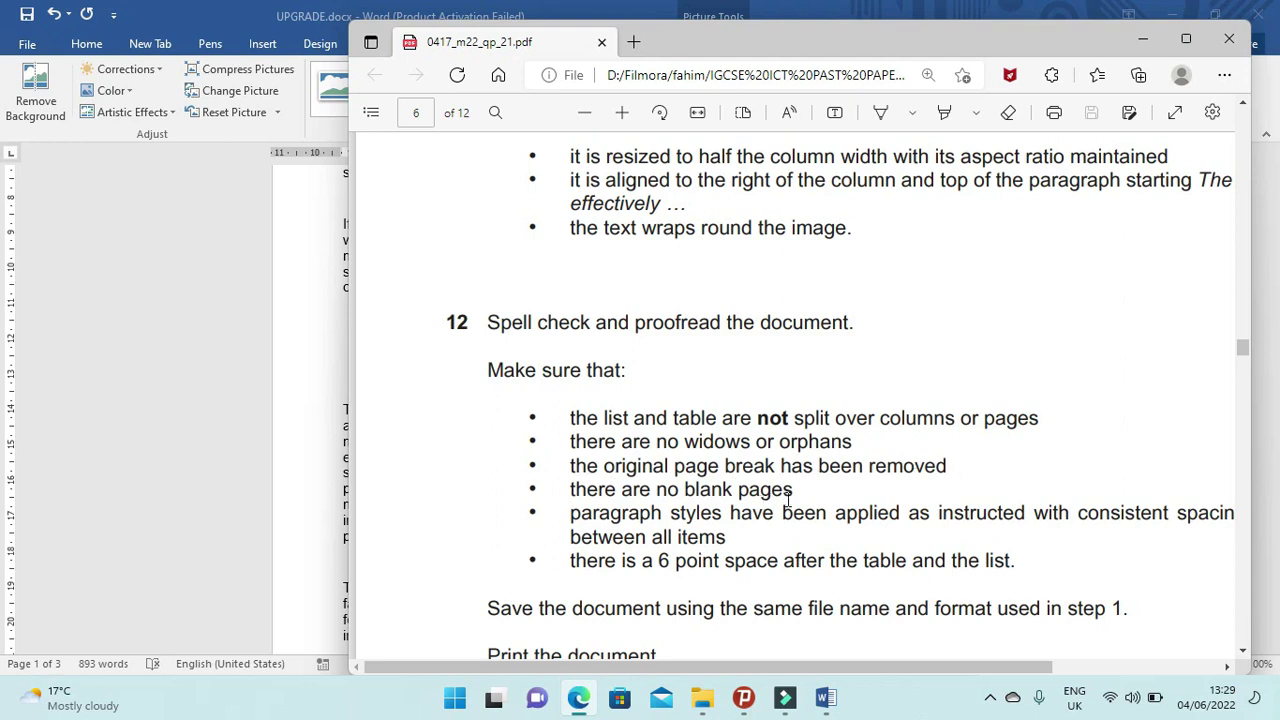
pyautogui.doubleClick(878, 45)
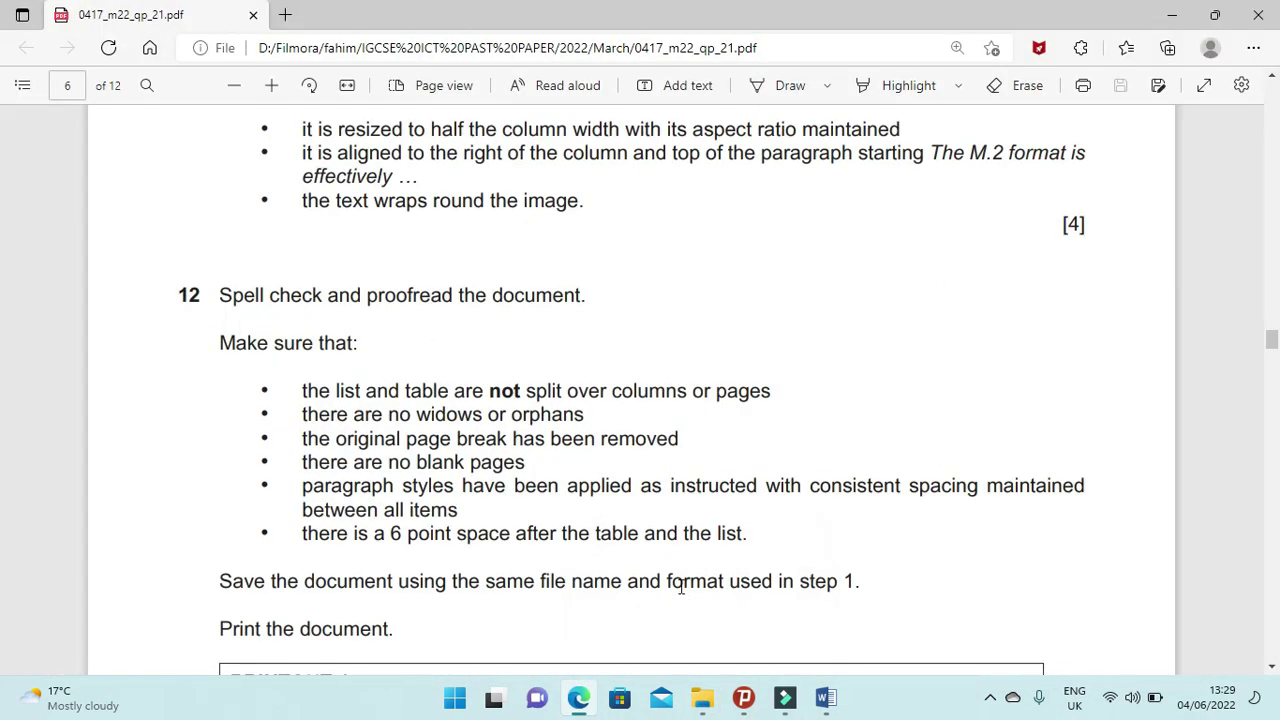
pyautogui.scroll(-1, 810, 570)
pyautogui.scroll(-1, 810, 570)
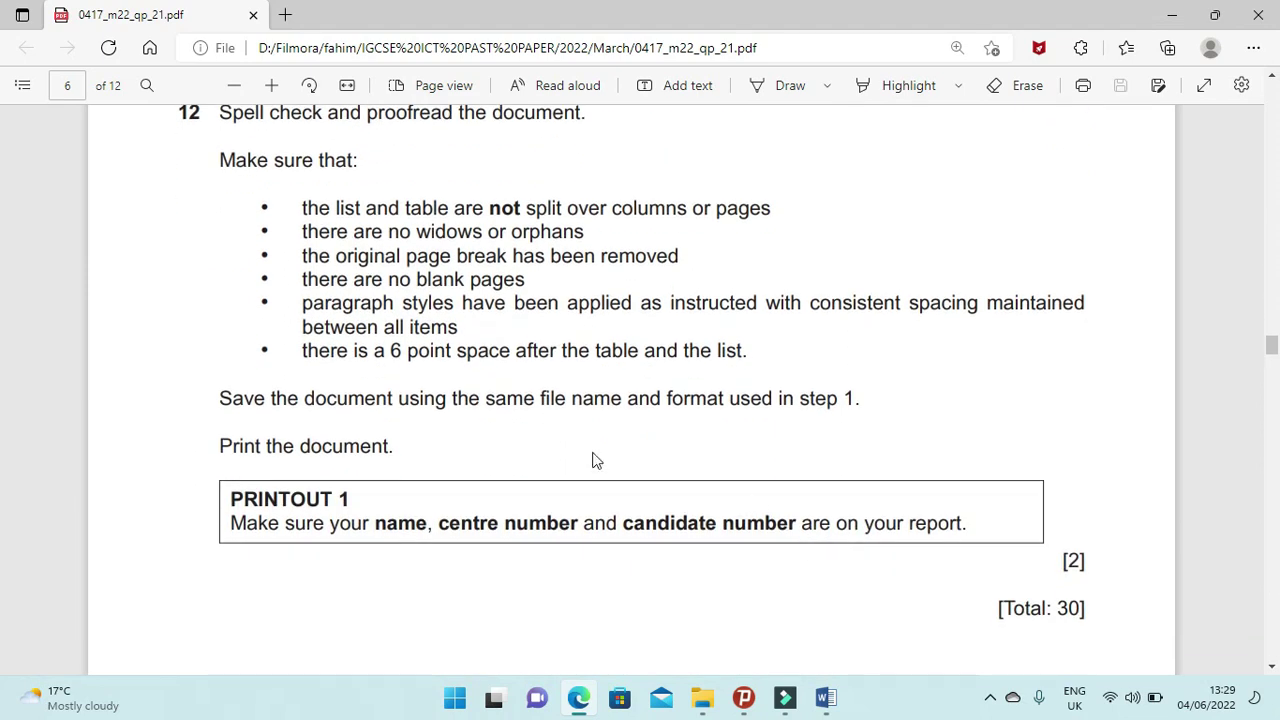
pyautogui.click(578, 706)
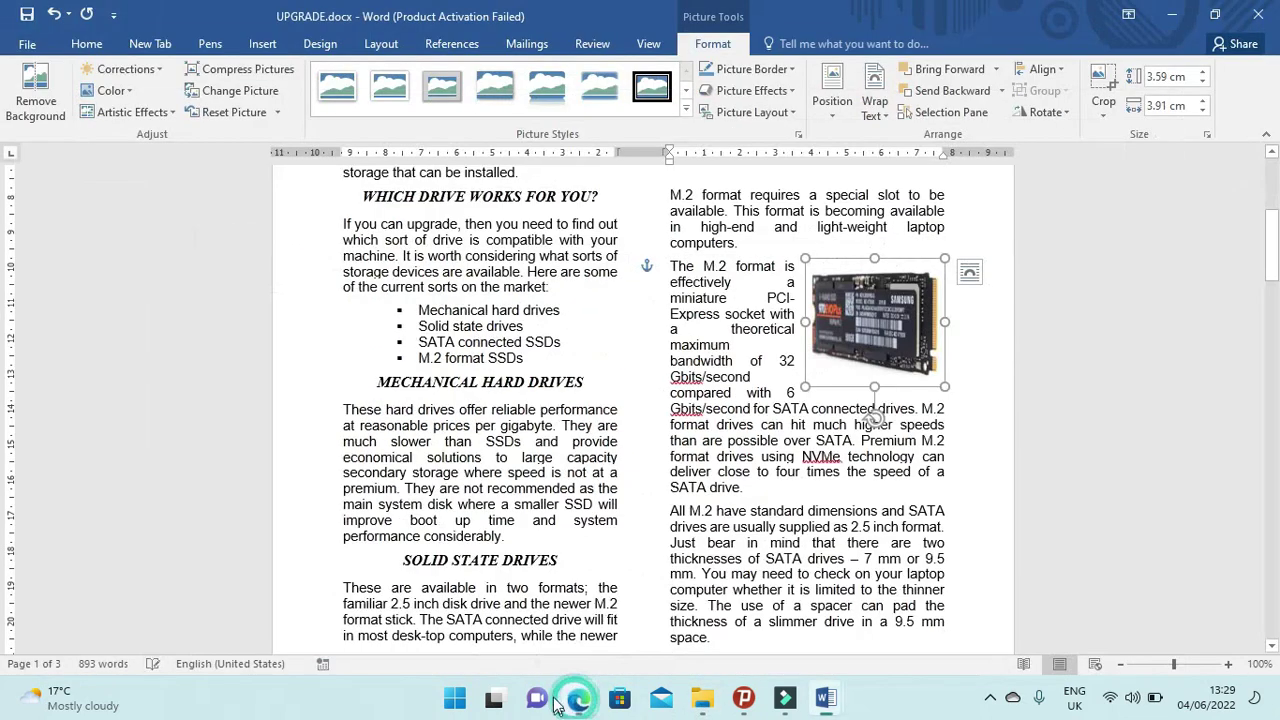
# Apply the HD-body style to the paragraph from 'A large capacity' to 'internet connection'.
pyautogui.scroll(-5, 662, 488)
pyautogui.scroll(-7, 662, 488)
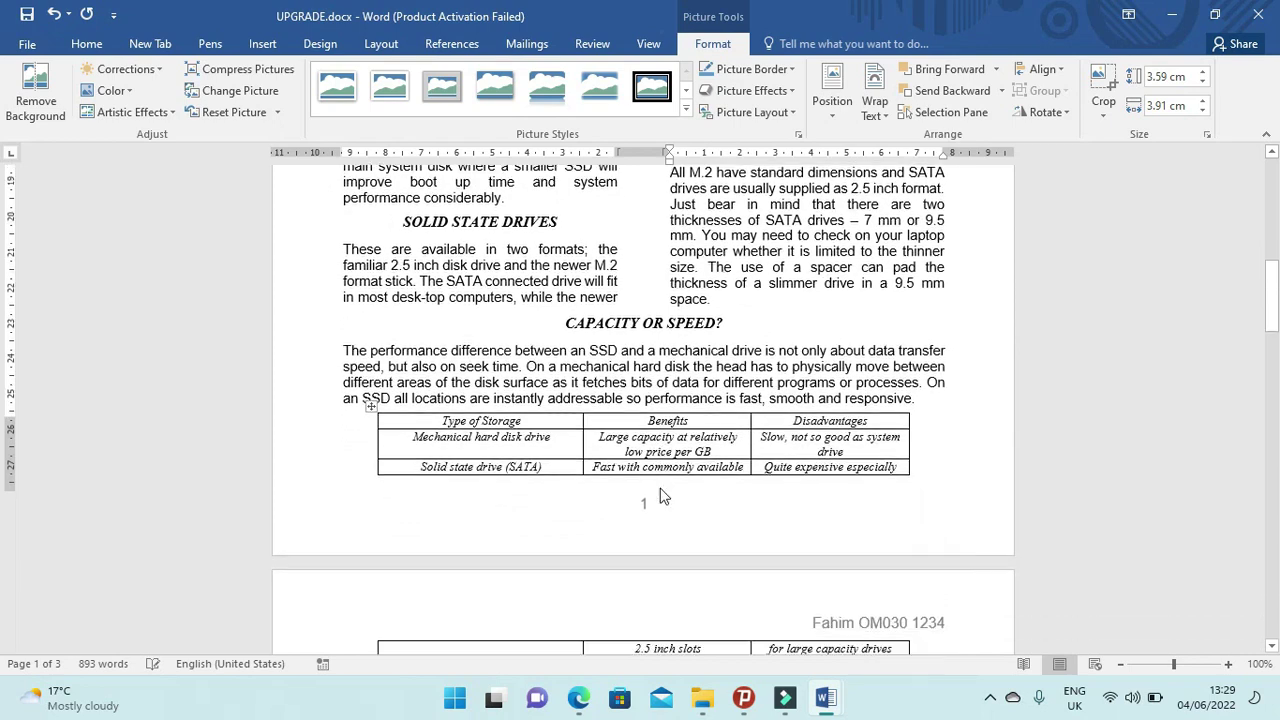
pyautogui.moveTo(357, 478); pyautogui.dragTo(936, 615)
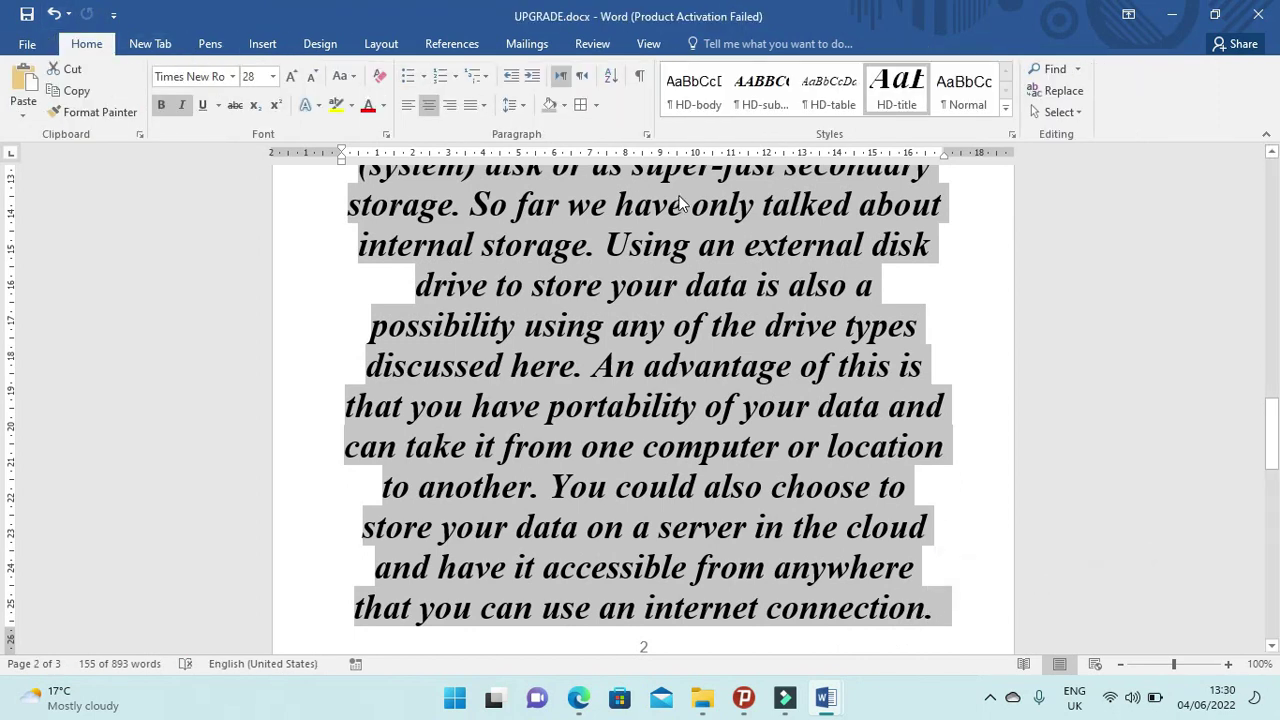
pyautogui.click(693, 88)
pyautogui.scroll(5, 687, 428)
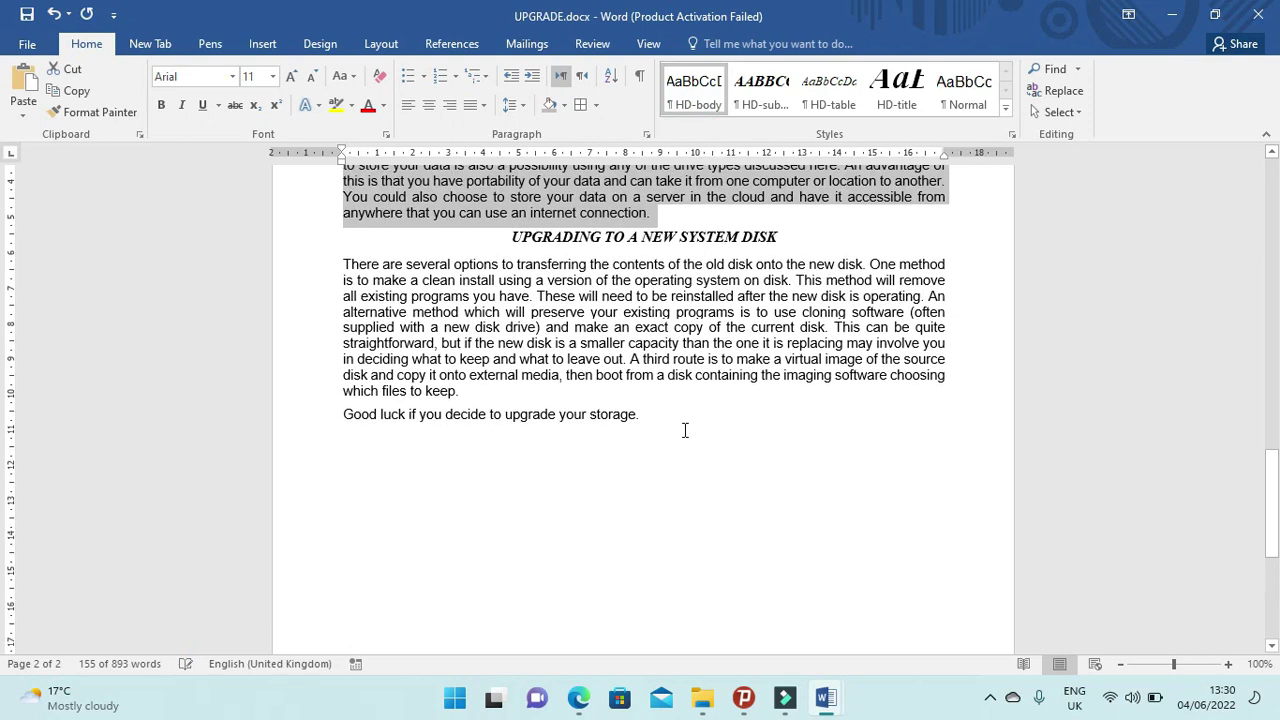
pyautogui.scroll(10, 683, 430)
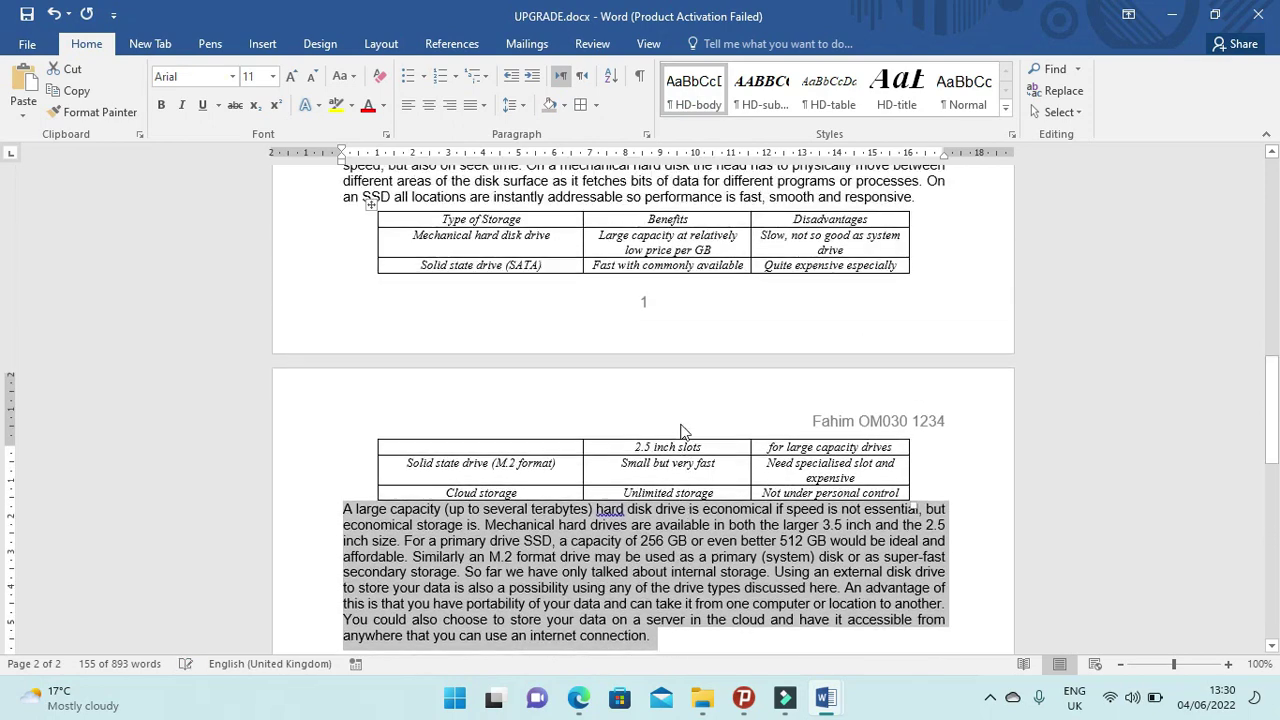
pyautogui.scroll(10, 681, 424)
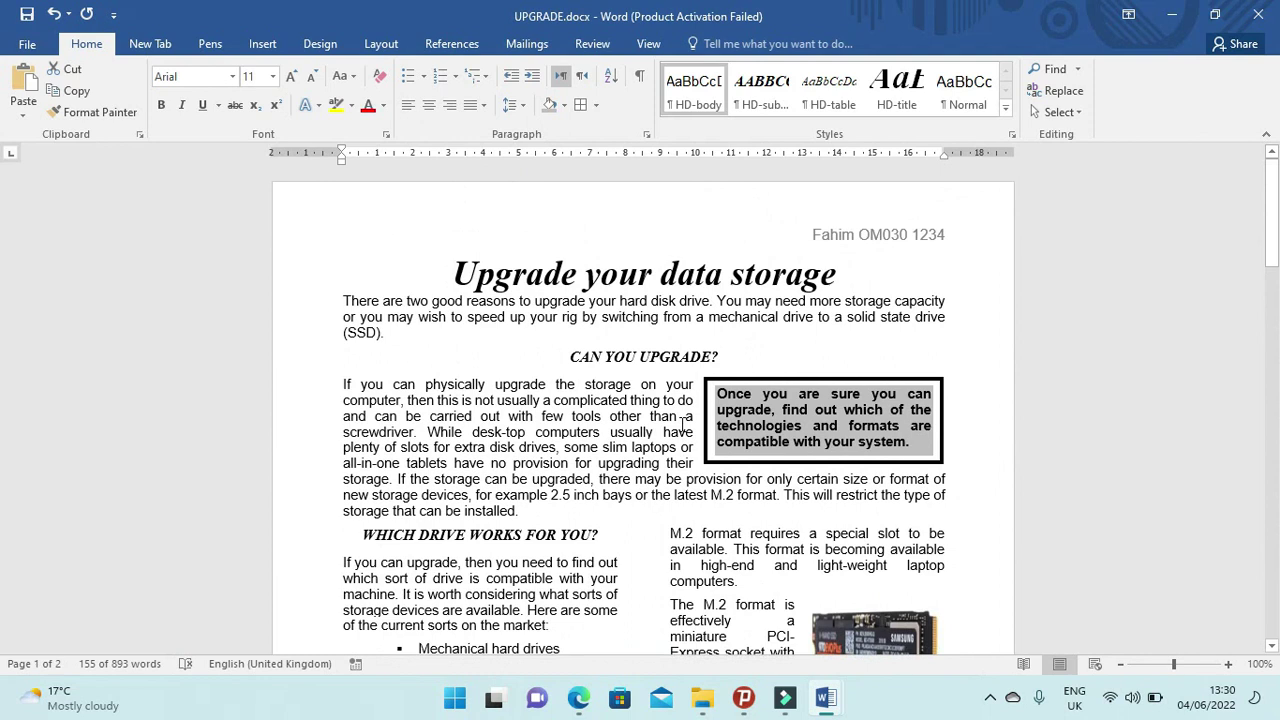
pyautogui.click(578, 697)
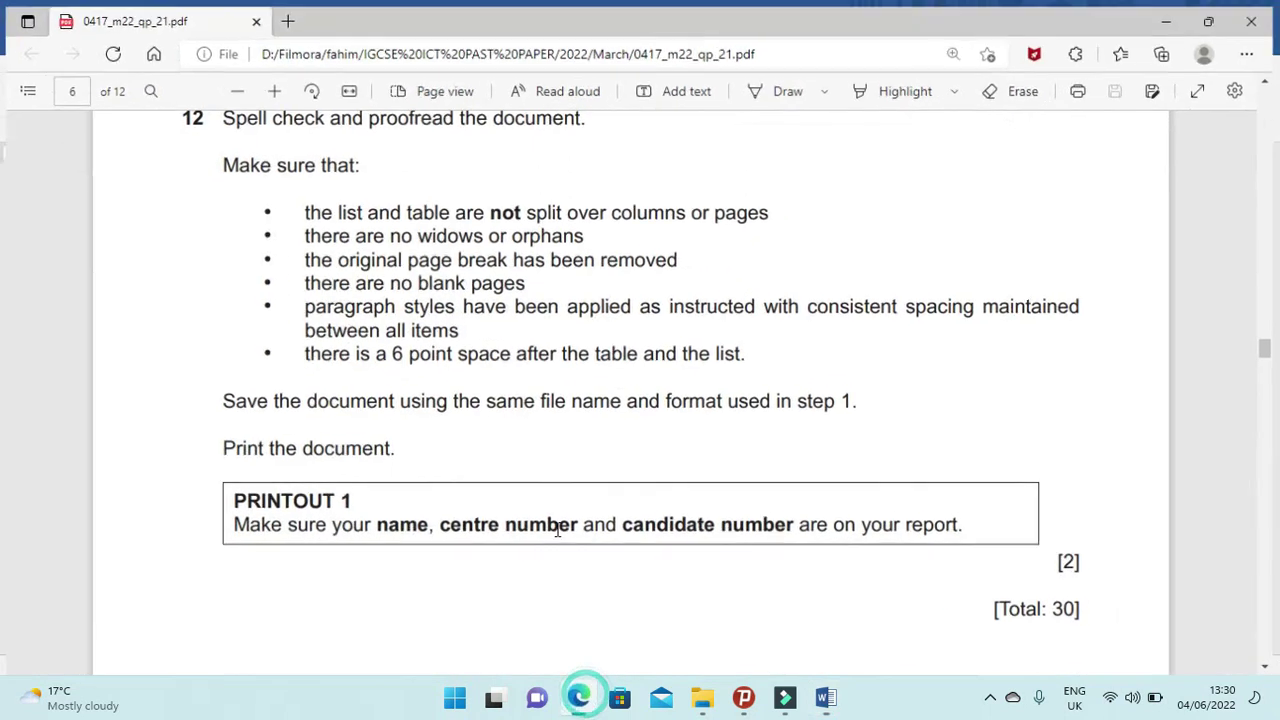
pyautogui.scroll(-1, 610, 436)
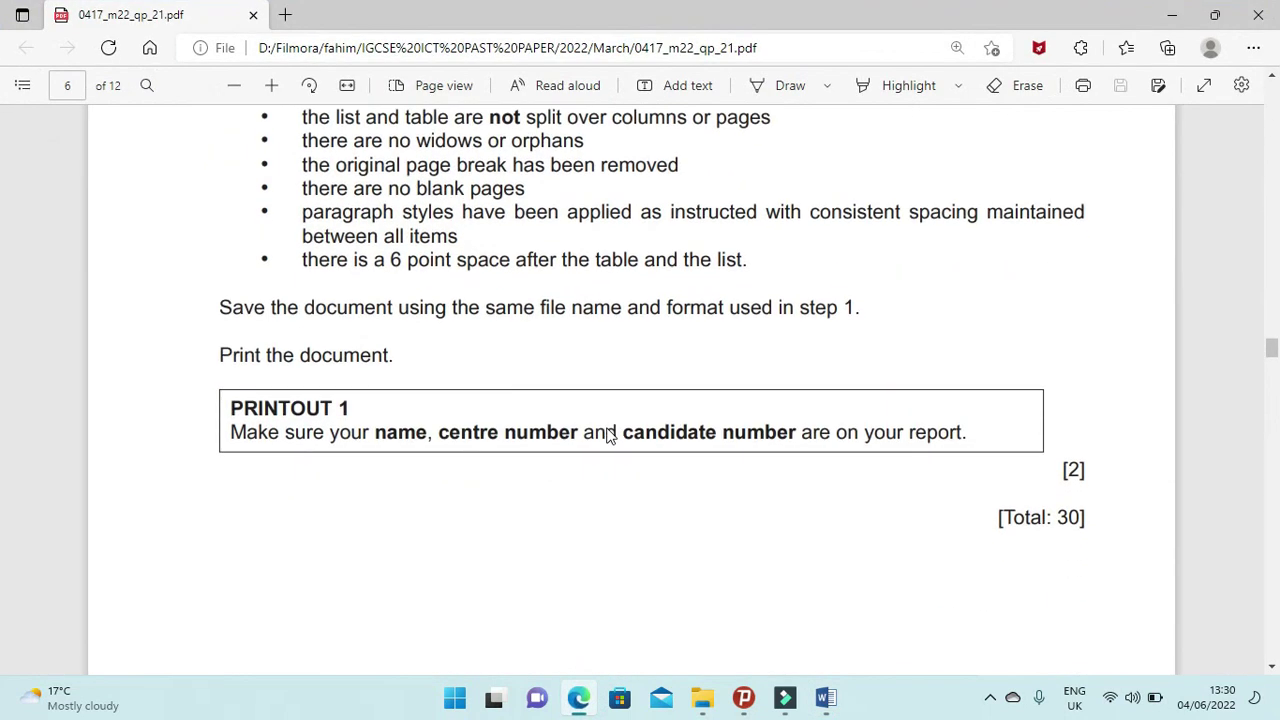
pyautogui.scroll(1, 610, 436)
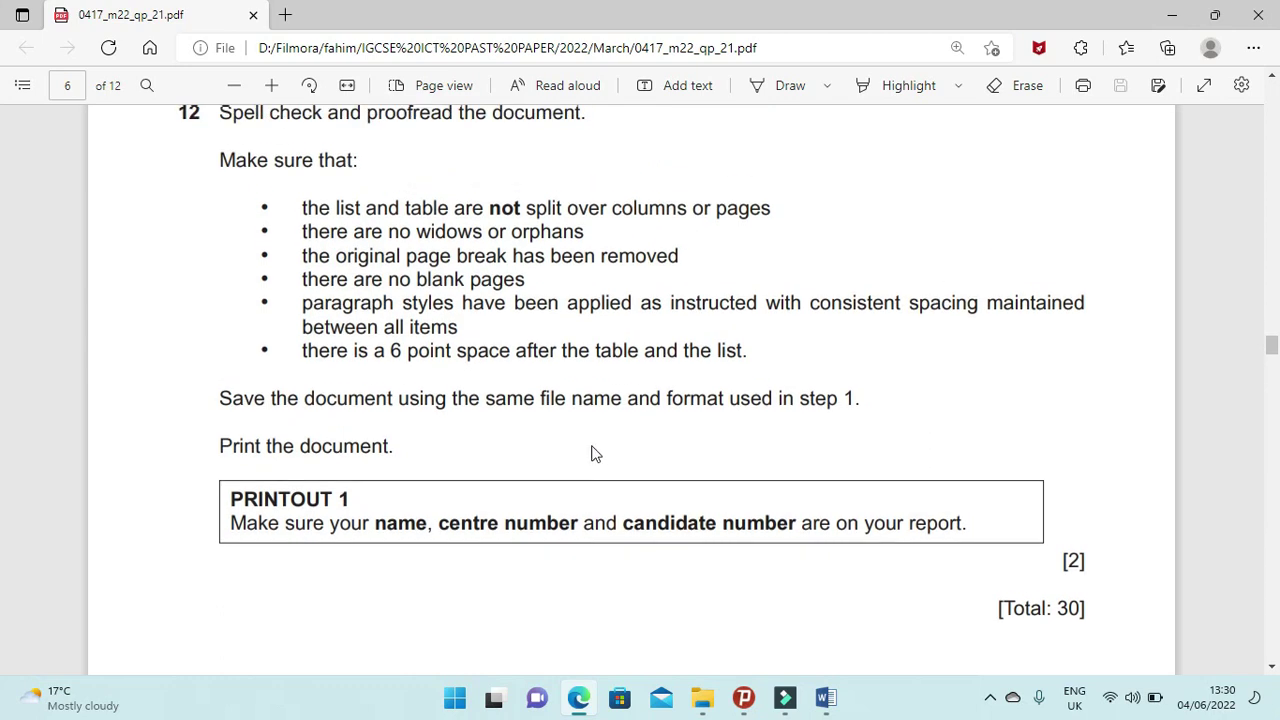